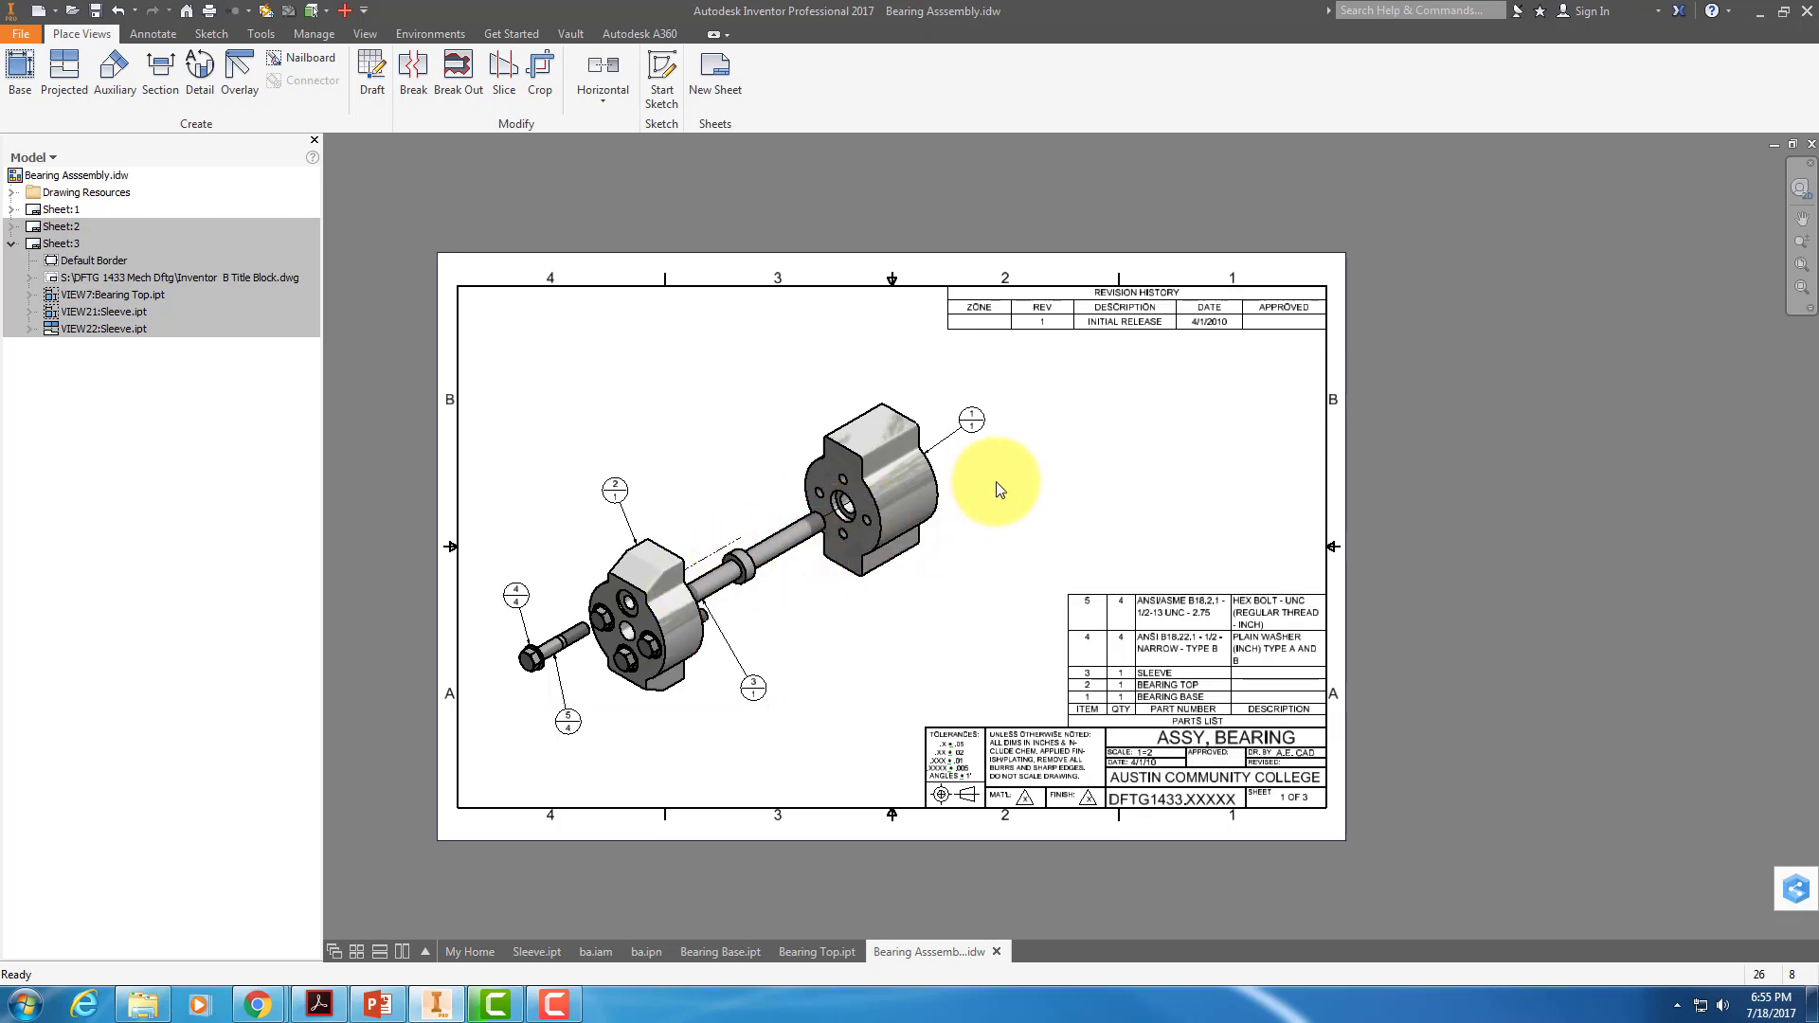
Use the context menu on the bearing top's bore, then pan the sheet to the revision history.
scroll(770, 520, "up", 5)
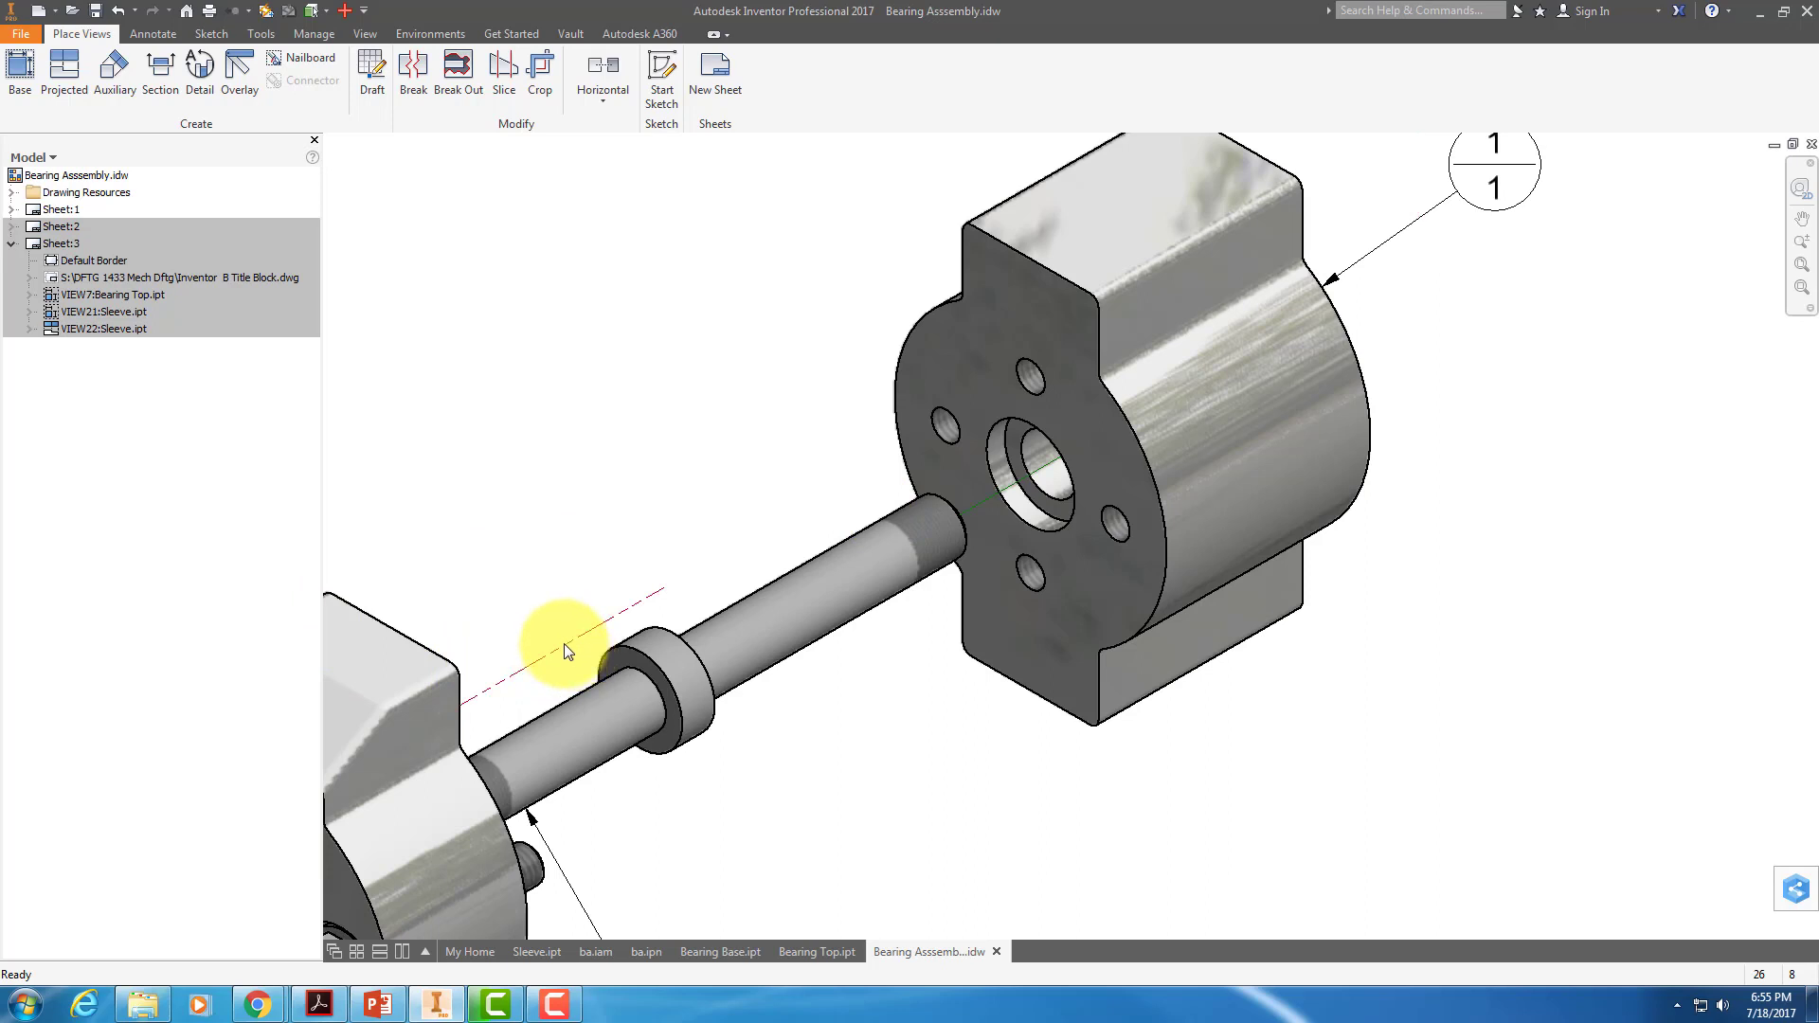
right_click(1020, 479)
left_click(1077, 553)
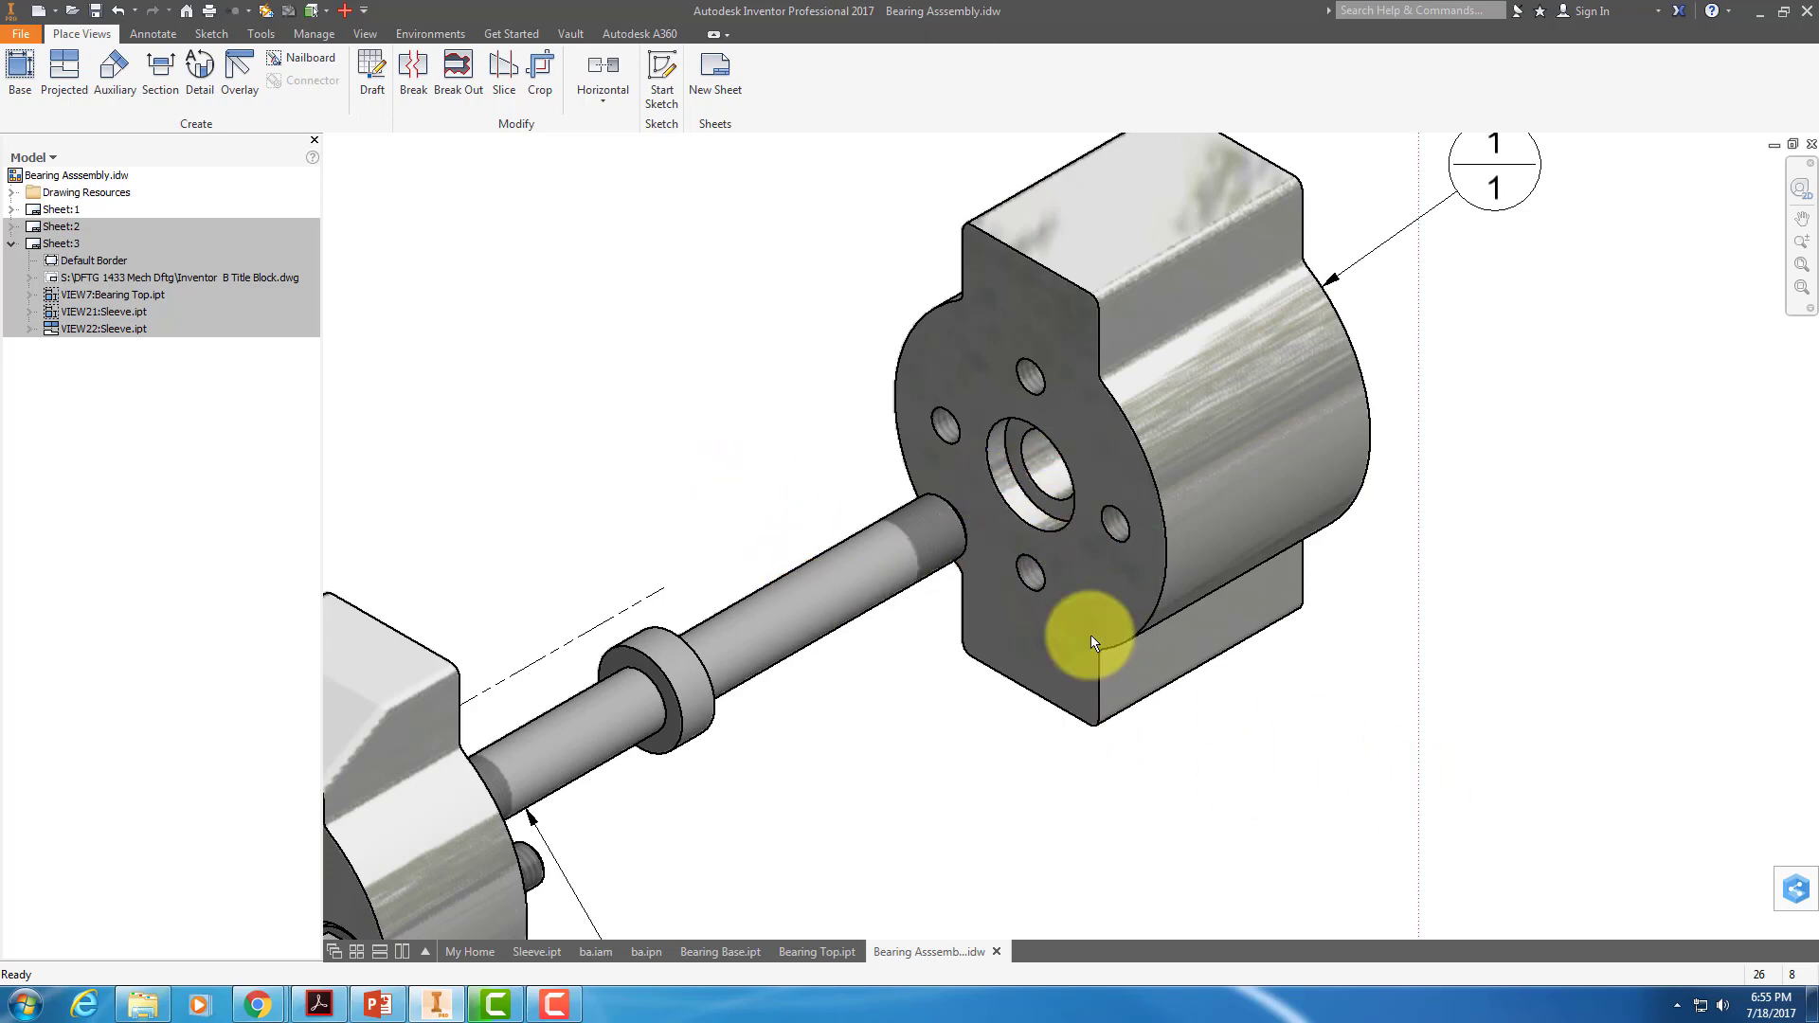
scroll(1080, 504, "up", 2)
scroll(1075, 512, "down", 6)
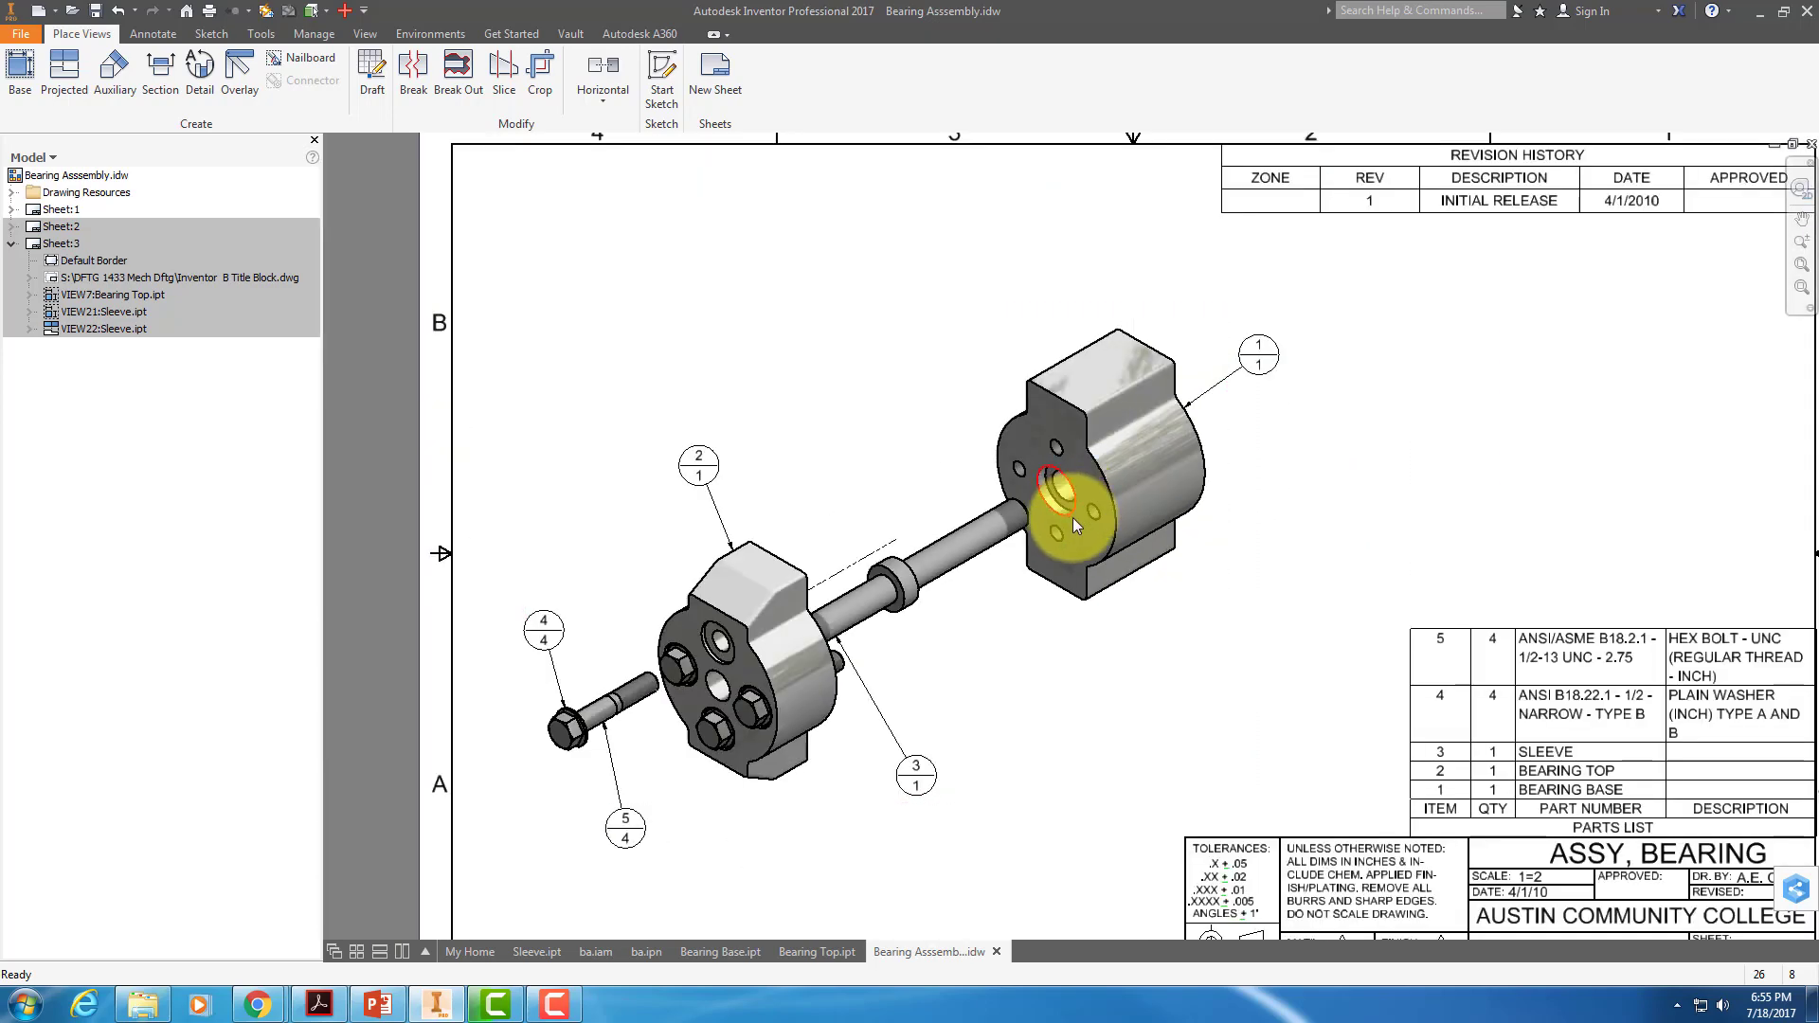
mouse_move(1076, 682)
middle_mouse_down()
mouse_move(917, 609)
mouse_move(865, 690)
middle_mouse_up()
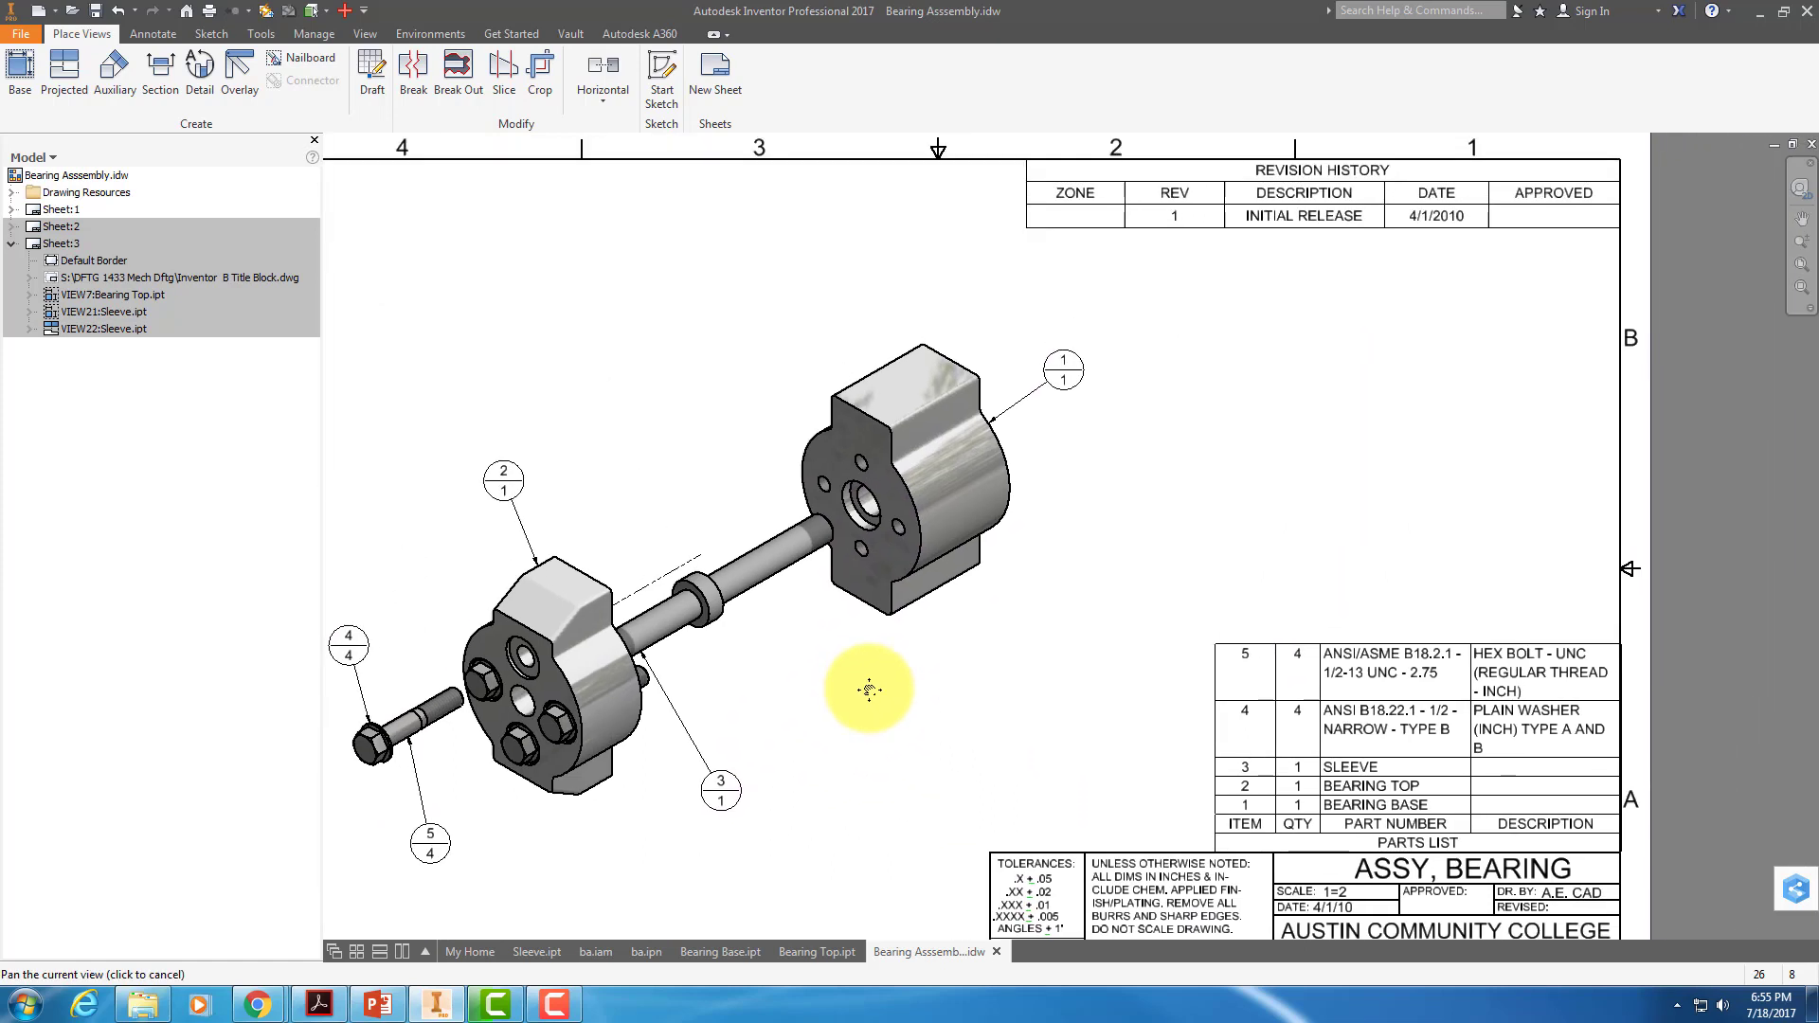
In the Revision Table, set the first entry's REV to A and description to INC PER ECO.
double_click(1176, 218)
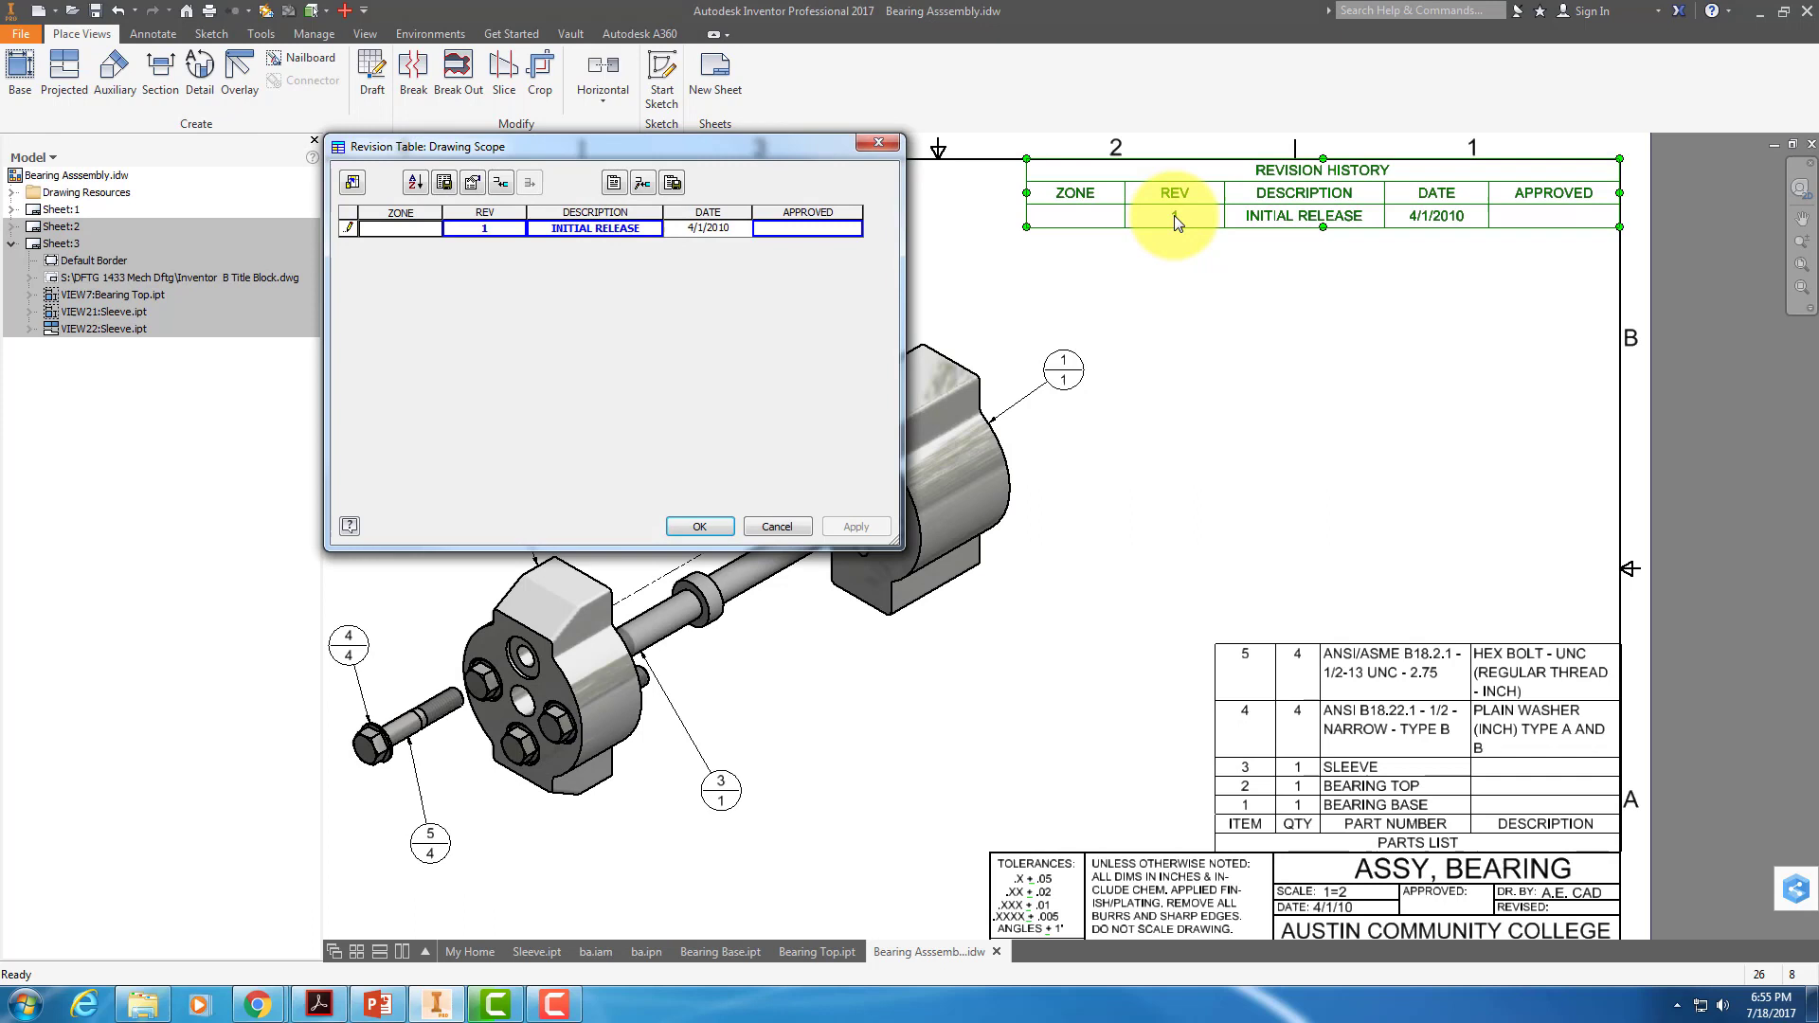
left_click(502, 231)
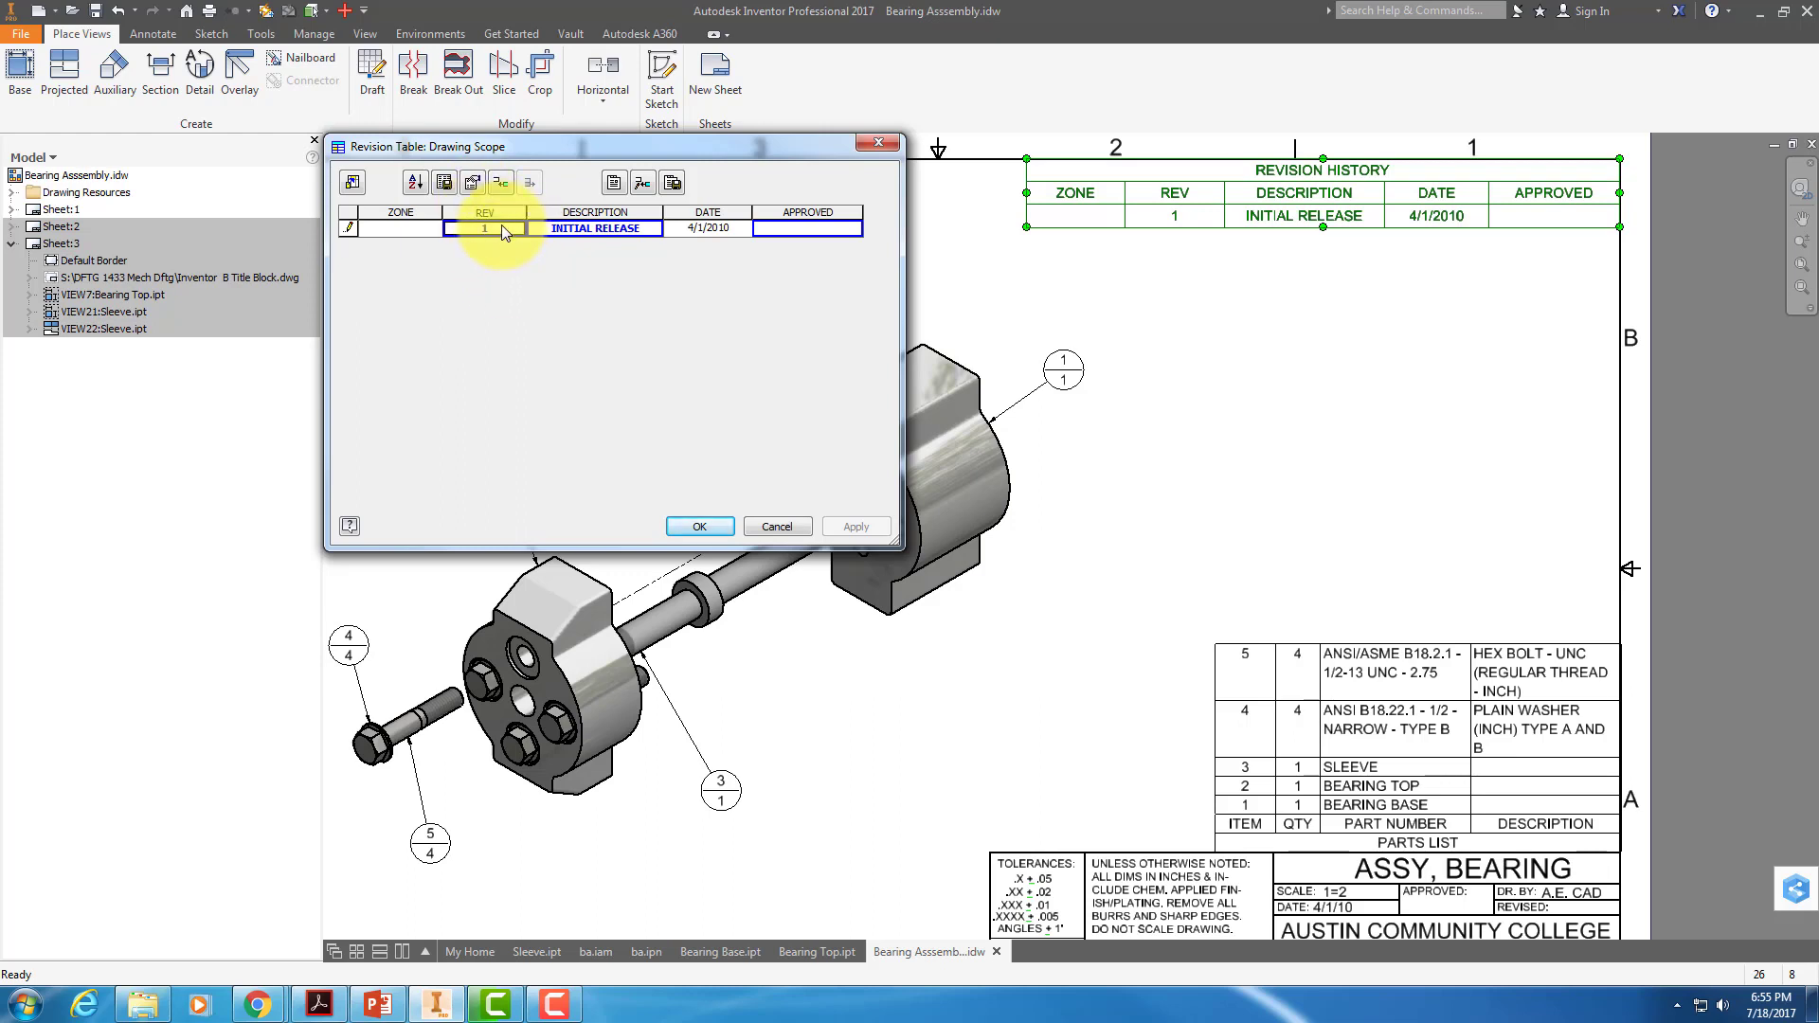
left_click(495, 228)
type("A")
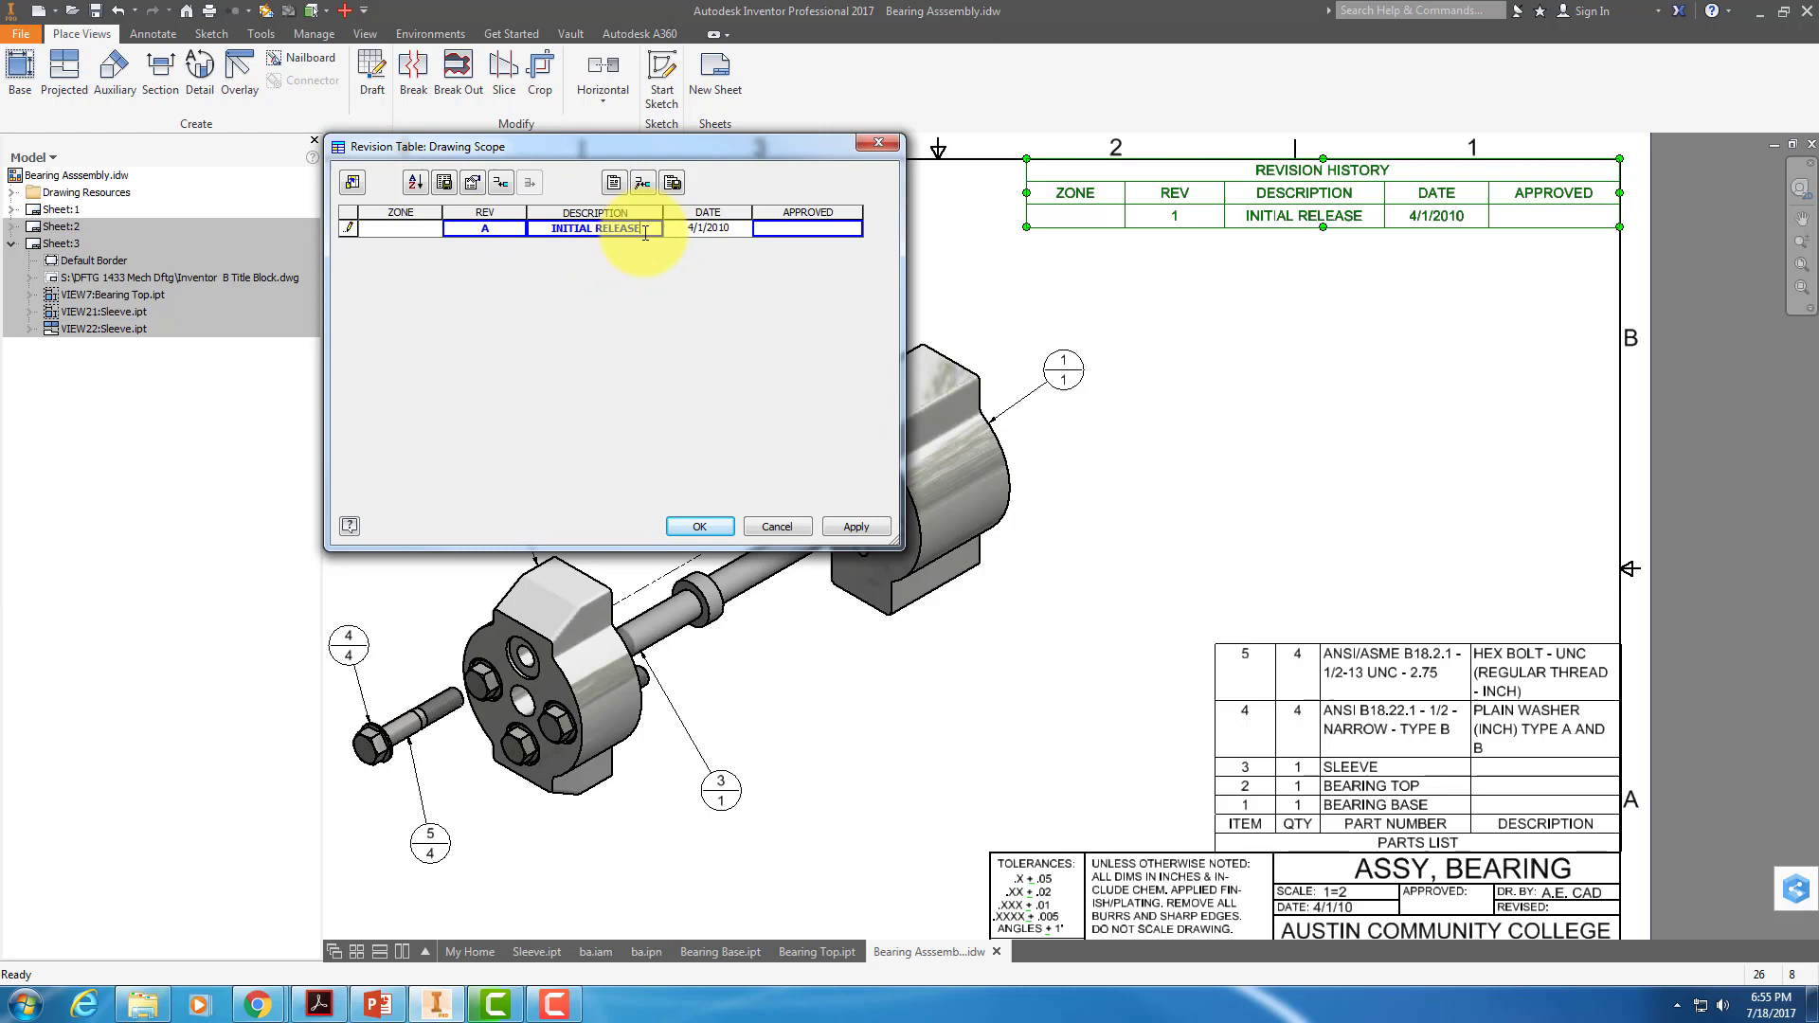
left_click(637, 232)
type("IN")
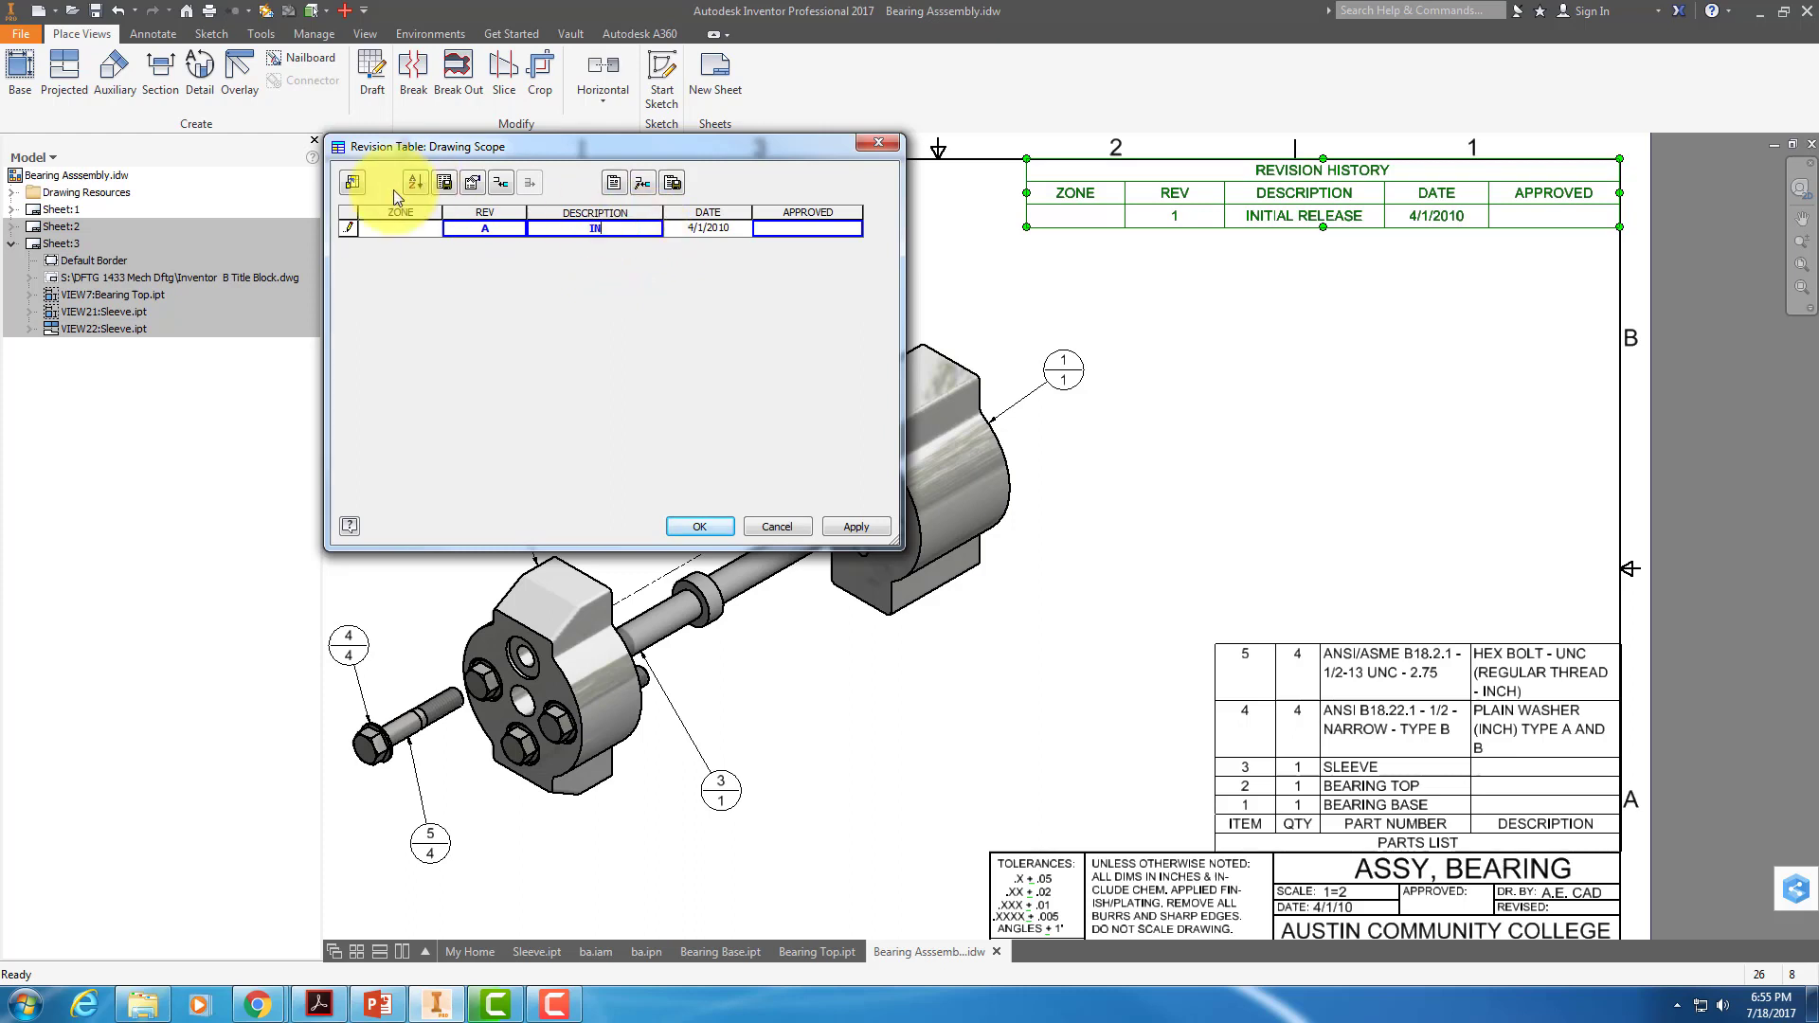
type("C PER ECO")
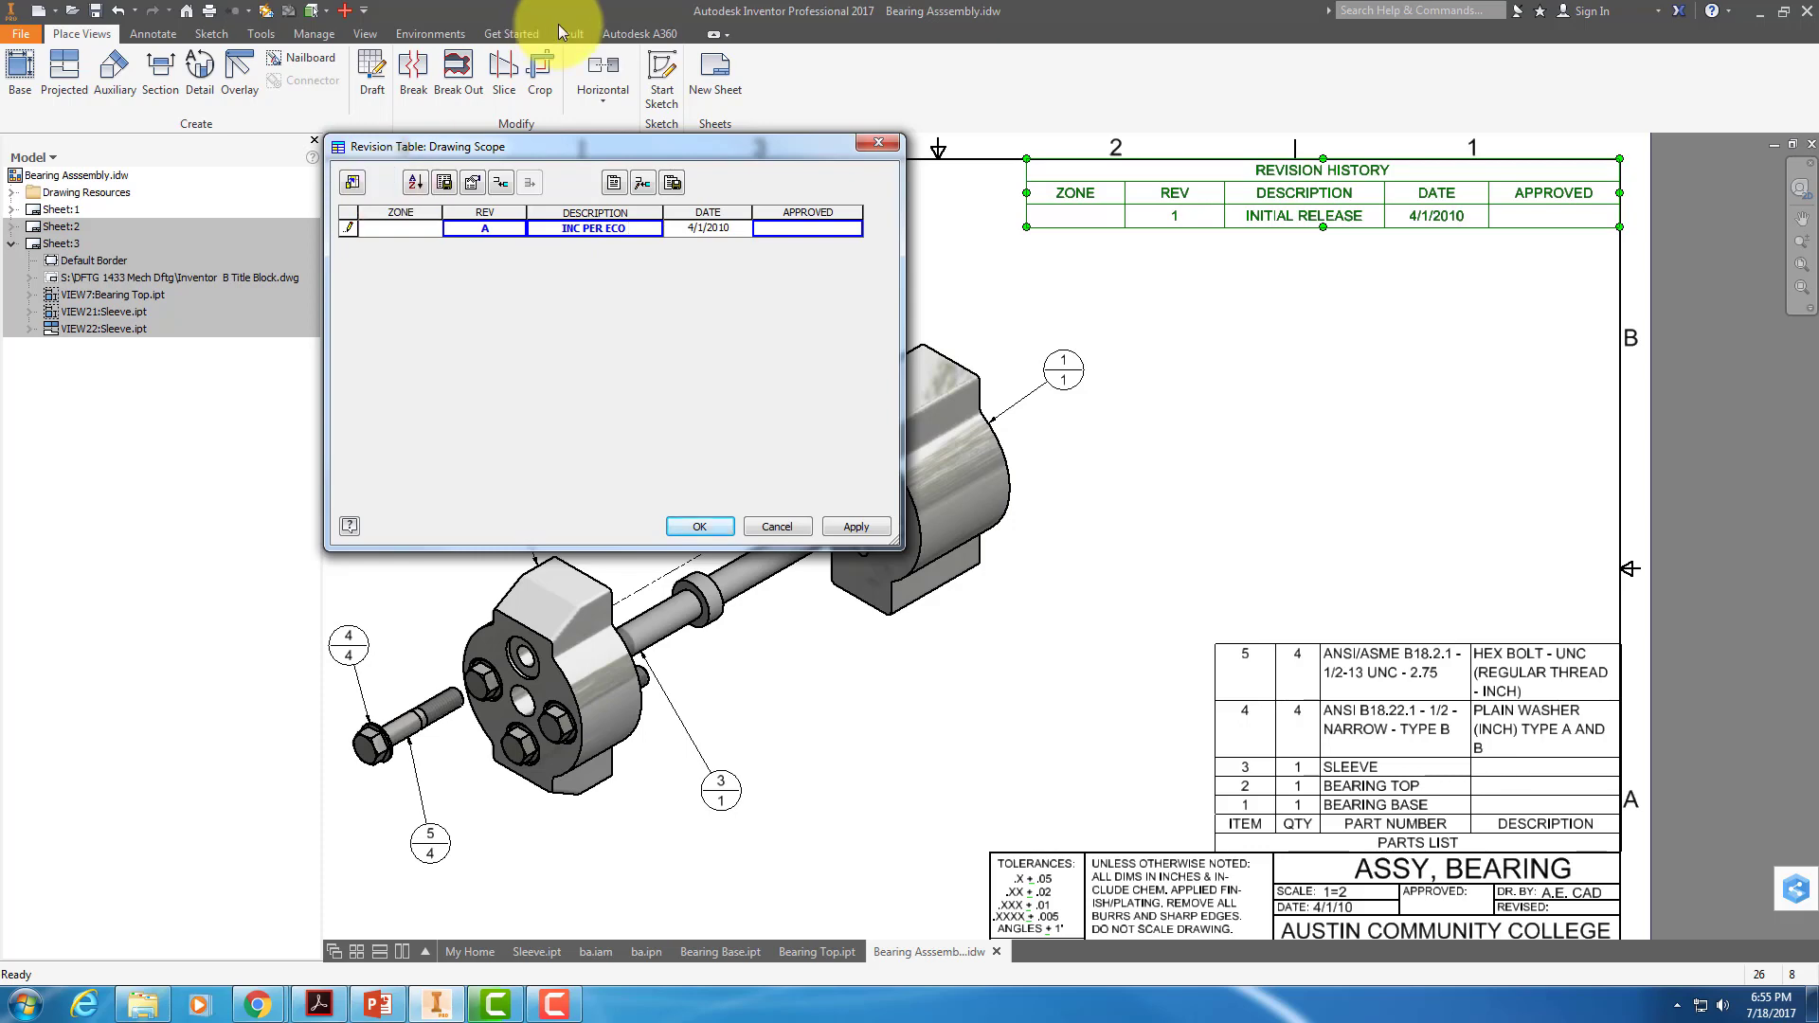
key("alt+Tab")
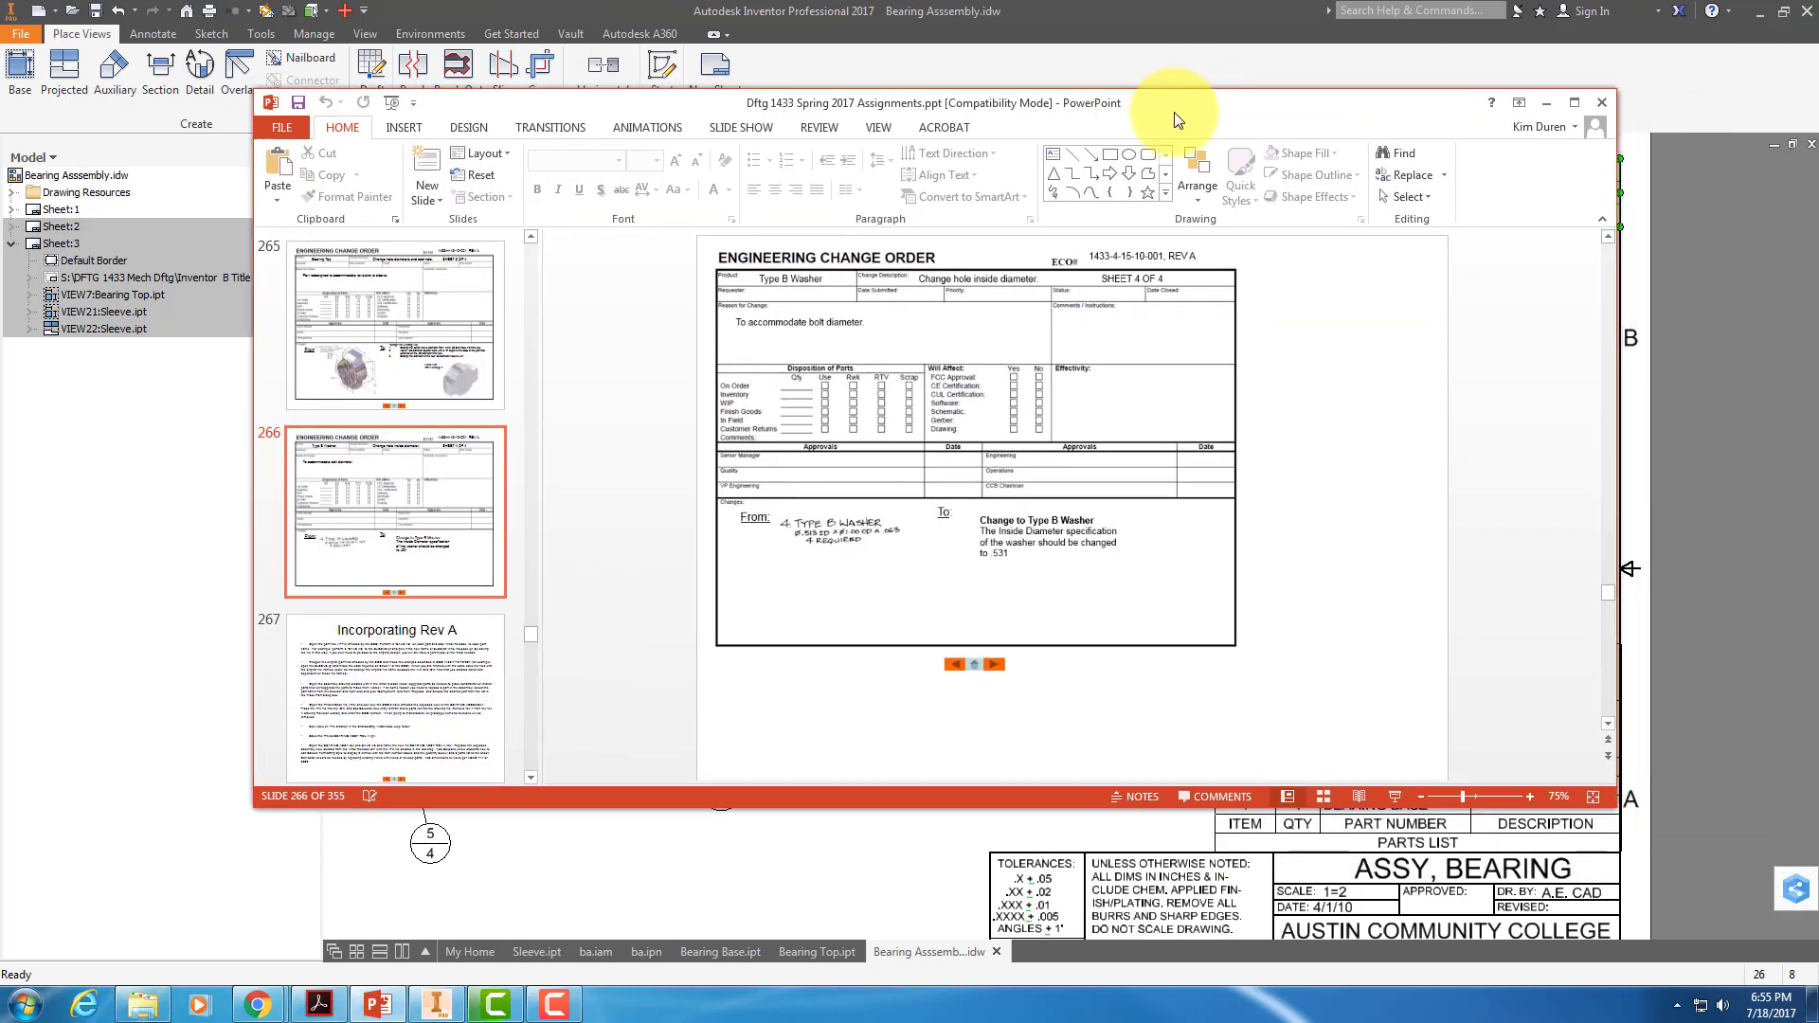
left_click_drag(1301, 312, 1399, 314)
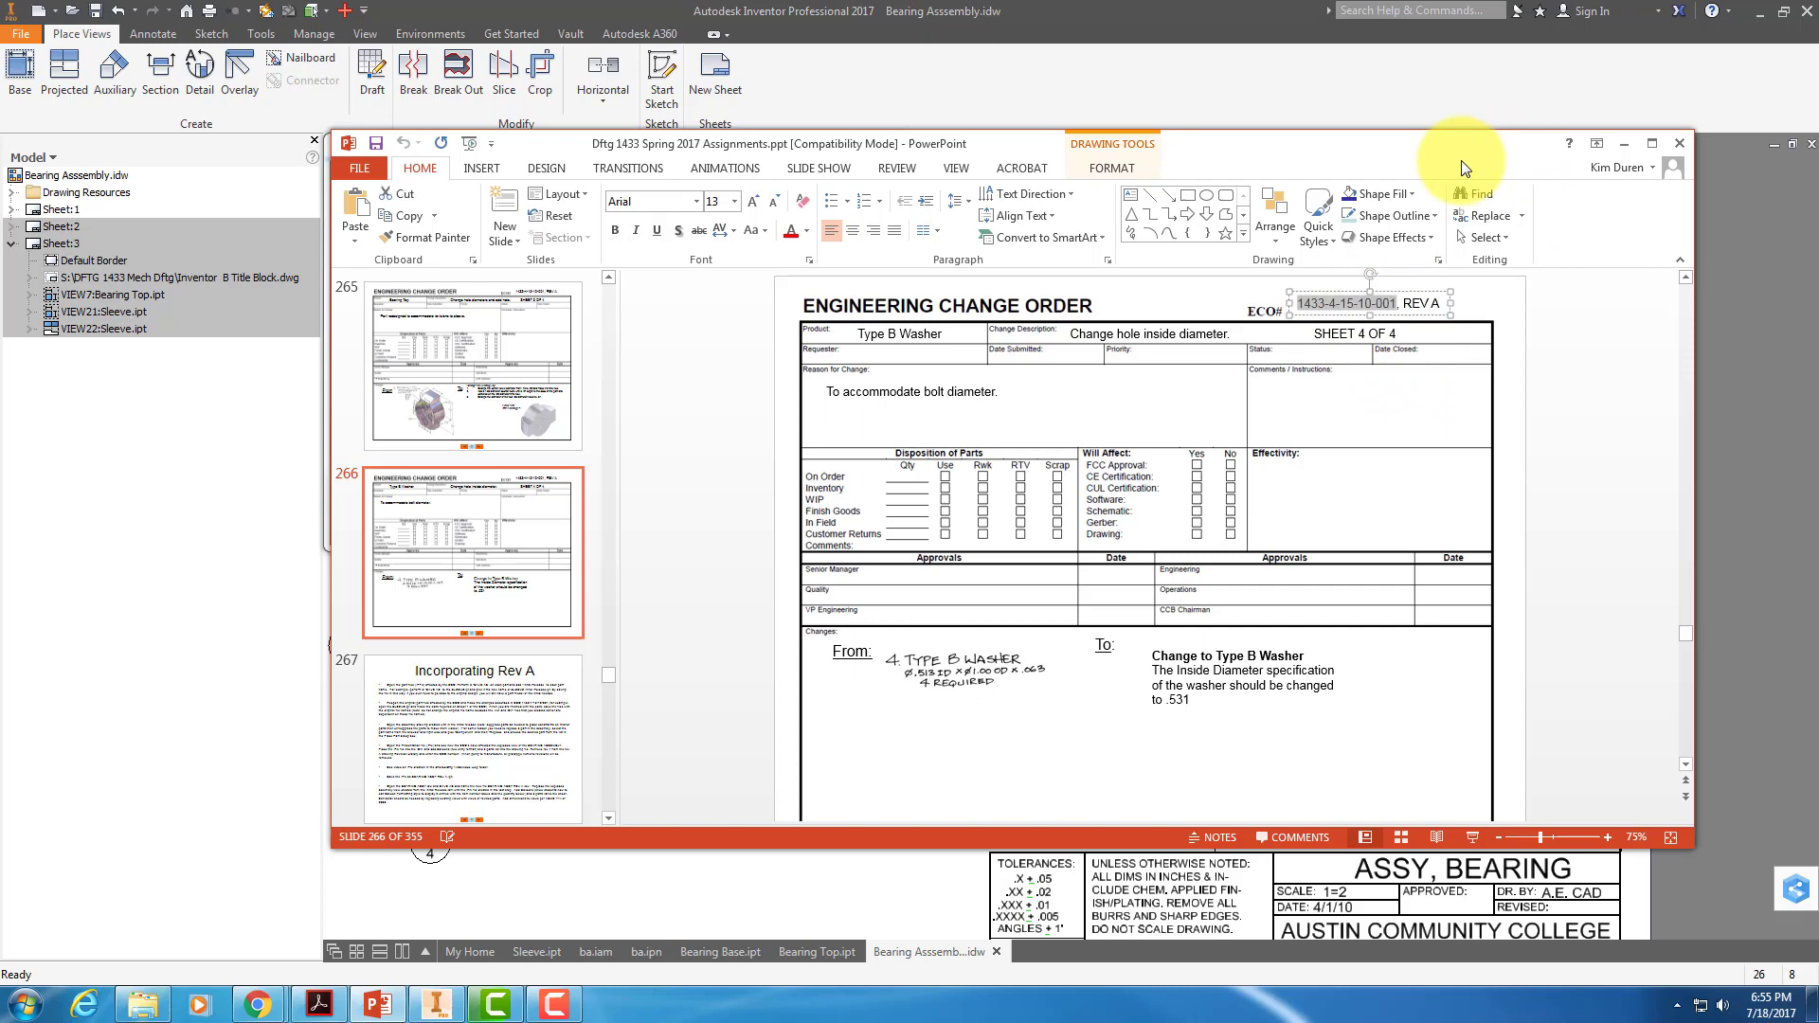
left_click(1624, 143)
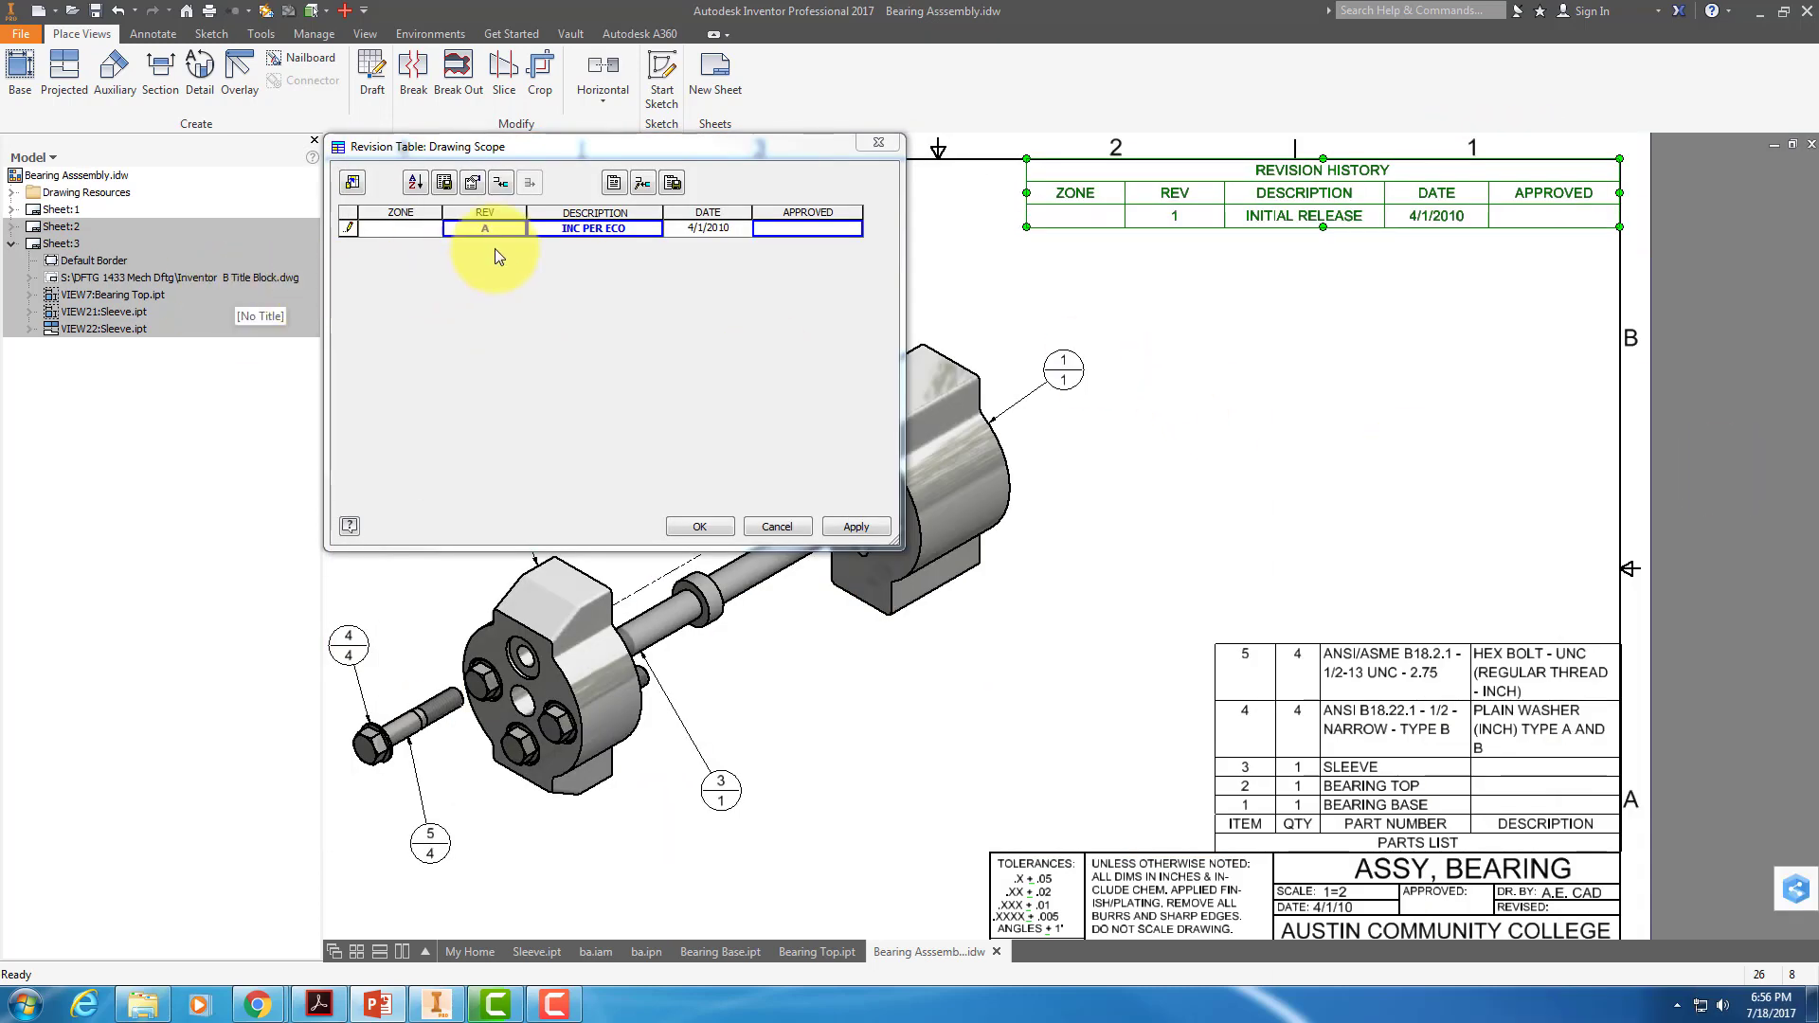
left_click(638, 230)
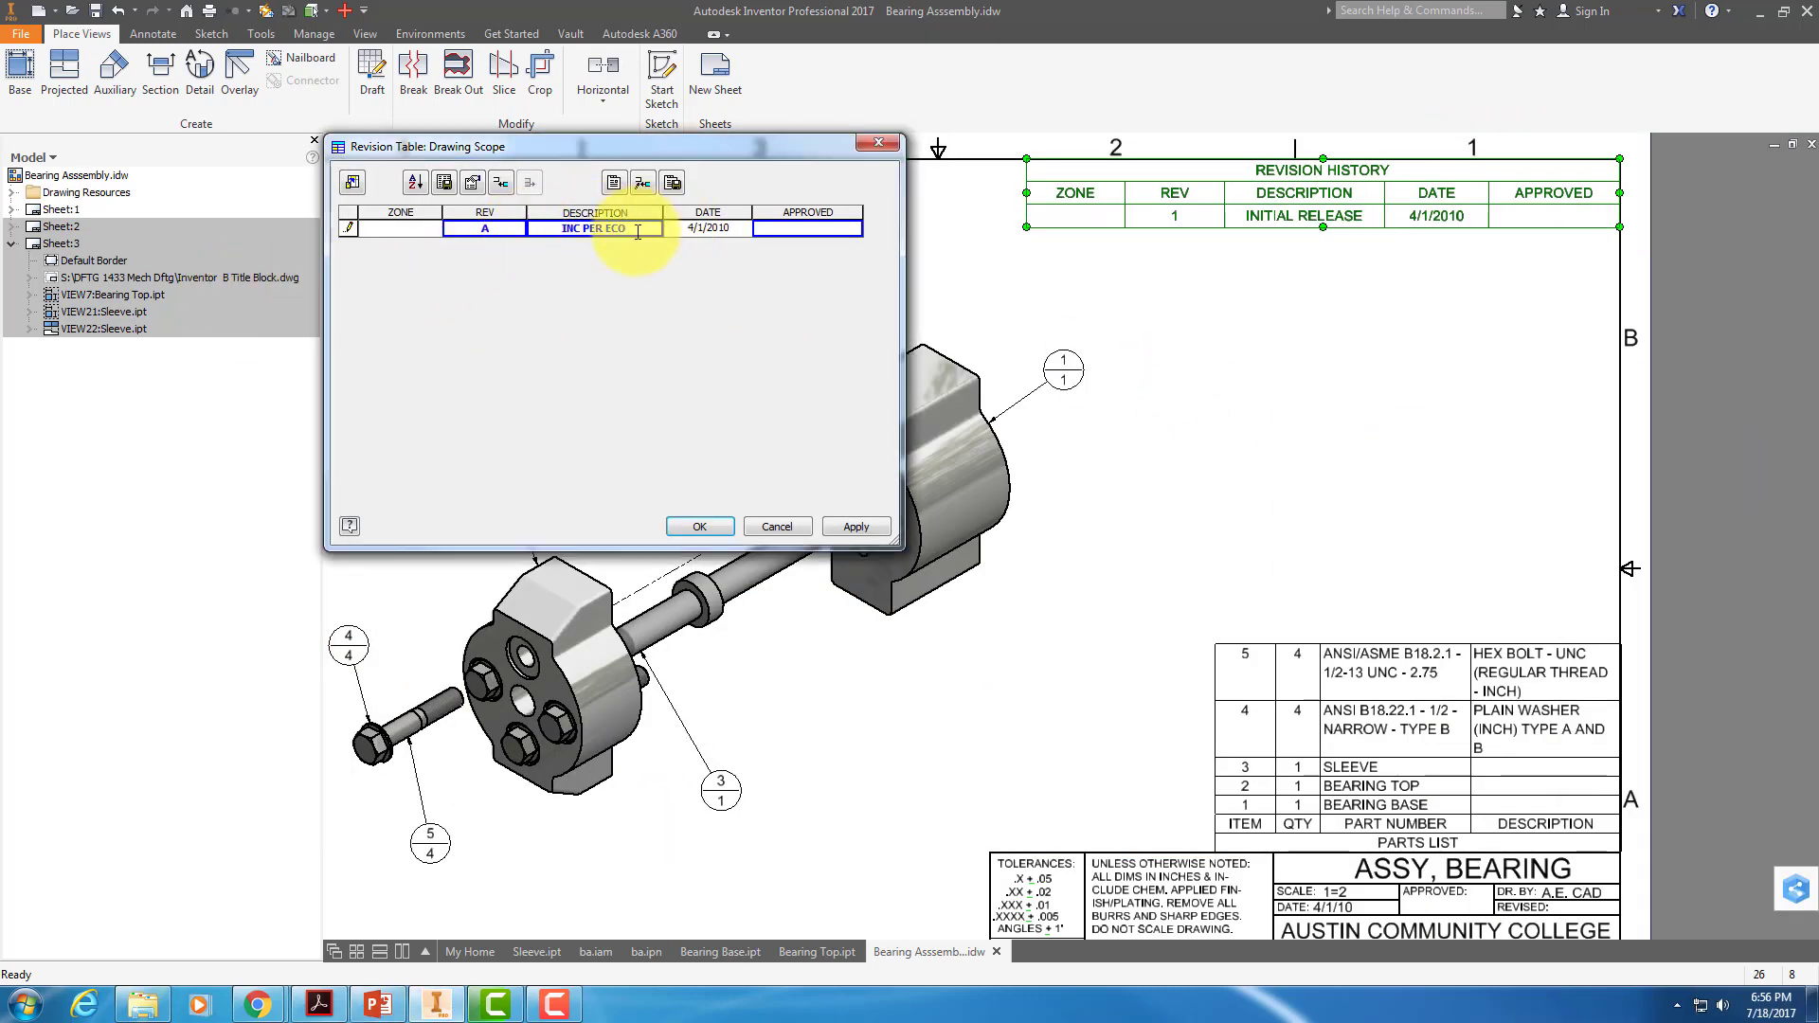
type("1433-4-15-10-001")
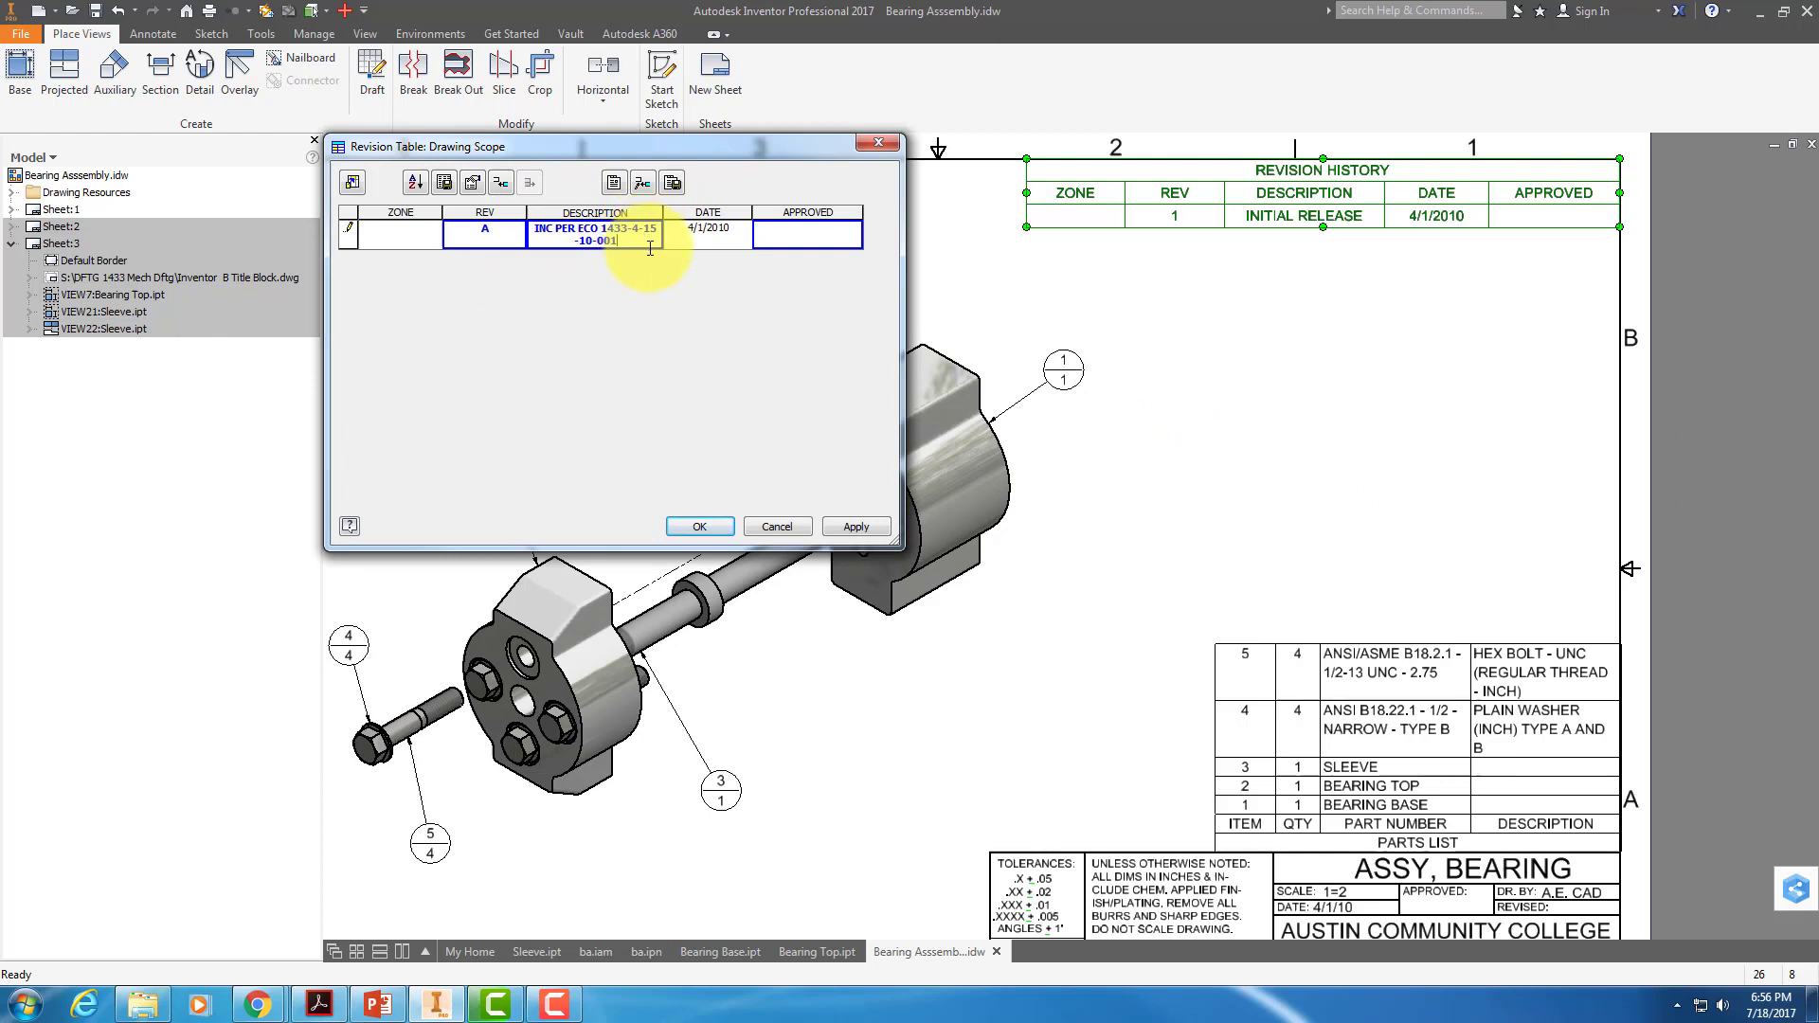
left_click(705, 239)
left_click(709, 229)
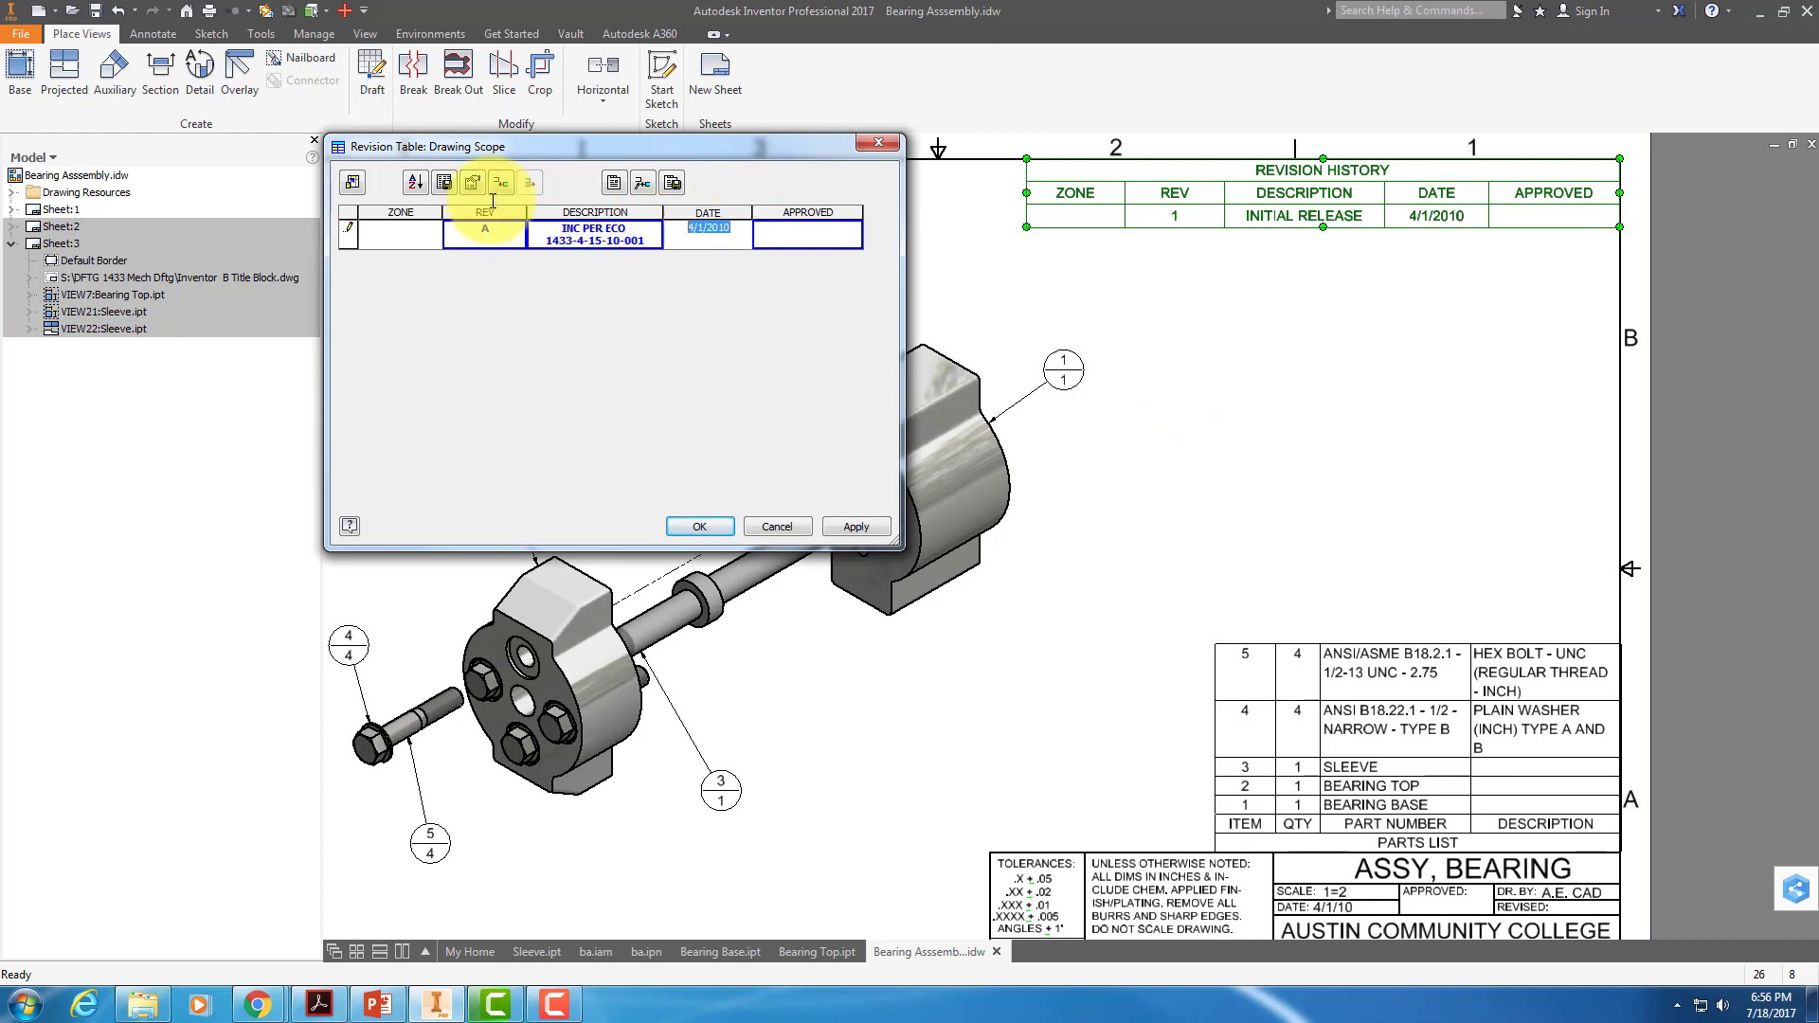
type("7/18/17")
left_click(847, 525)
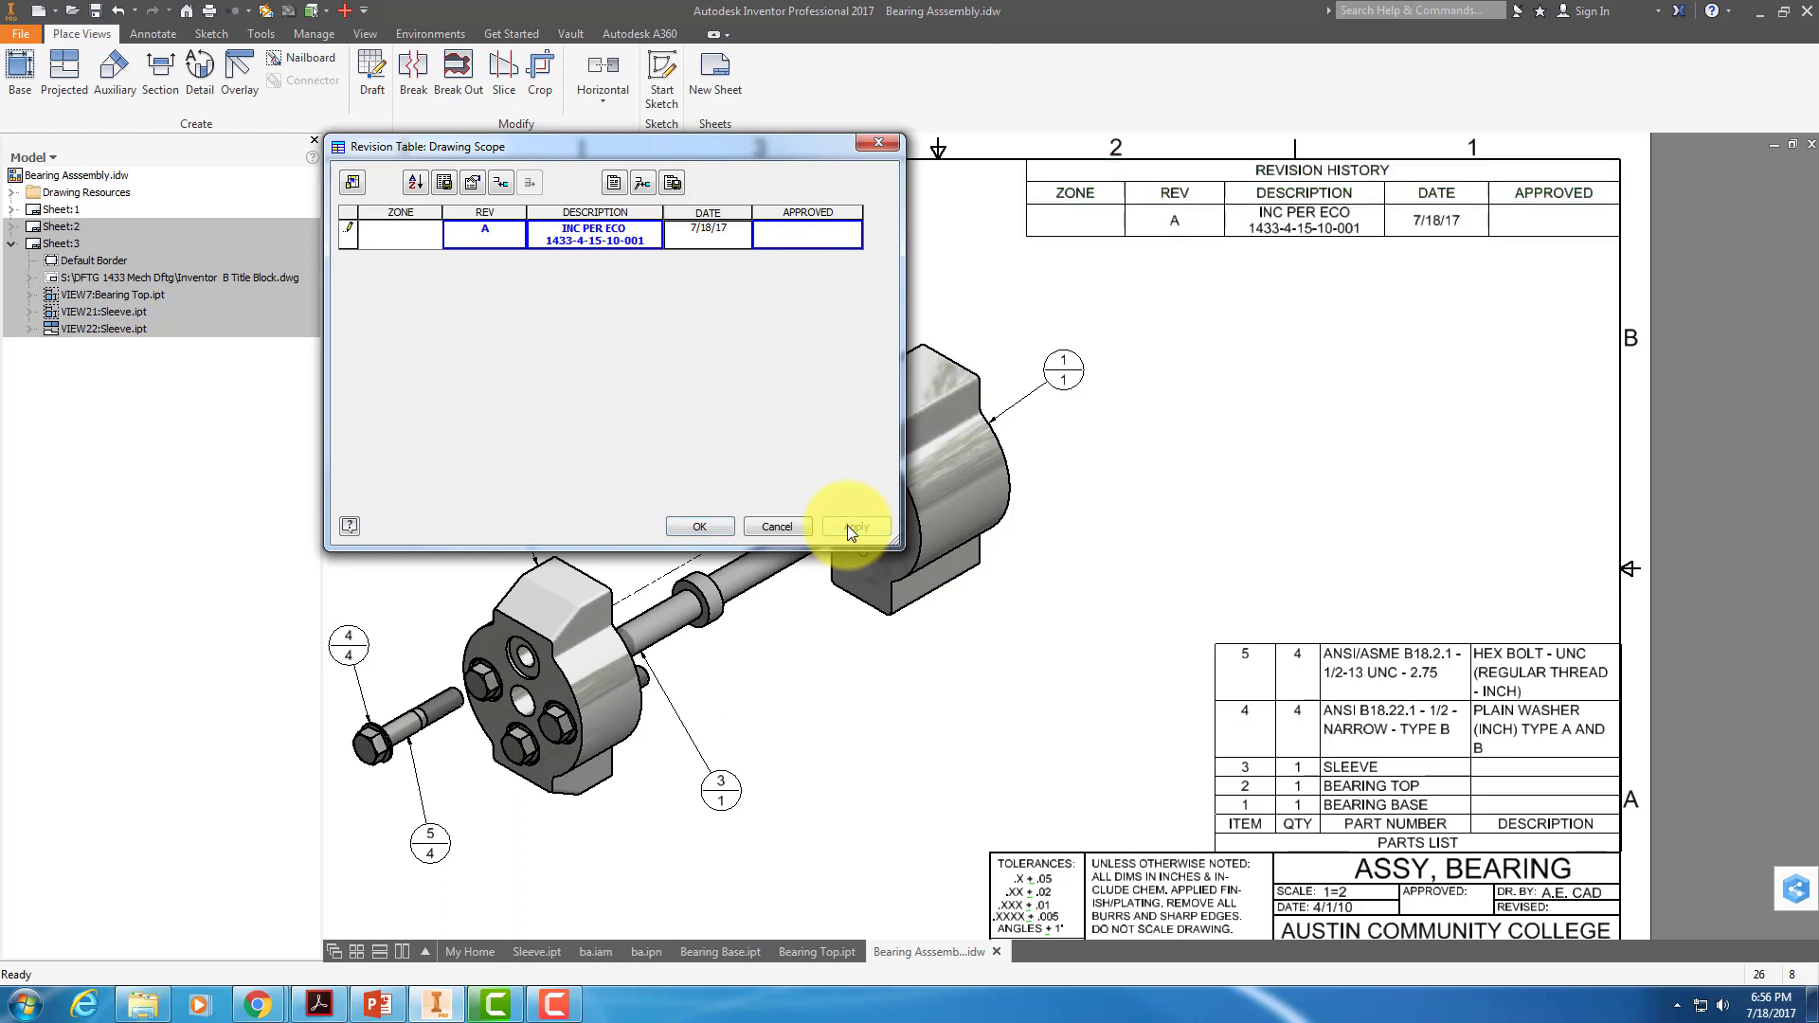
right_click(413, 231)
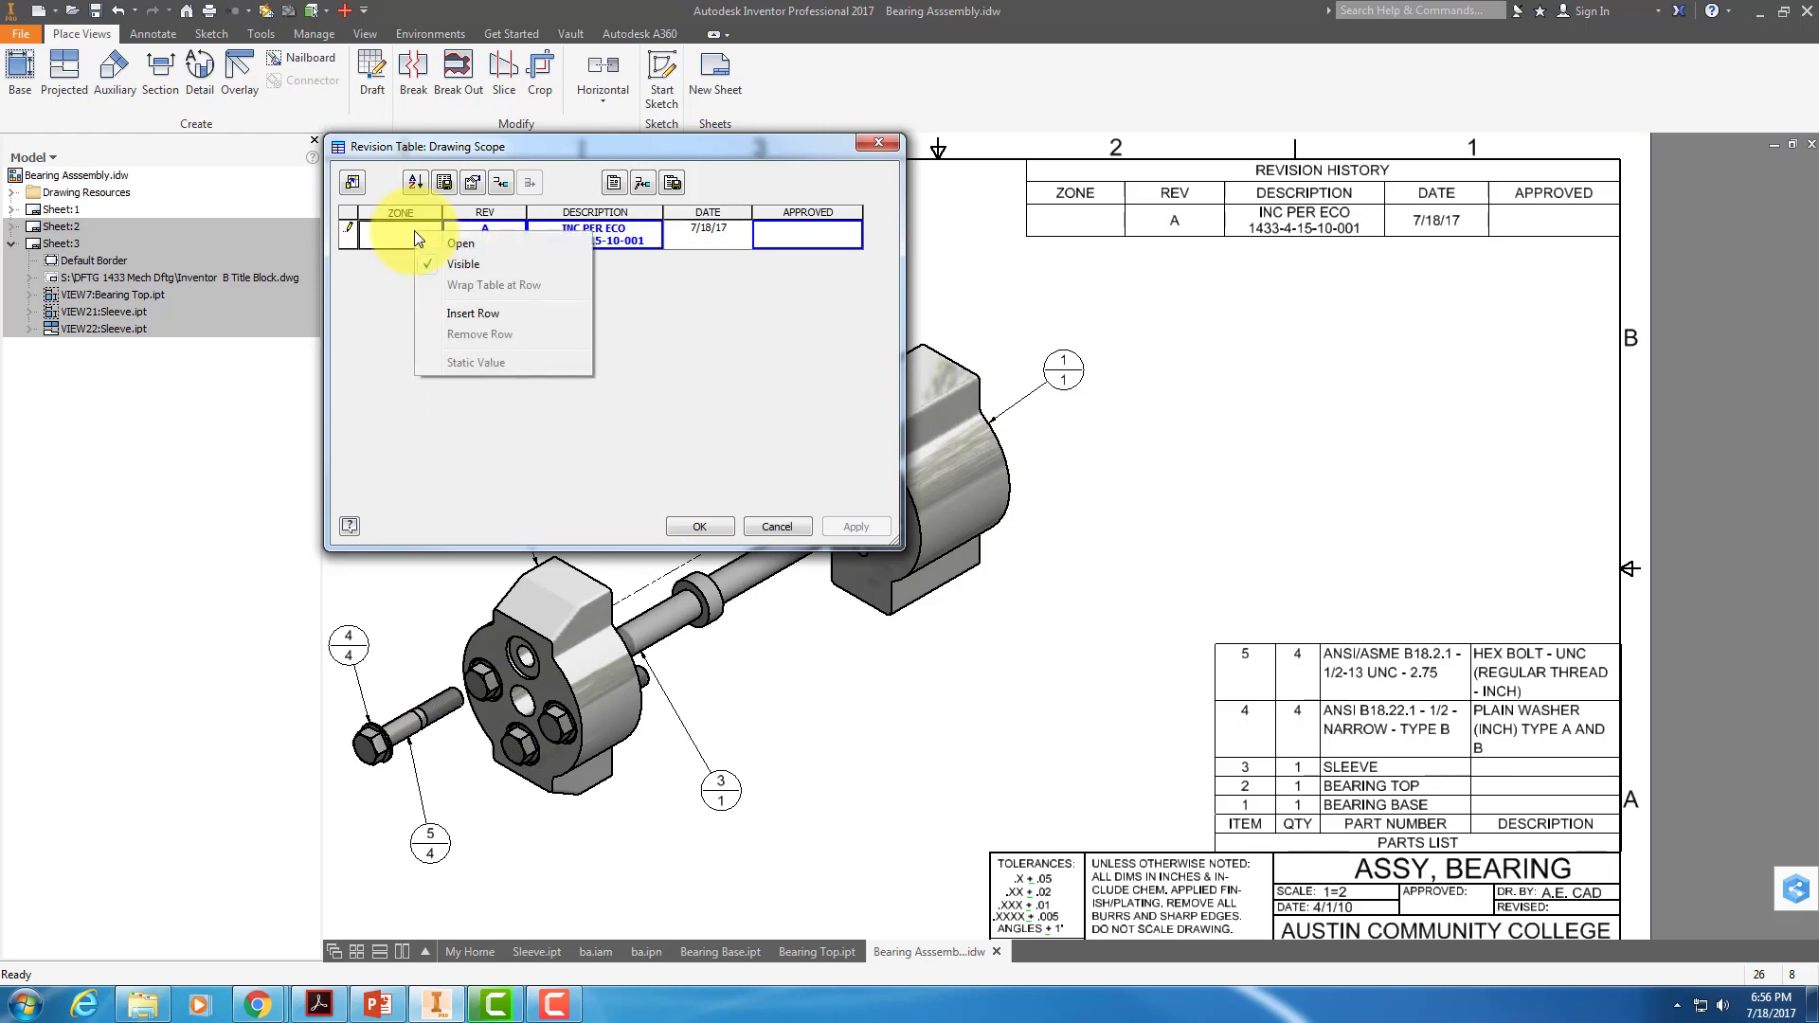
left_click(480, 314)
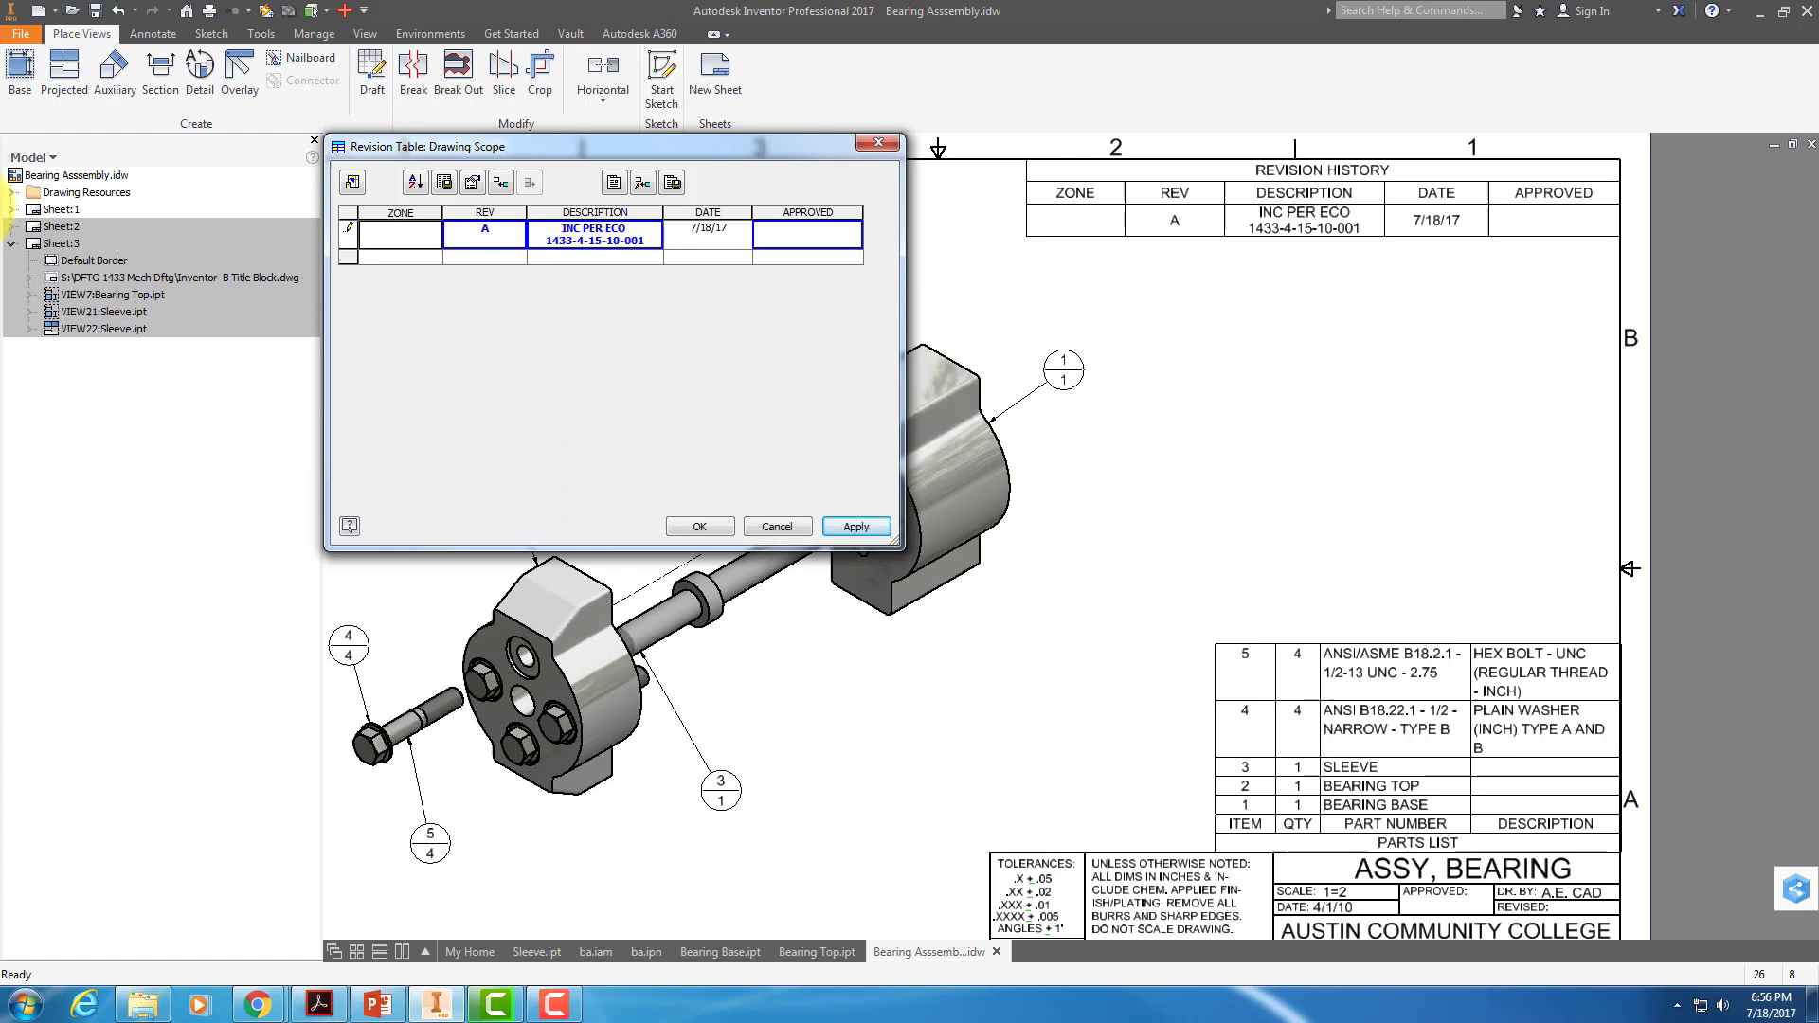
left_click(486, 259)
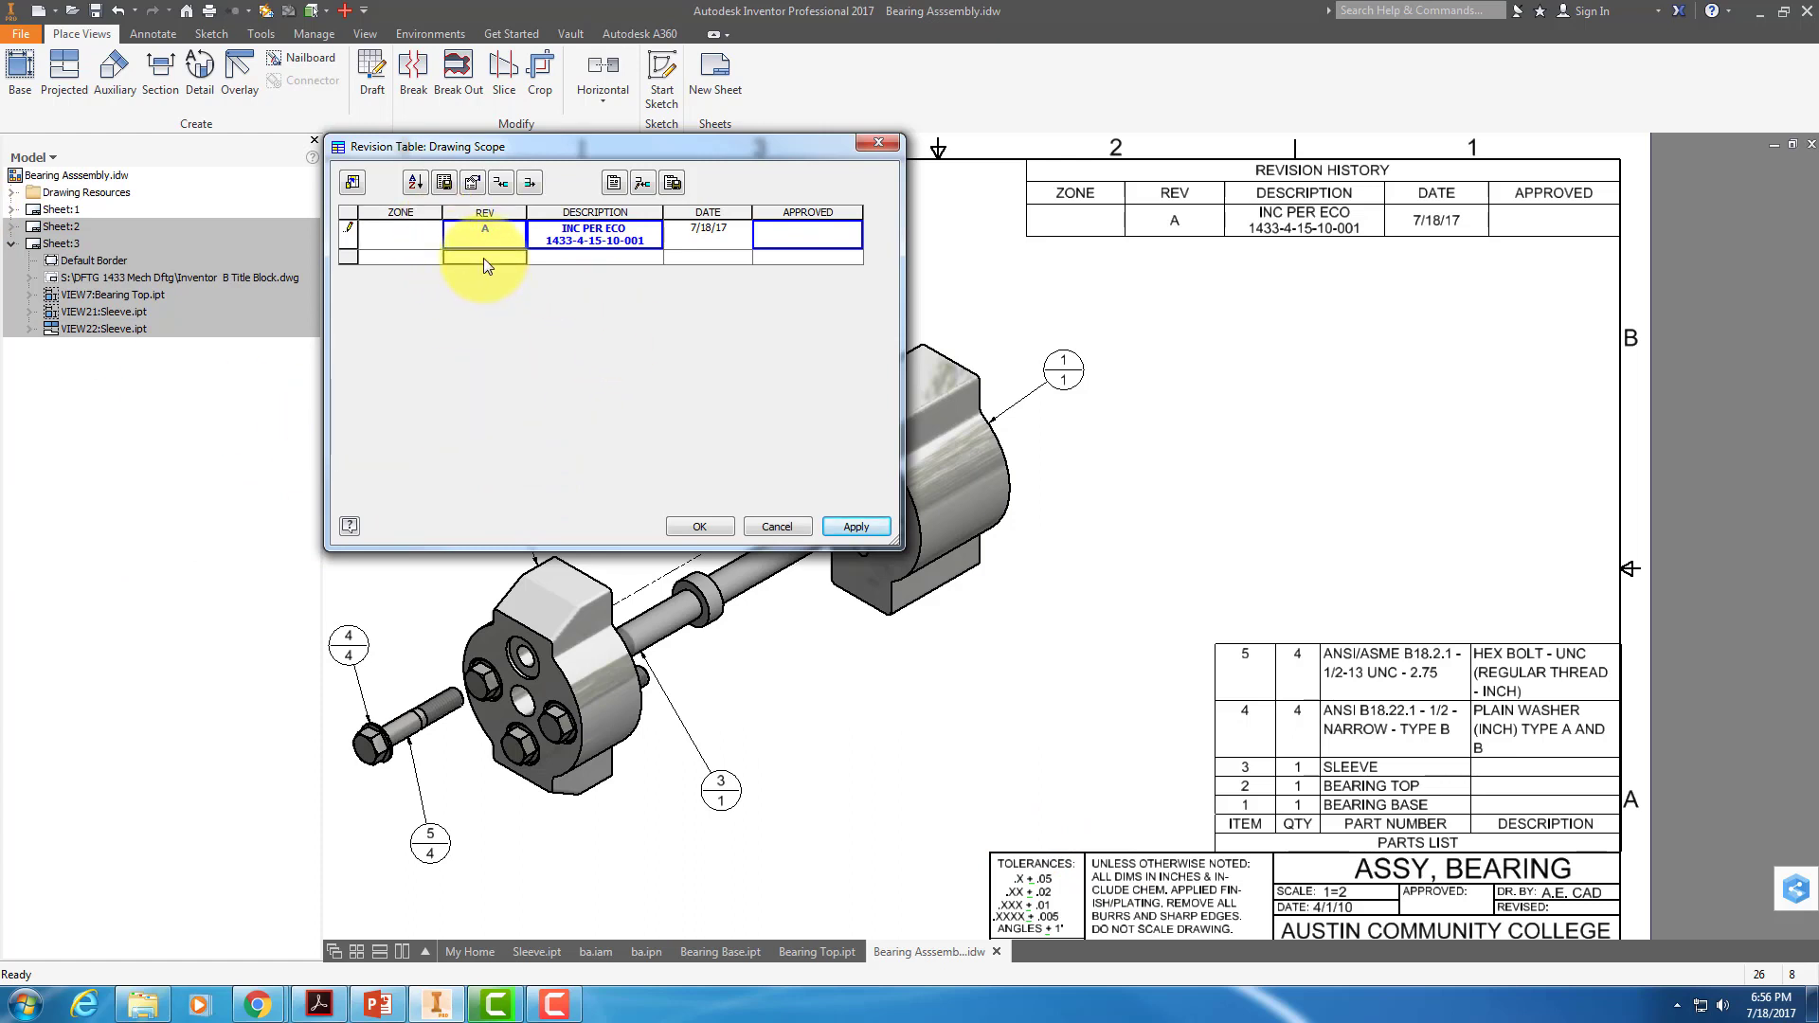
left_click(589, 254)
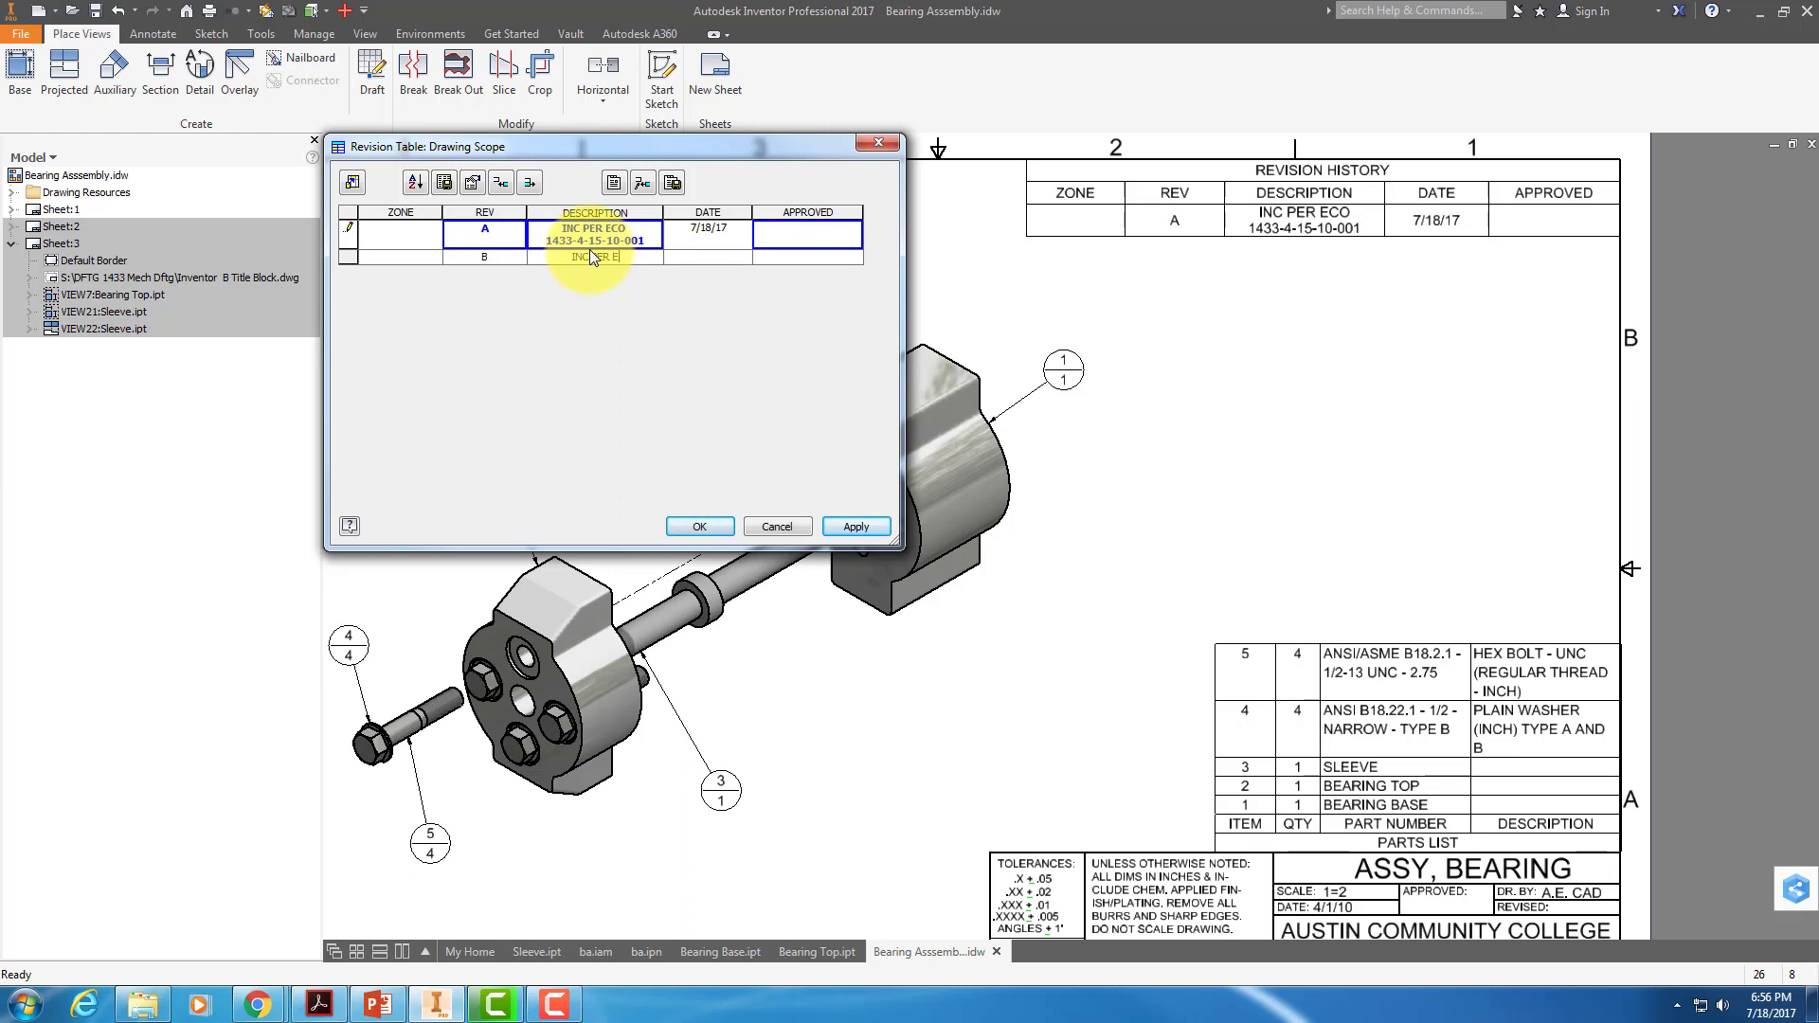
type("INC PER ECO 1433-")
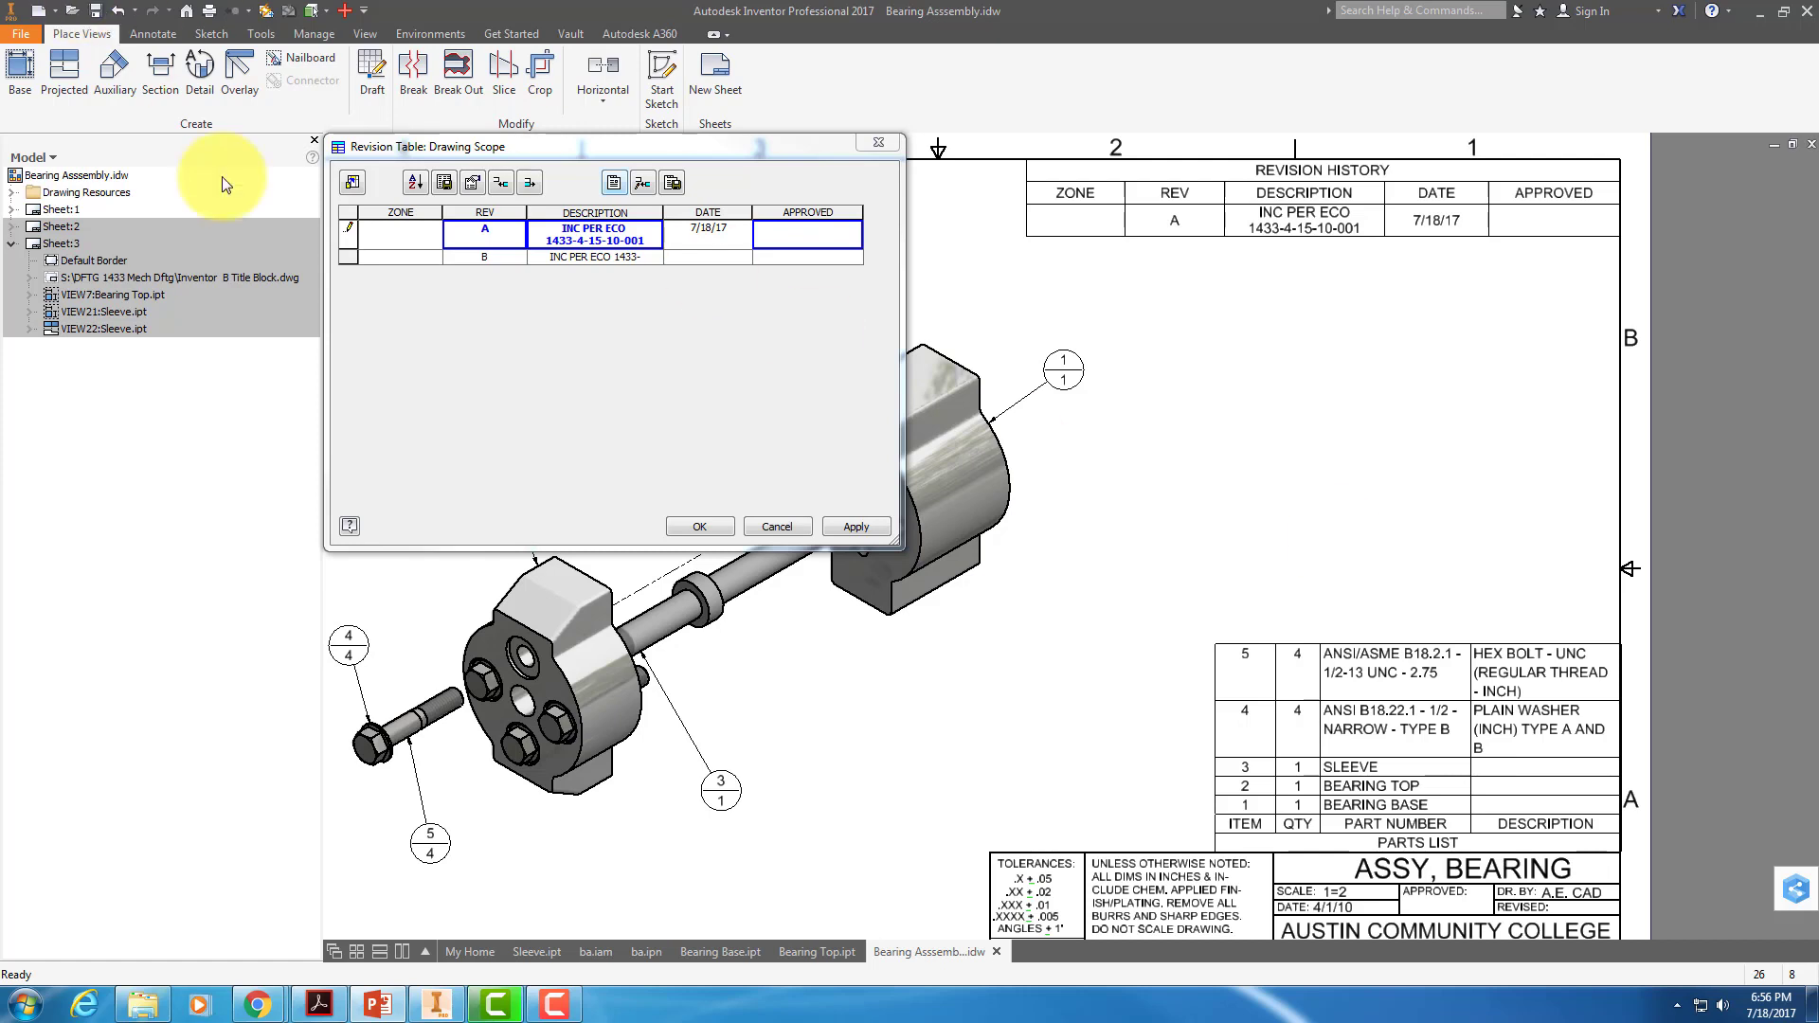
left_click(651, 256)
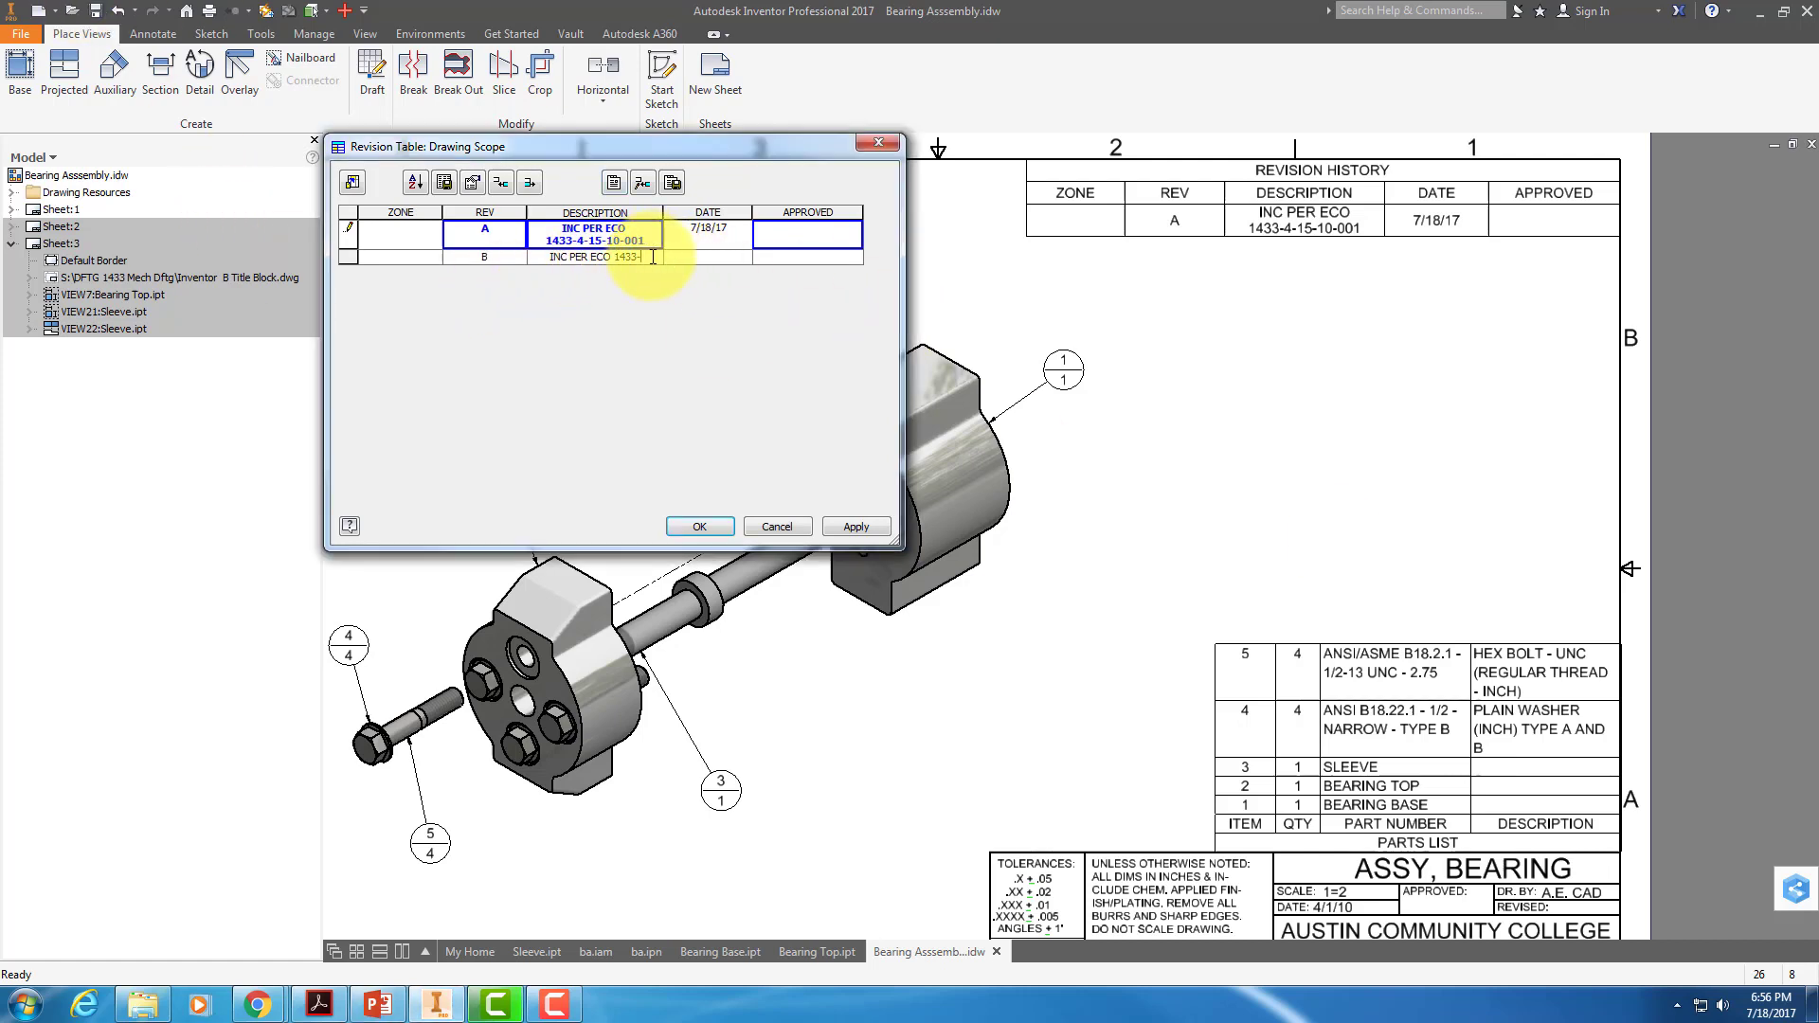
type("4-")
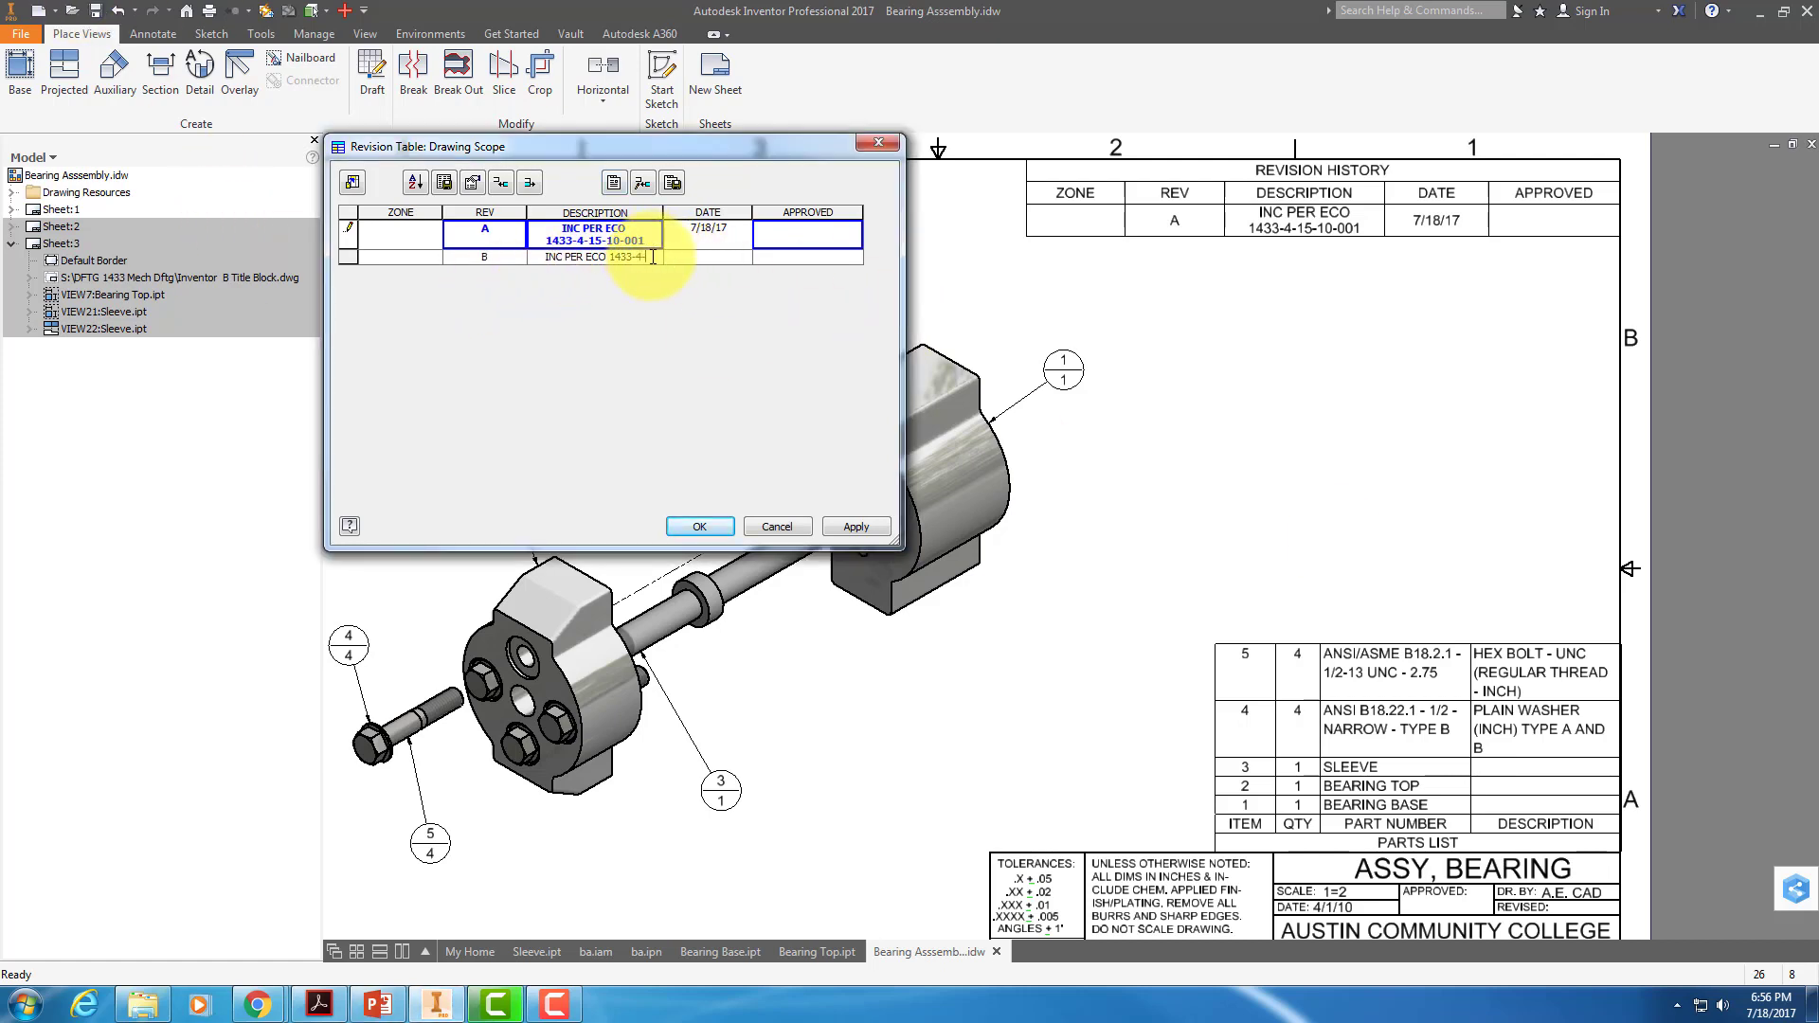
type("17-10")
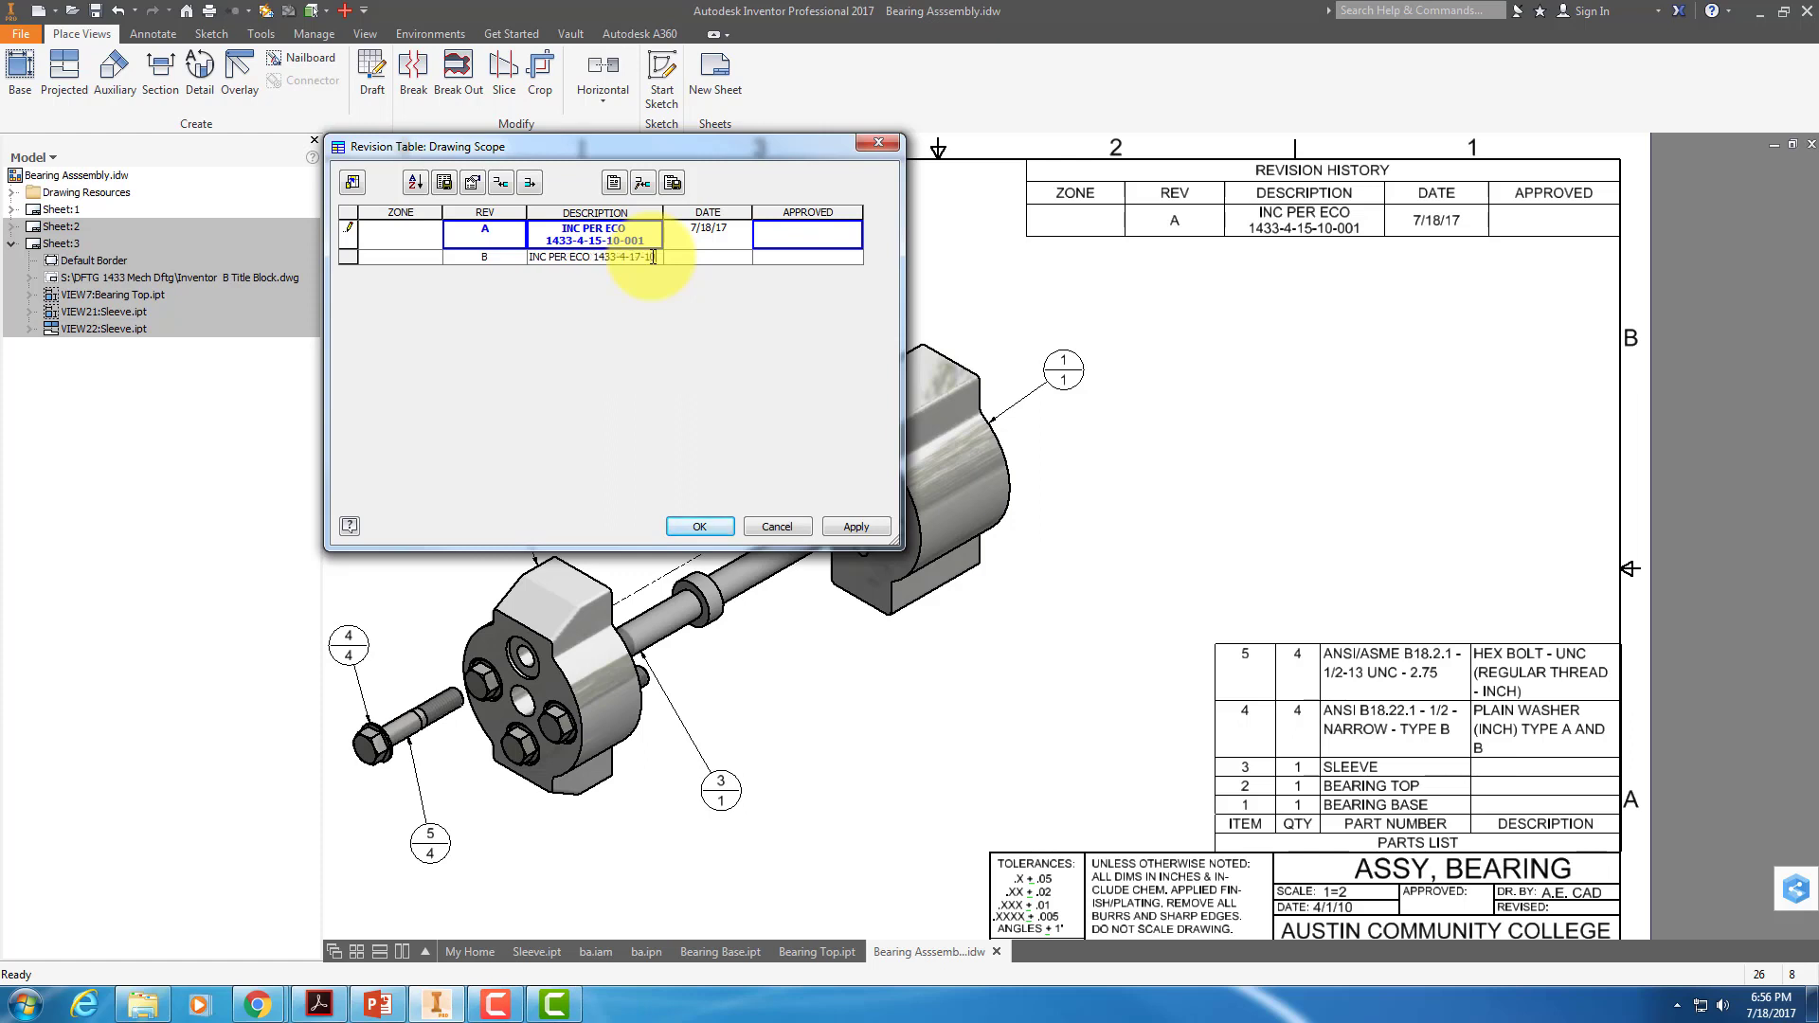
type("-002")
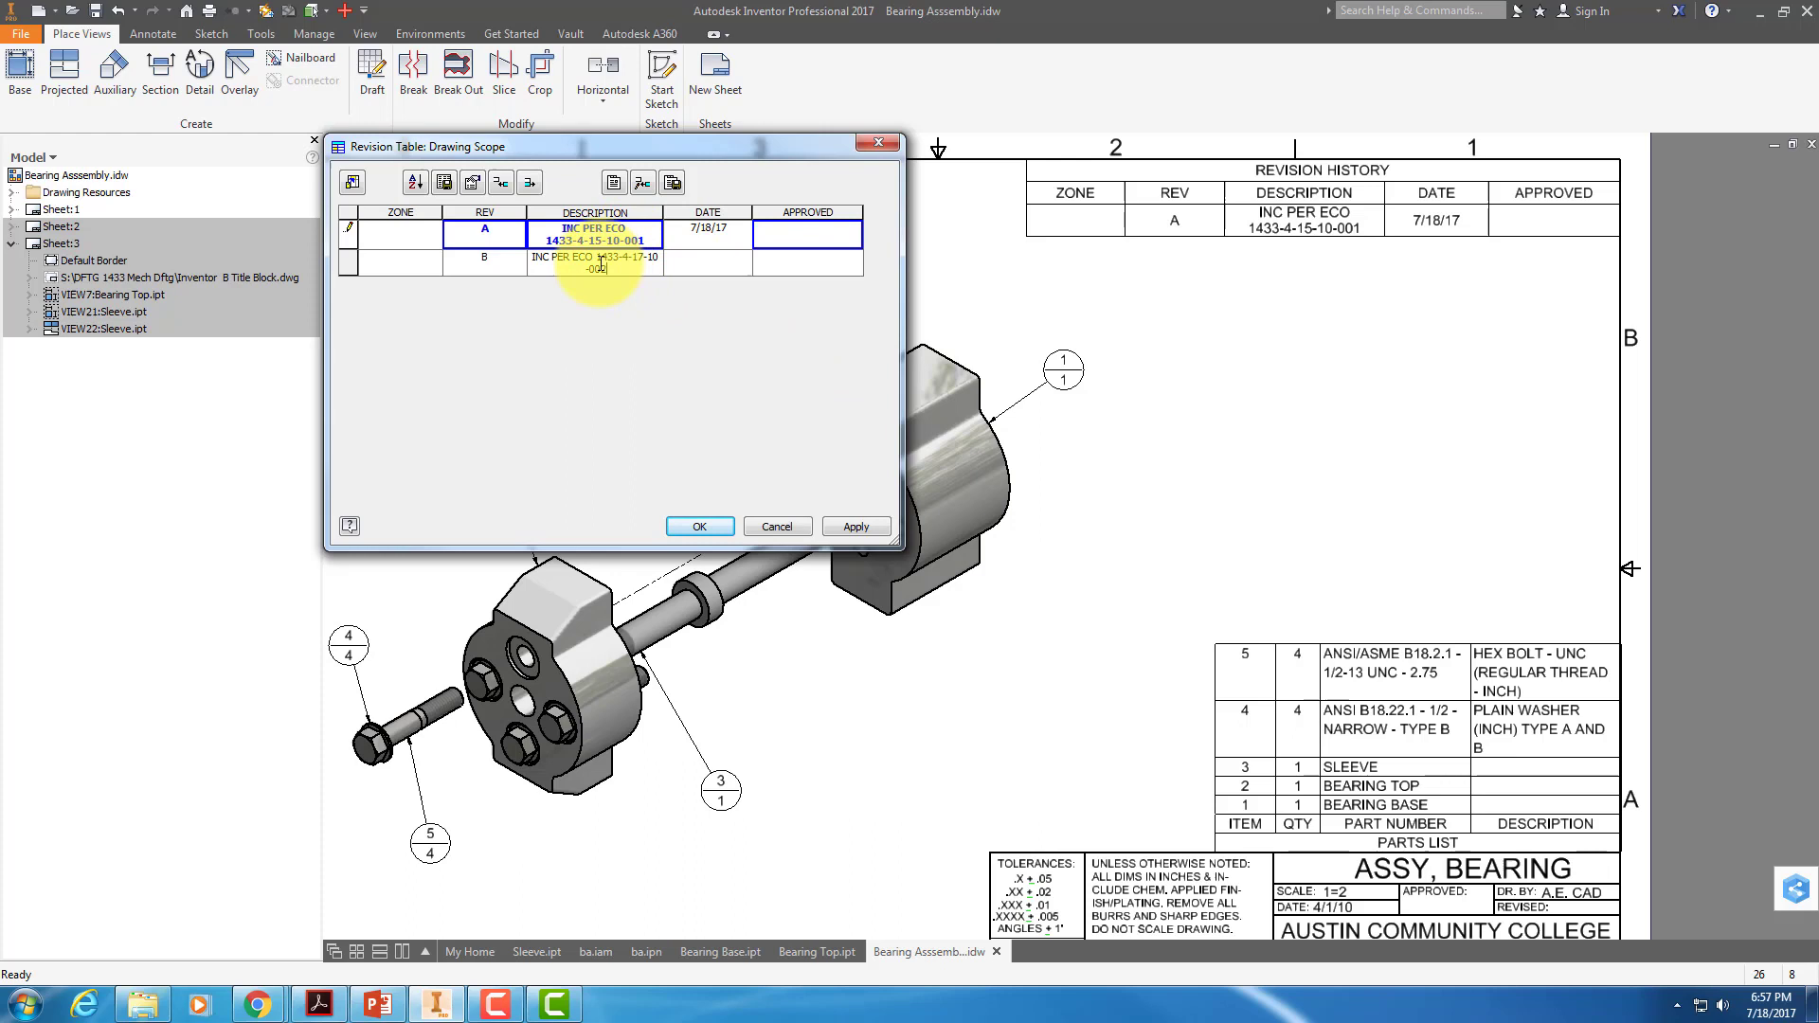
left_click(672, 328)
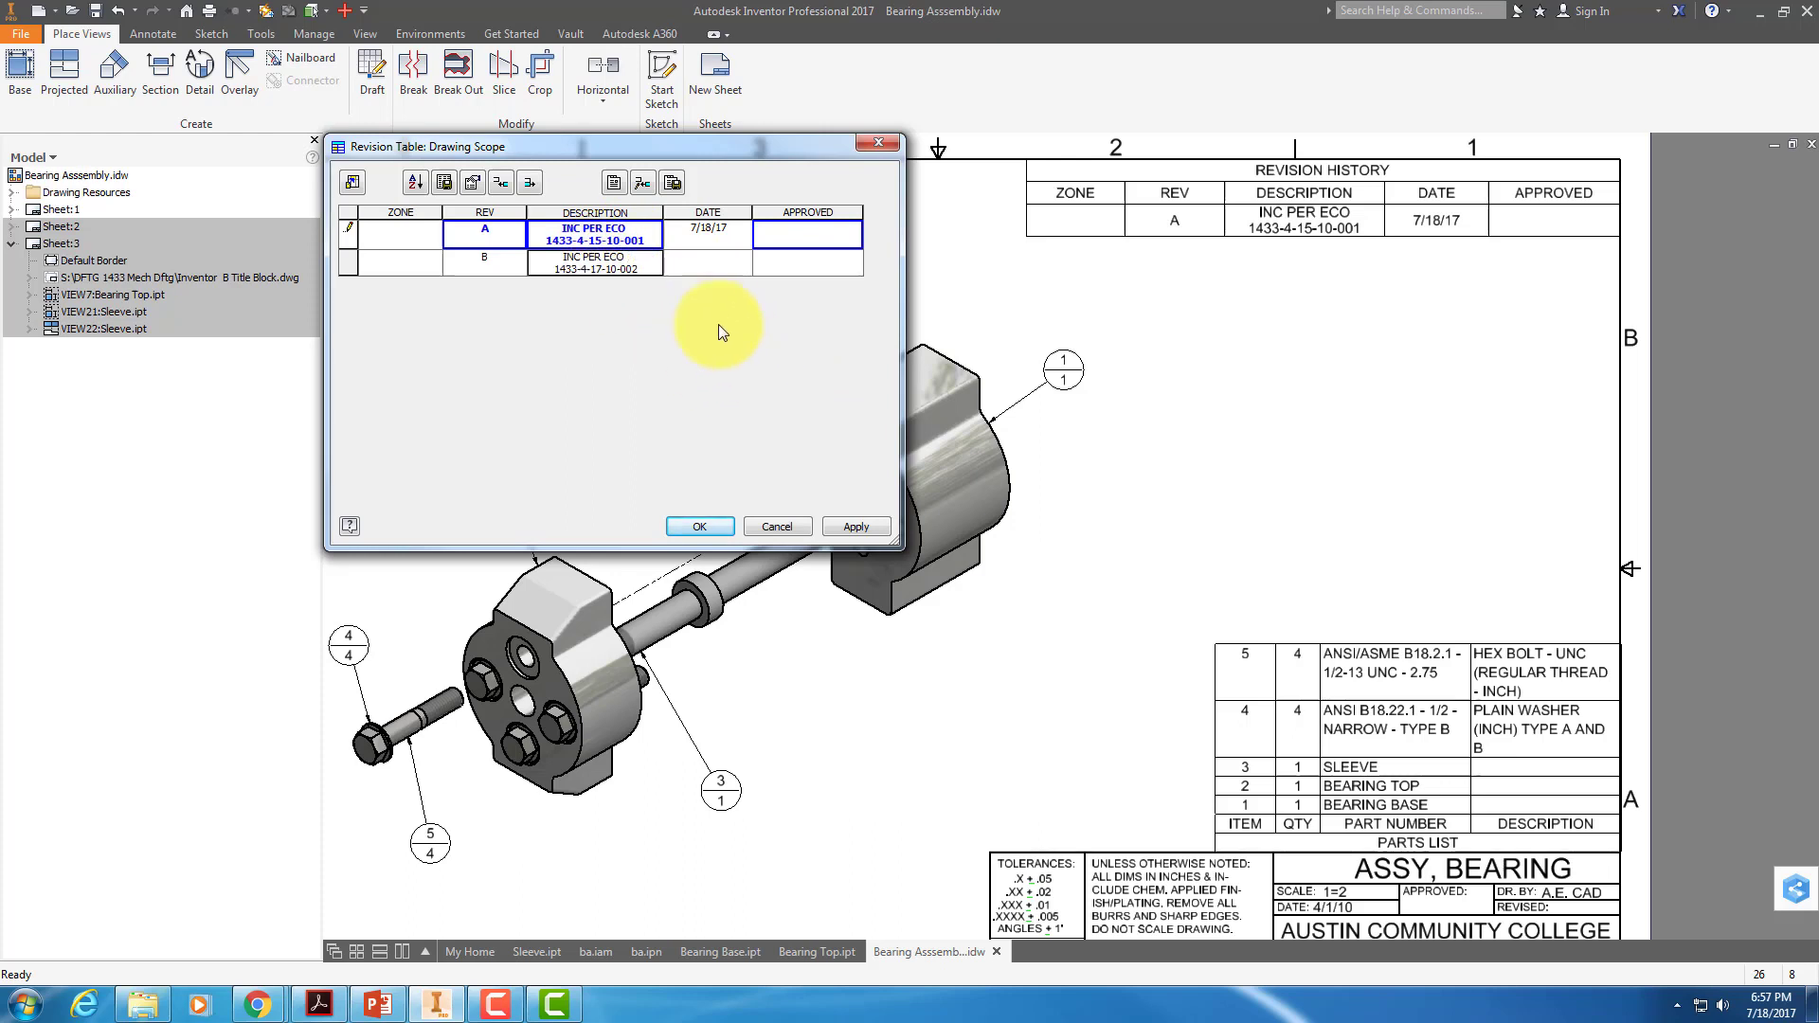
left_click(720, 261)
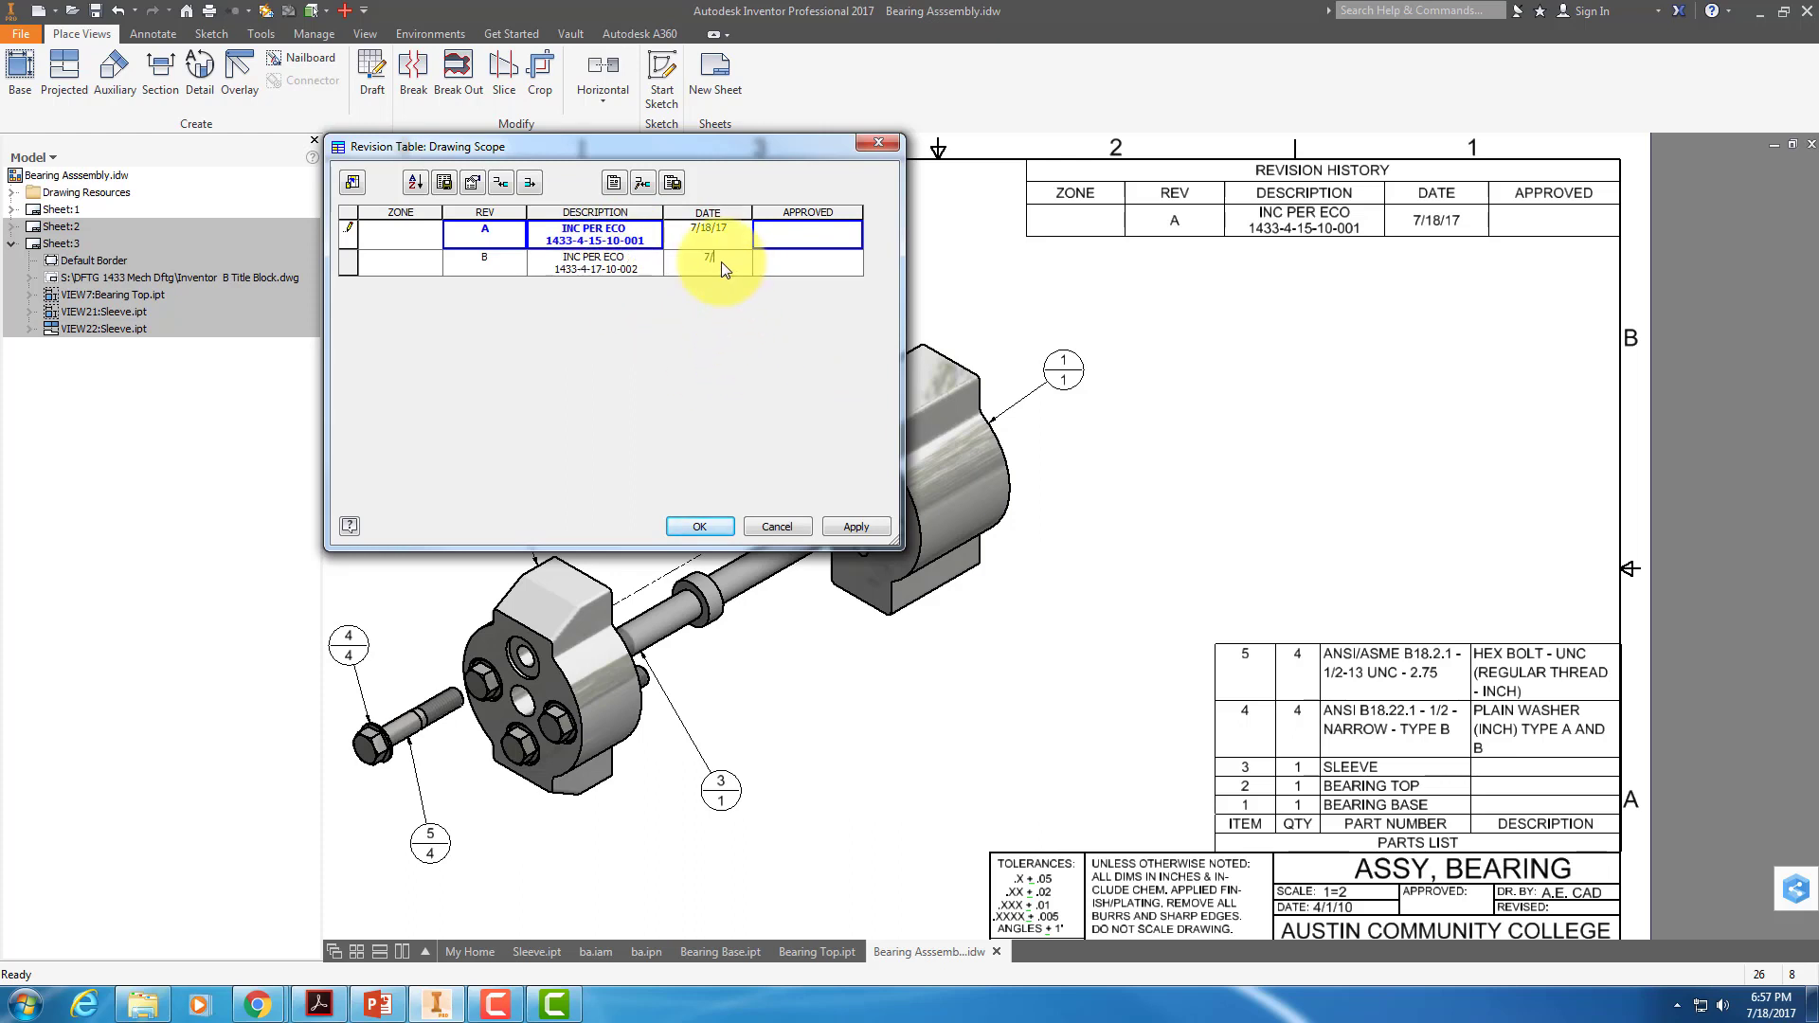
type("7/18/17")
left_click(706, 527)
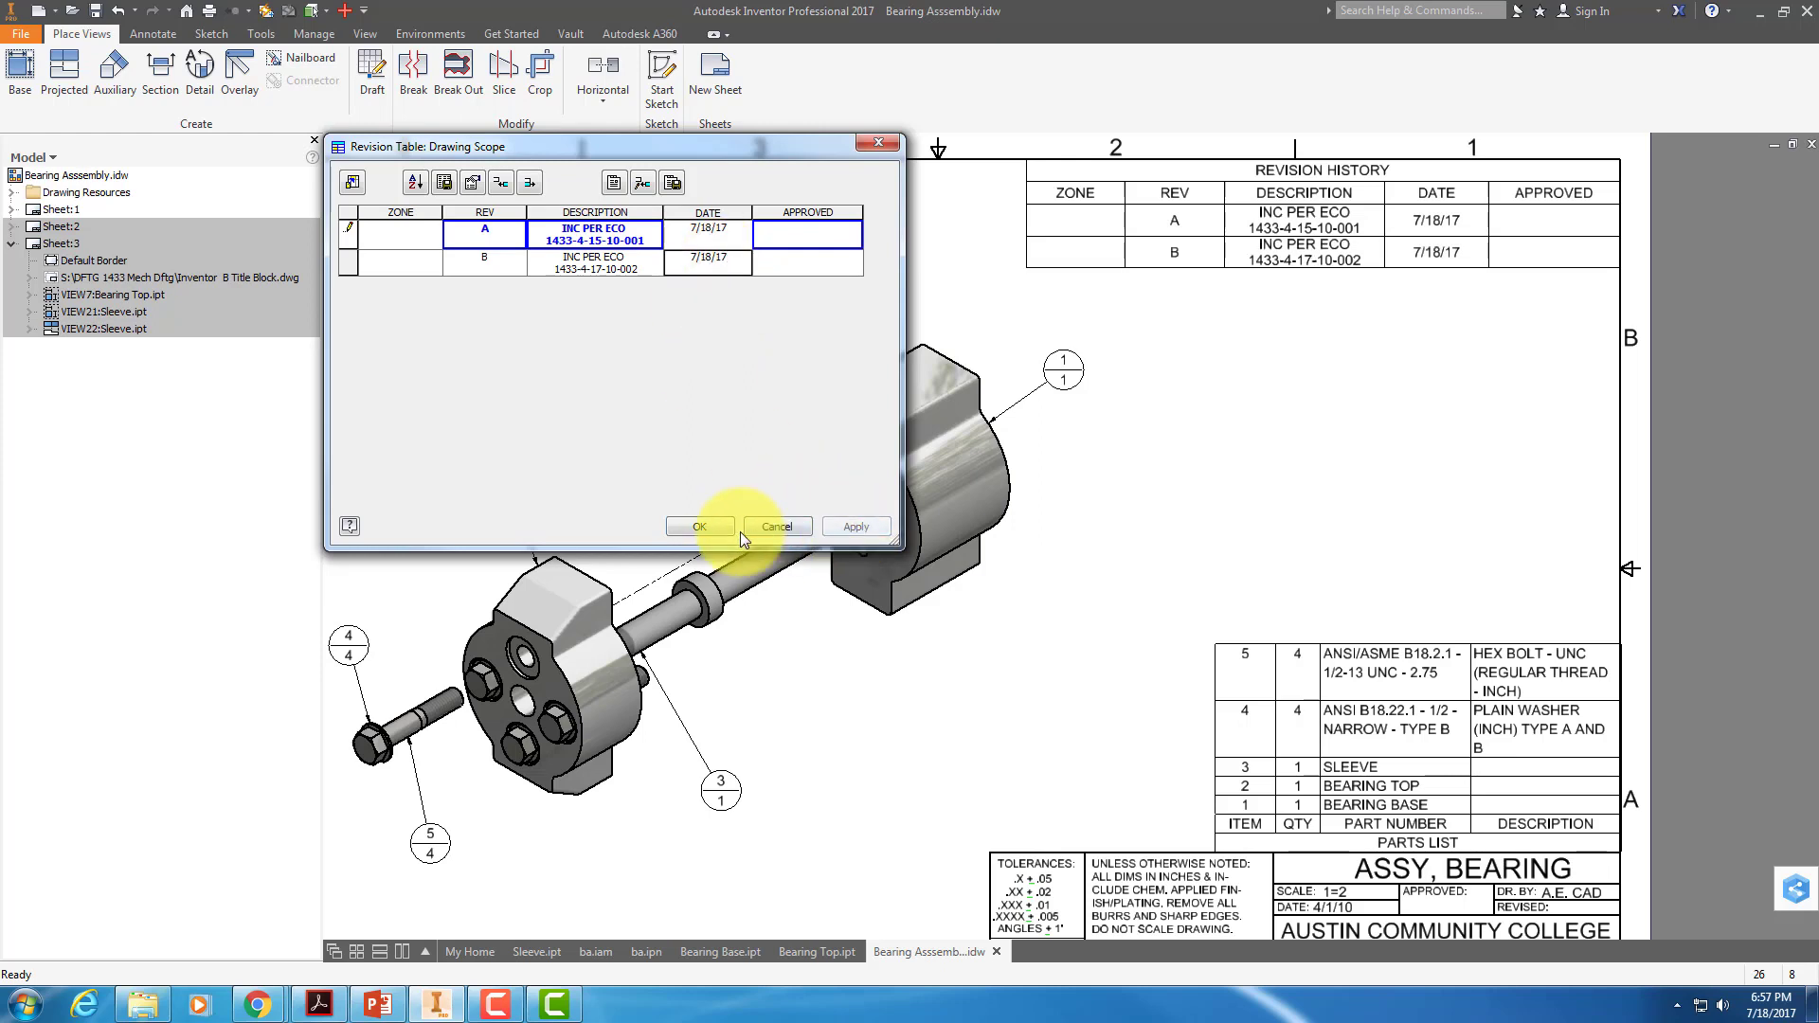
left_click(705, 529)
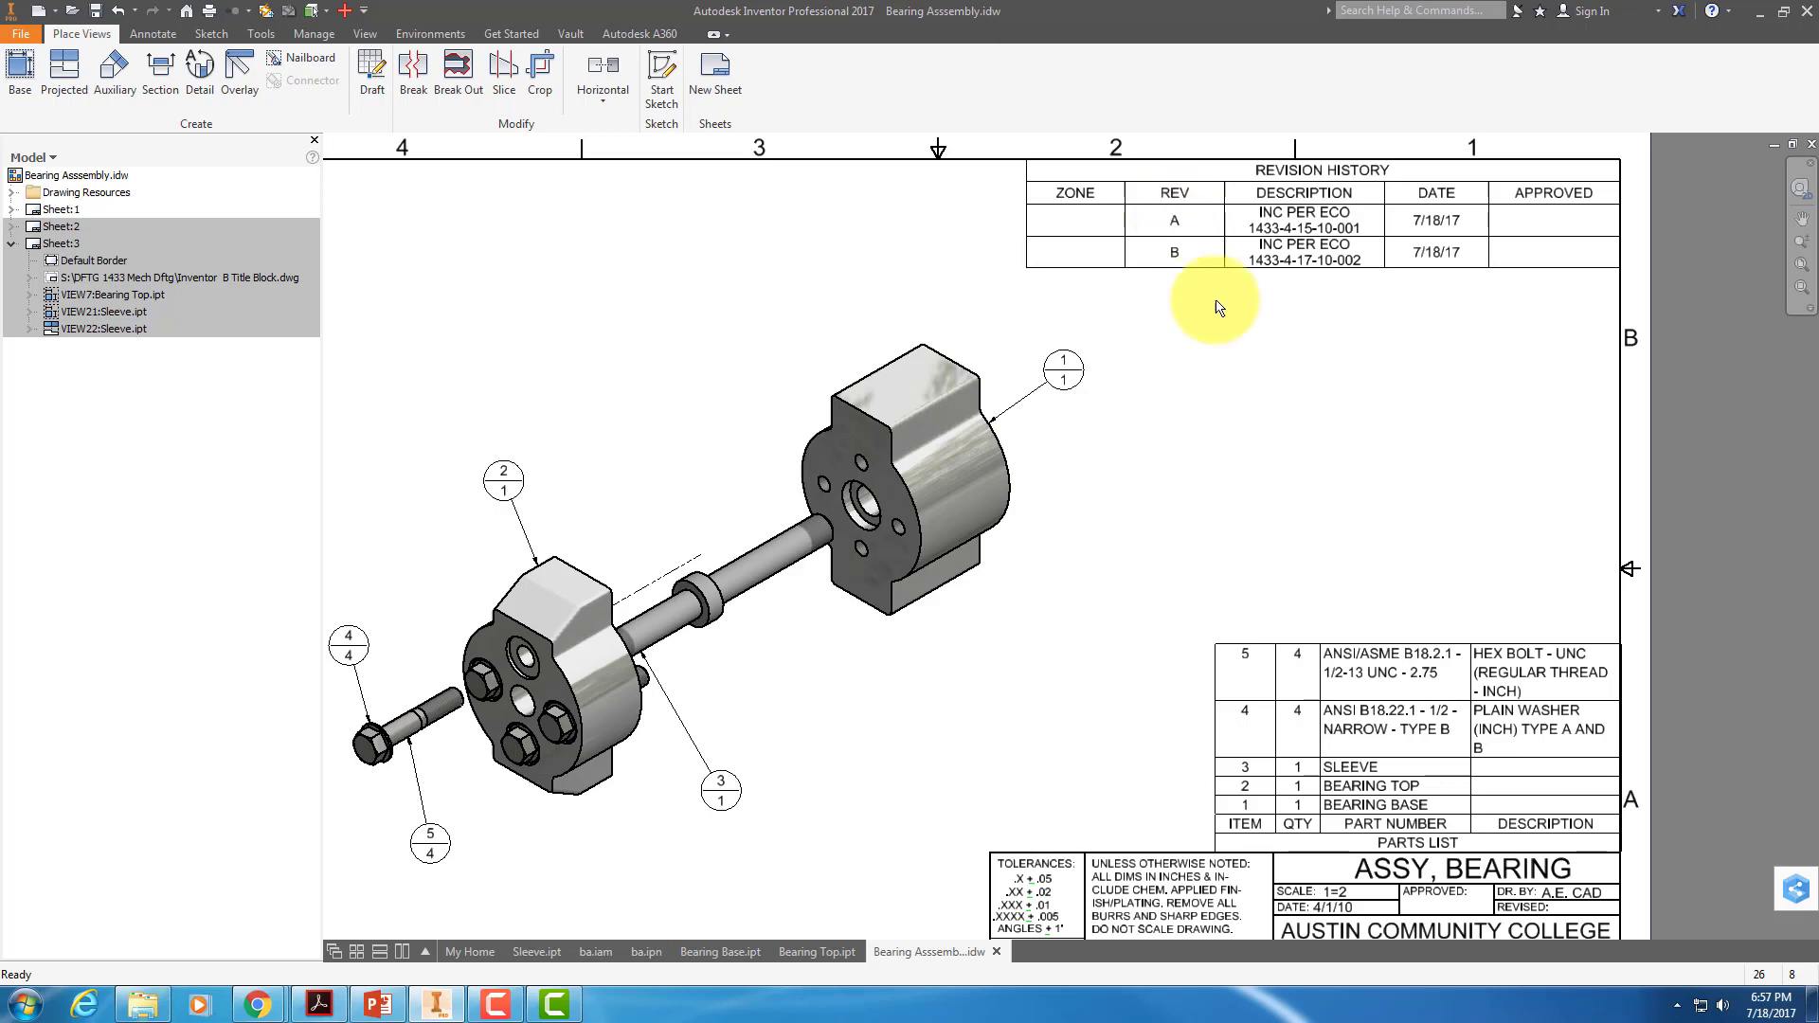
mouse_move(1401, 434)
middle_mouse_down()
mouse_move(1299, 353)
mouse_move(1446, 313)
middle_mouse_up()
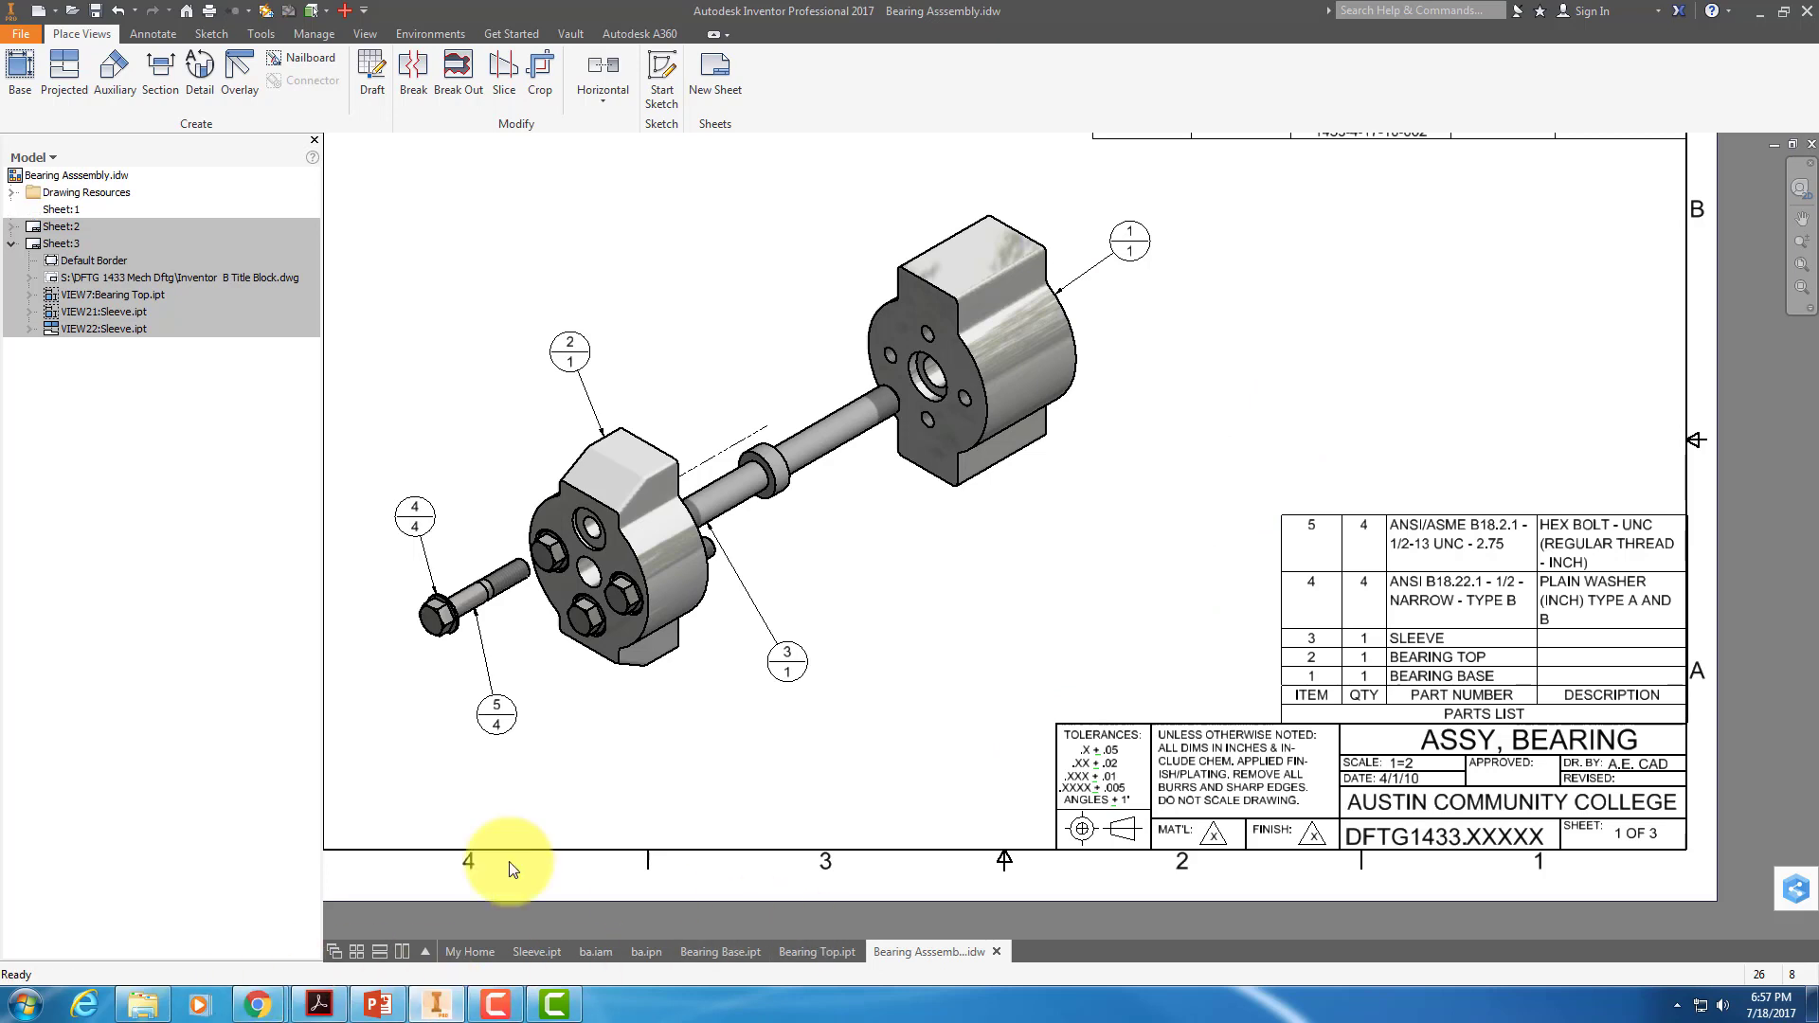
scroll(580, 771, "up", 2)
scroll(487, 840, "down", 2)
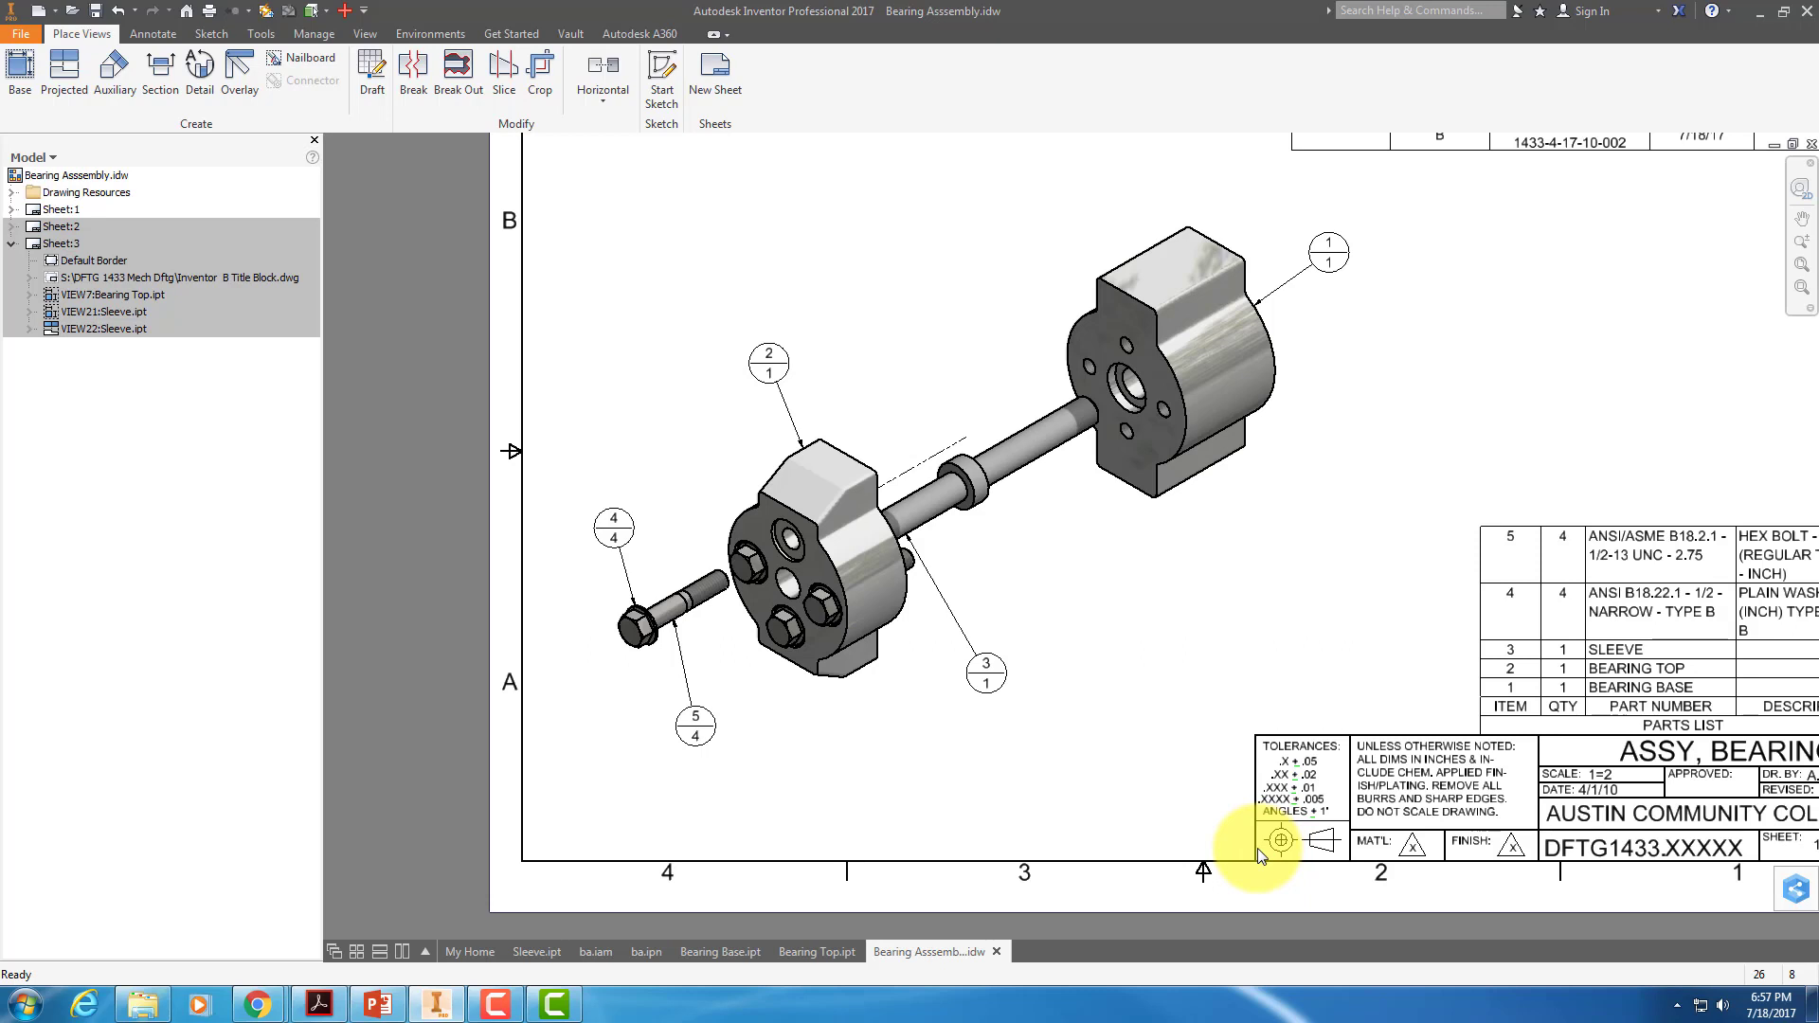
Place a lower-left text note: NOTES: UNLESS OTHERWISE SPECIFIED 1. INTERPRET PER ASME Y14.5-2009.
left_click(152, 33)
left_click(367, 76)
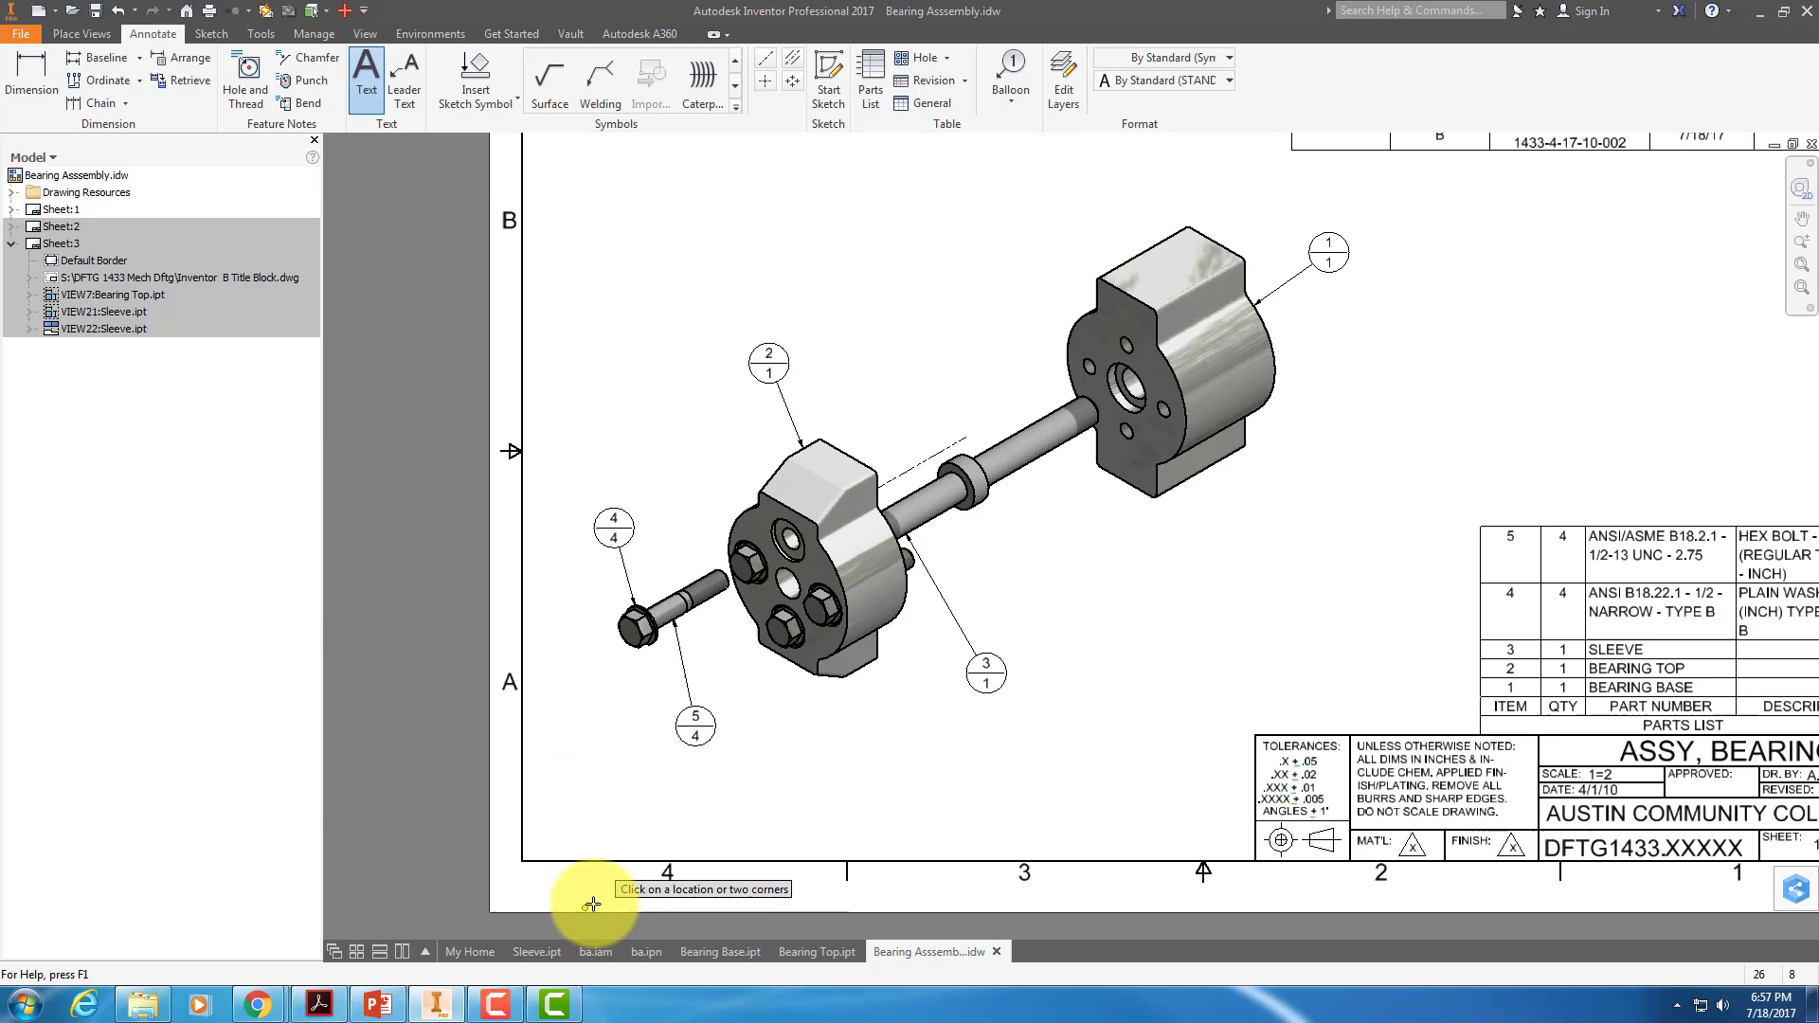
left_click(647, 807)
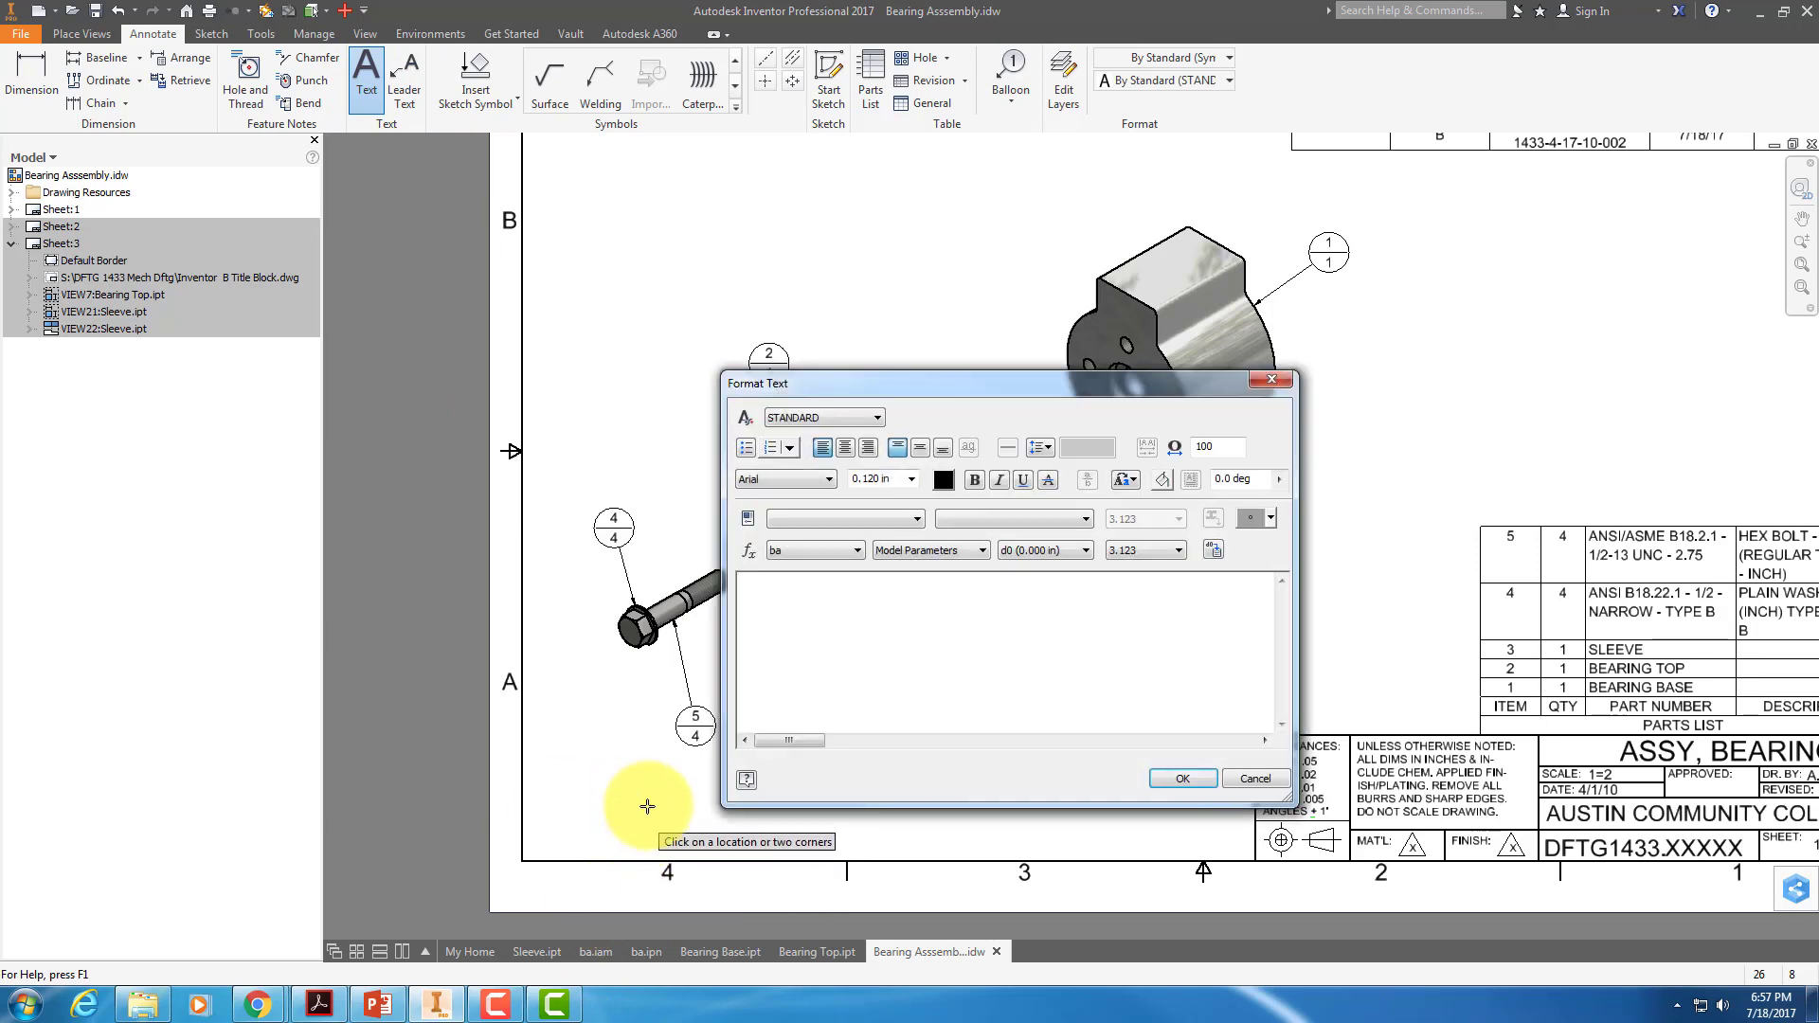
type("NOTE")
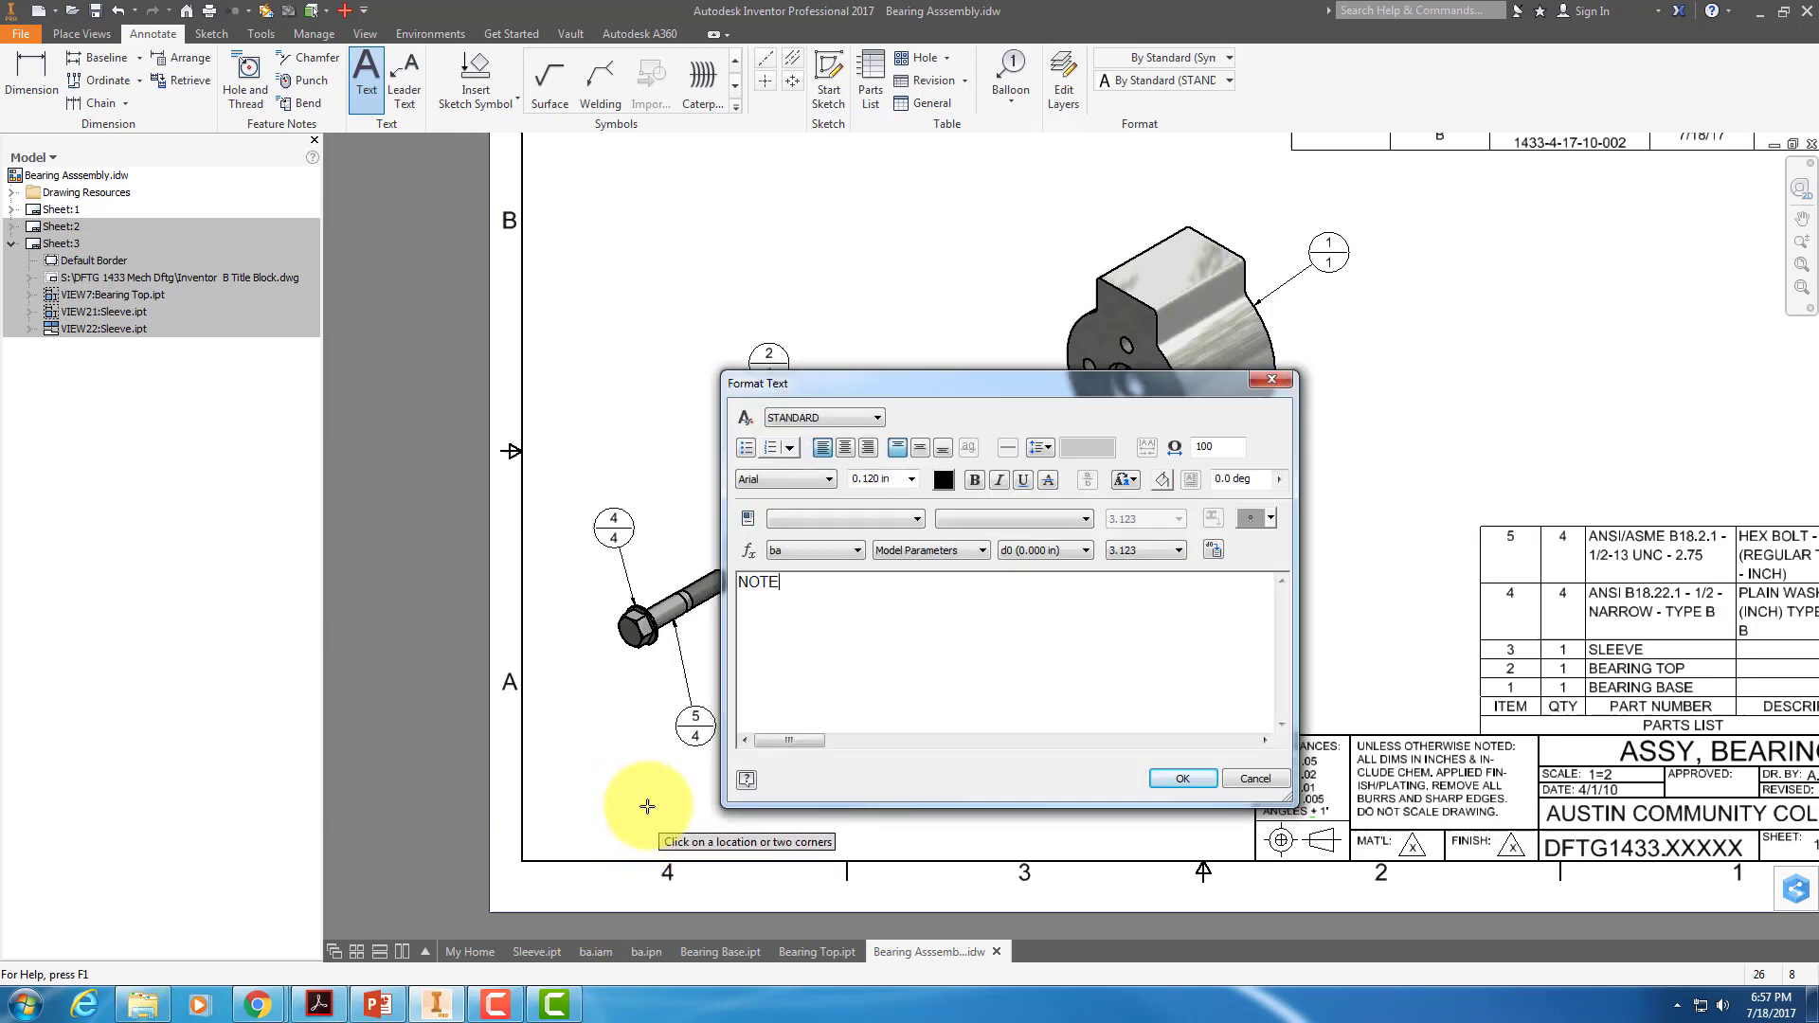
type("S:  UN")
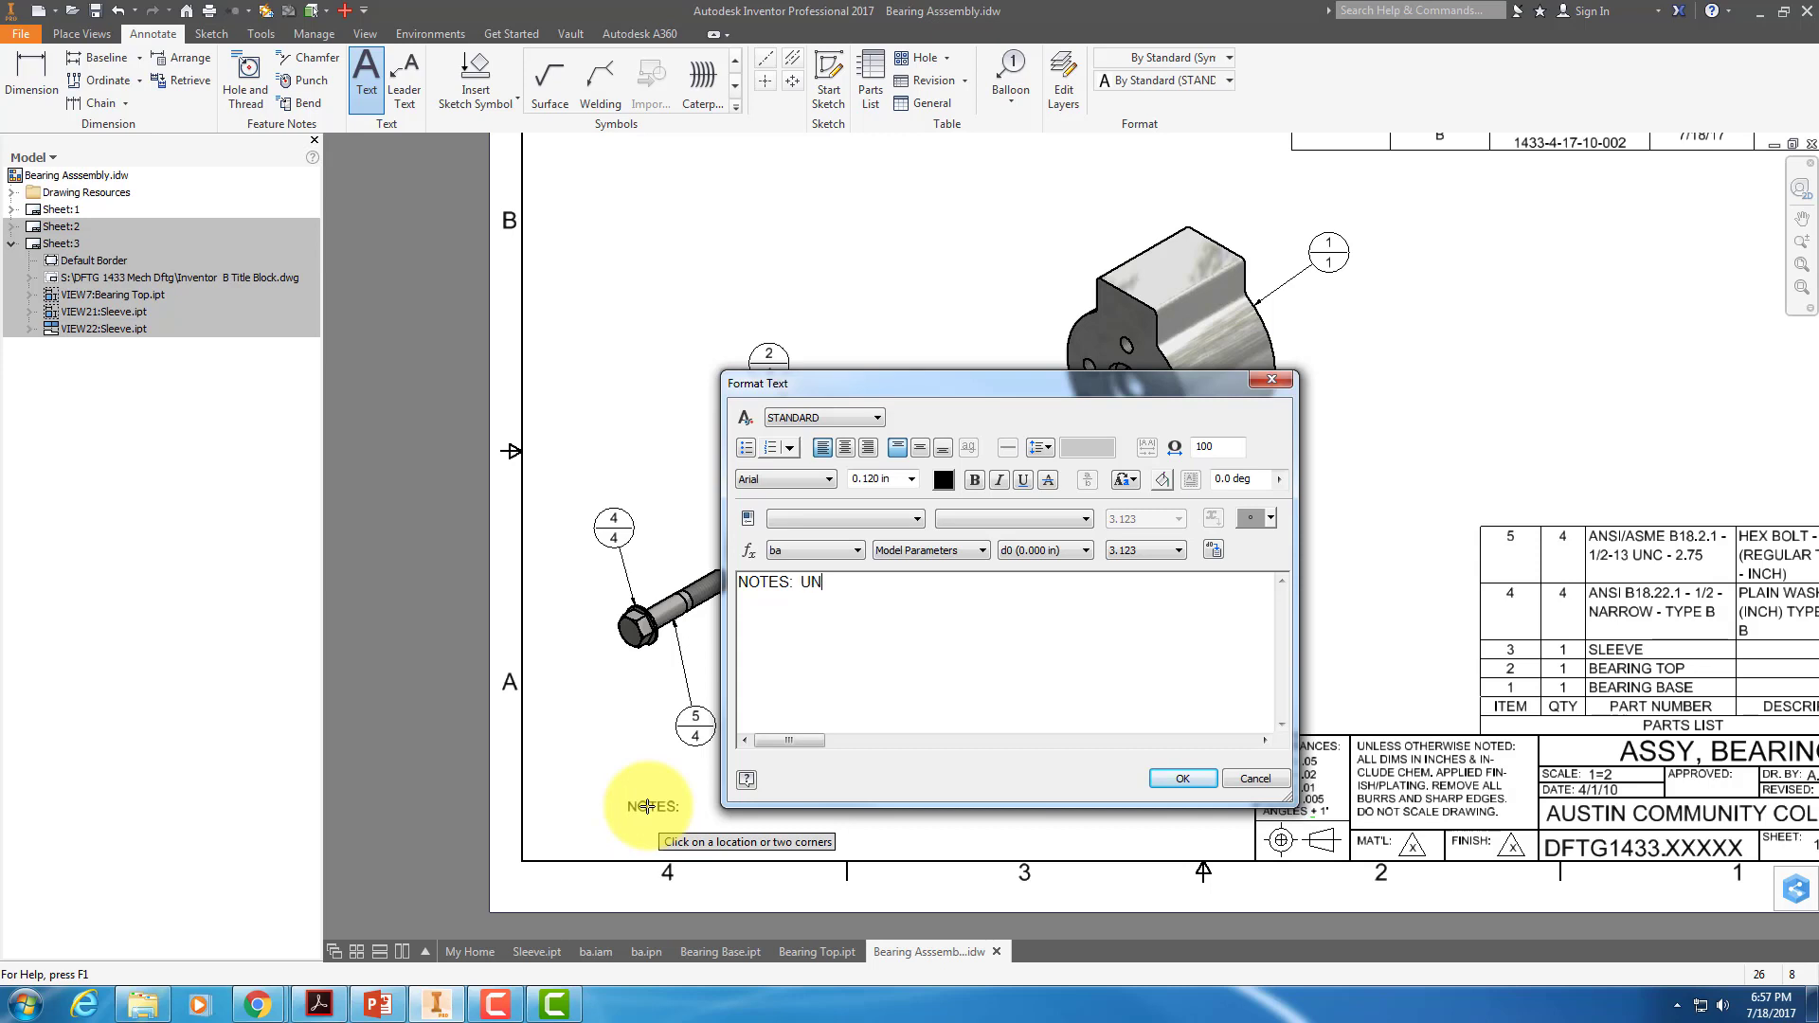
type("LESS OTHERWISE SPECIFIE")
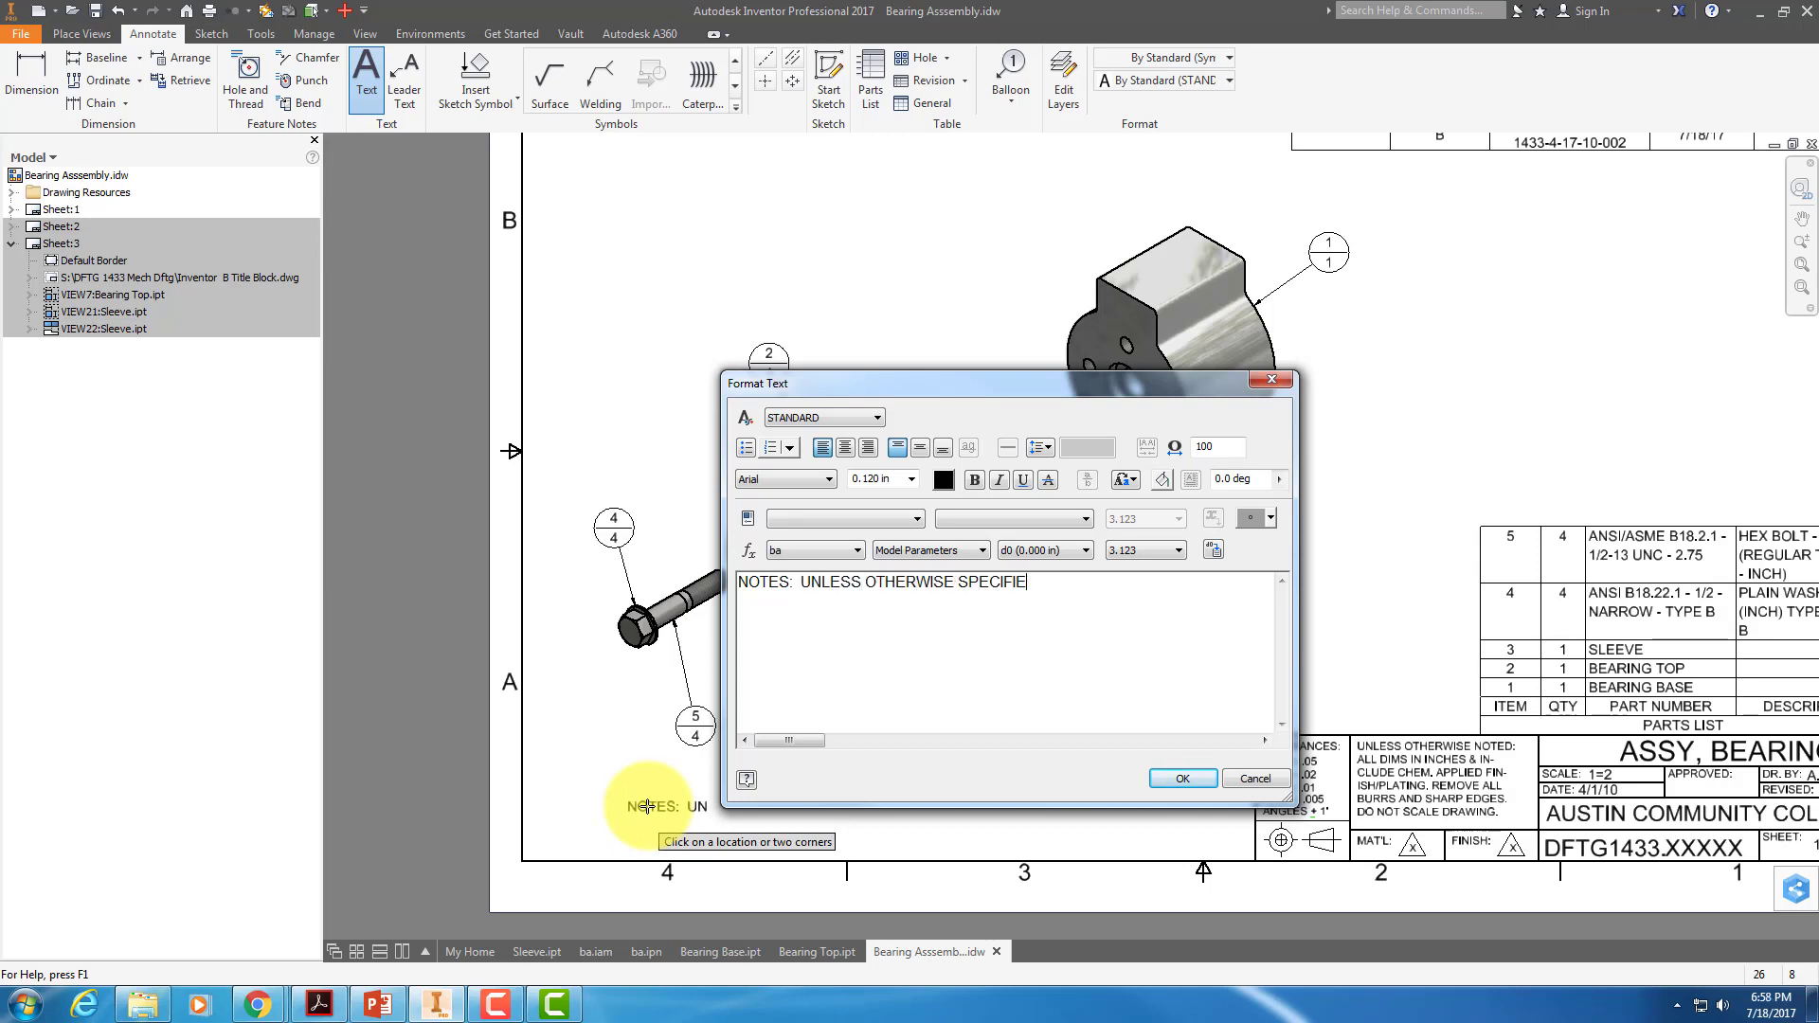
type("D 1.  IN")
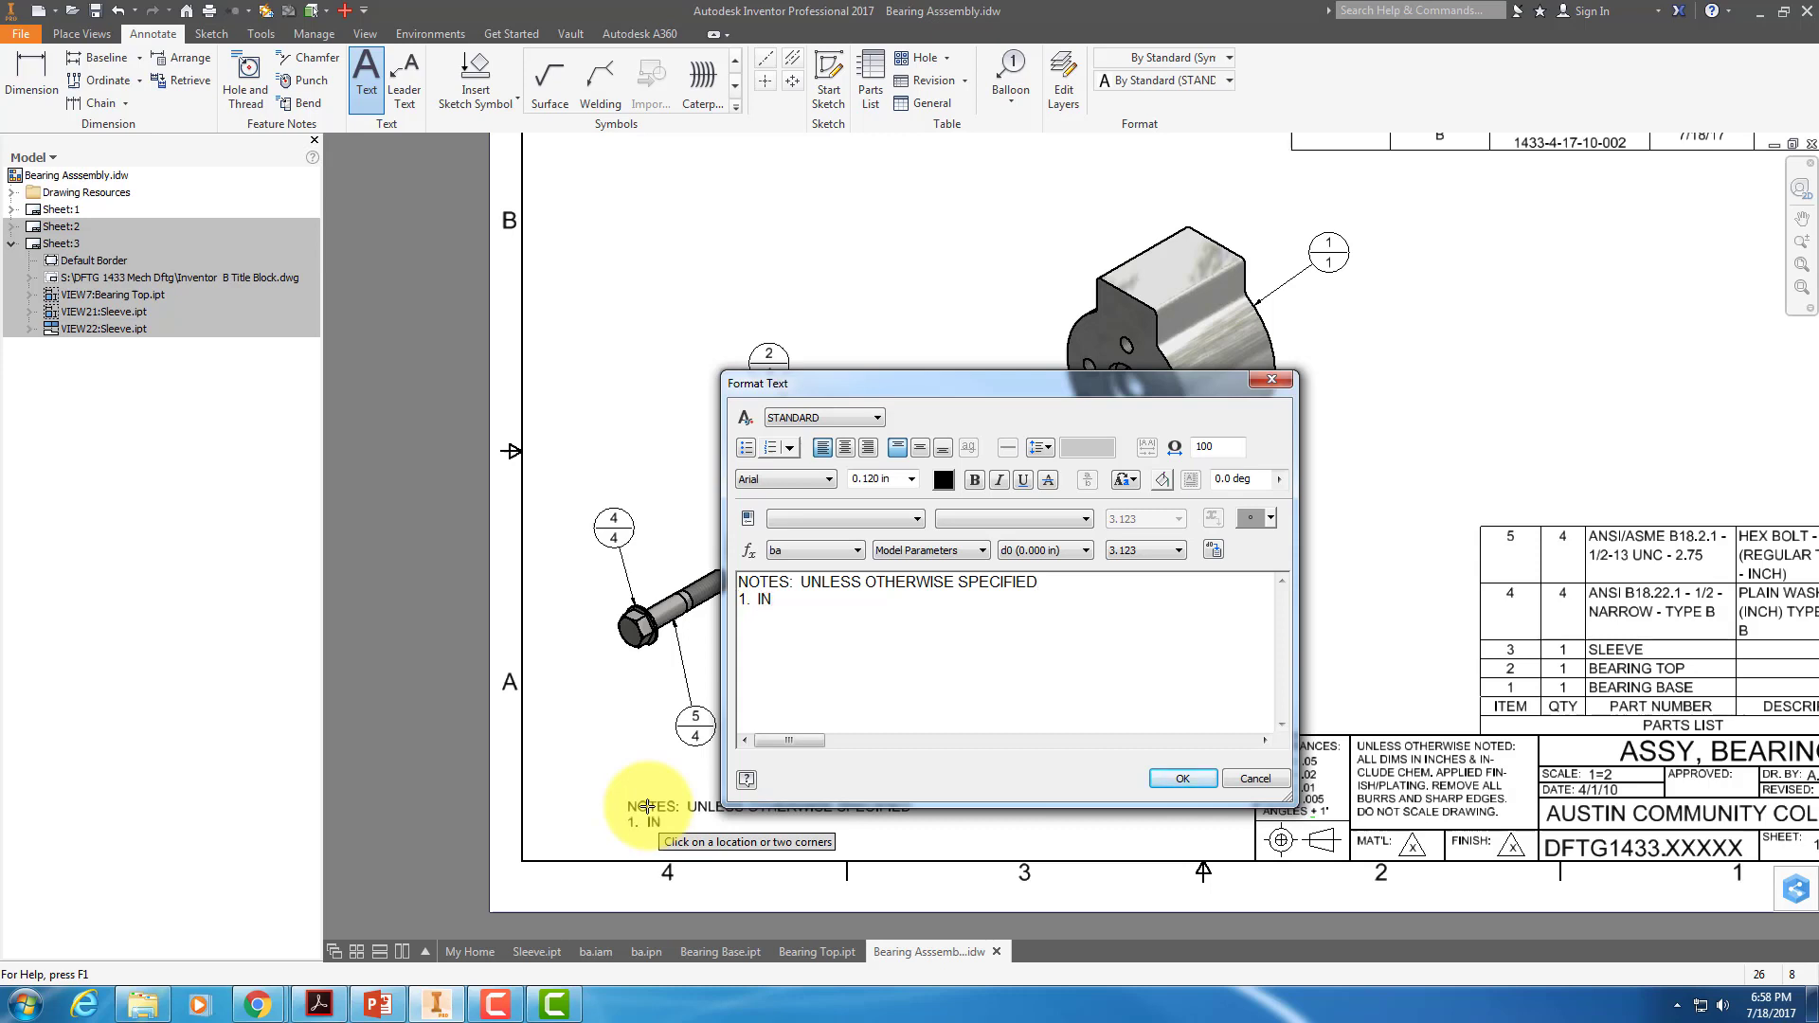
key("BackSpace")
key("BackSpace")
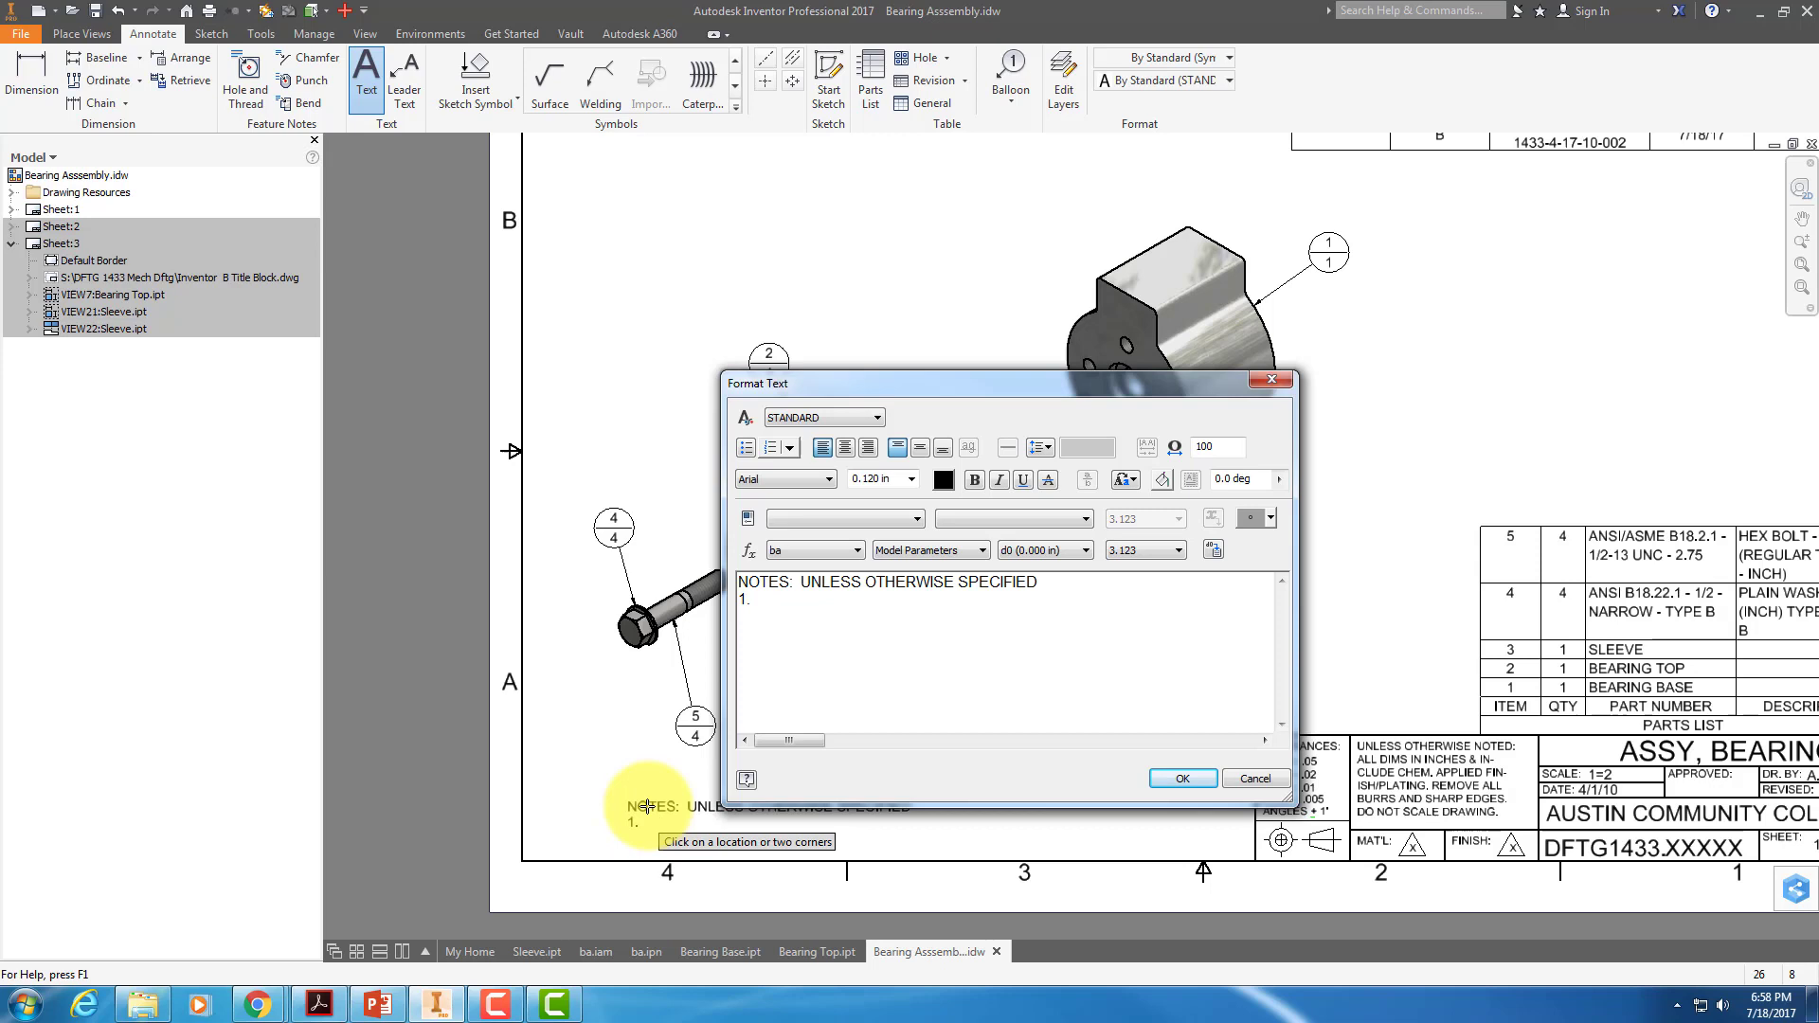
type("INTERPRET PER EC")
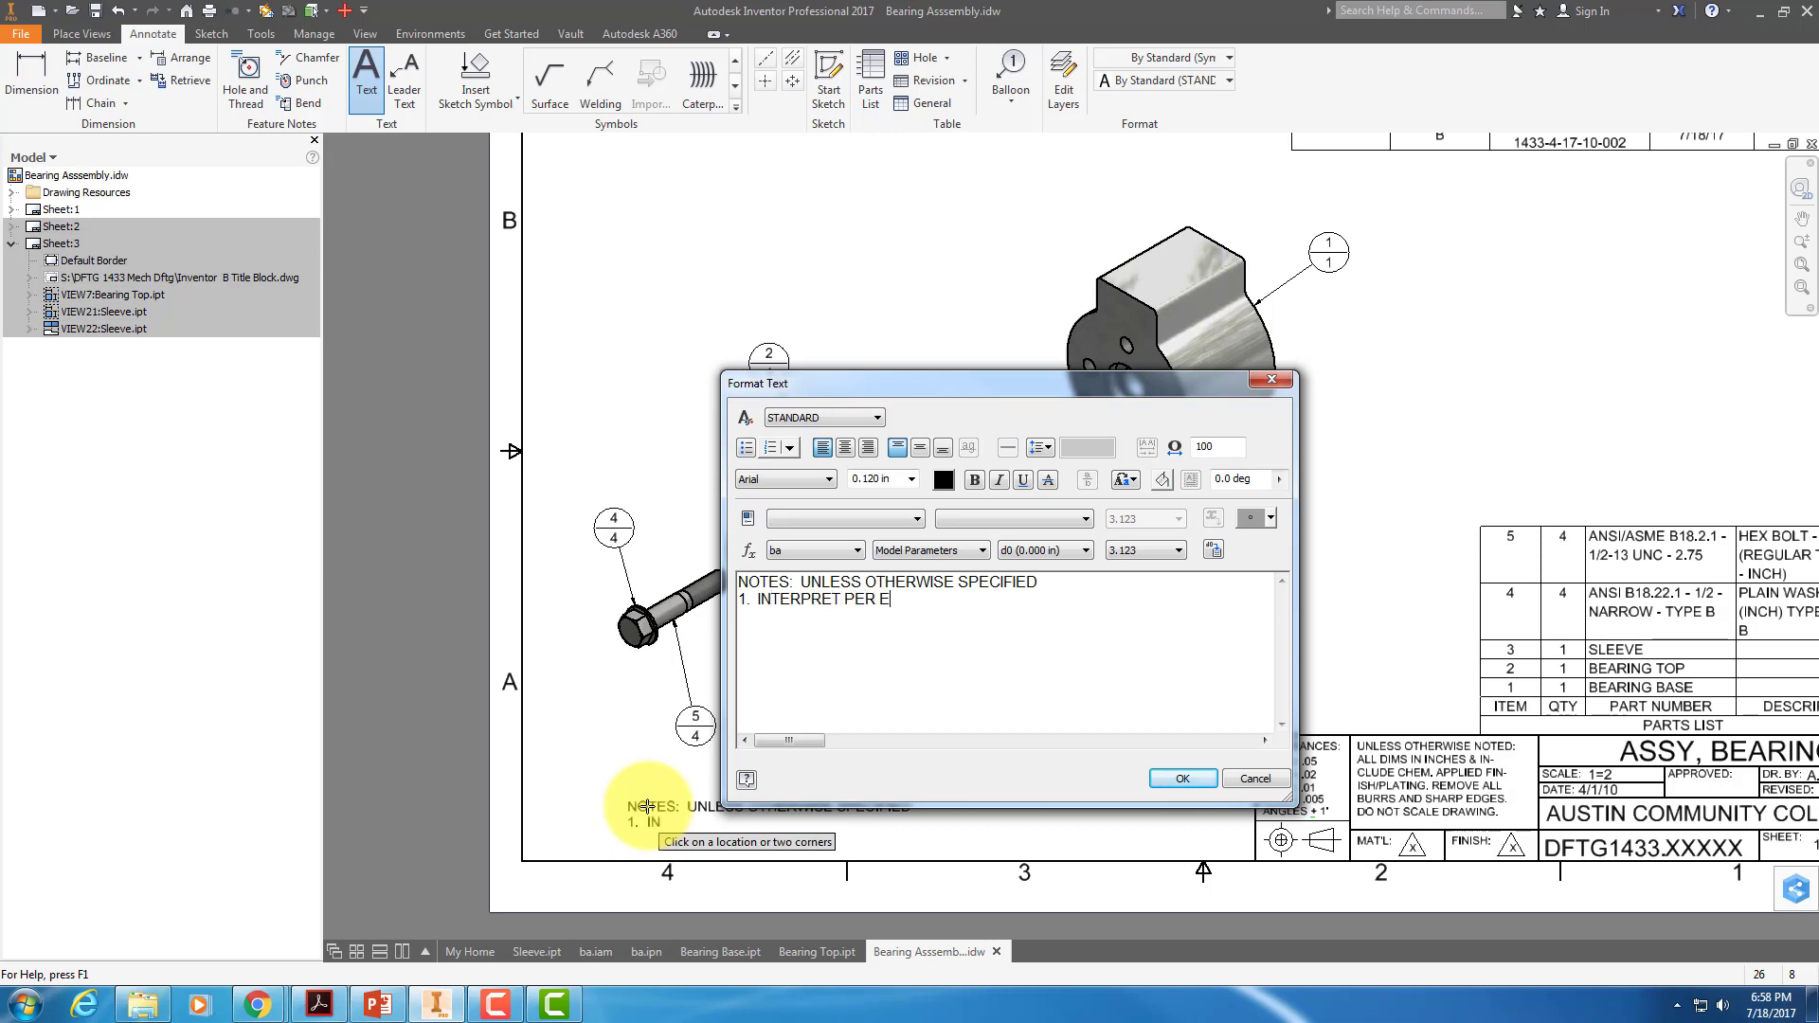
key("BackSpace")
key("BackSpace")
type("ASME Y")
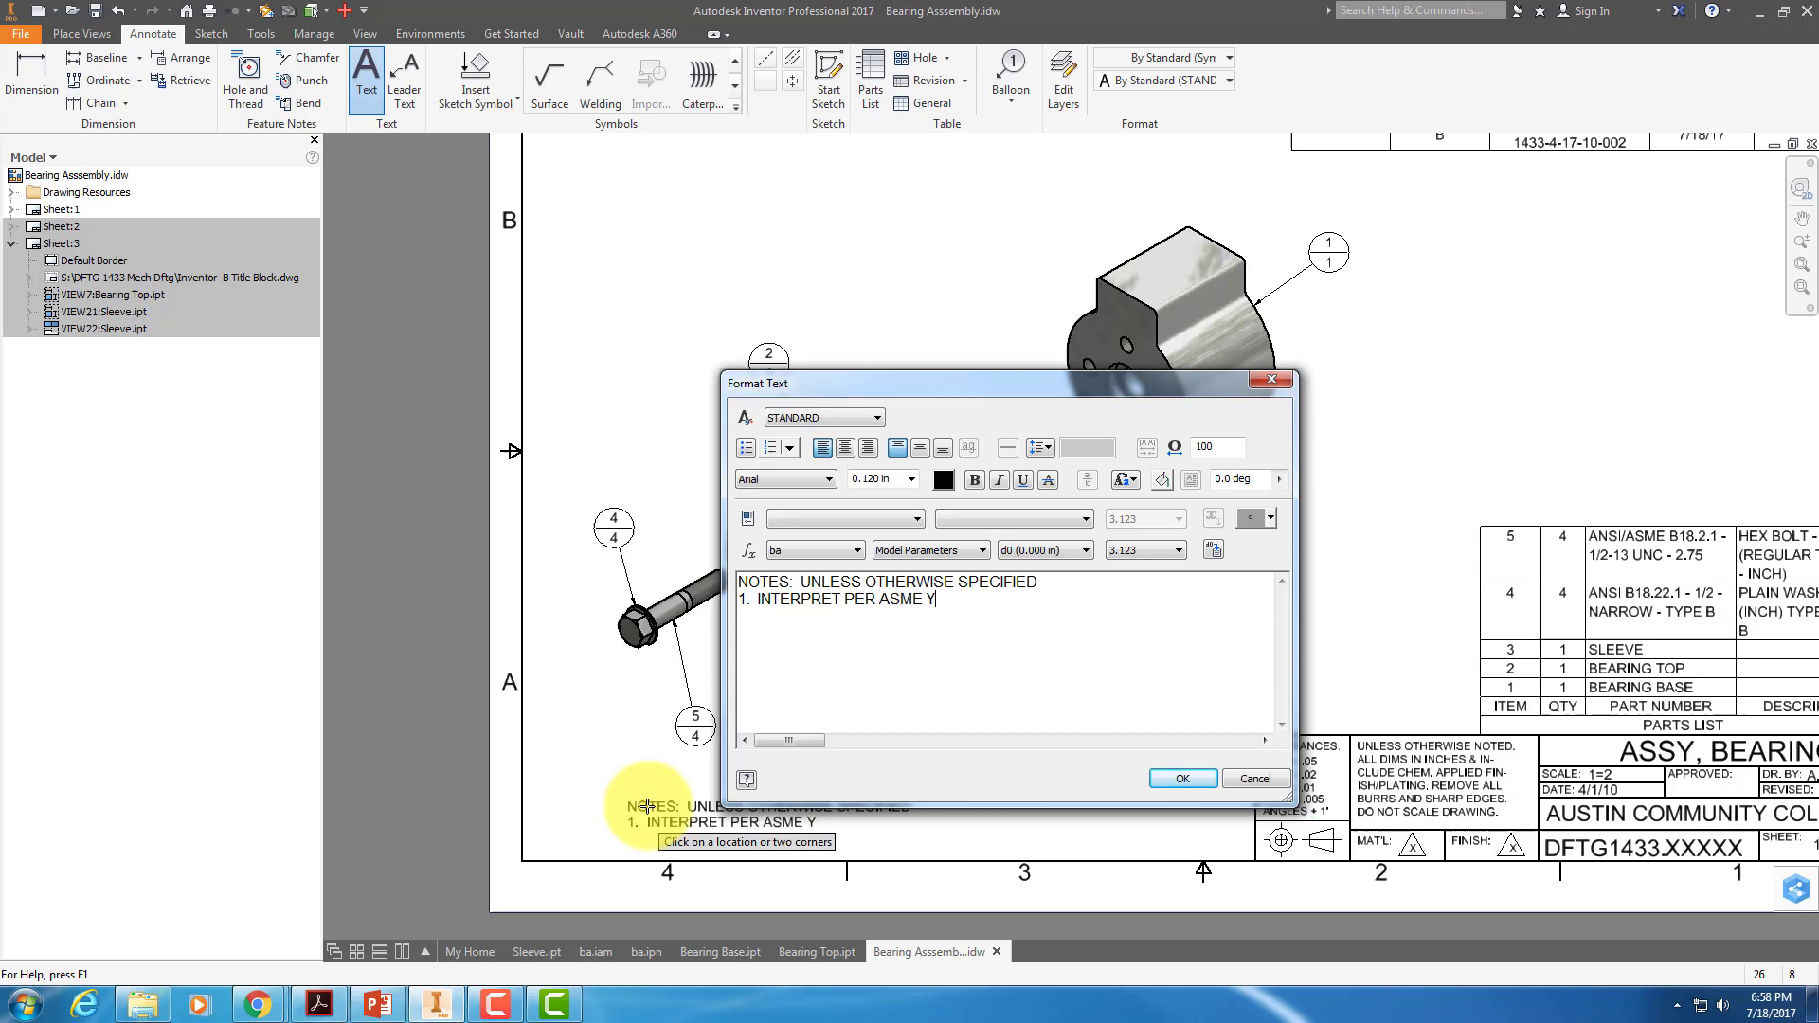
type("14.5-2009.")
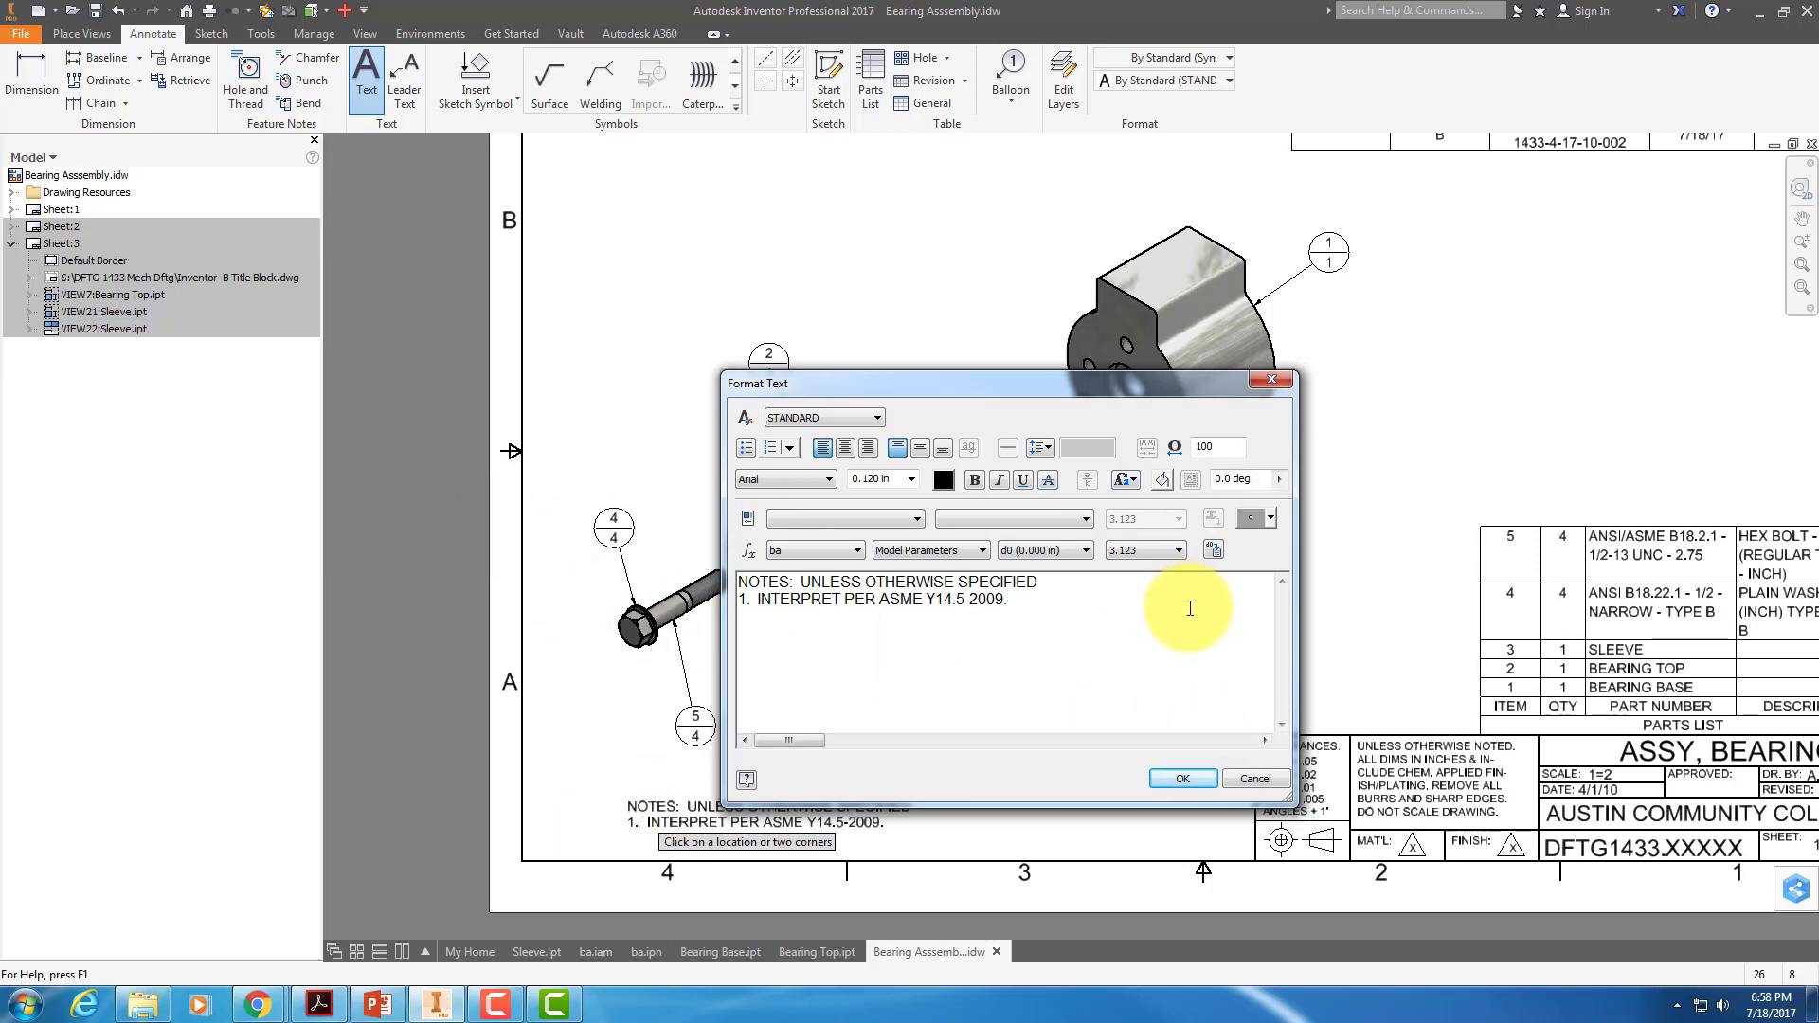
left_click(1181, 779)
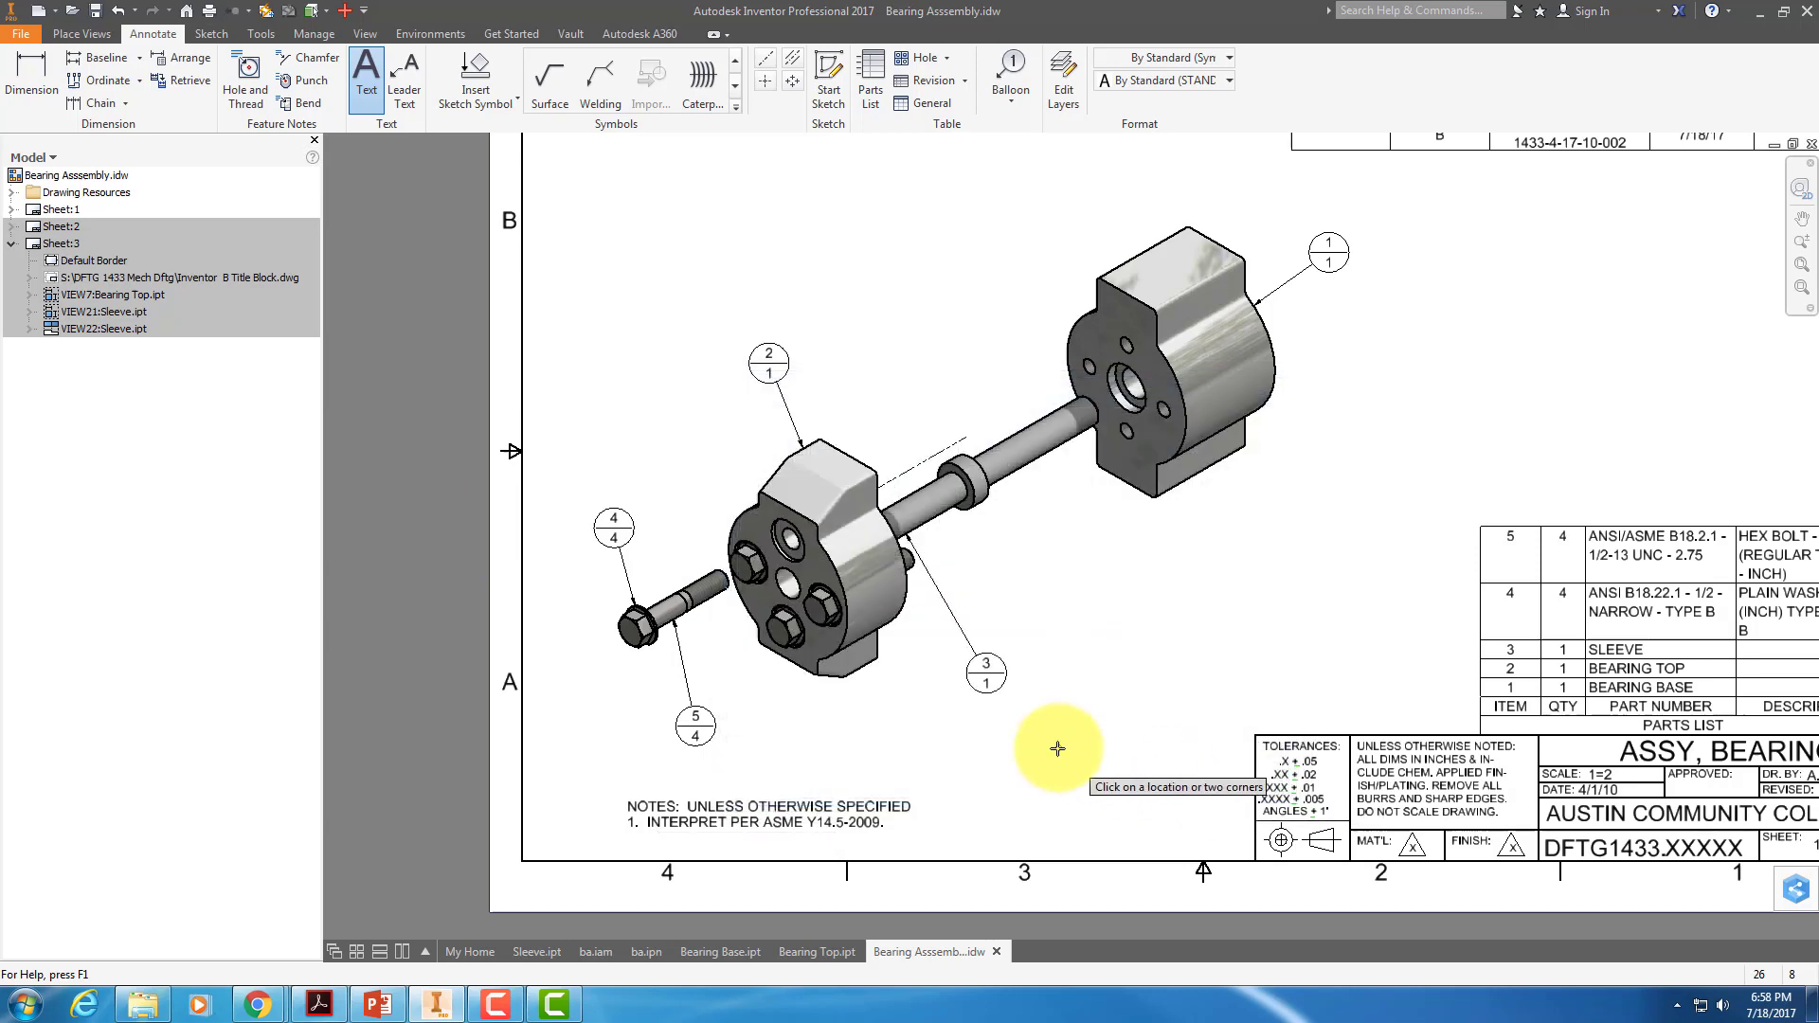
End the text command and switch to the Details, Bearing sheet.
key("Escape")
scroll(1137, 581, "down", 3)
scroll(1137, 581, "up", 6)
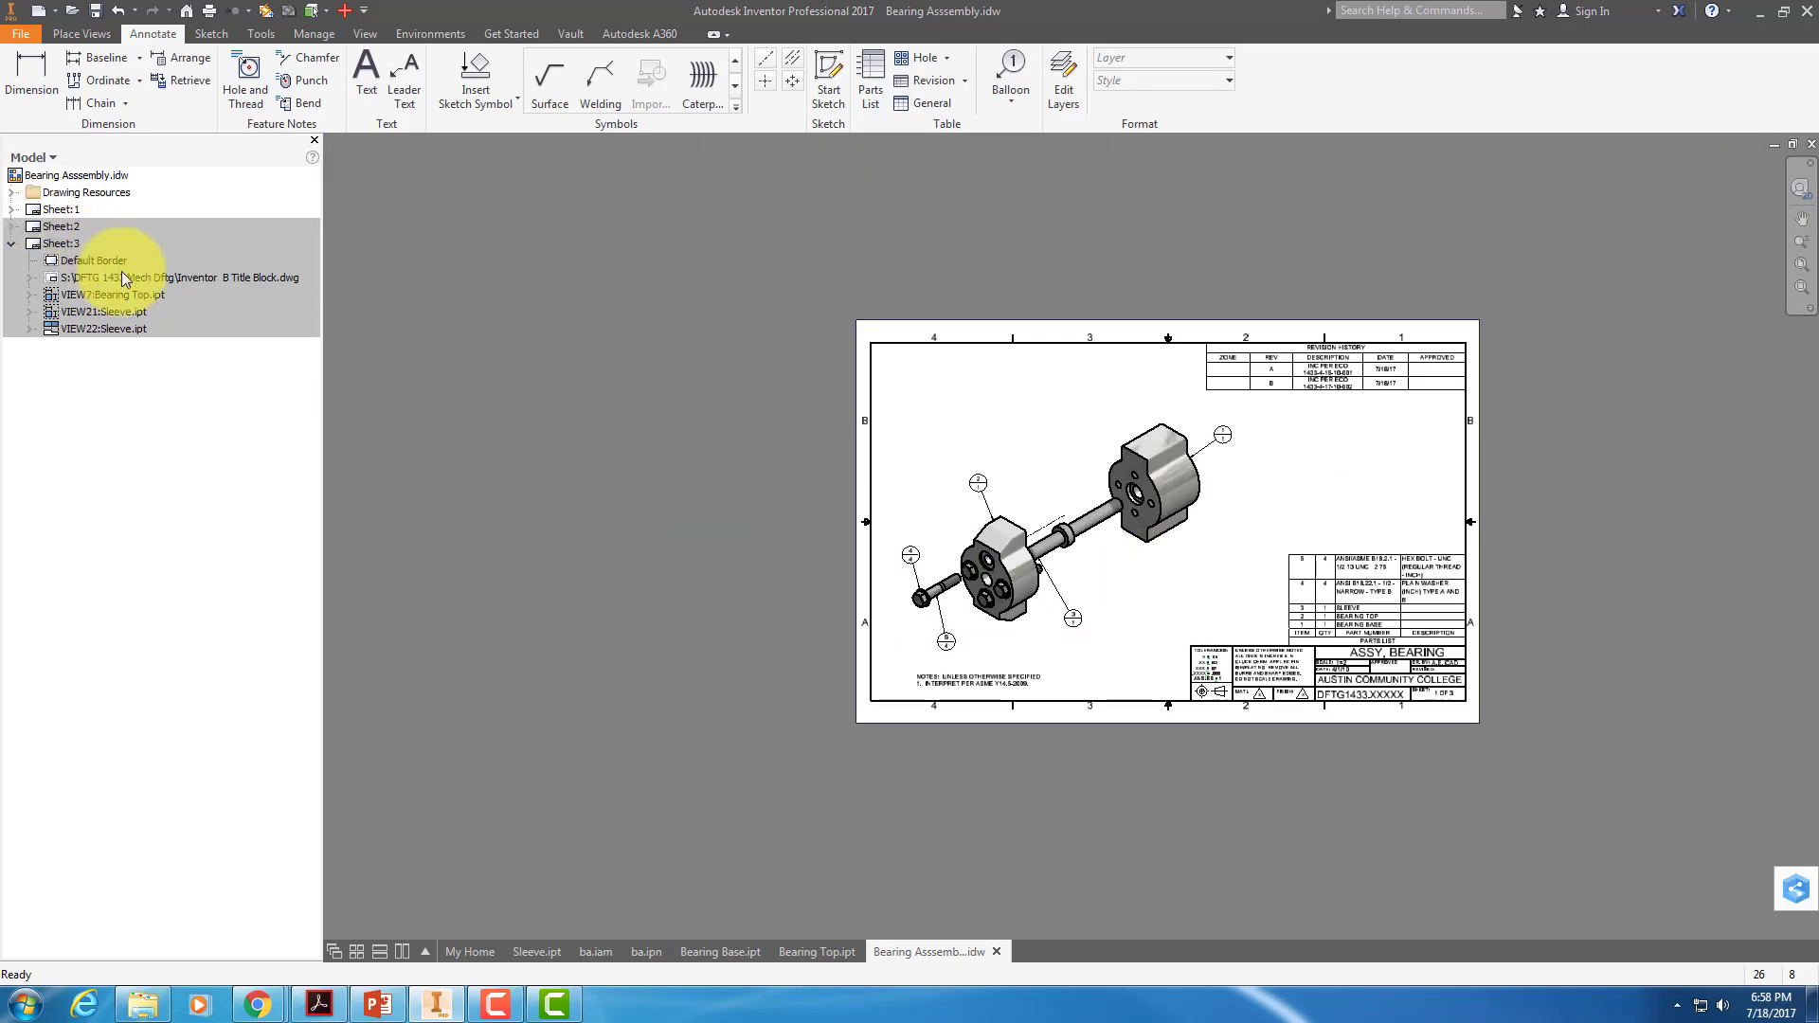
double_click(59, 226)
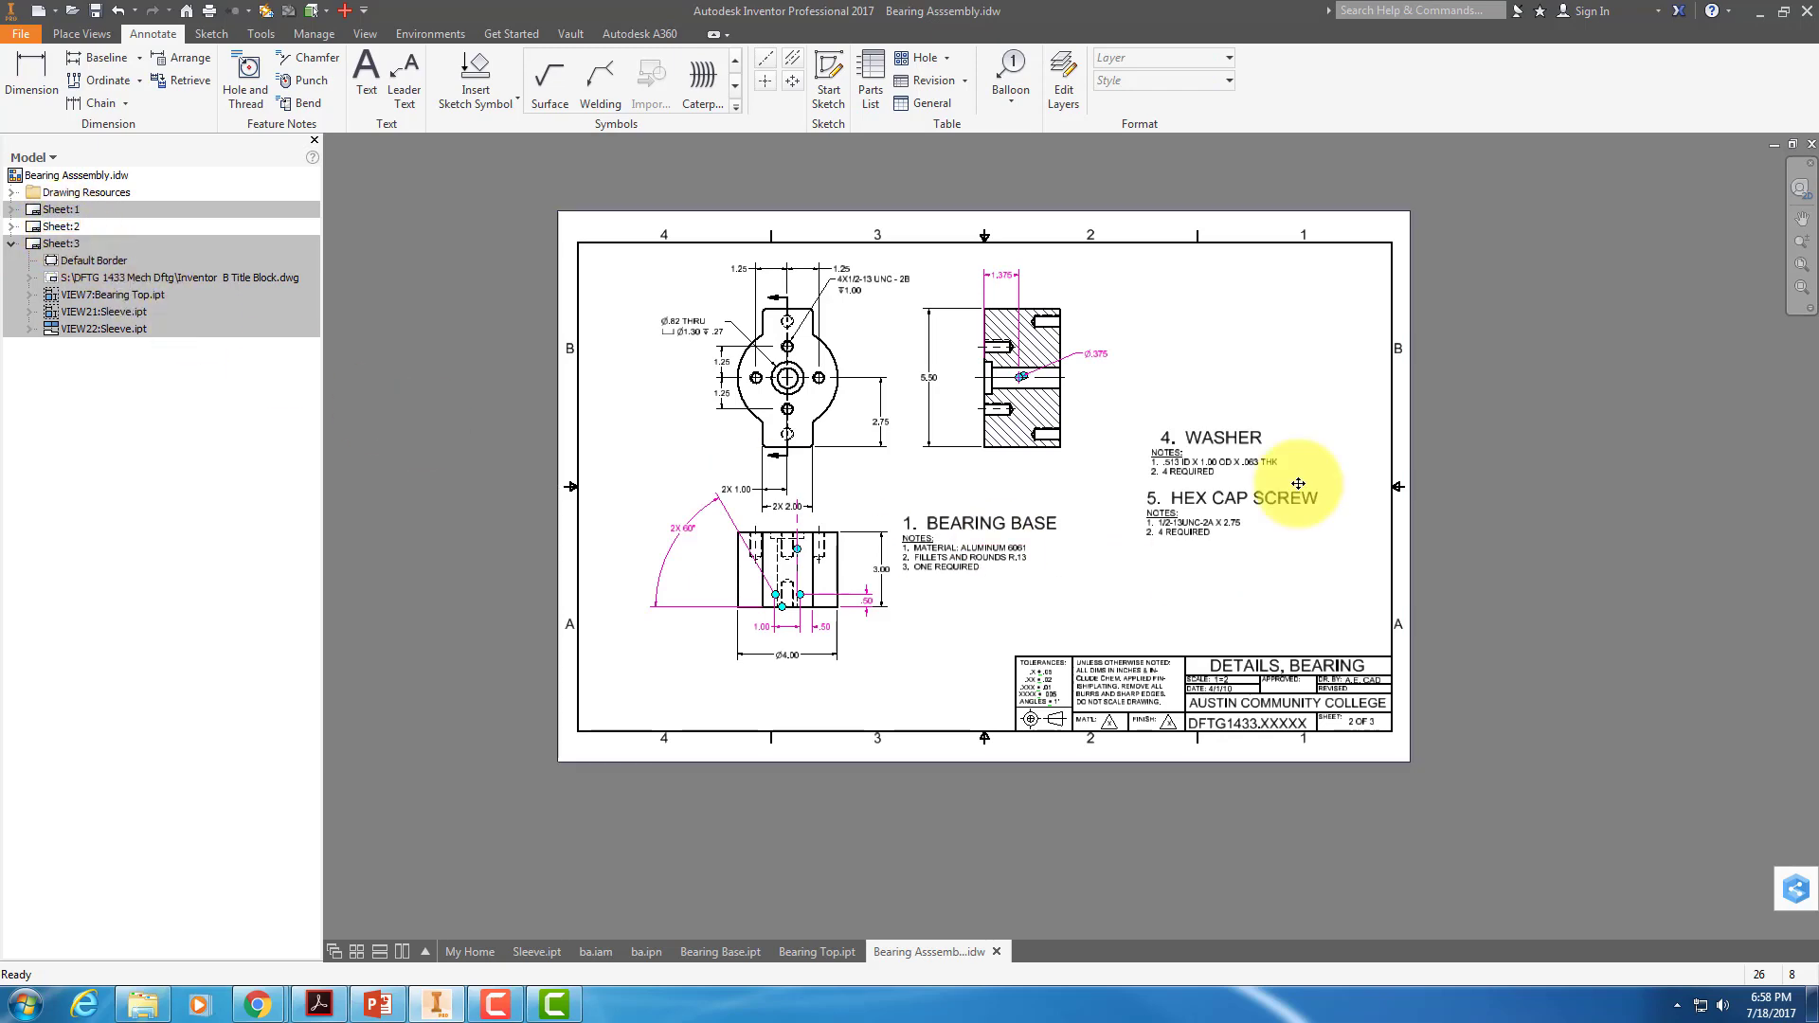
scroll(930, 383, "up", 2)
scroll(930, 393, "down", 4)
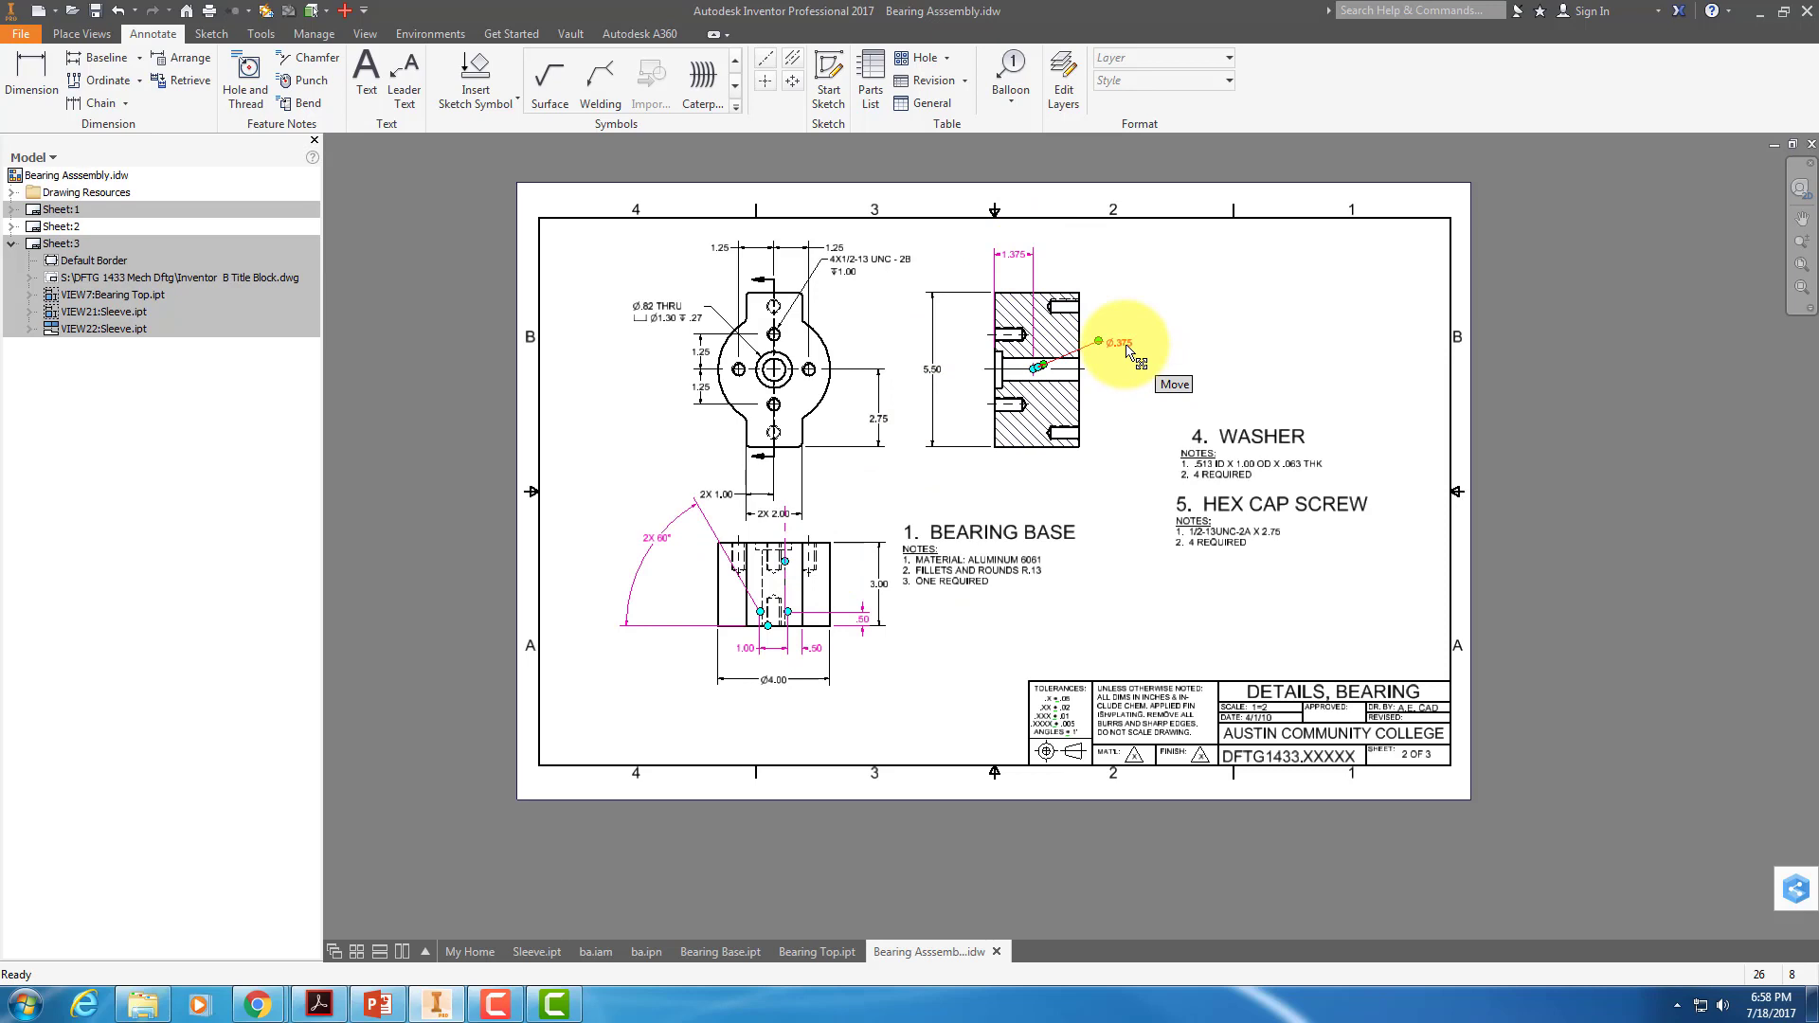
Delete the 1.375, 1.00 and 2X 60° dimensions from the bearing base views.
left_click(1009, 263)
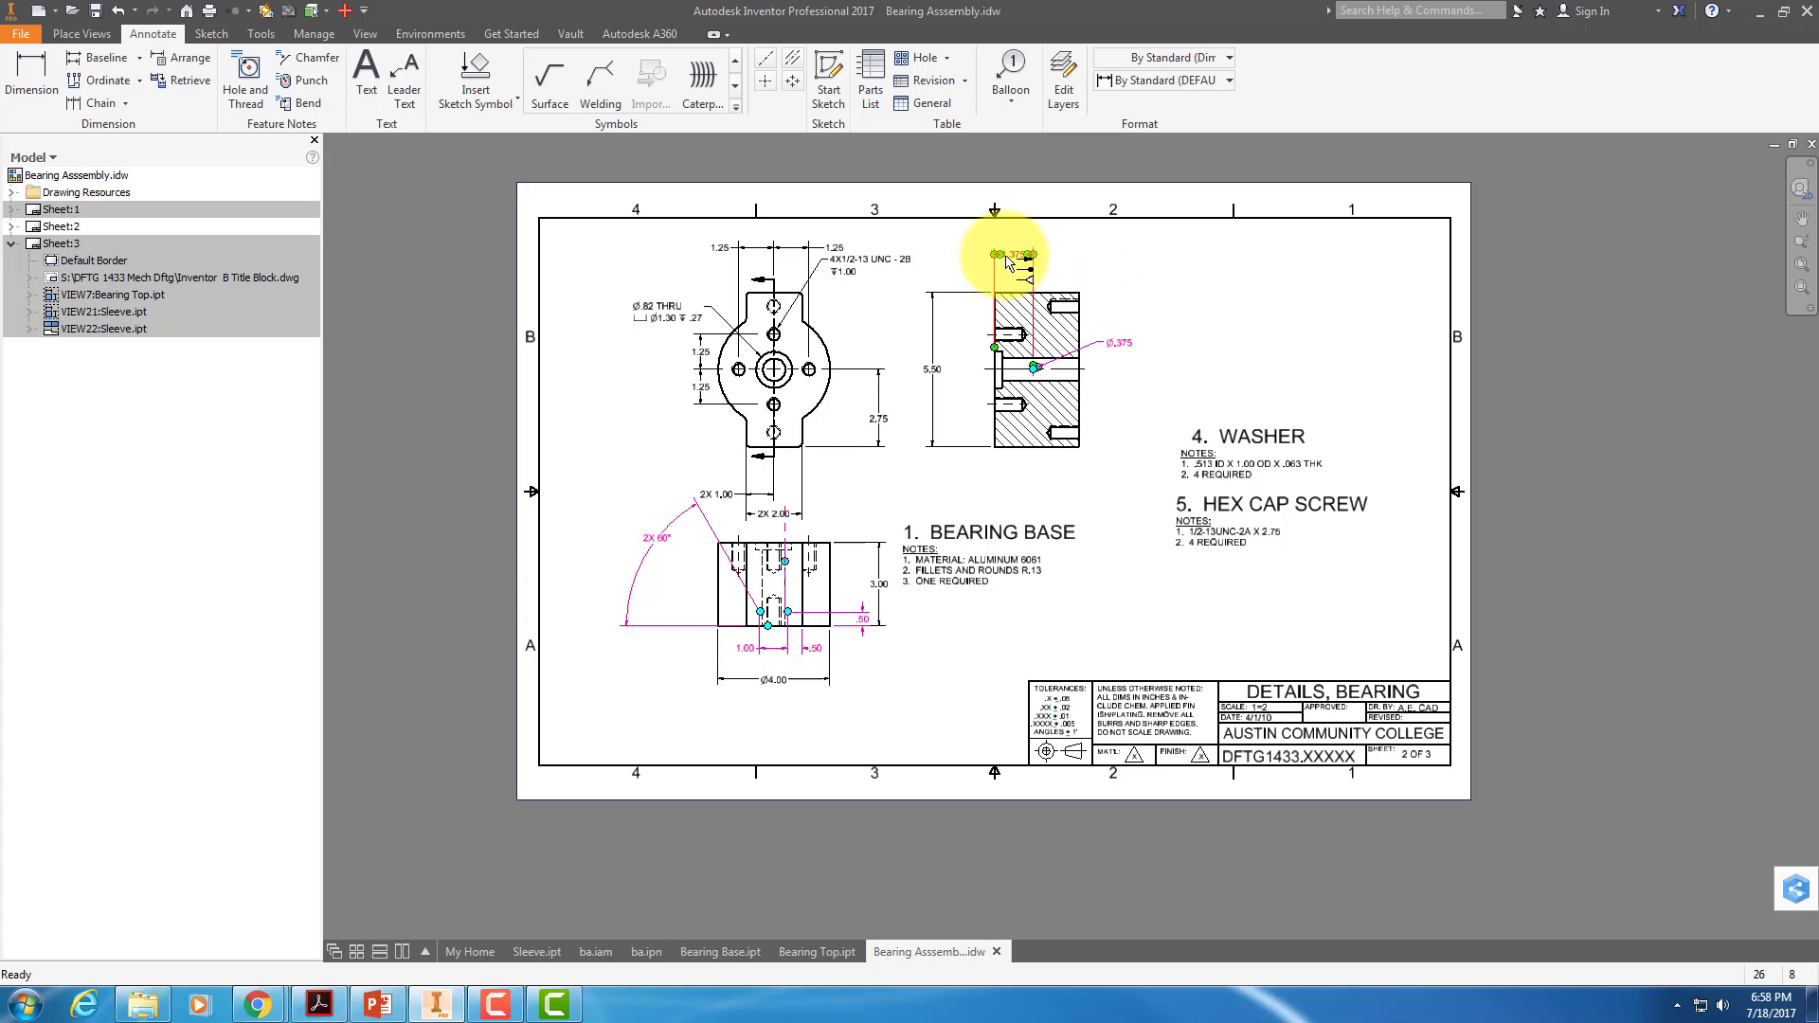
key("Delete")
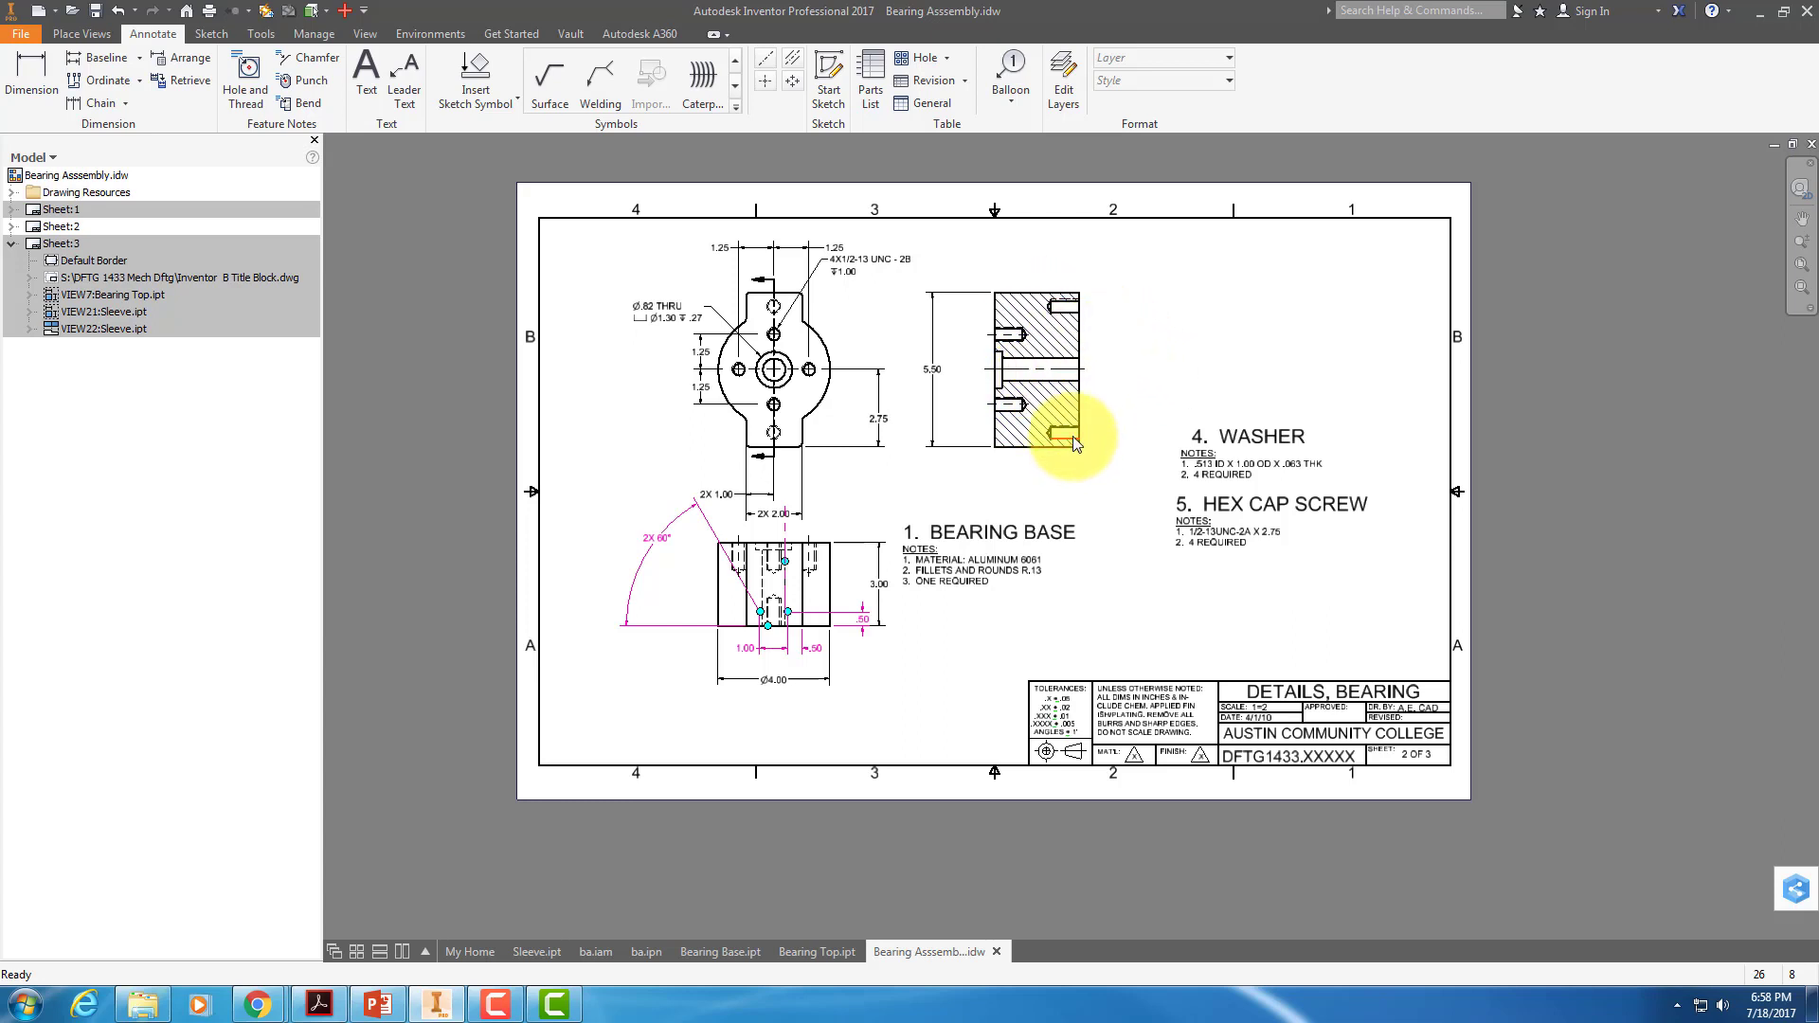
left_click(749, 659)
key("Delete")
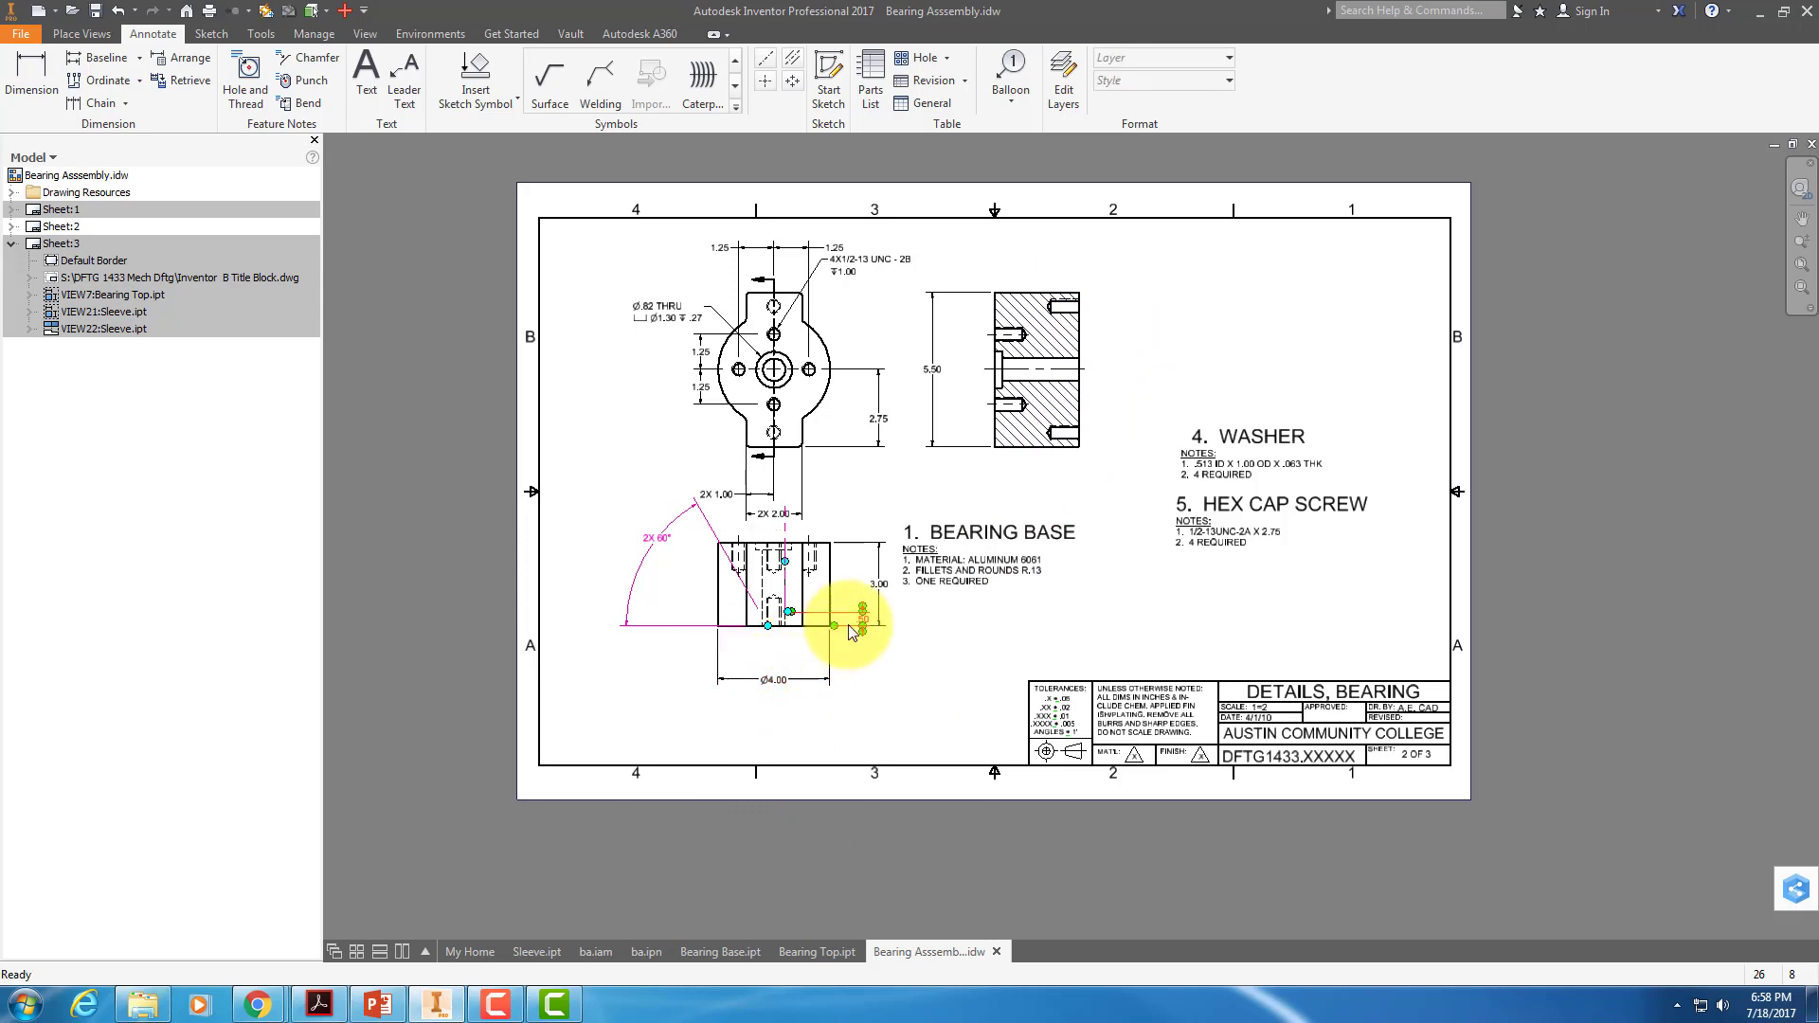
left_click(658, 528)
key("Delete")
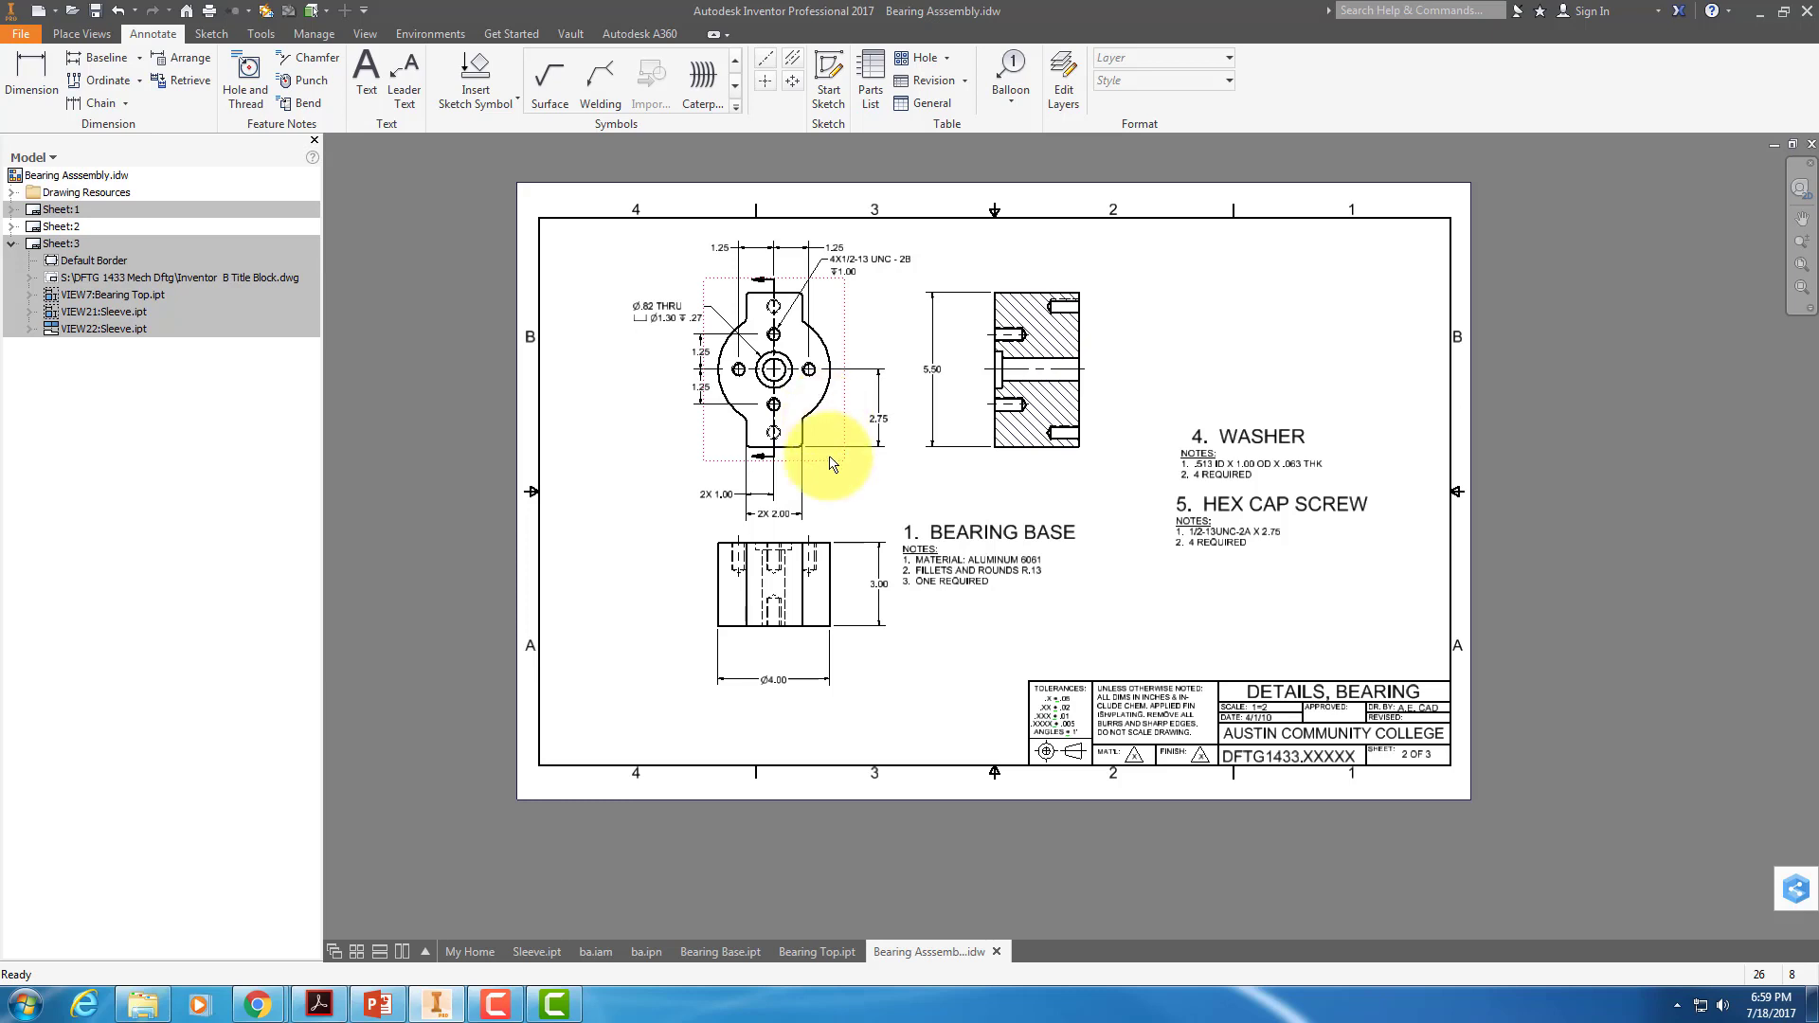
Apply automated centerlines to the bearing base section view with default settings.
right_click(981, 316)
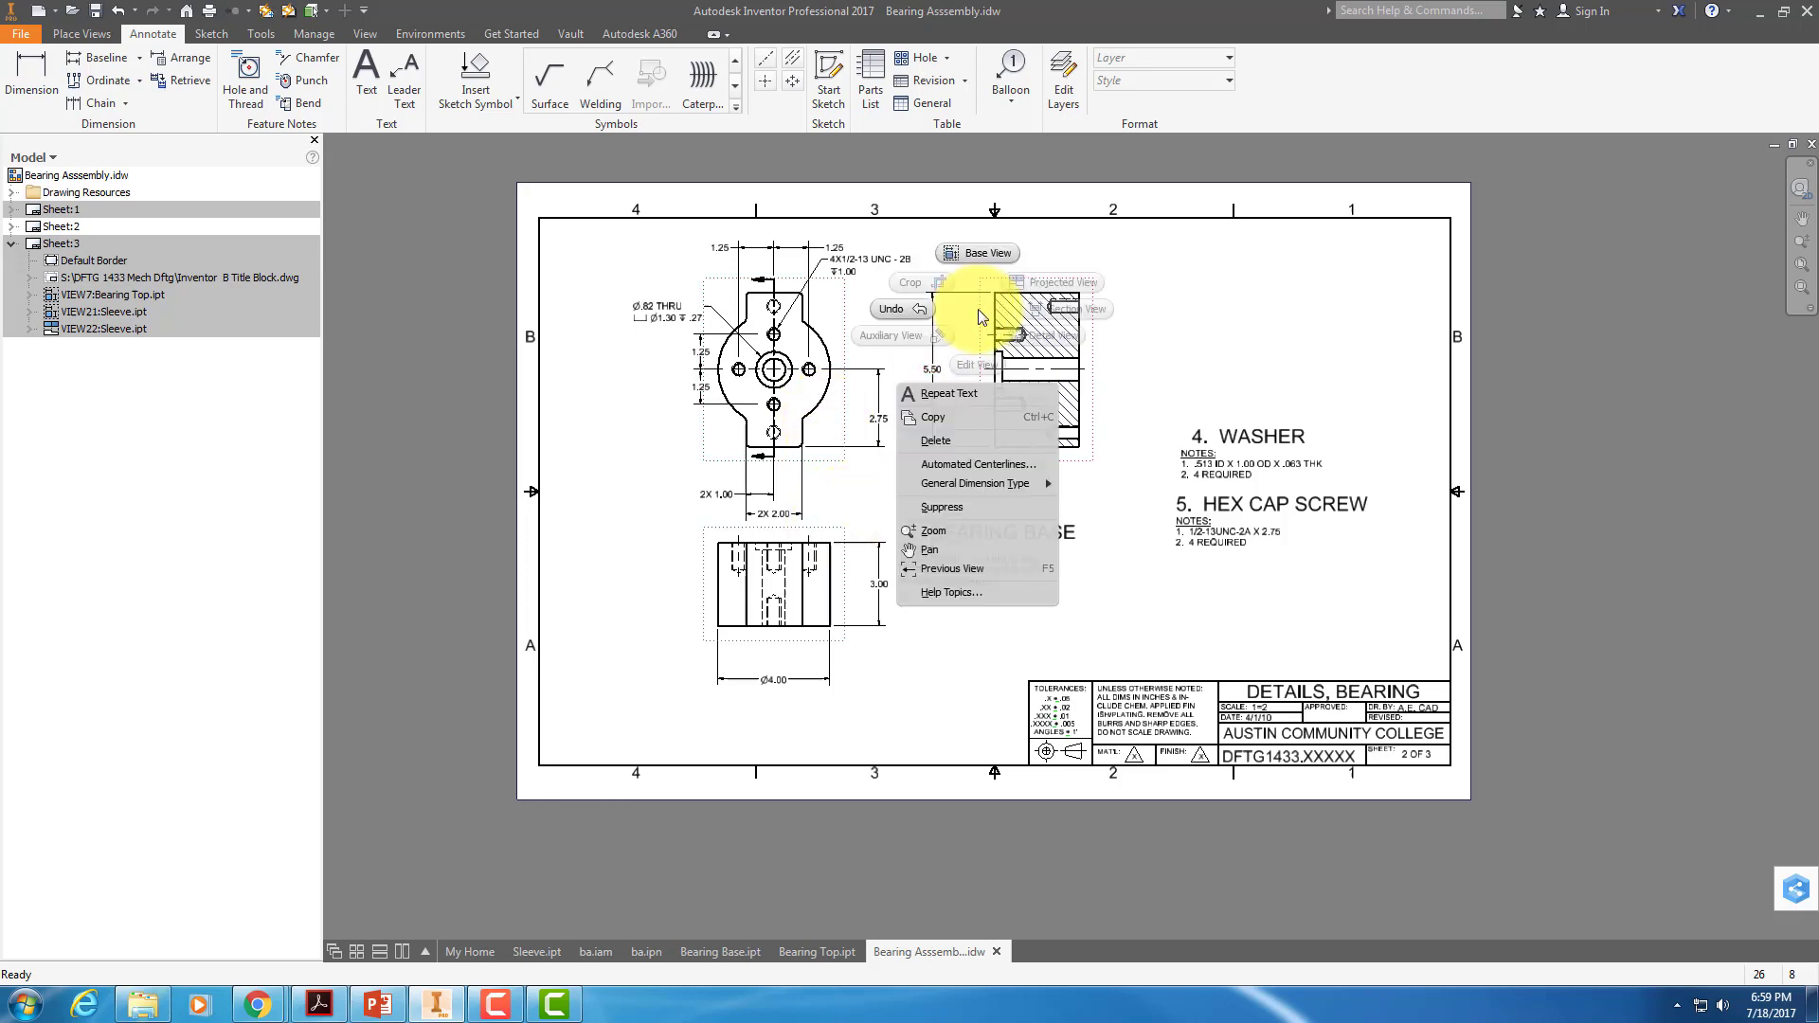
left_click(966, 464)
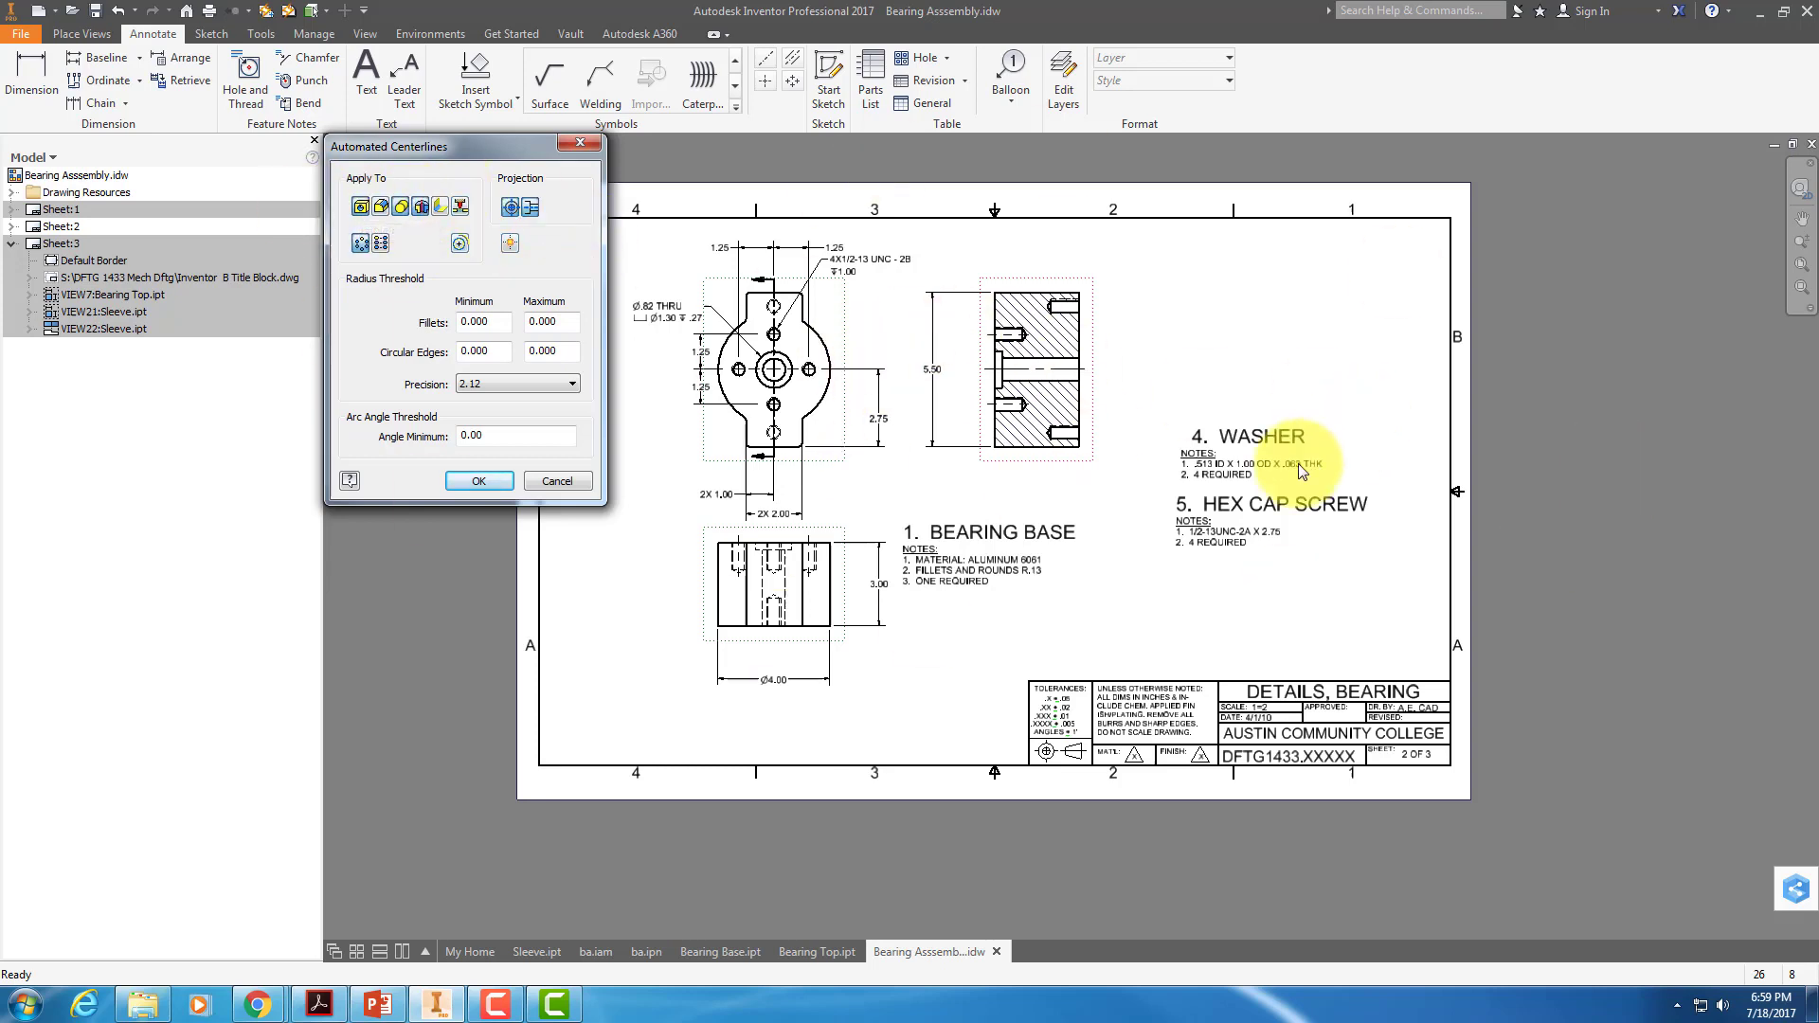
left_click(473, 482)
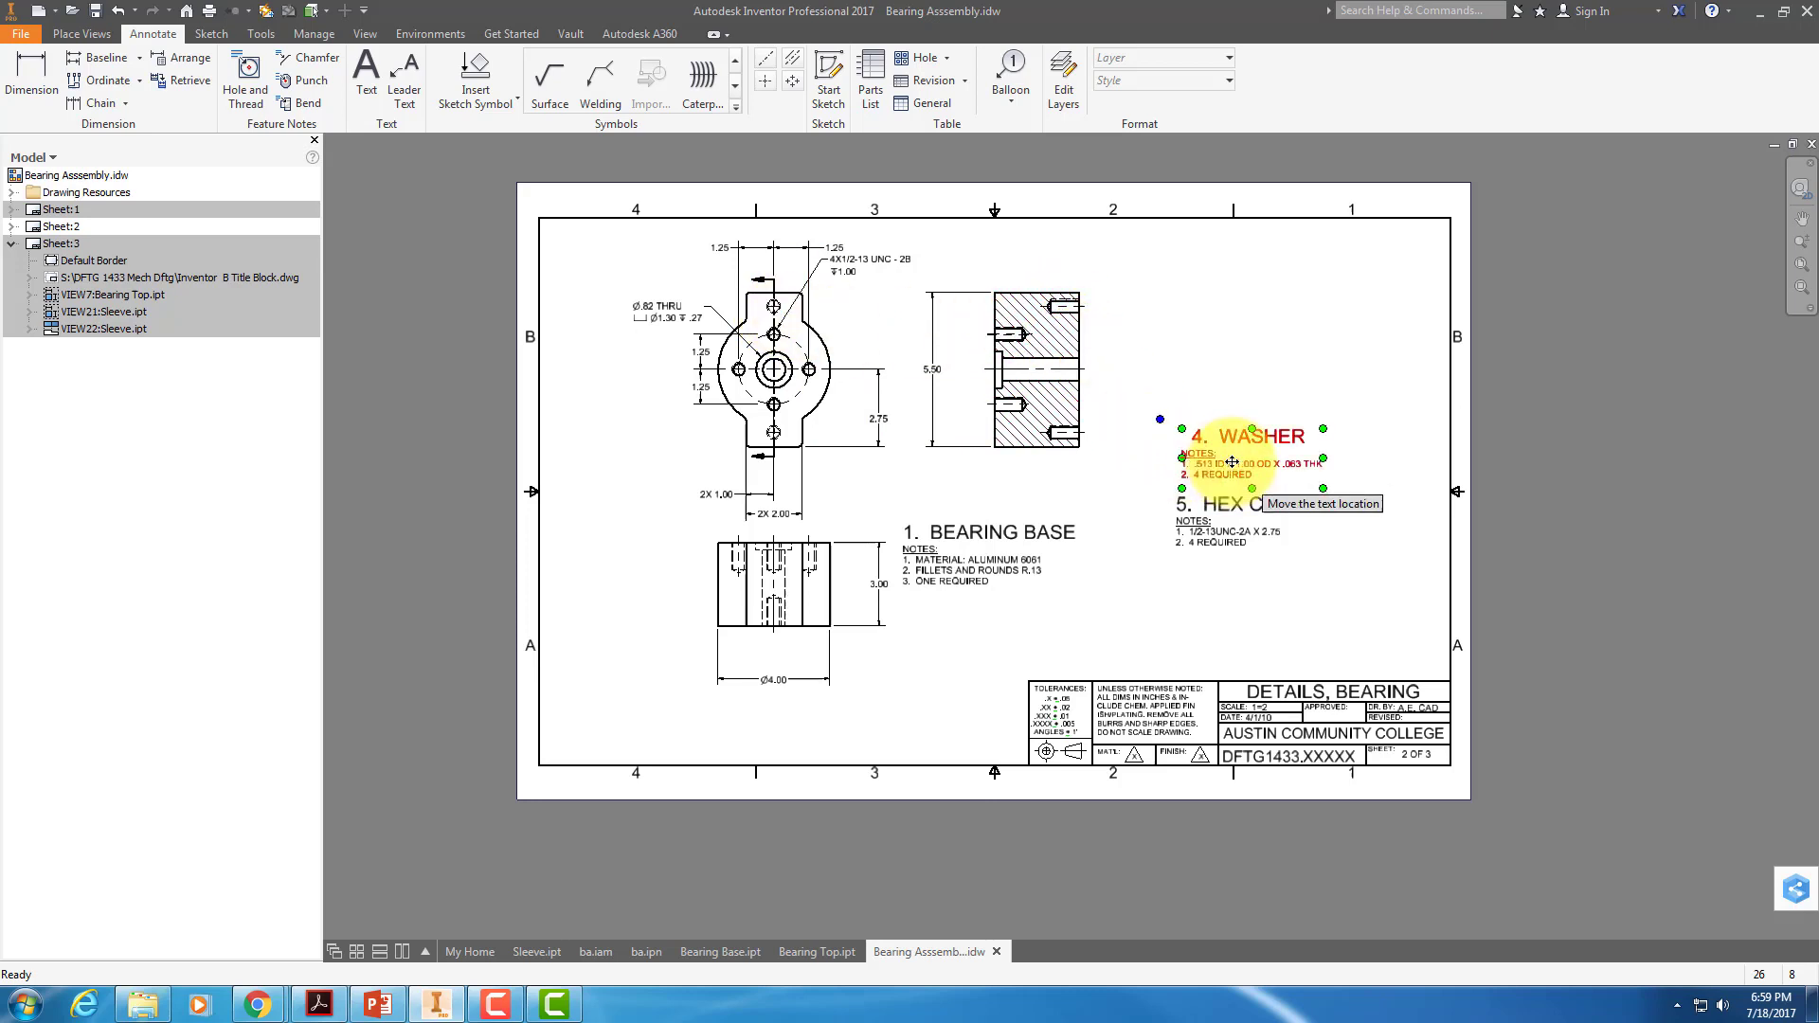
Move the WASHER and HEX CAP SCREW notes lower on the sheet.
left_click(1189, 525)
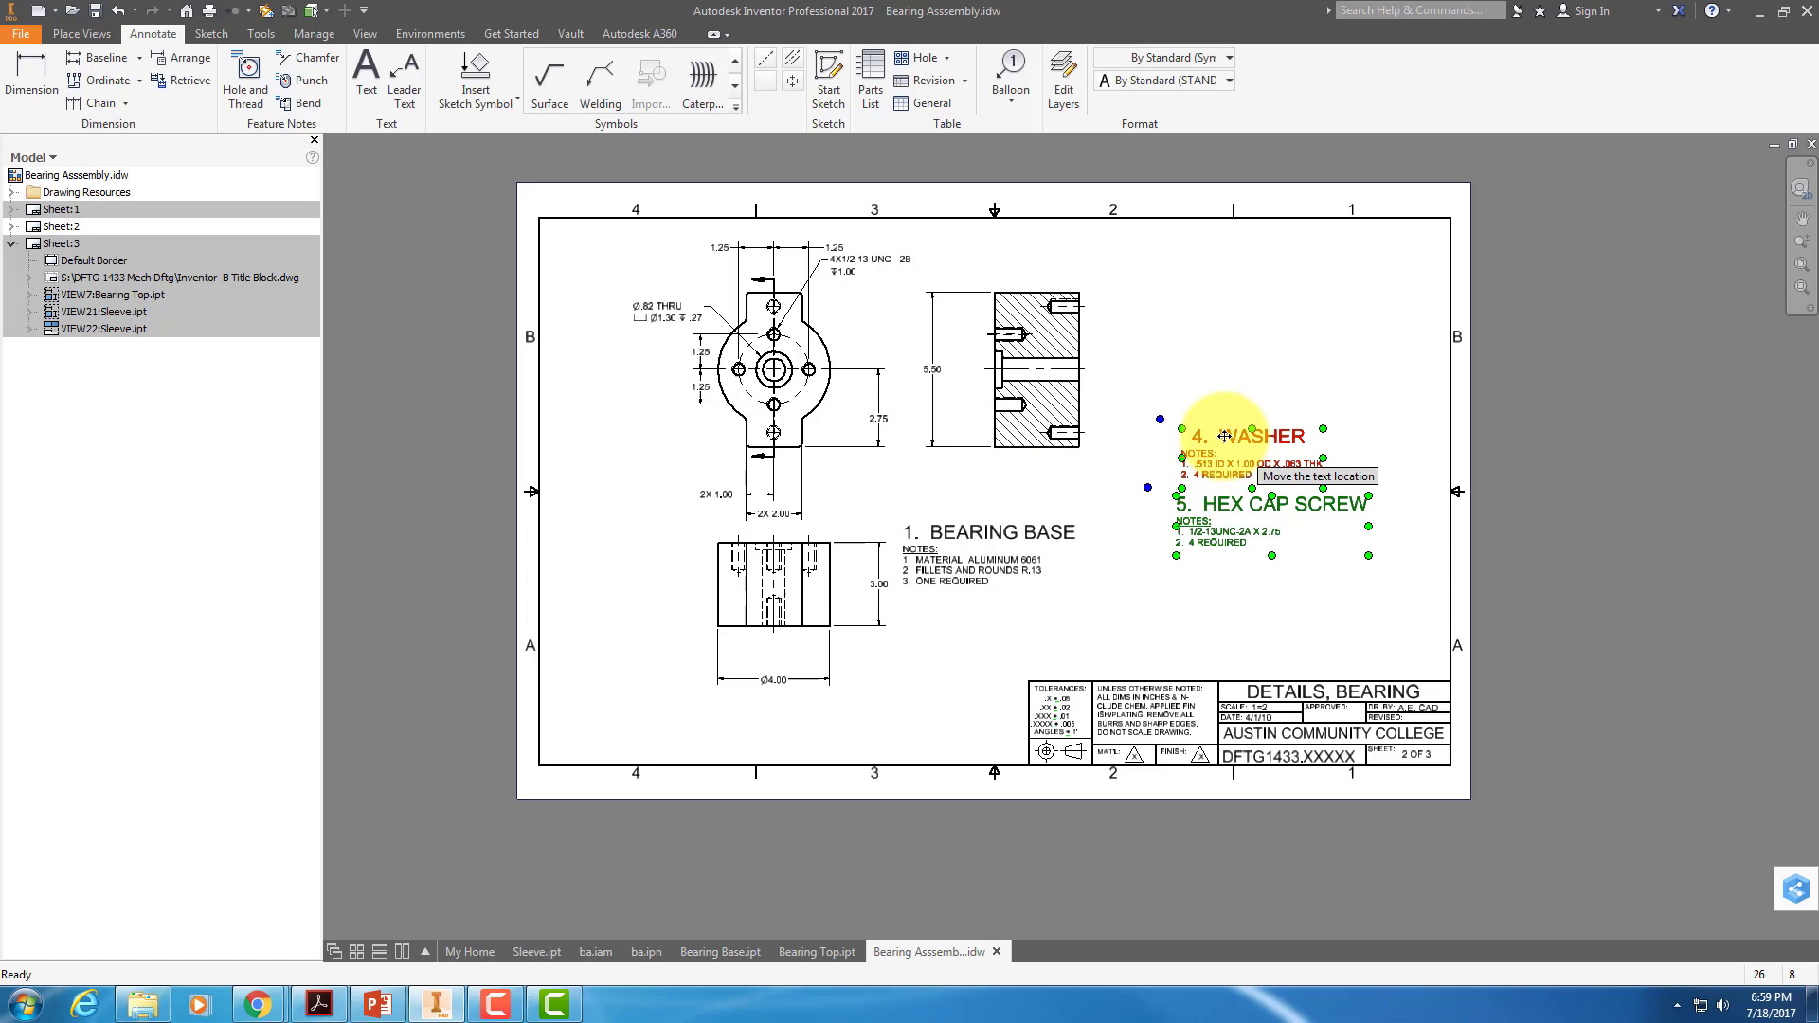
left_click_drag(1225, 436, 1228, 542)
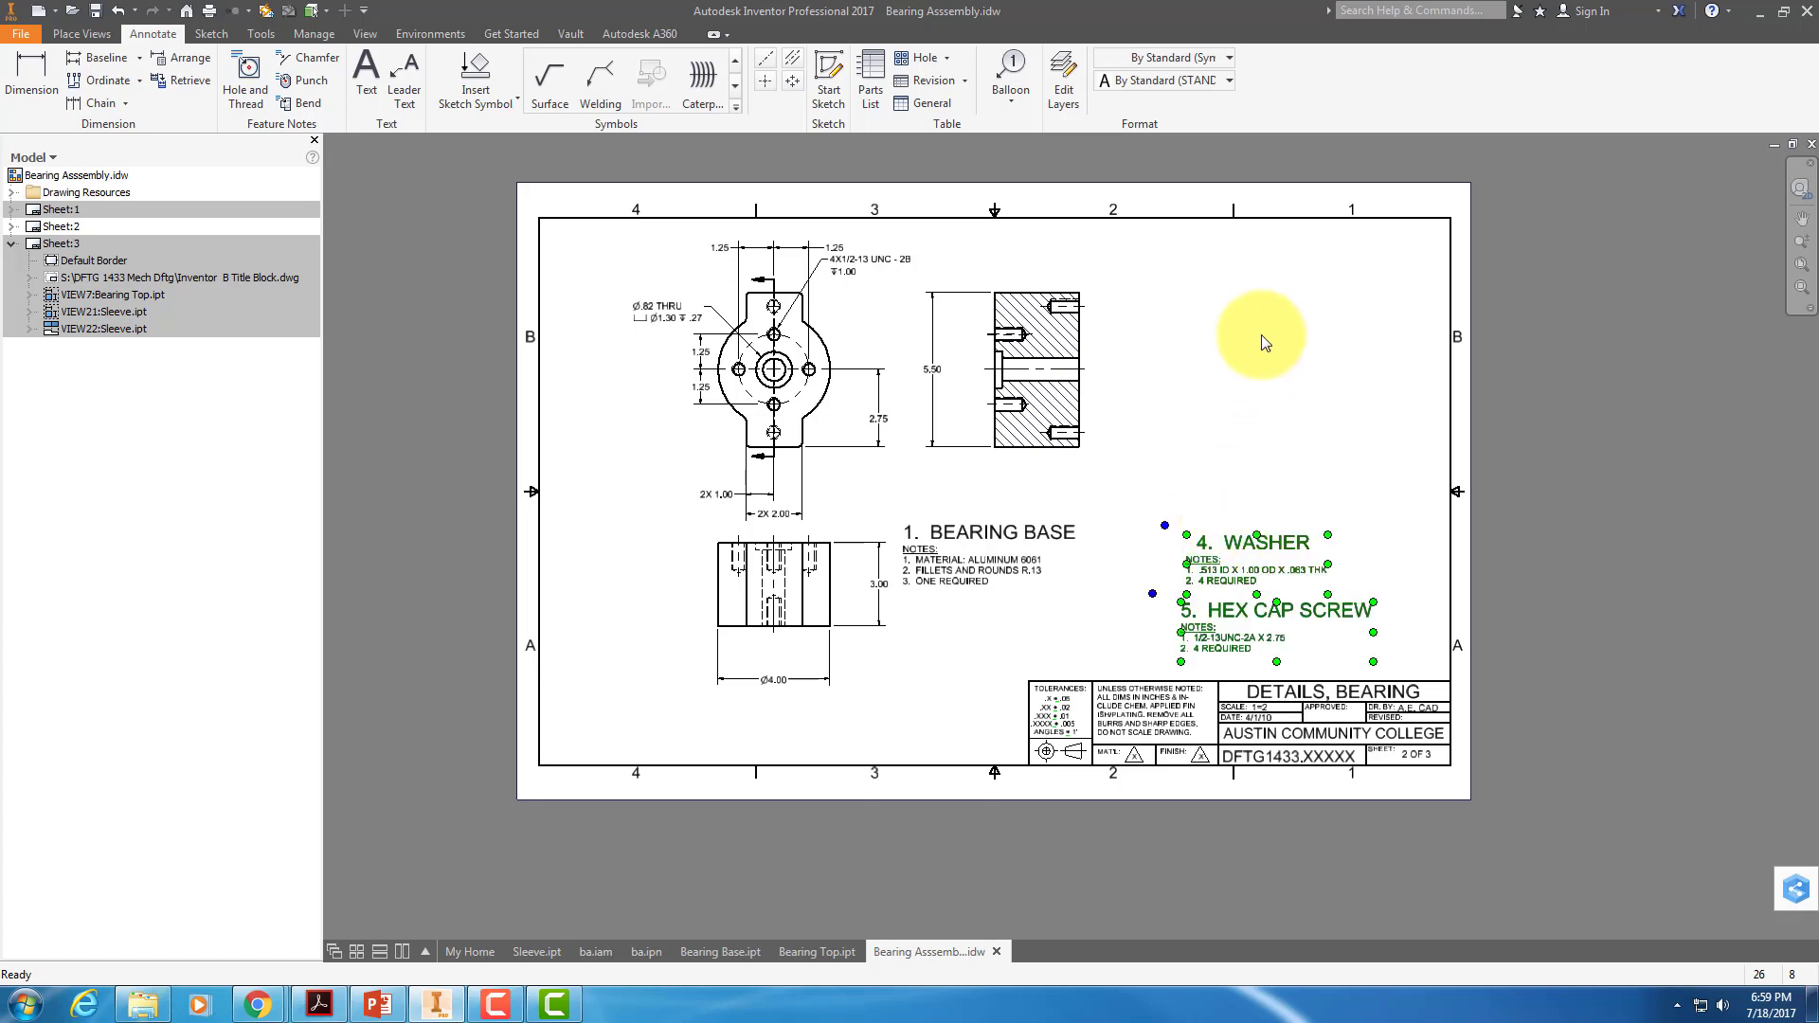
left_click(1365, 357)
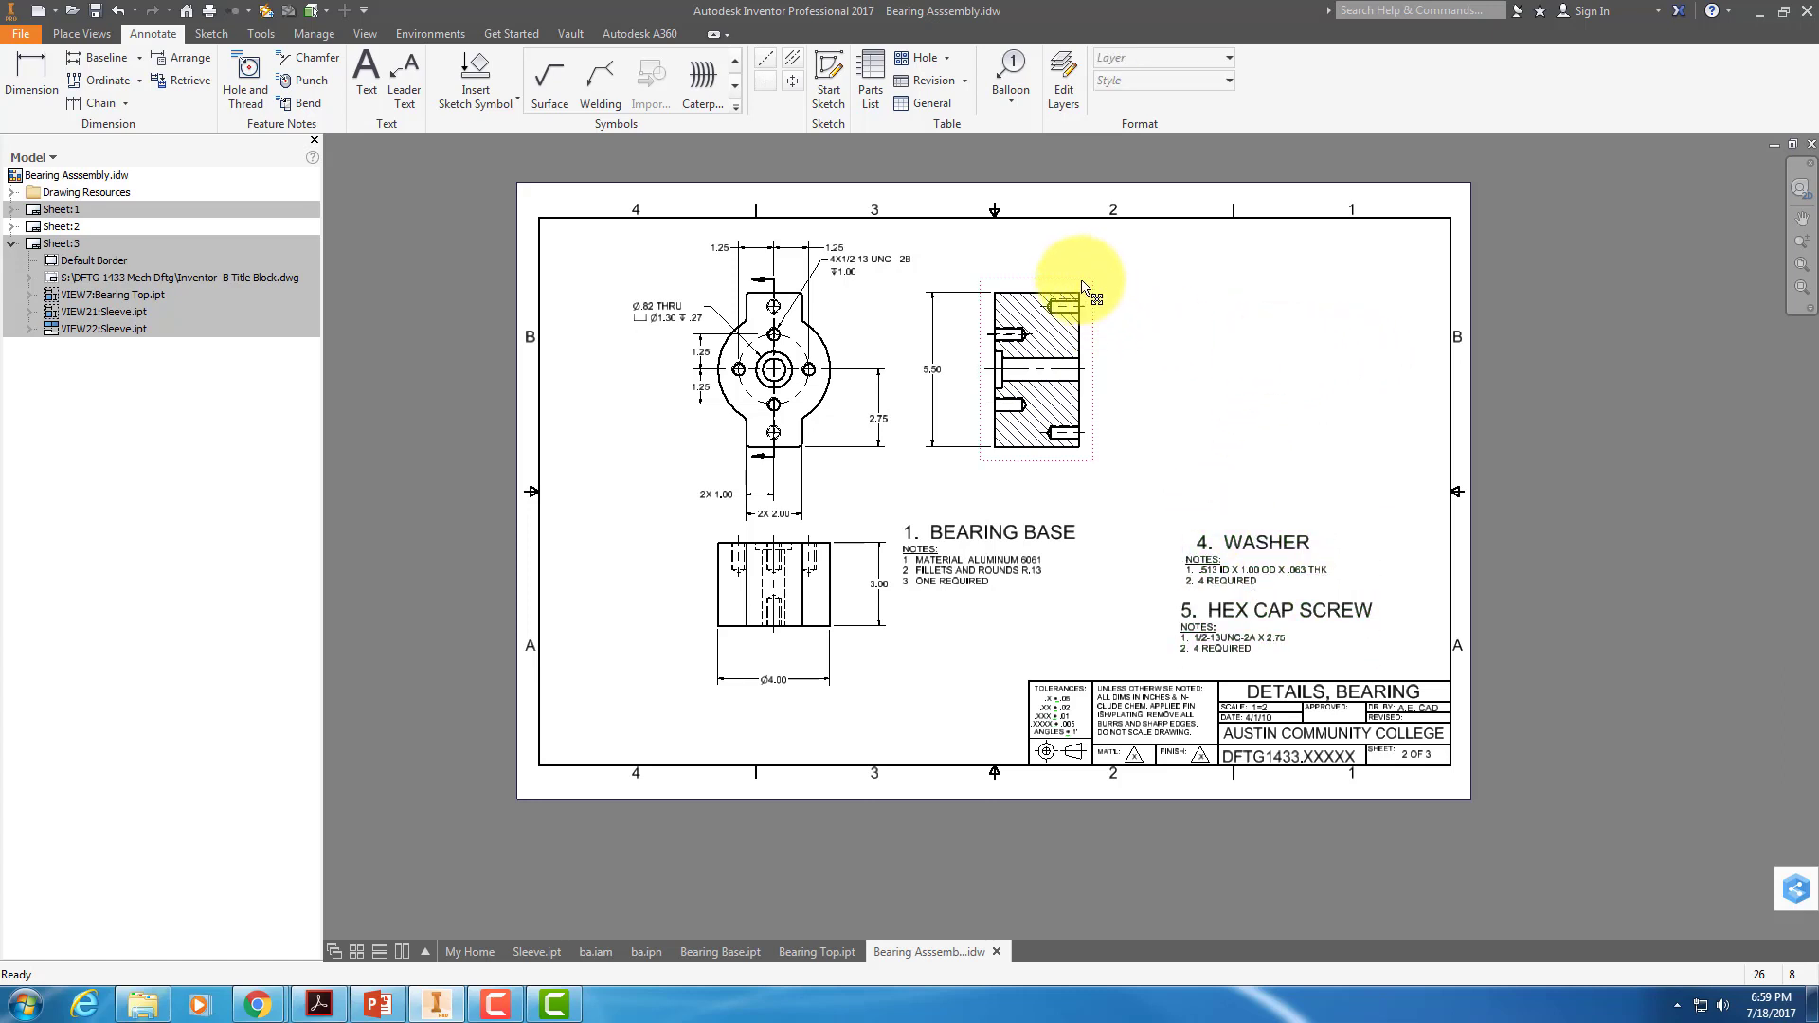
Create a projected view to the right of the section view.
right_click(1085, 290)
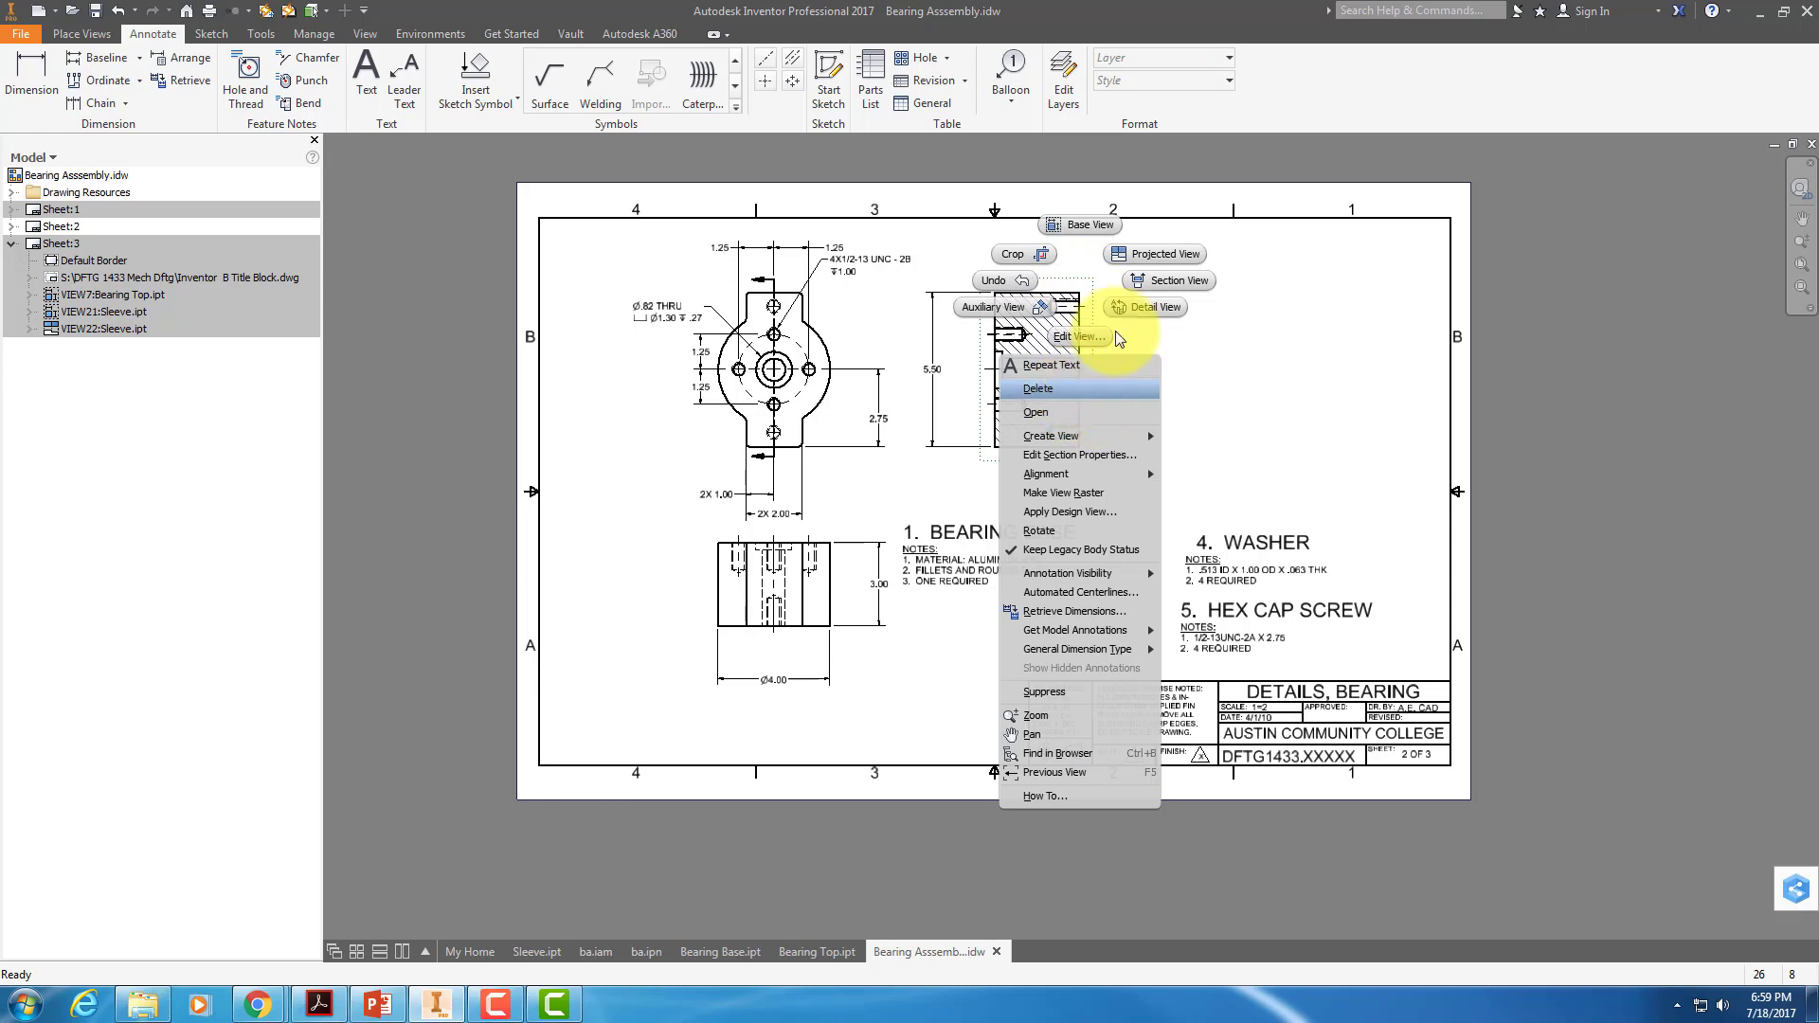
left_click(1158, 256)
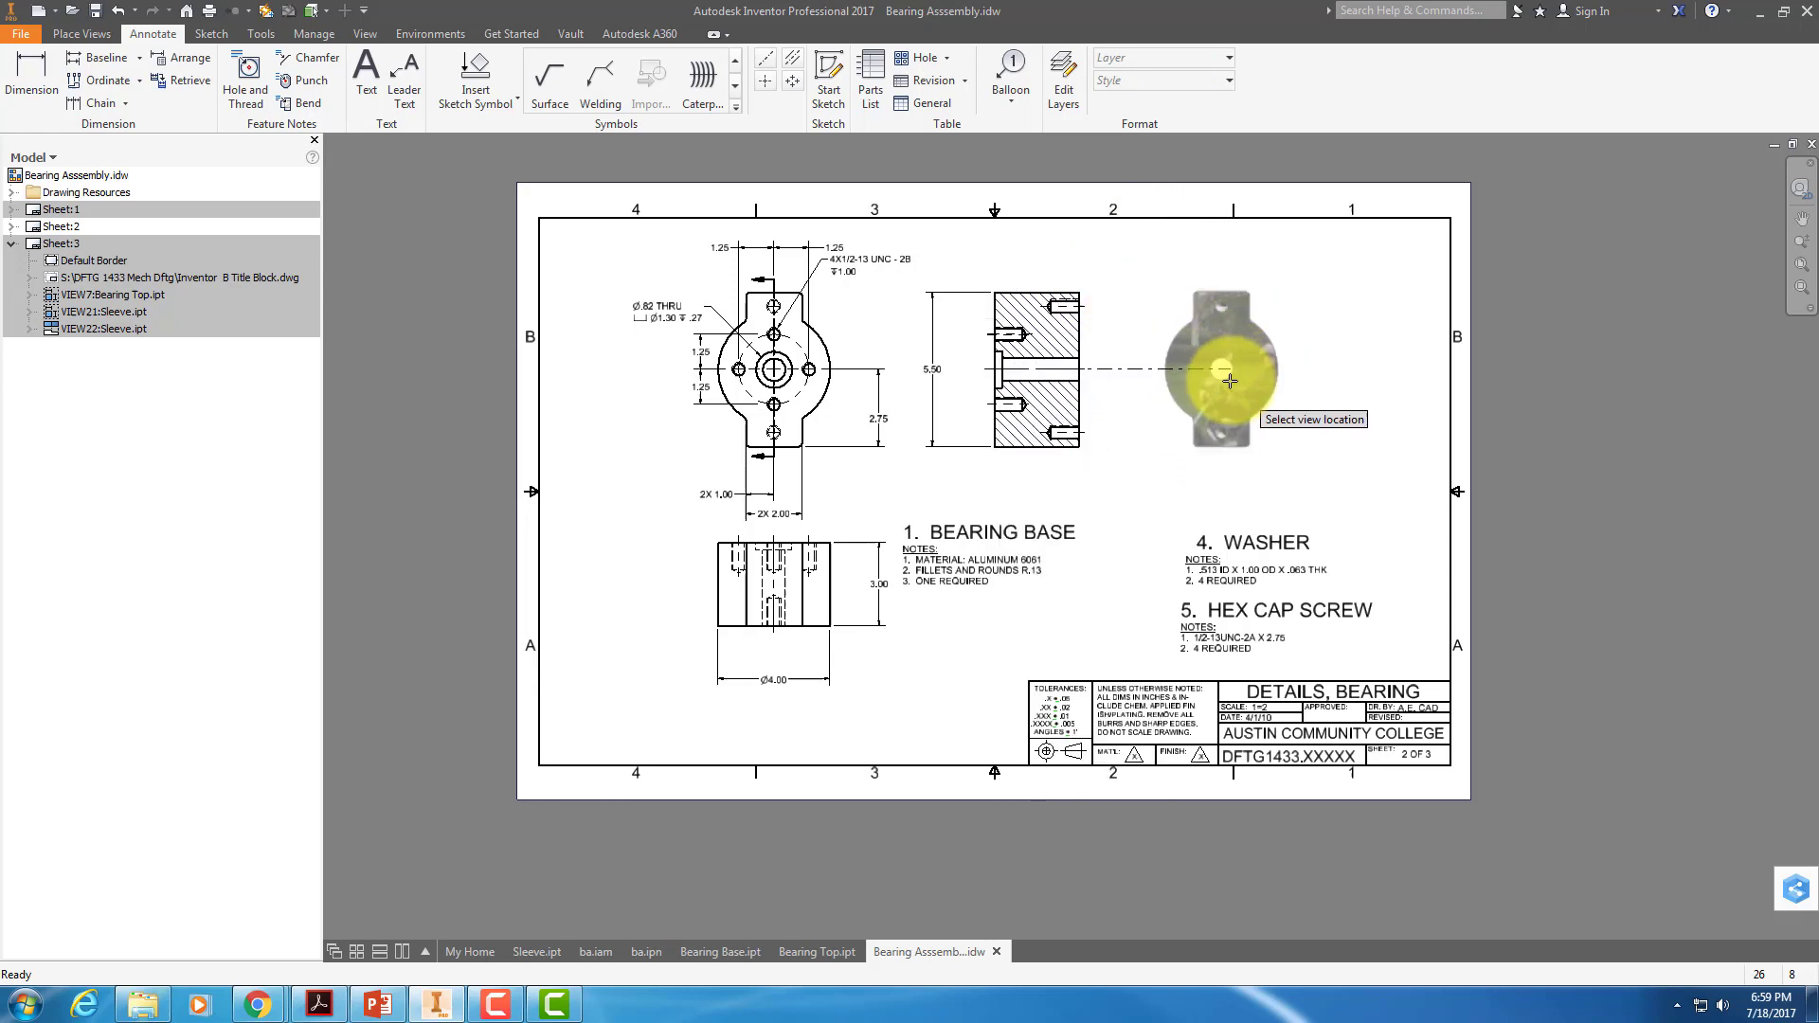
left_click(1224, 379)
right_click(1220, 379)
left_click(1299, 380)
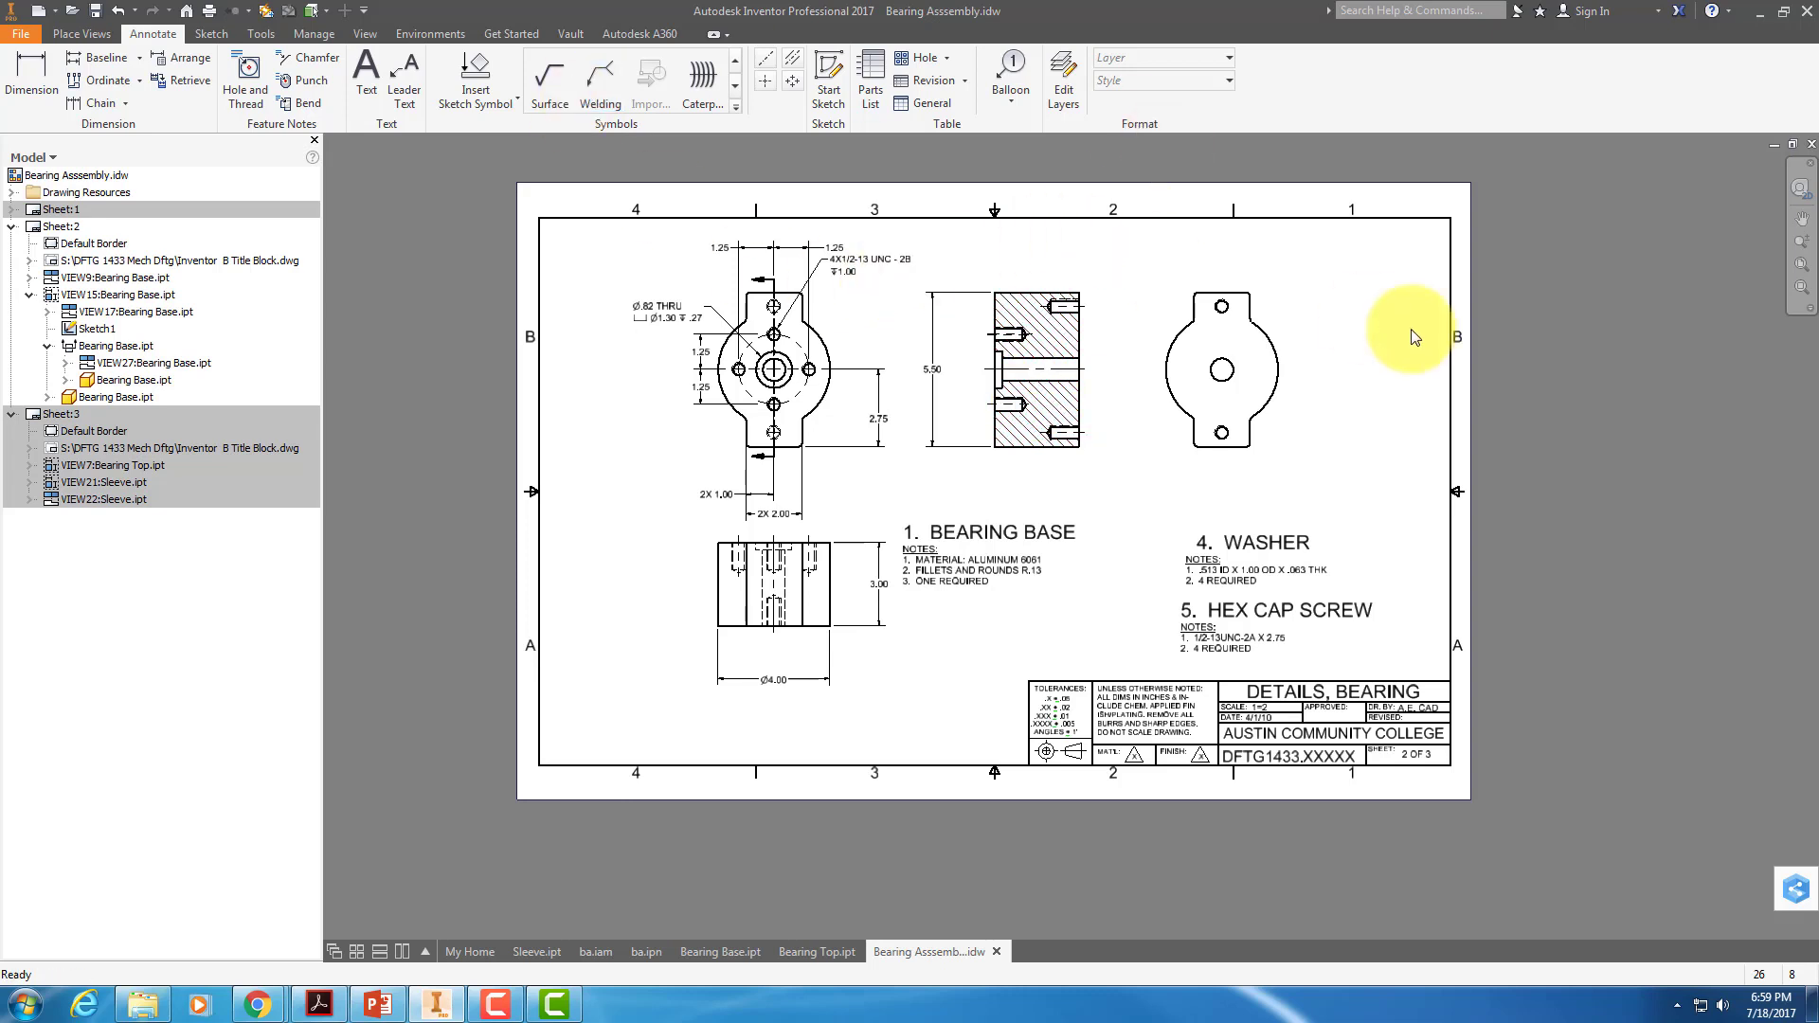
Give the projected top view its own Hidden Line style instead of Style from Base.
right_click(1266, 299)
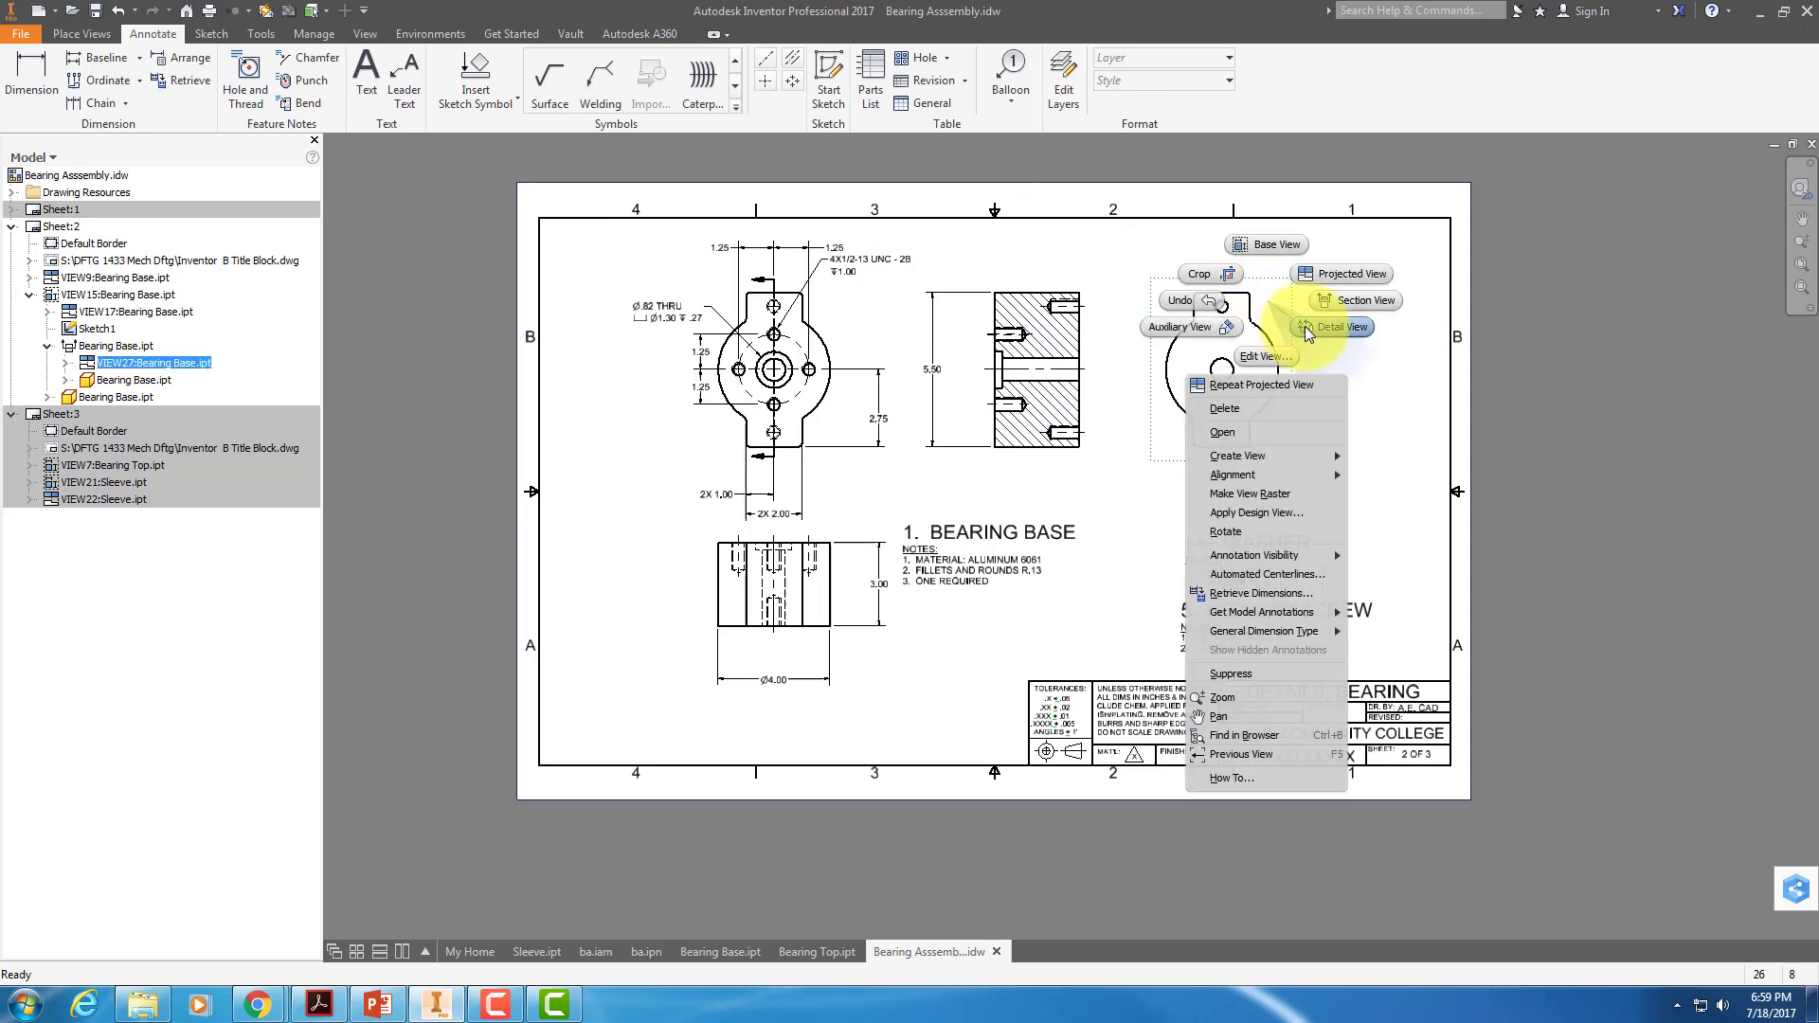
left_click(1282, 354)
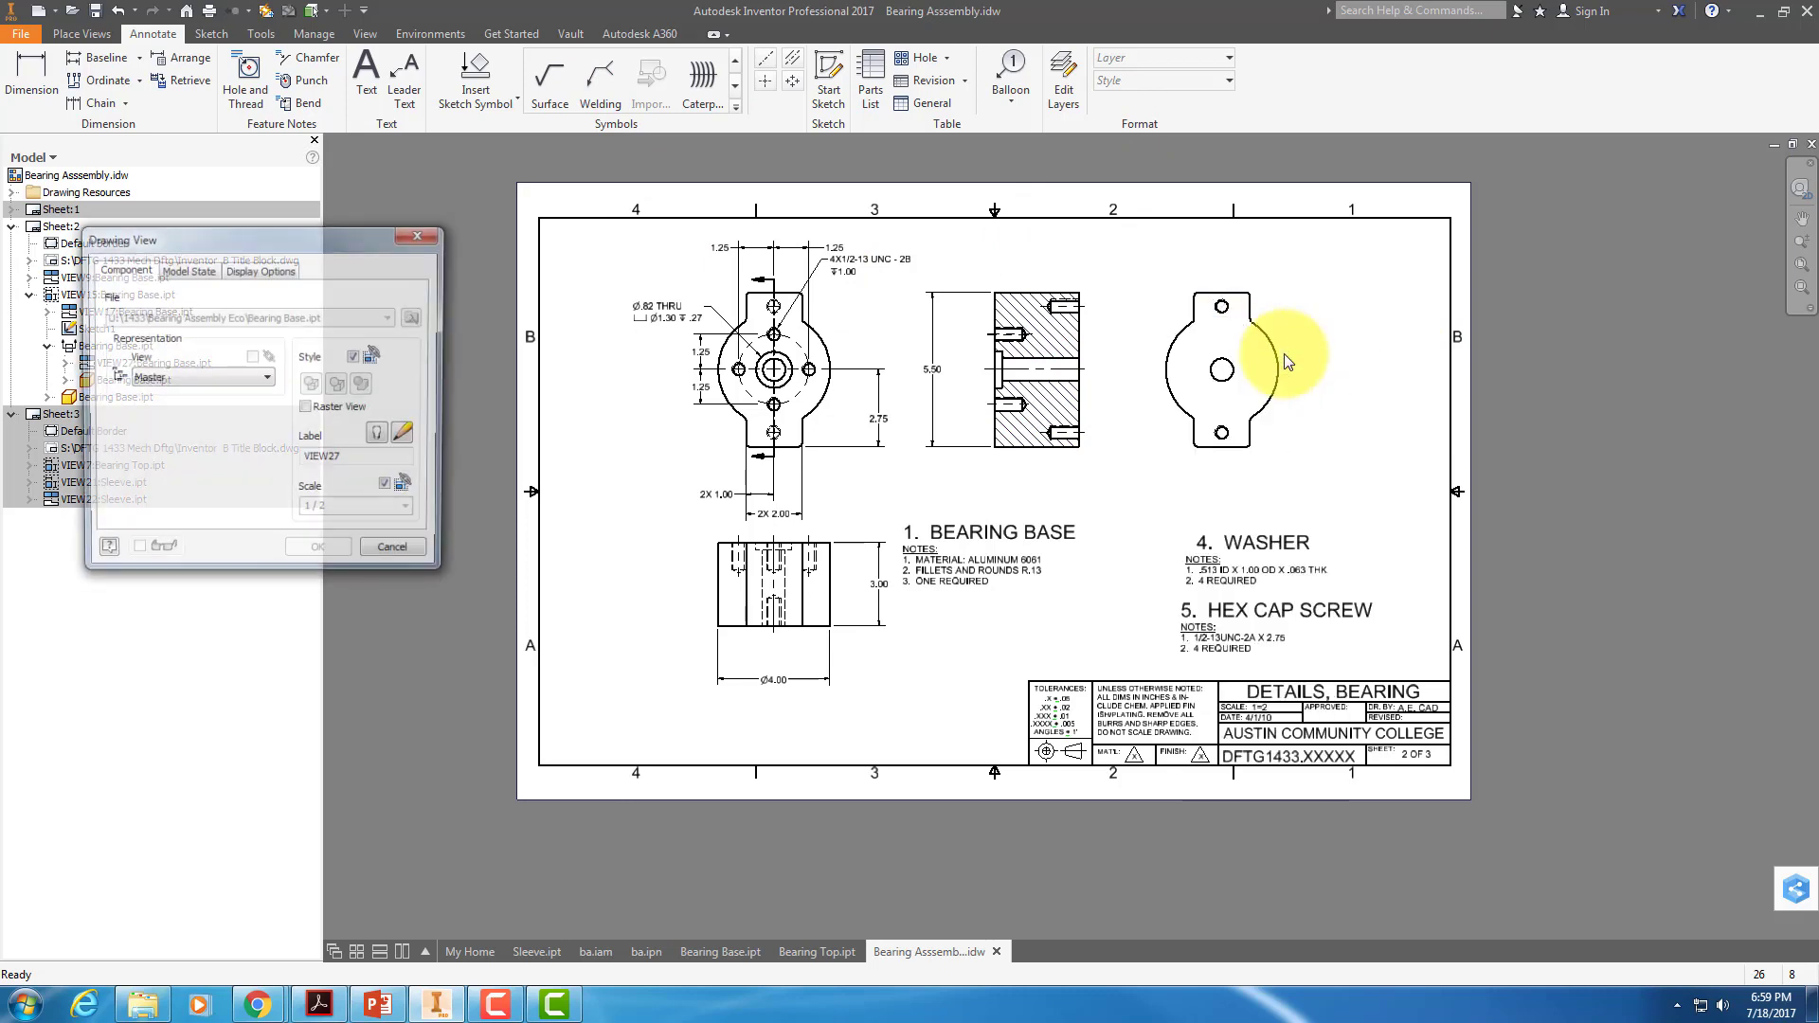
left_click(356, 358)
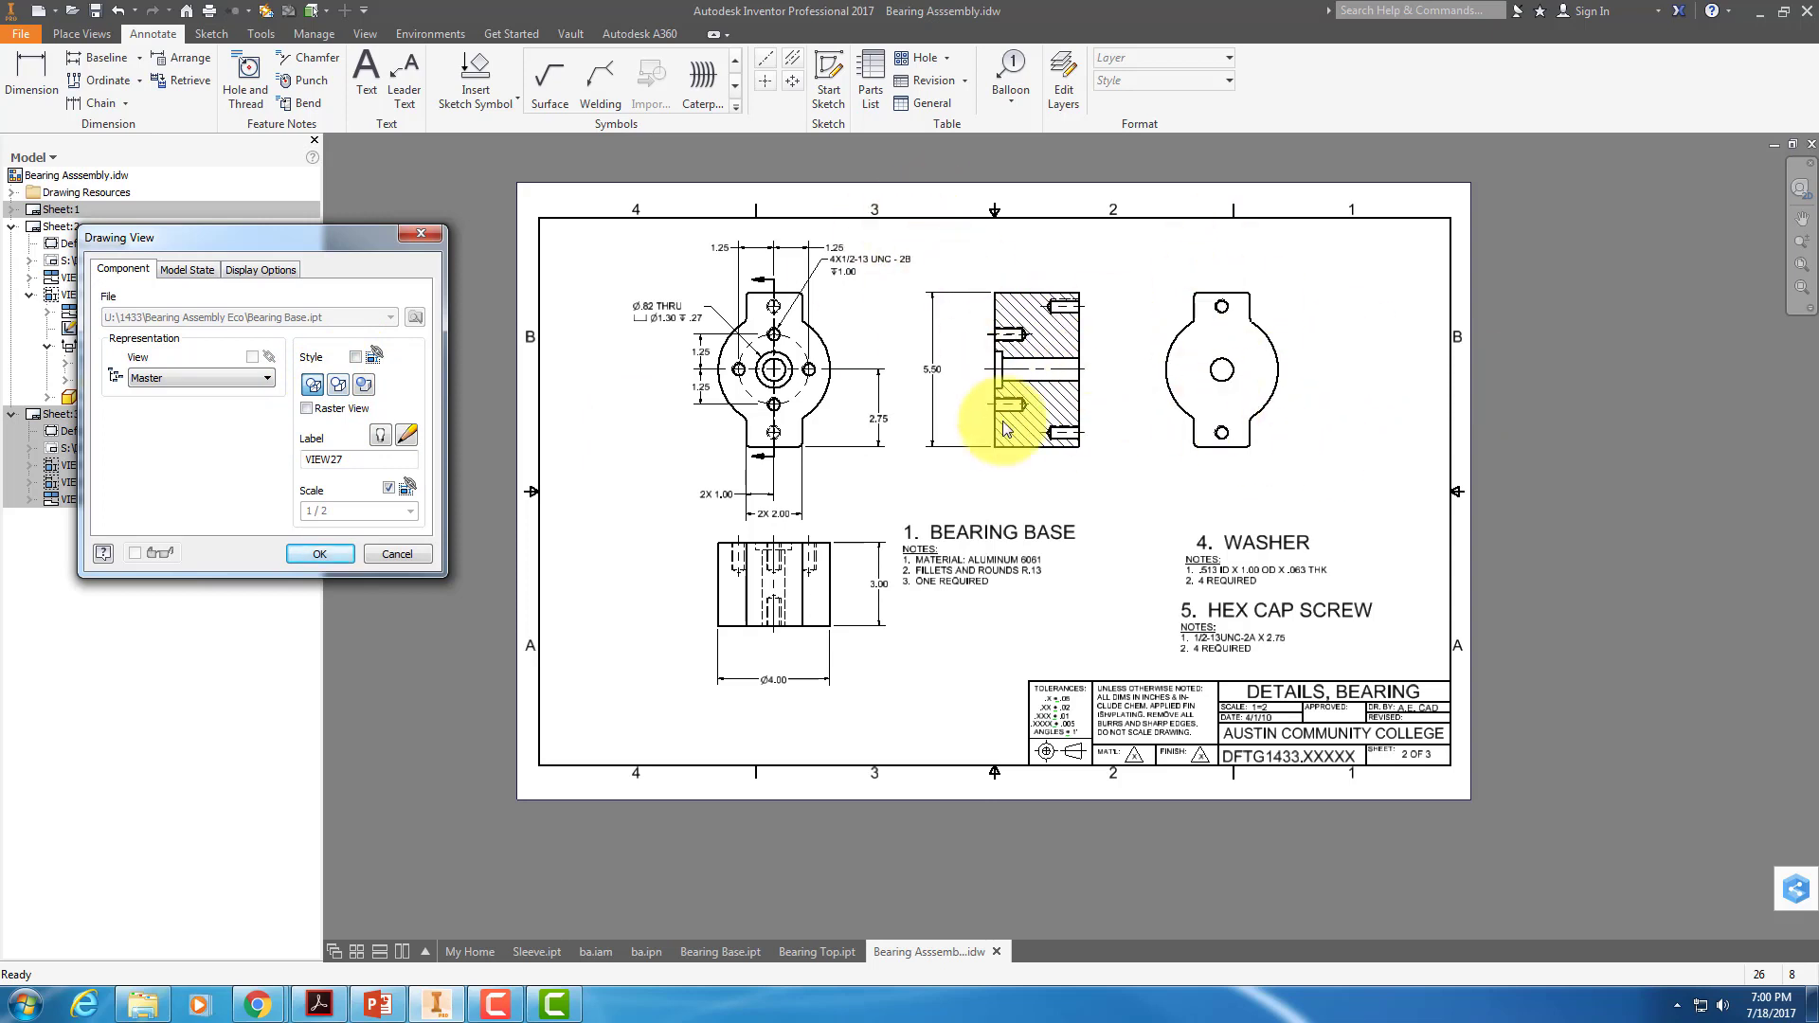
left_click(309, 560)
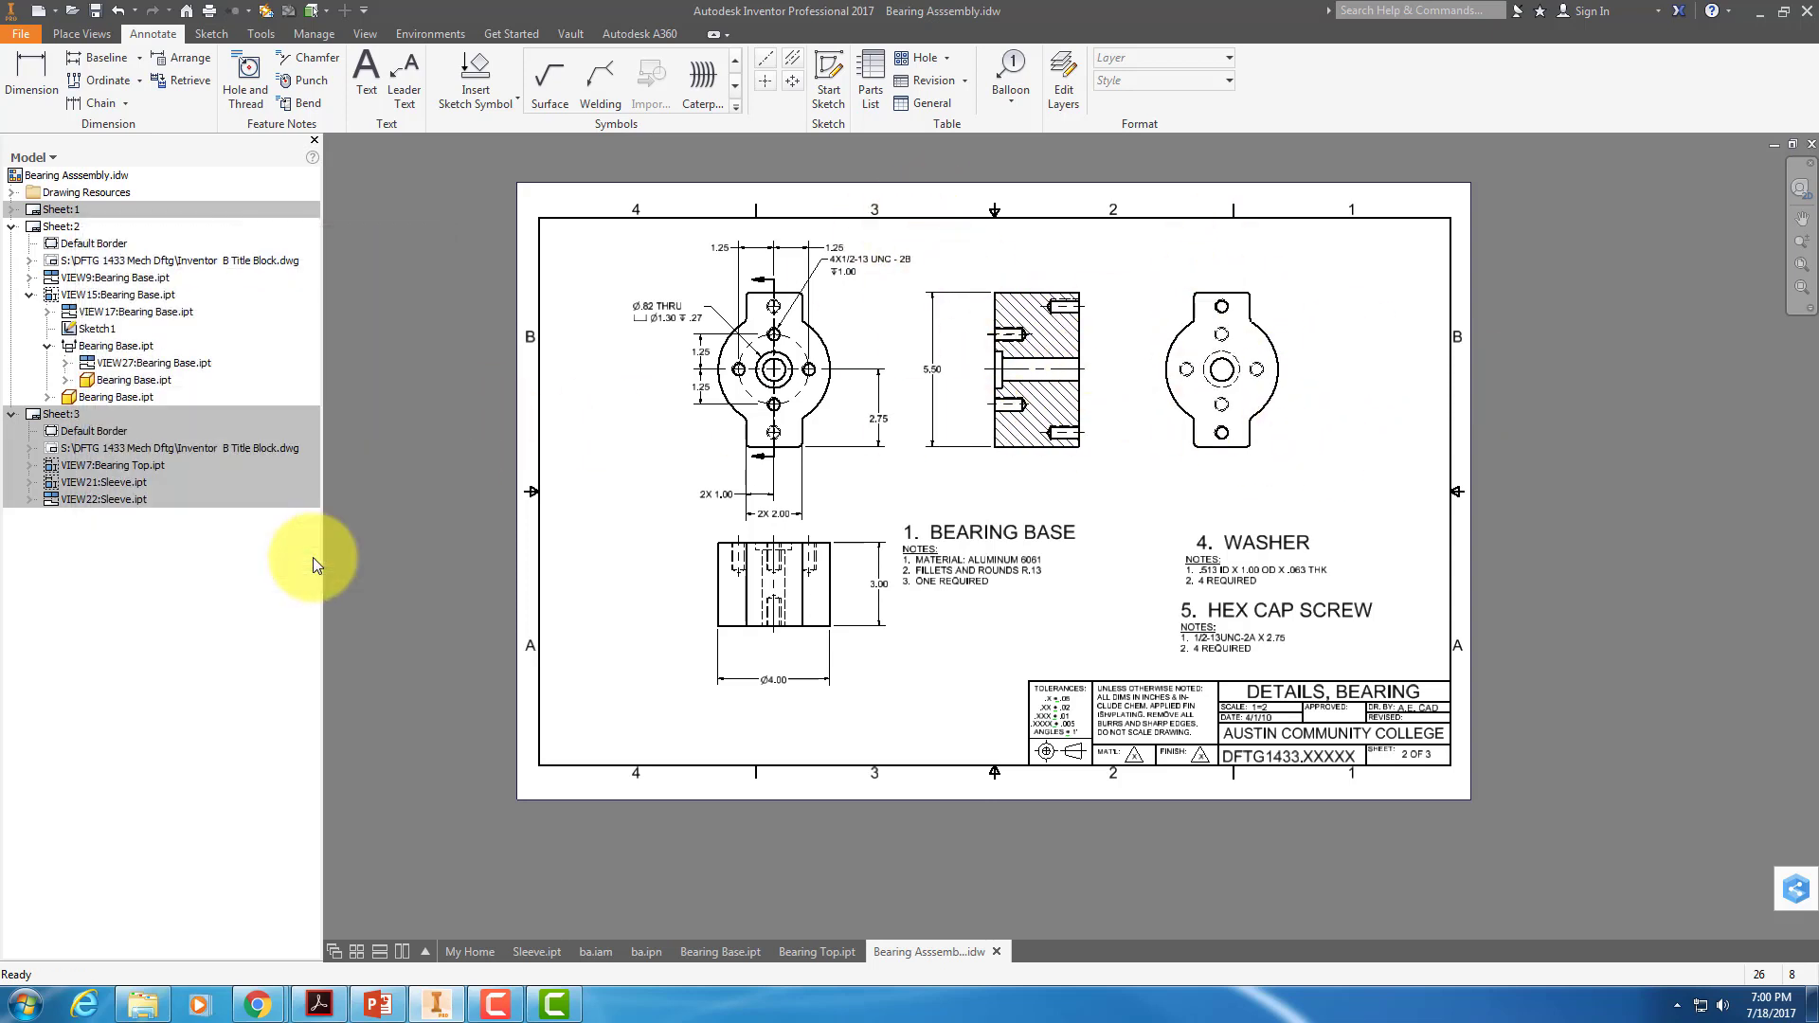
Add automated center marks to the holes and bore in the projected top view.
right_click(1269, 436)
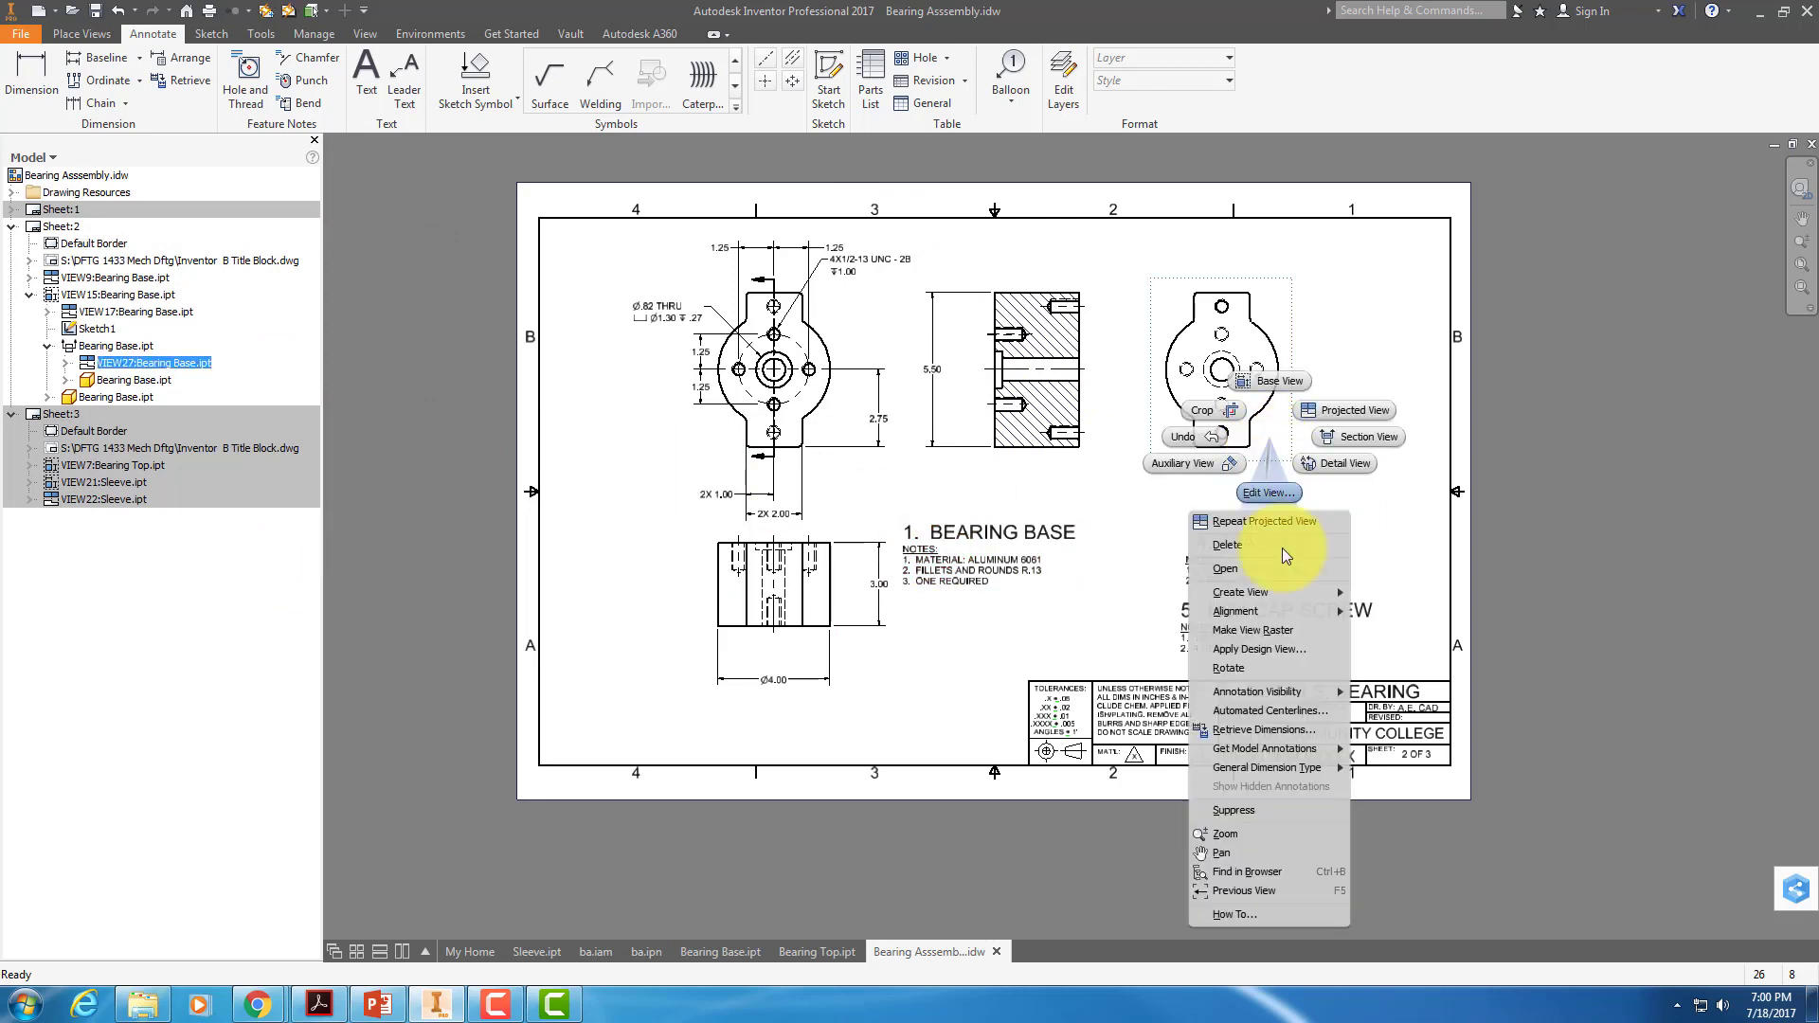
left_click(1267, 710)
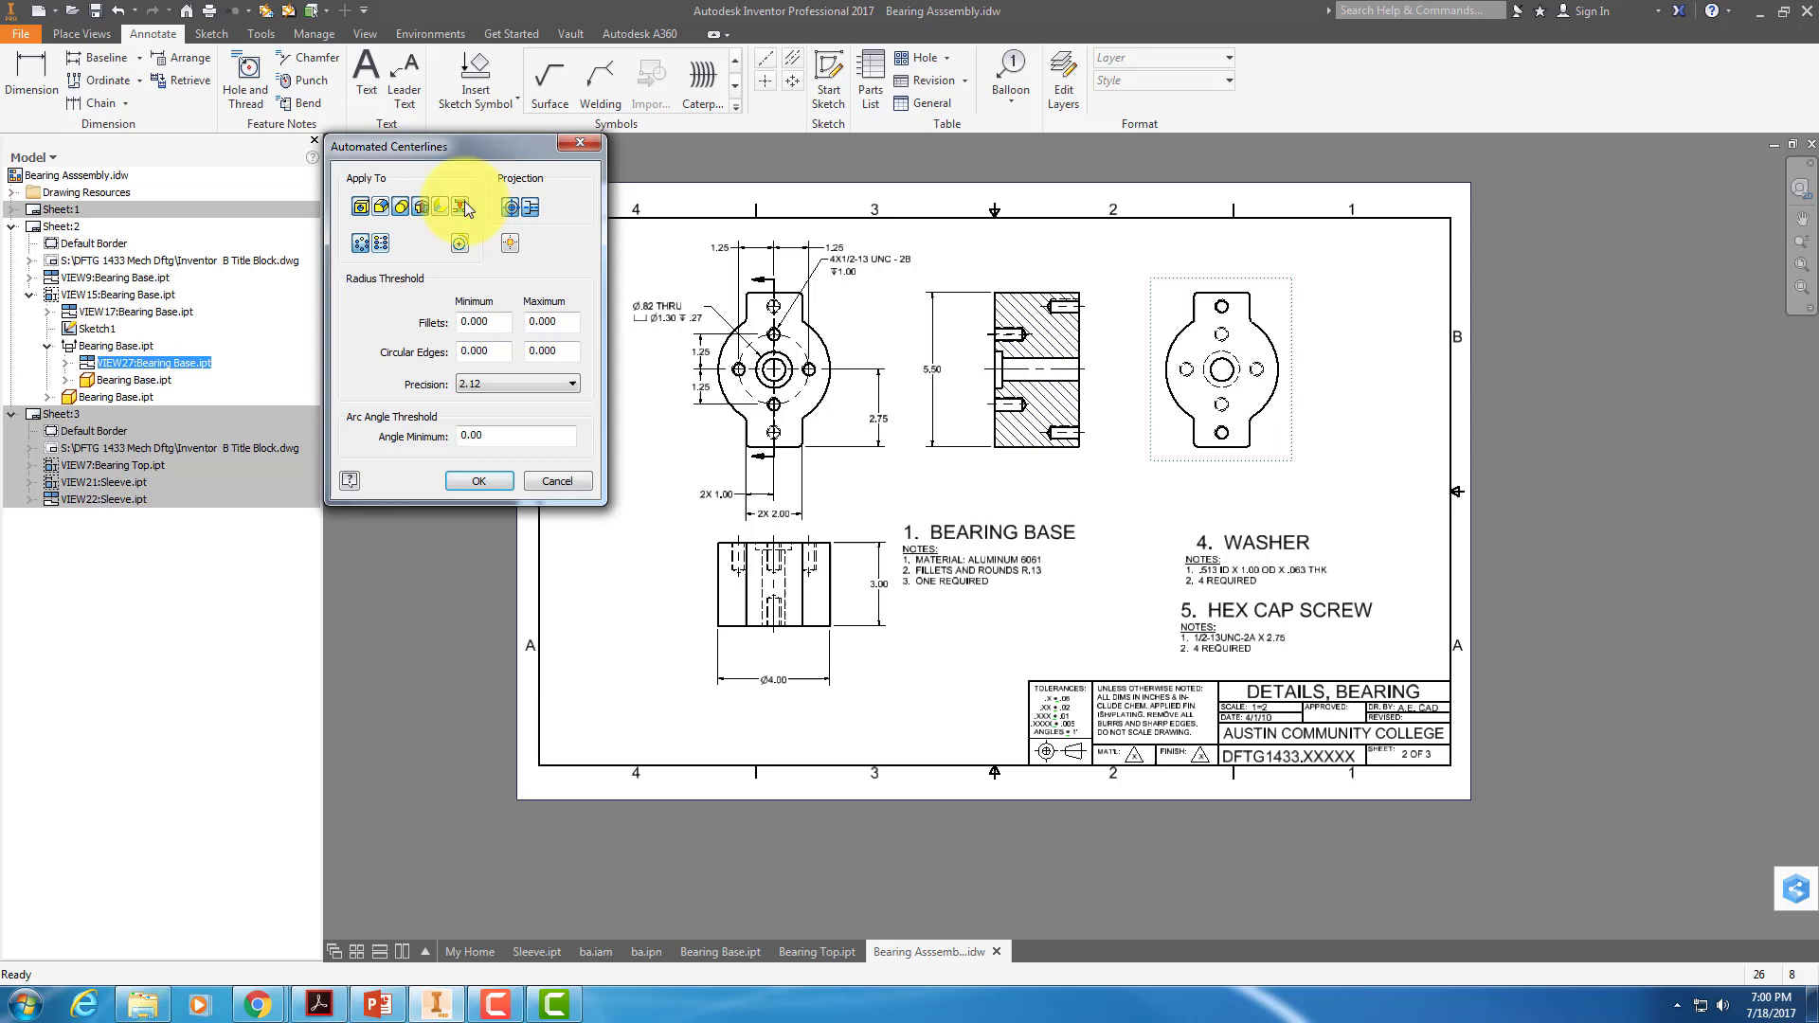
left_click(483, 479)
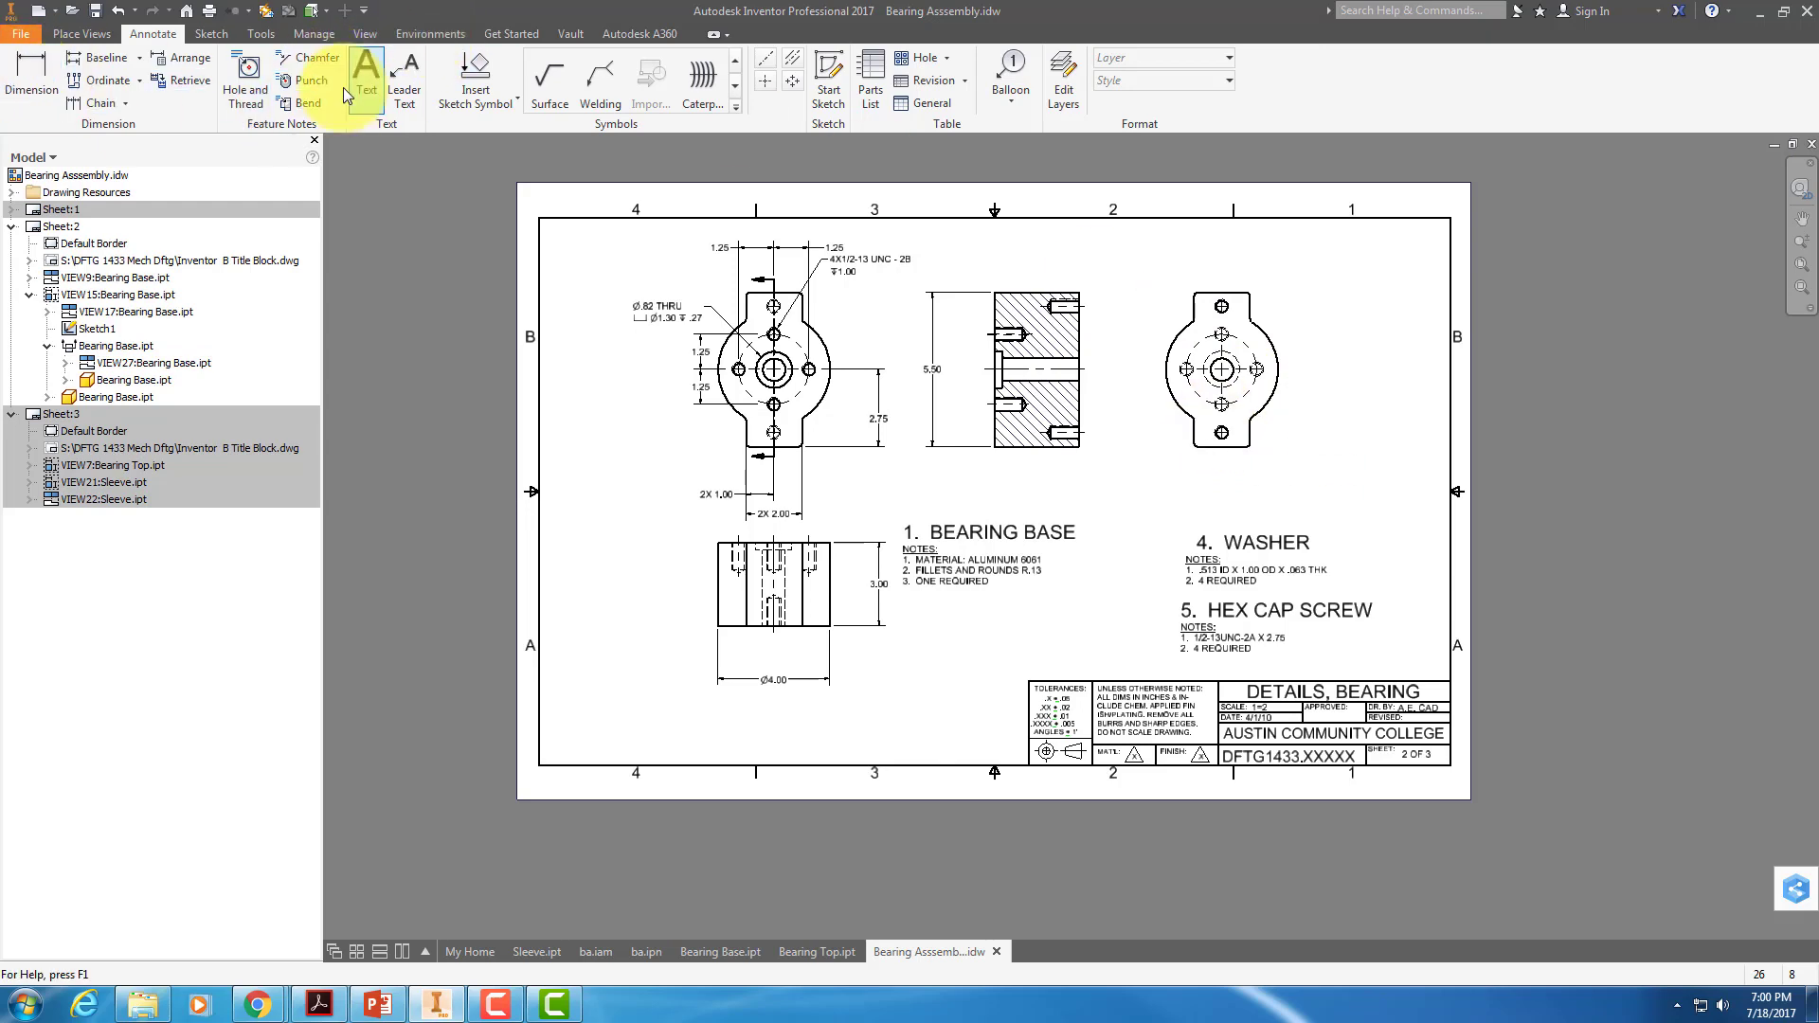
Place a hole and thread note above the top view's upper threaded hole.
left_click(253, 80)
scroll(1219, 289, "up", 5)
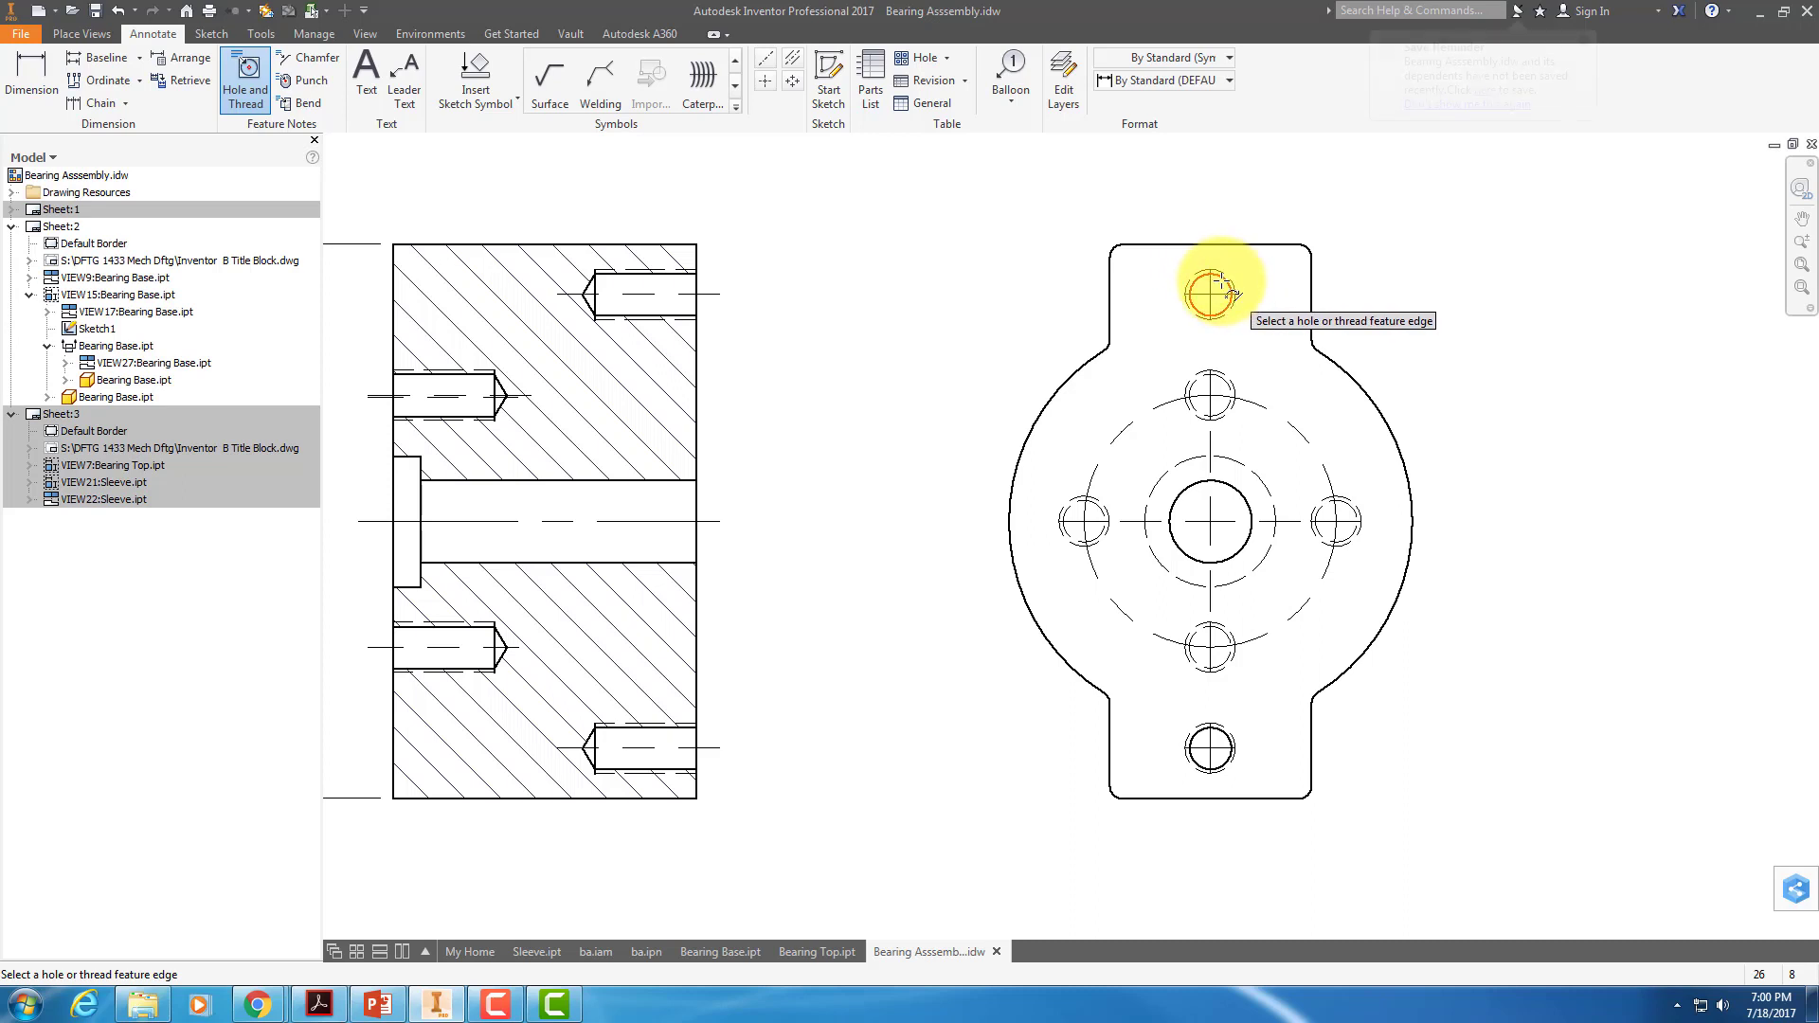
left_click(1223, 285)
left_click(1372, 154)
key("Escape")
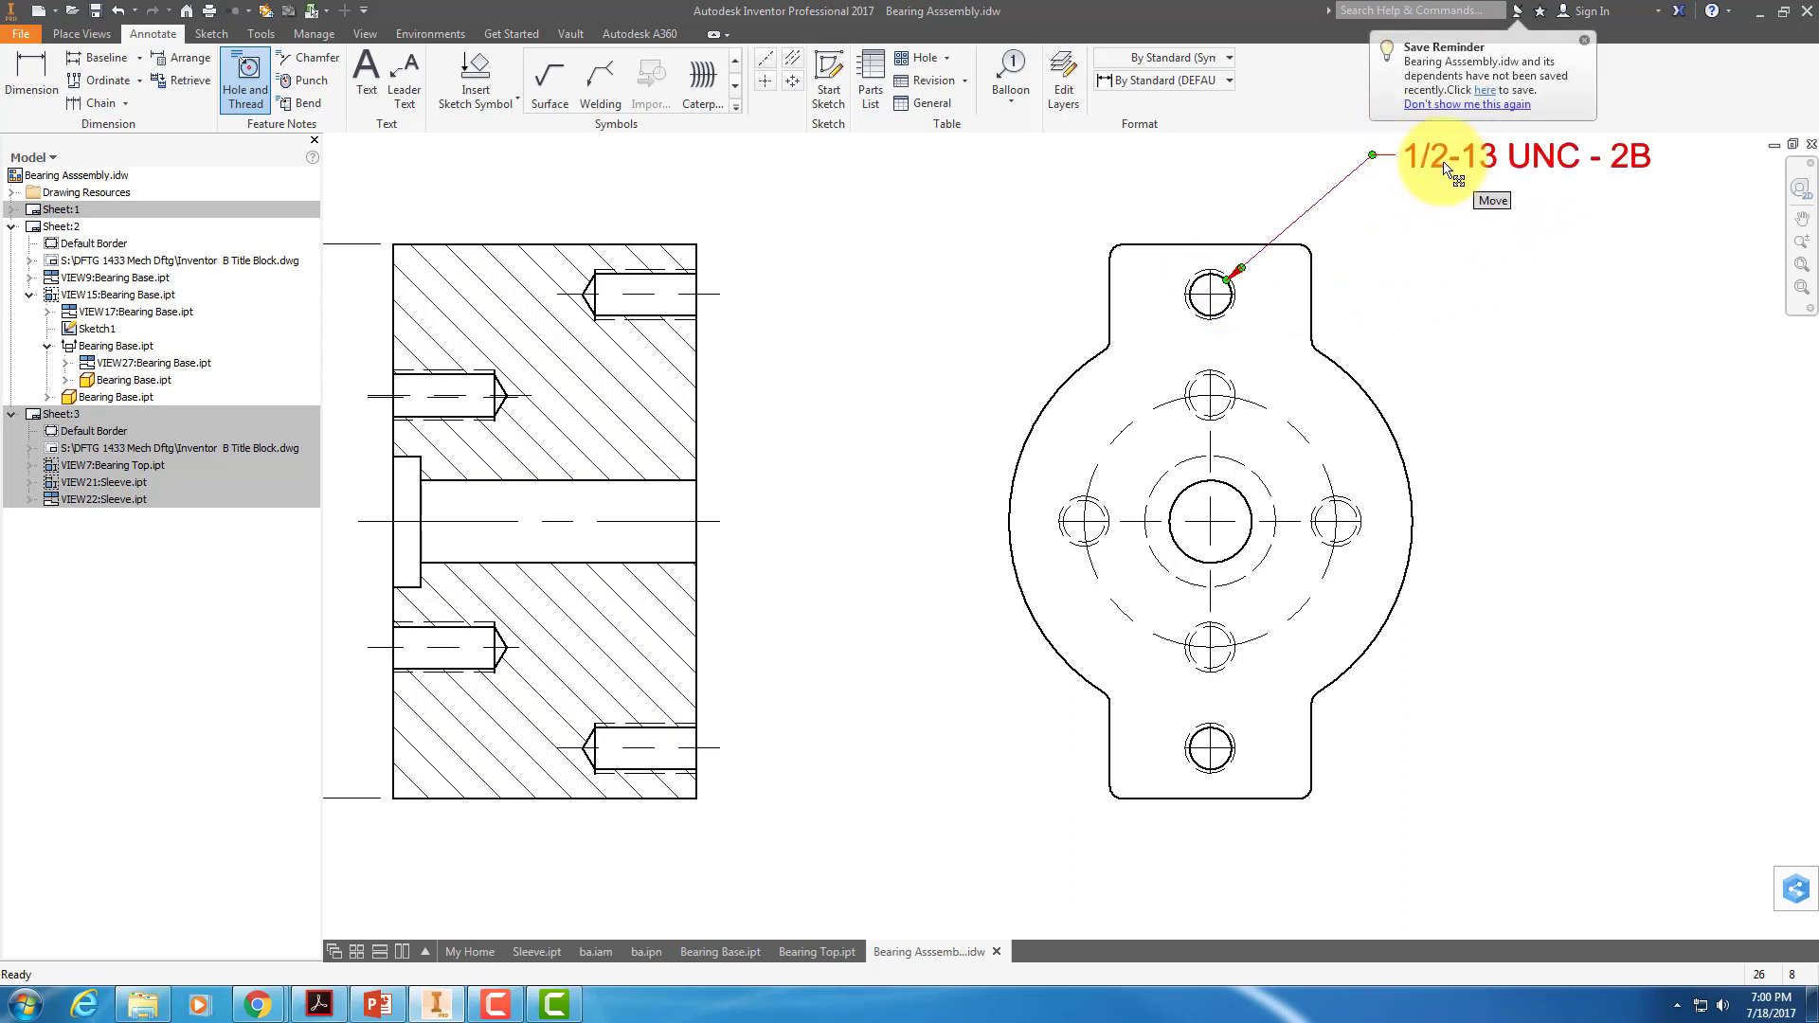
Add the hole quantity to the note so it reads 2X 1/2-13 UNC - 2B.
double_click(1447, 169)
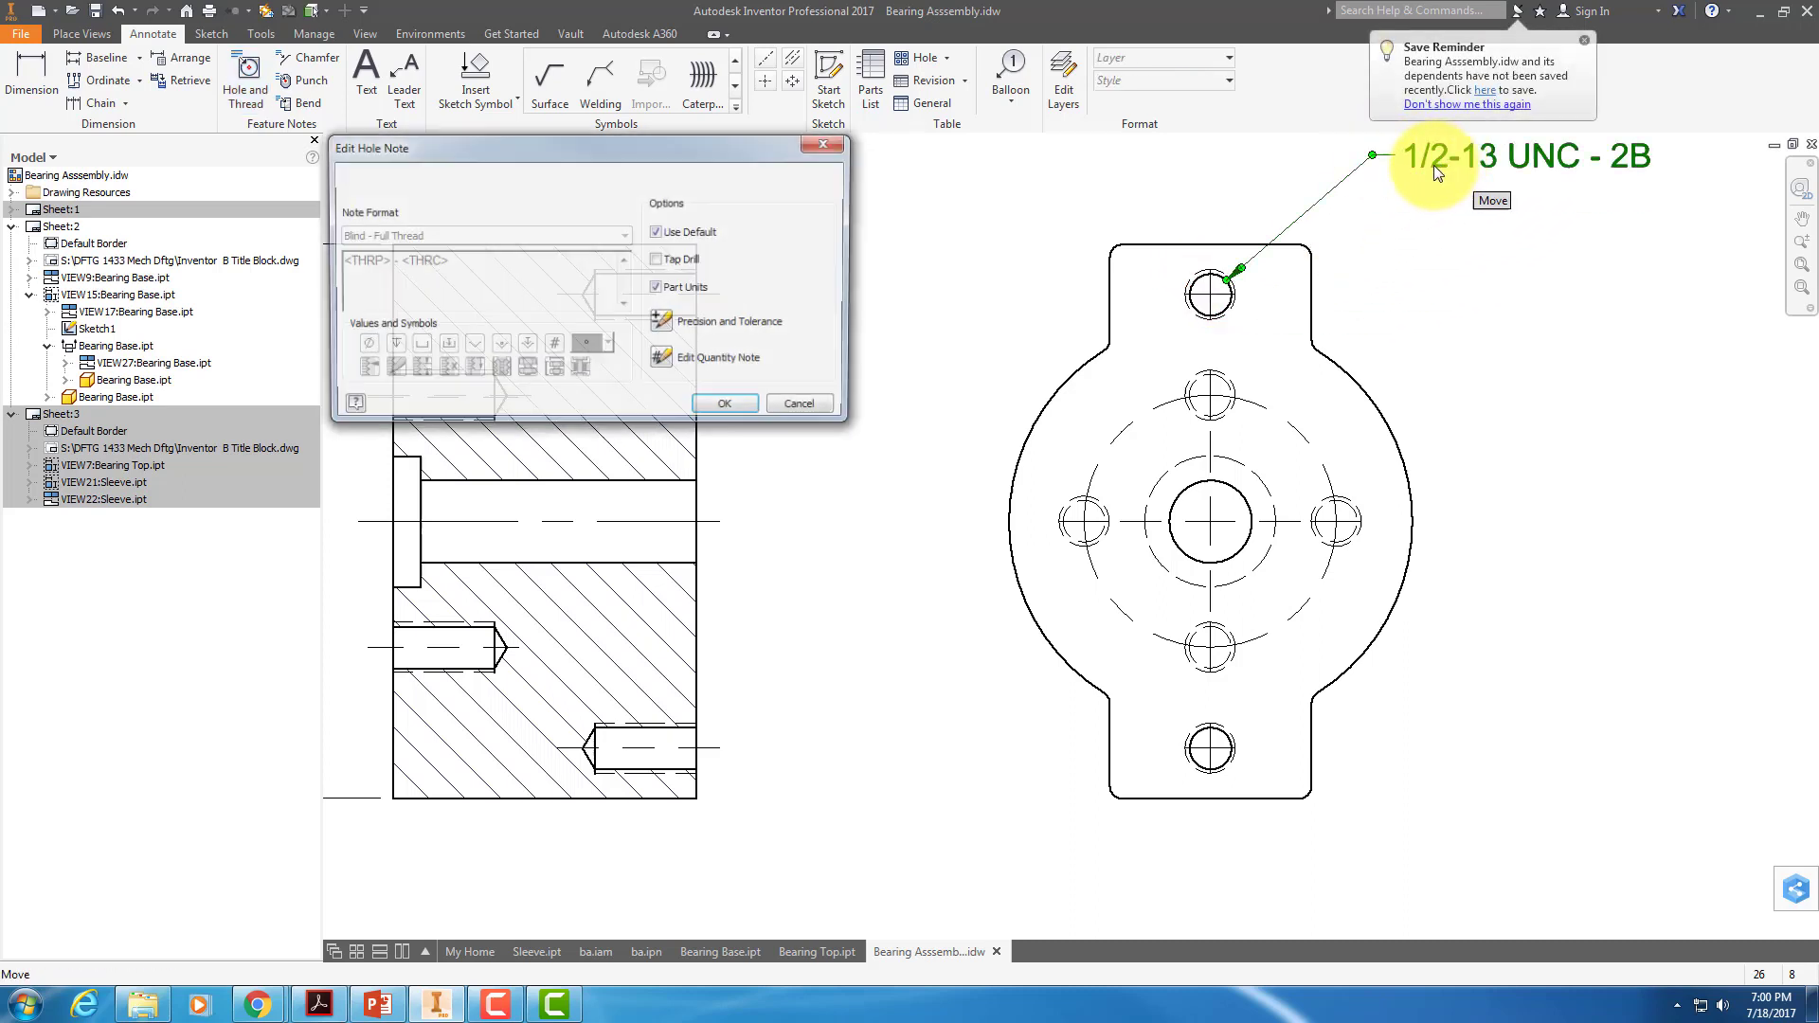
left_click(658, 231)
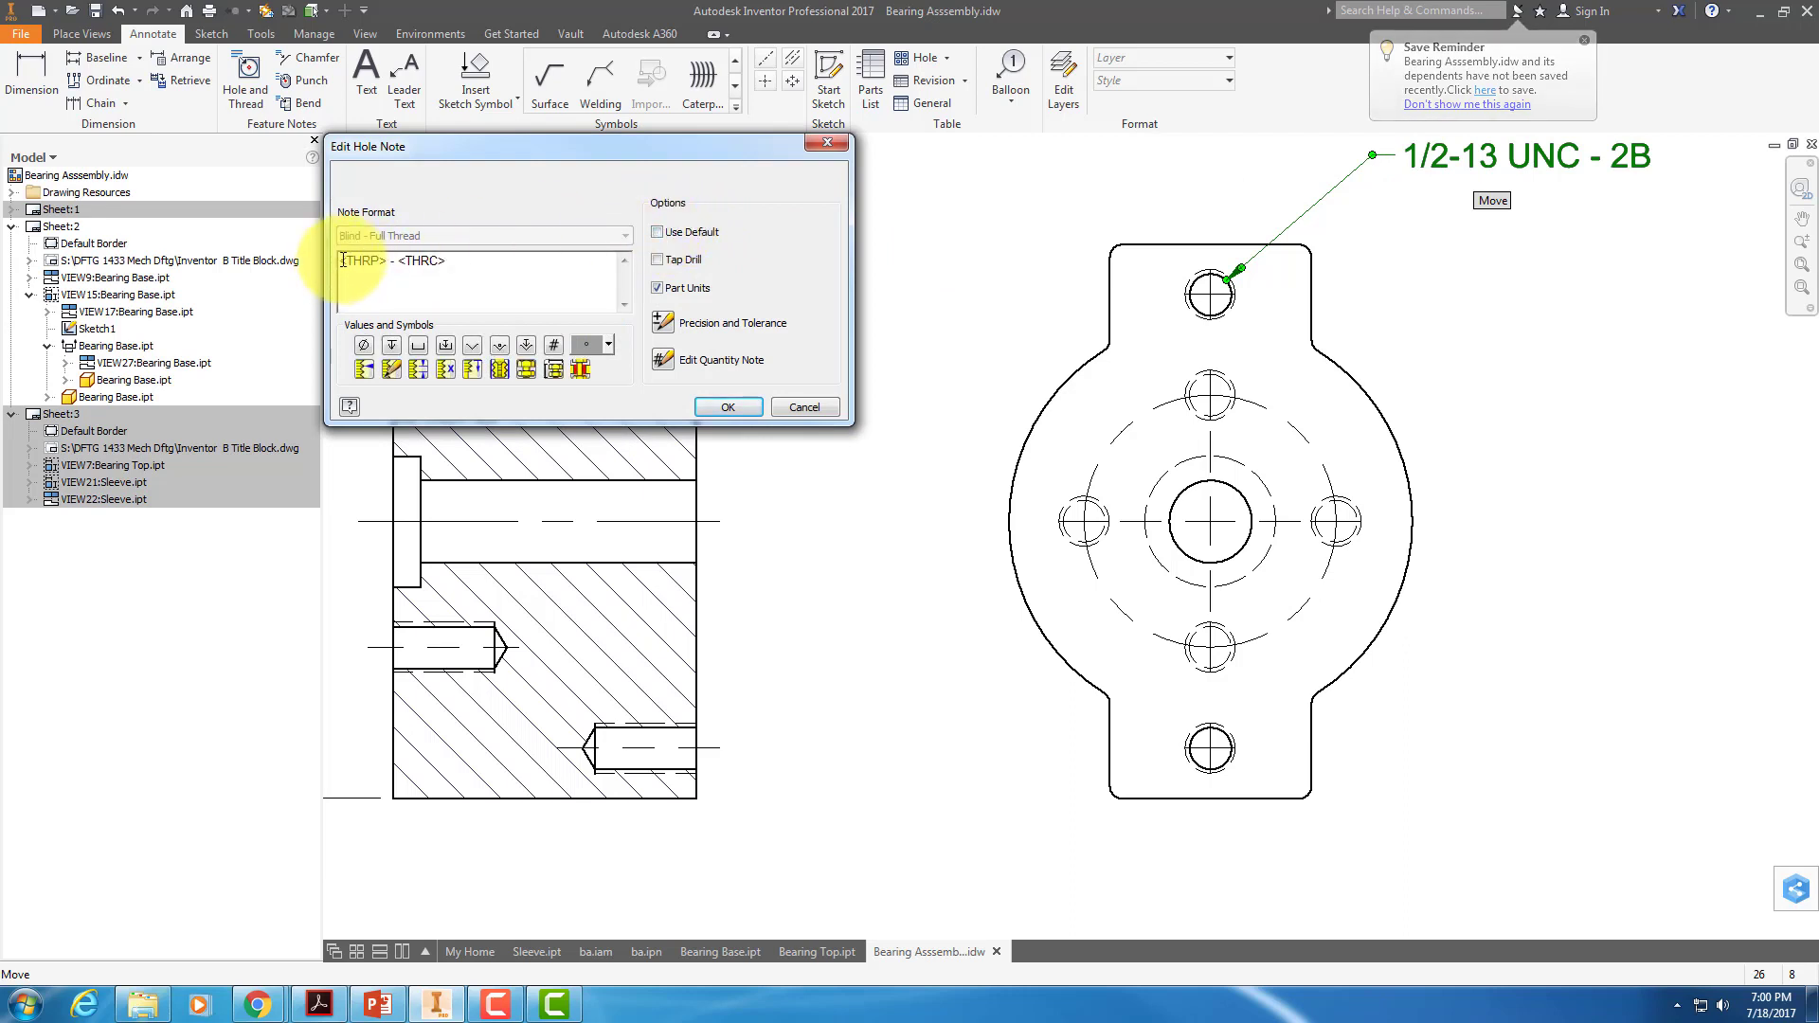
left_click(343, 260)
left_click(555, 344)
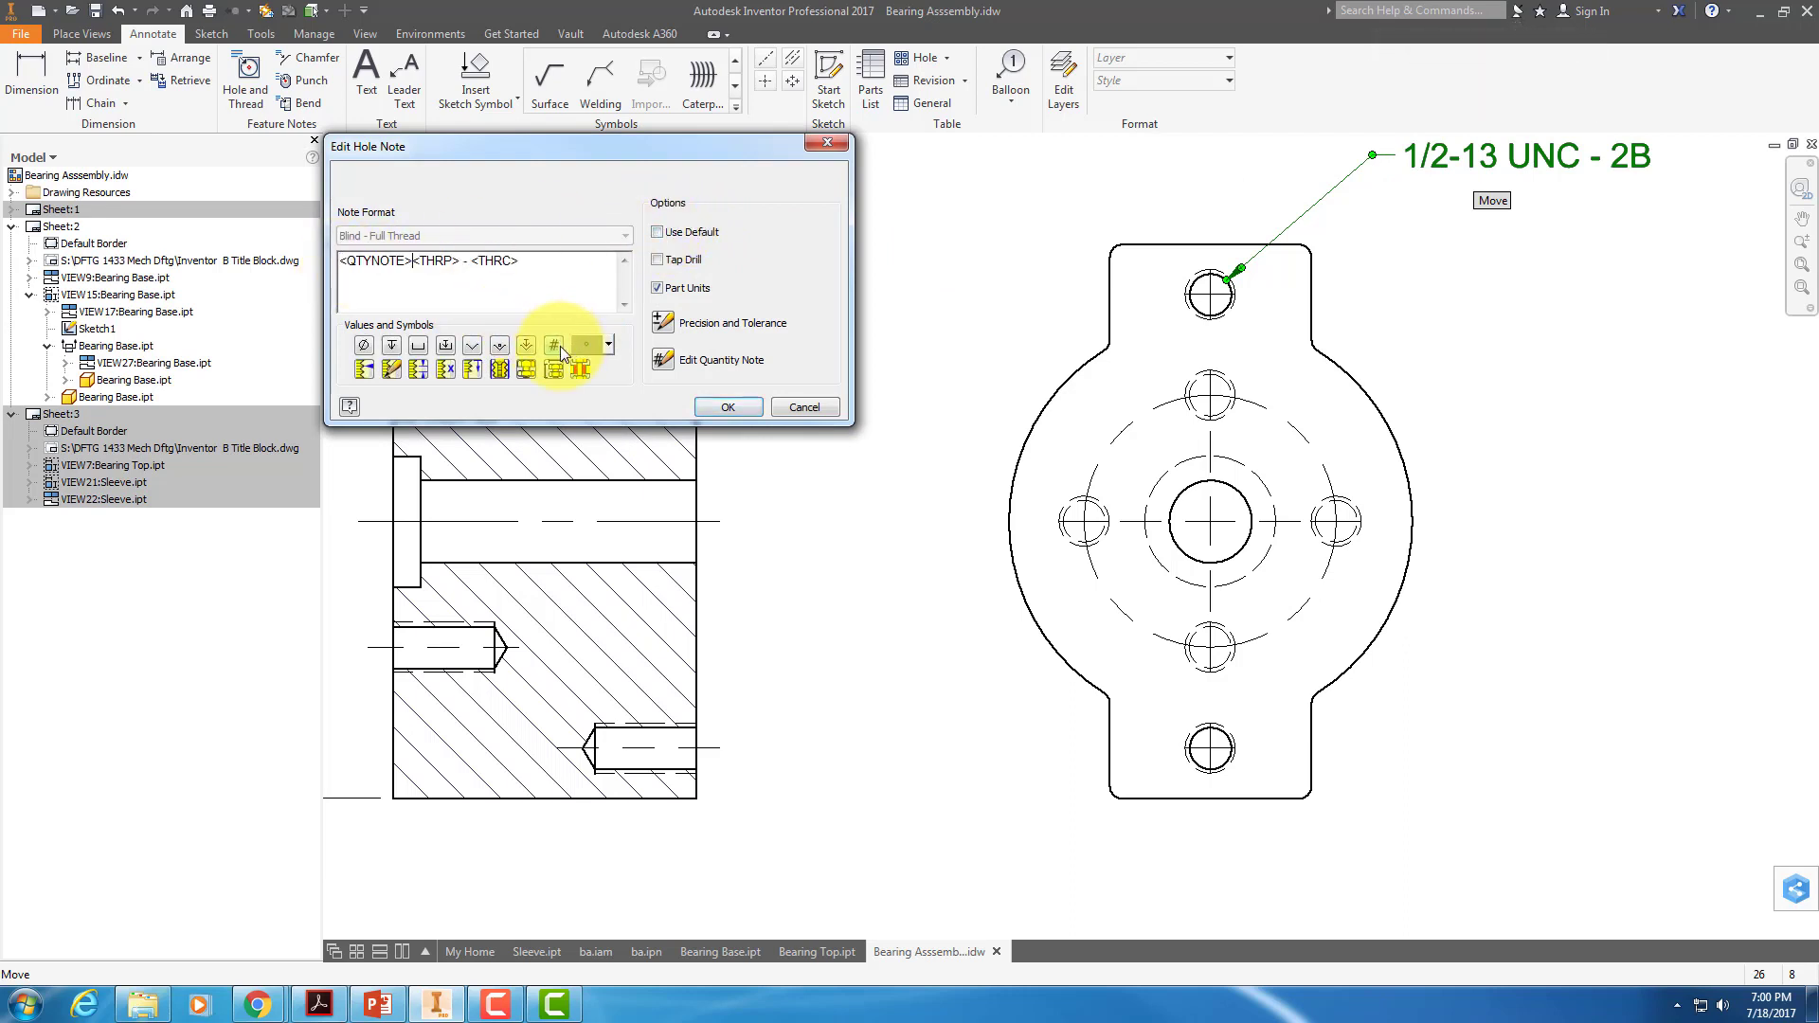
left_click(746, 412)
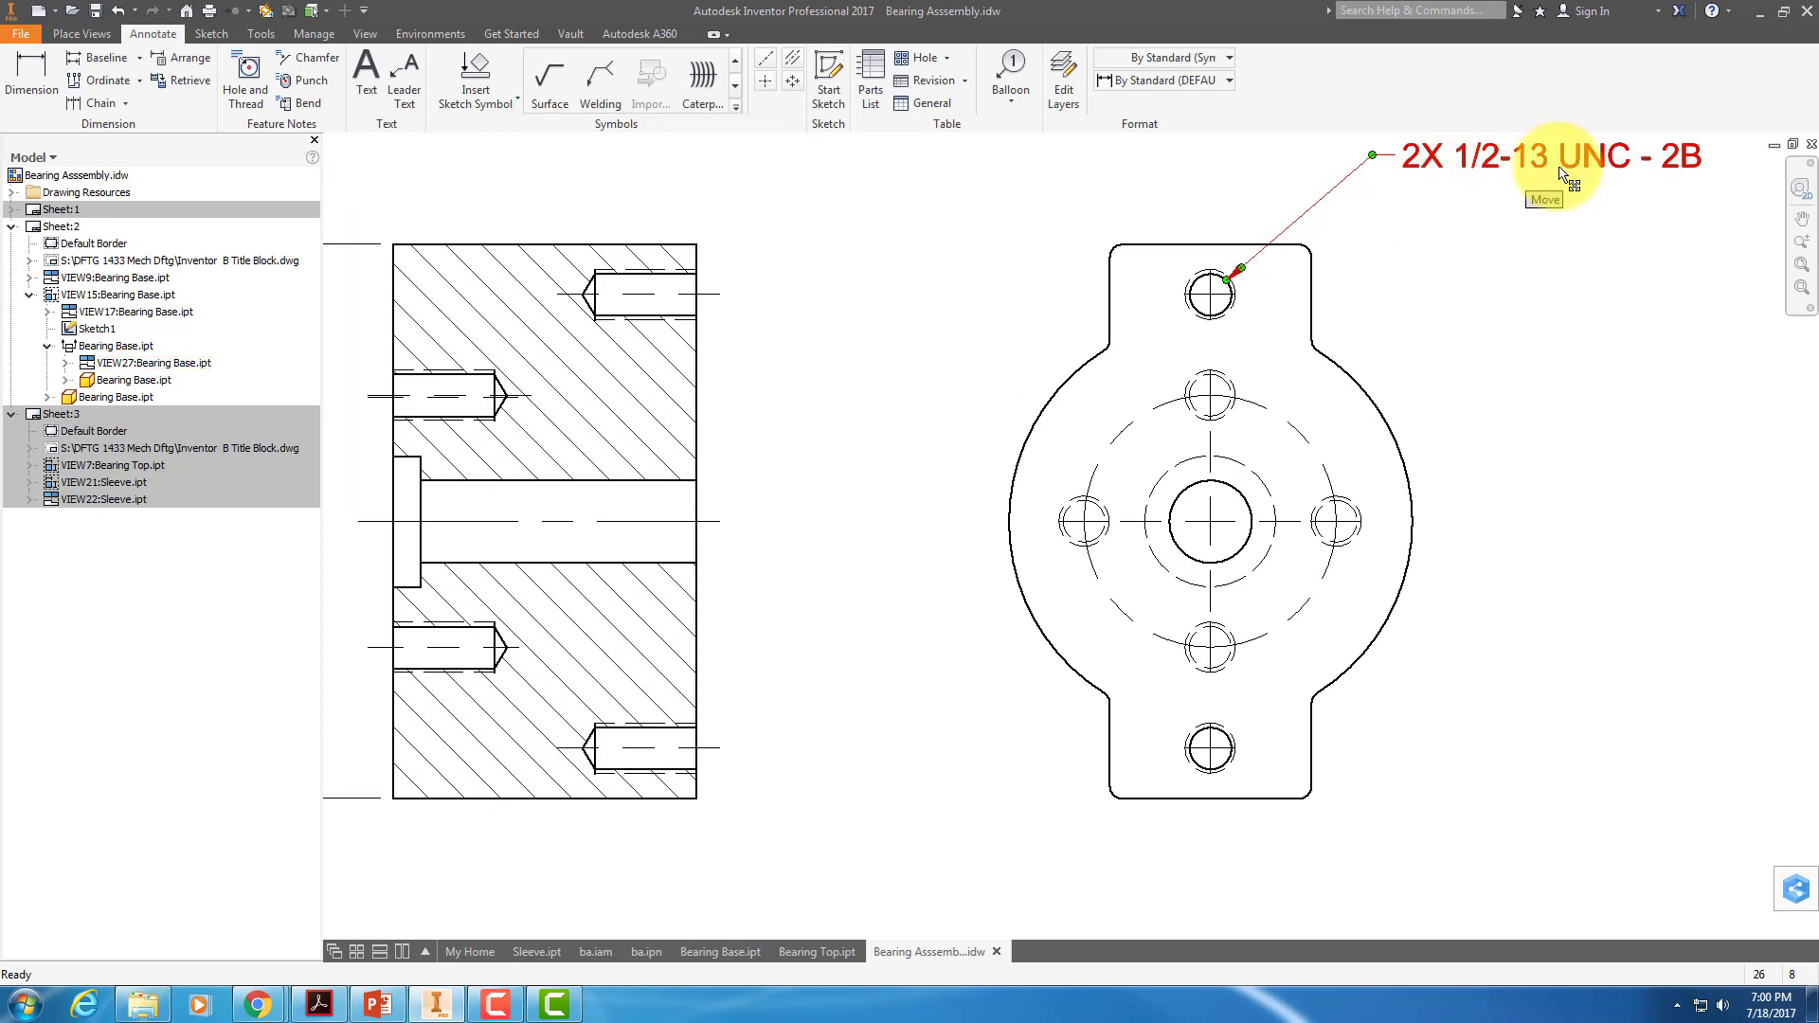
left_click(1565, 371)
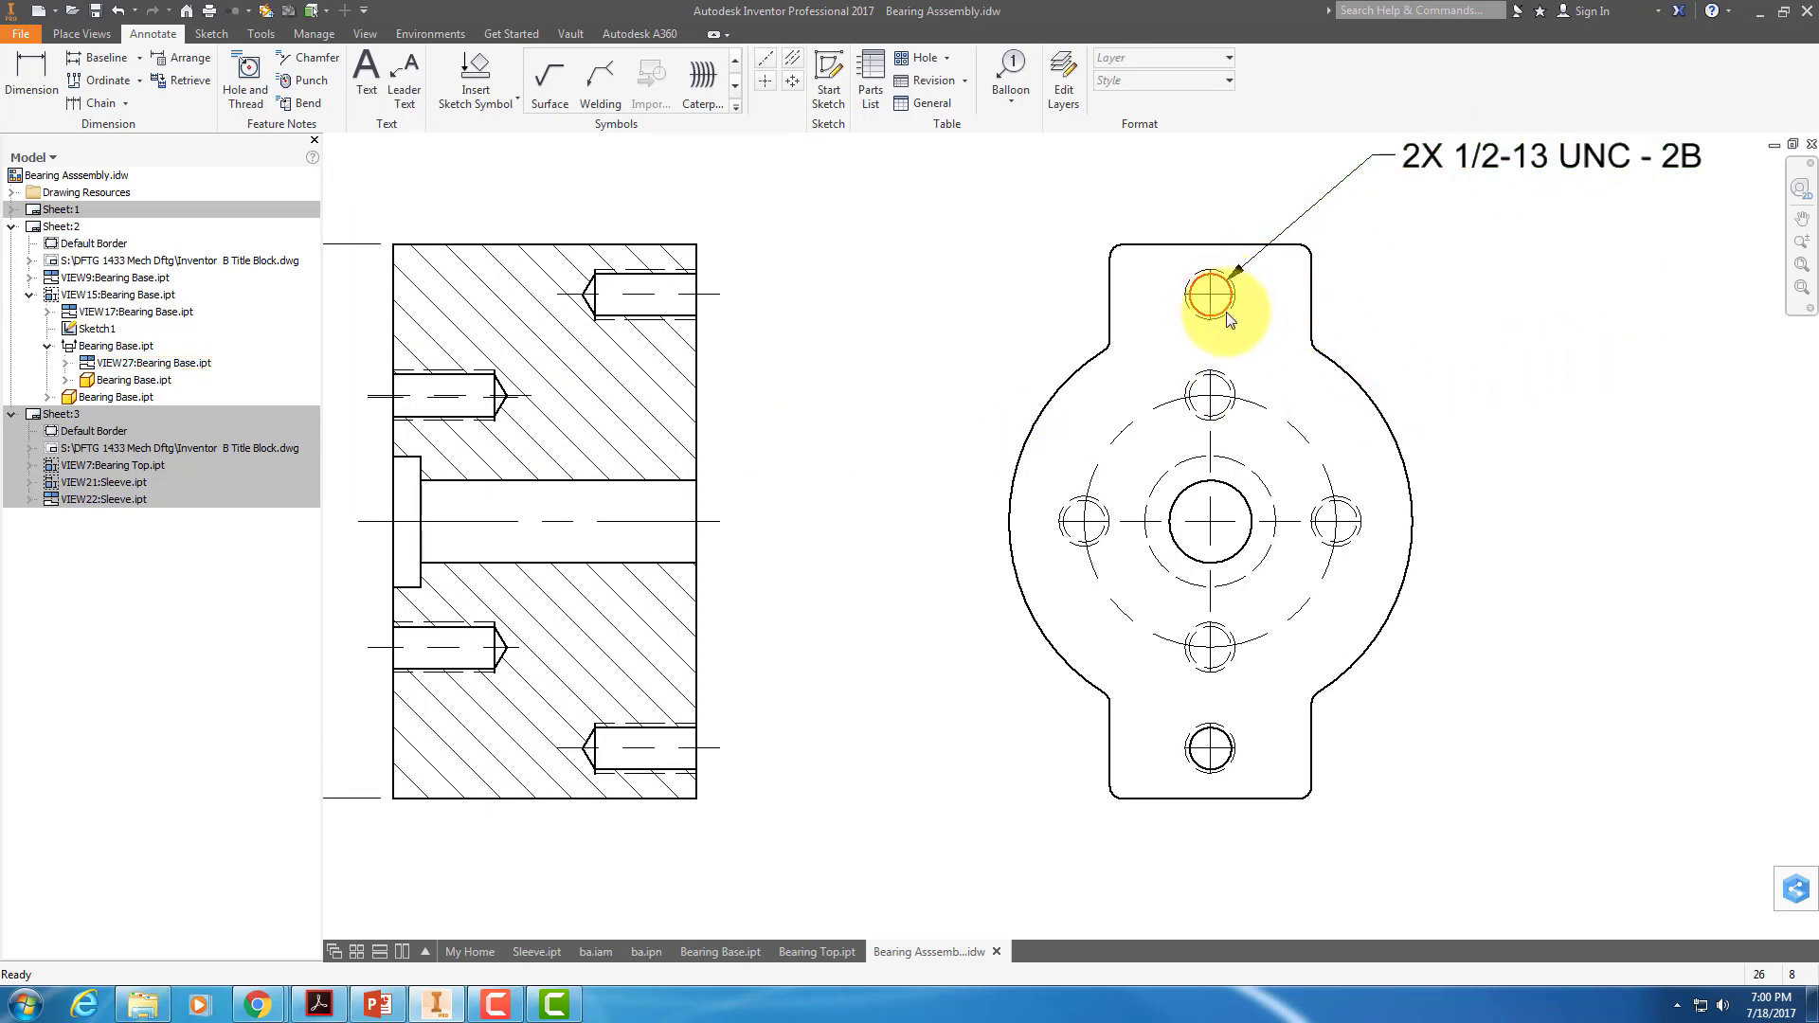
Retrieve the .50 model dimension locating the top hole.
right_click(1399, 336)
left_click(1379, 611)
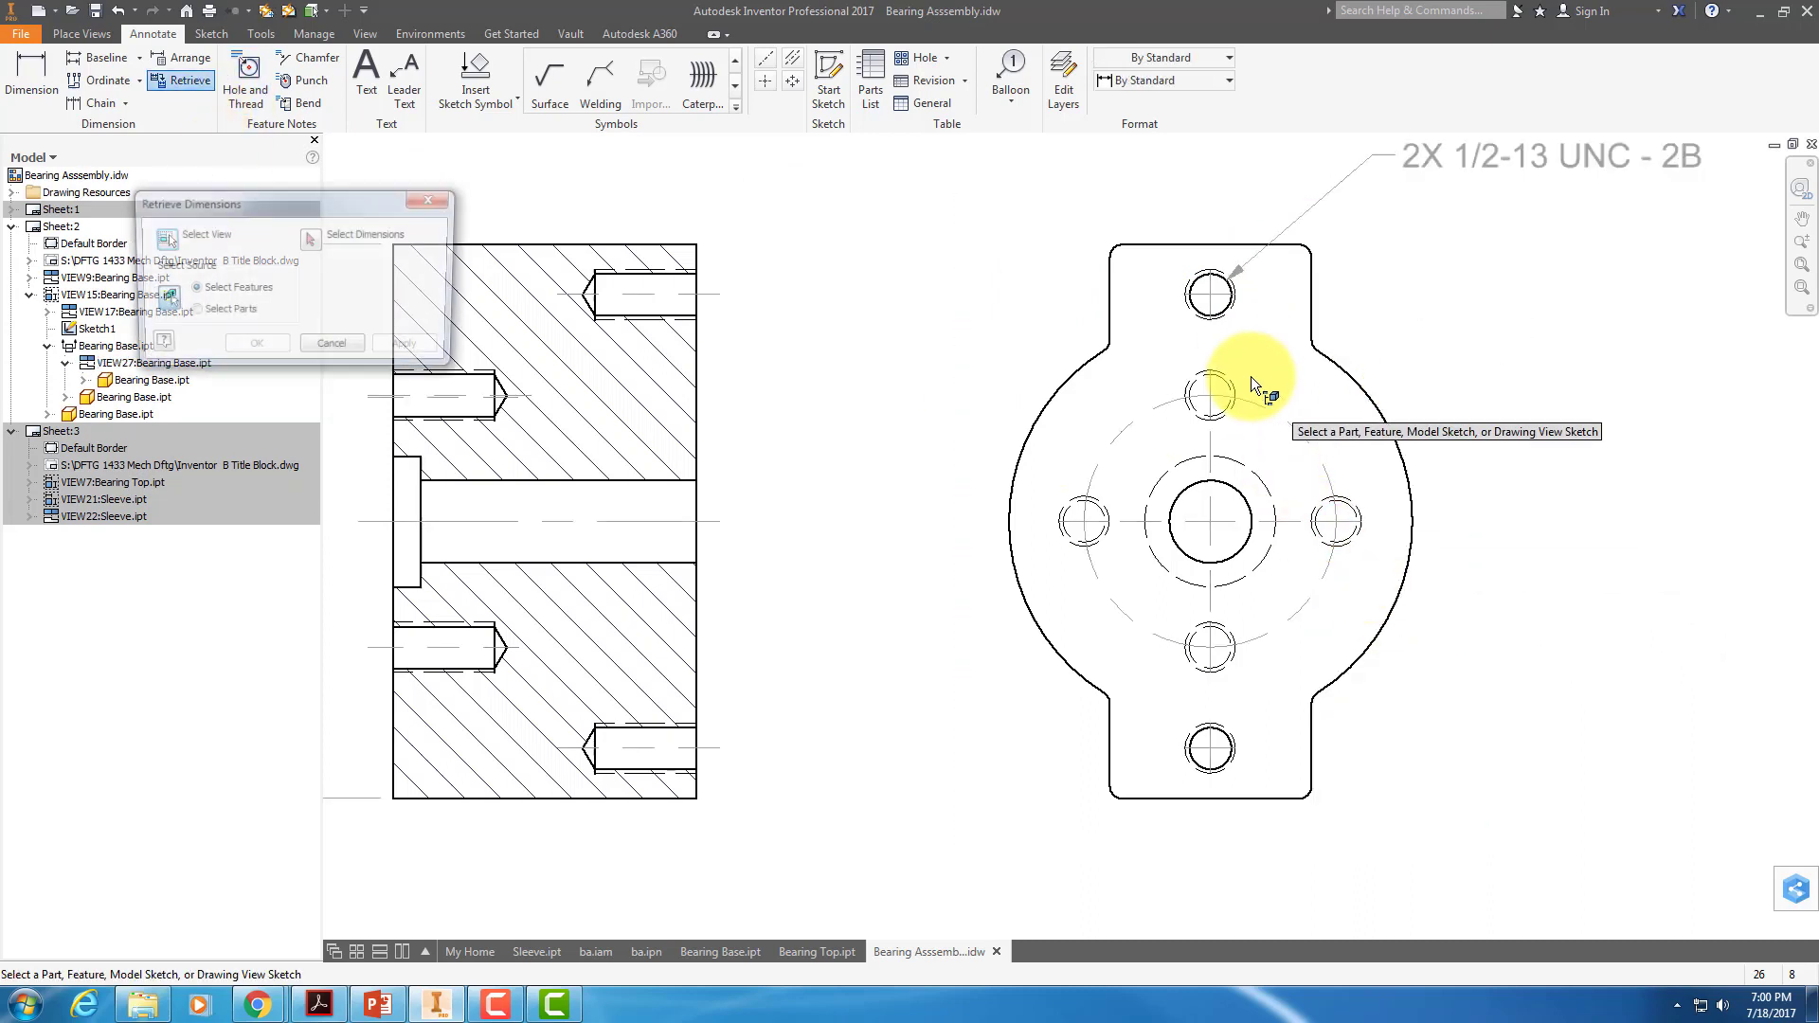
left_click(1224, 308)
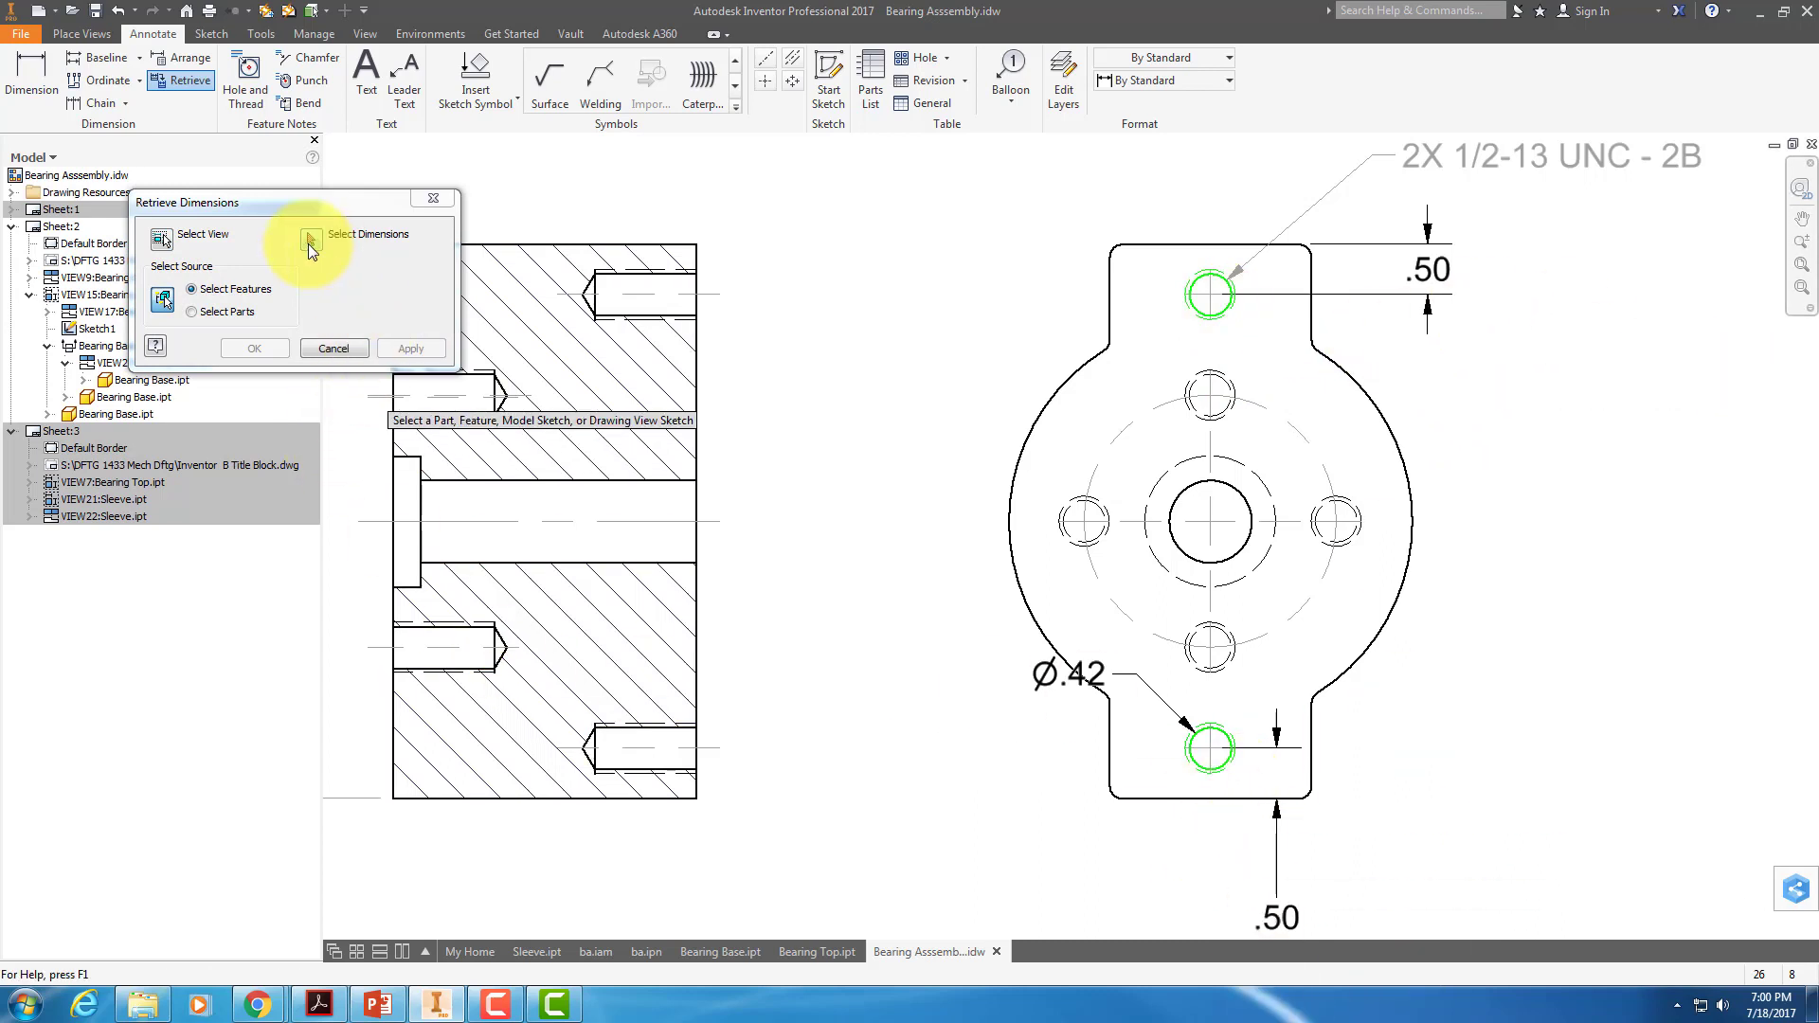
left_click(310, 242)
left_click(1430, 276)
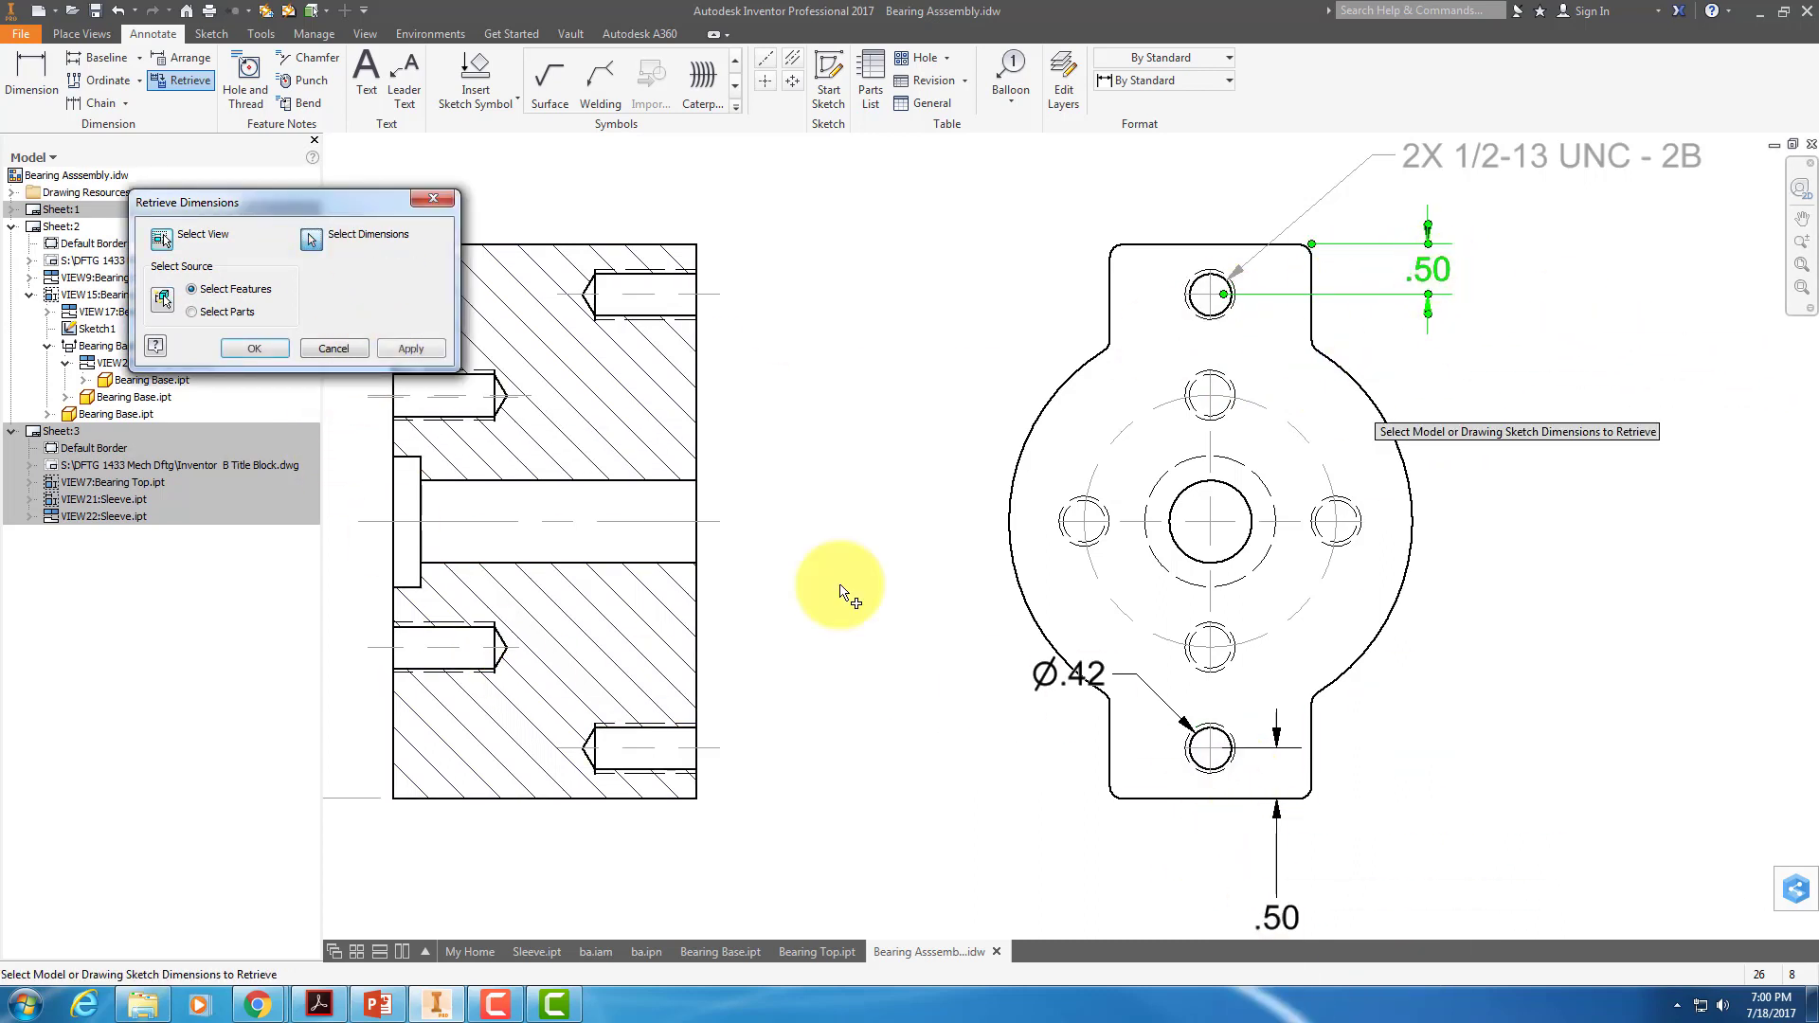
left_click(407, 349)
left_click(335, 347)
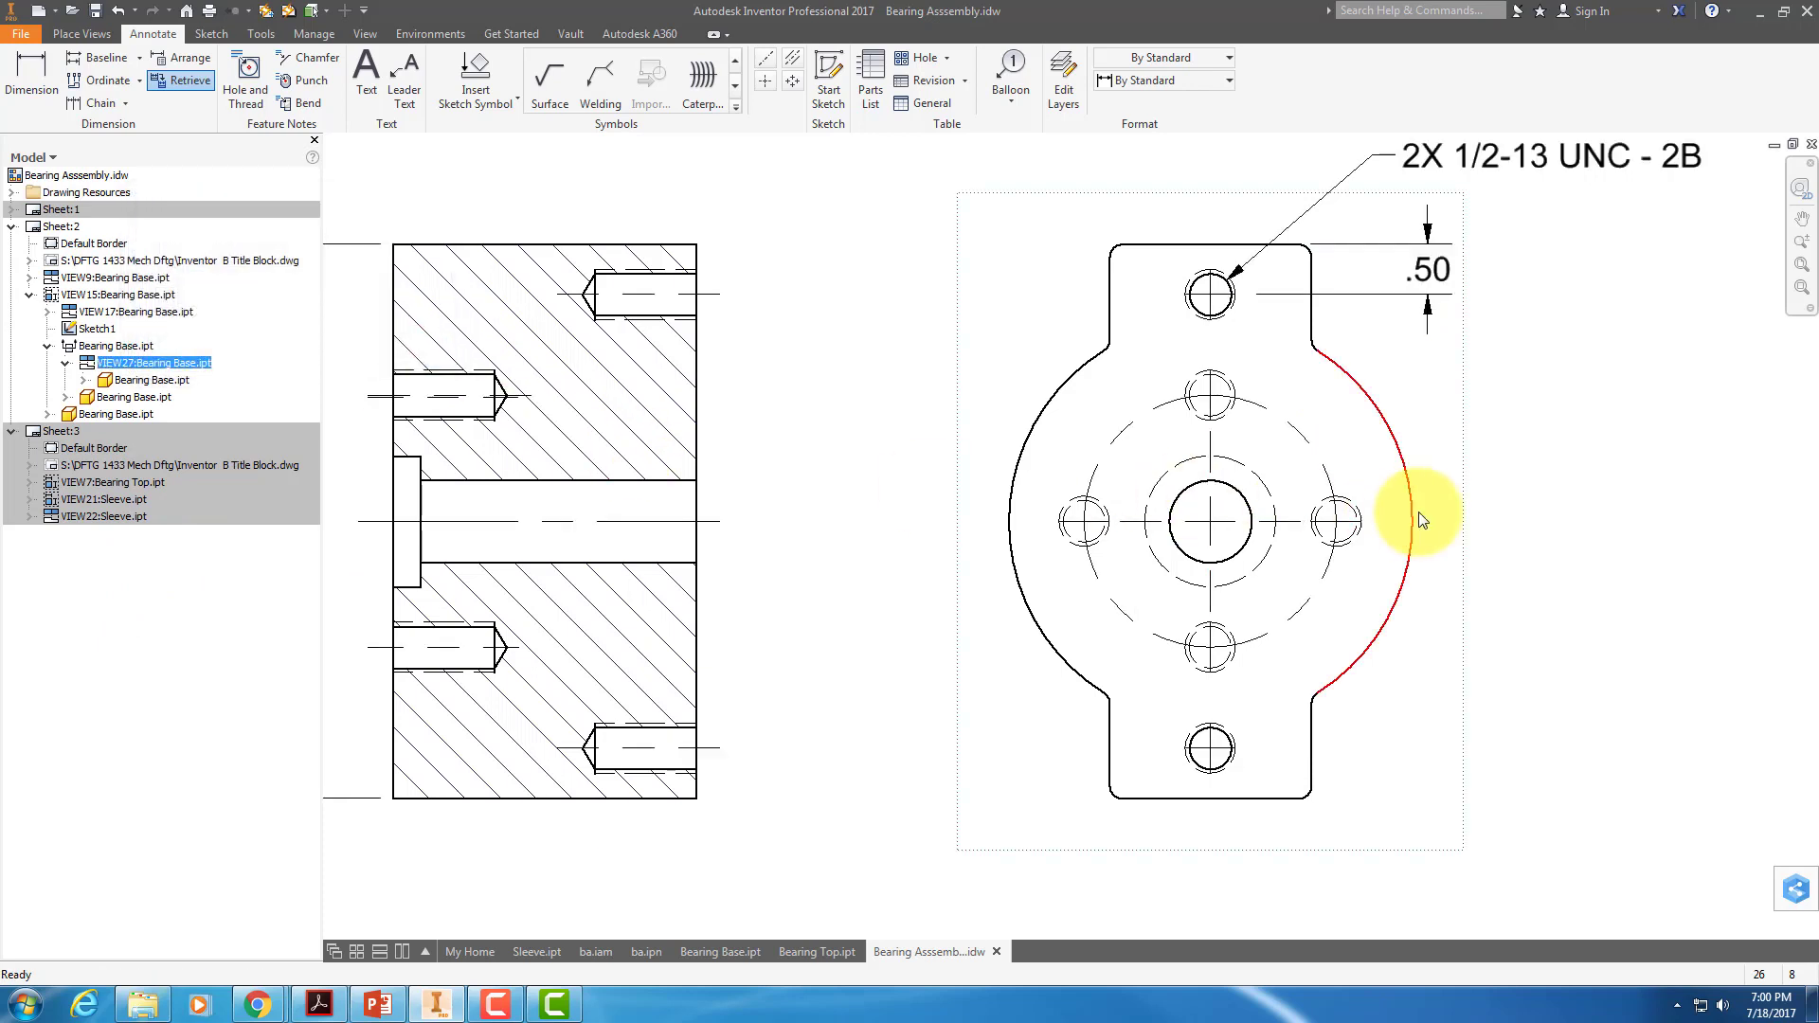
Extend the vertical centreline past the part at both ends and open the .50 dimension for editing.
left_click(1573, 508)
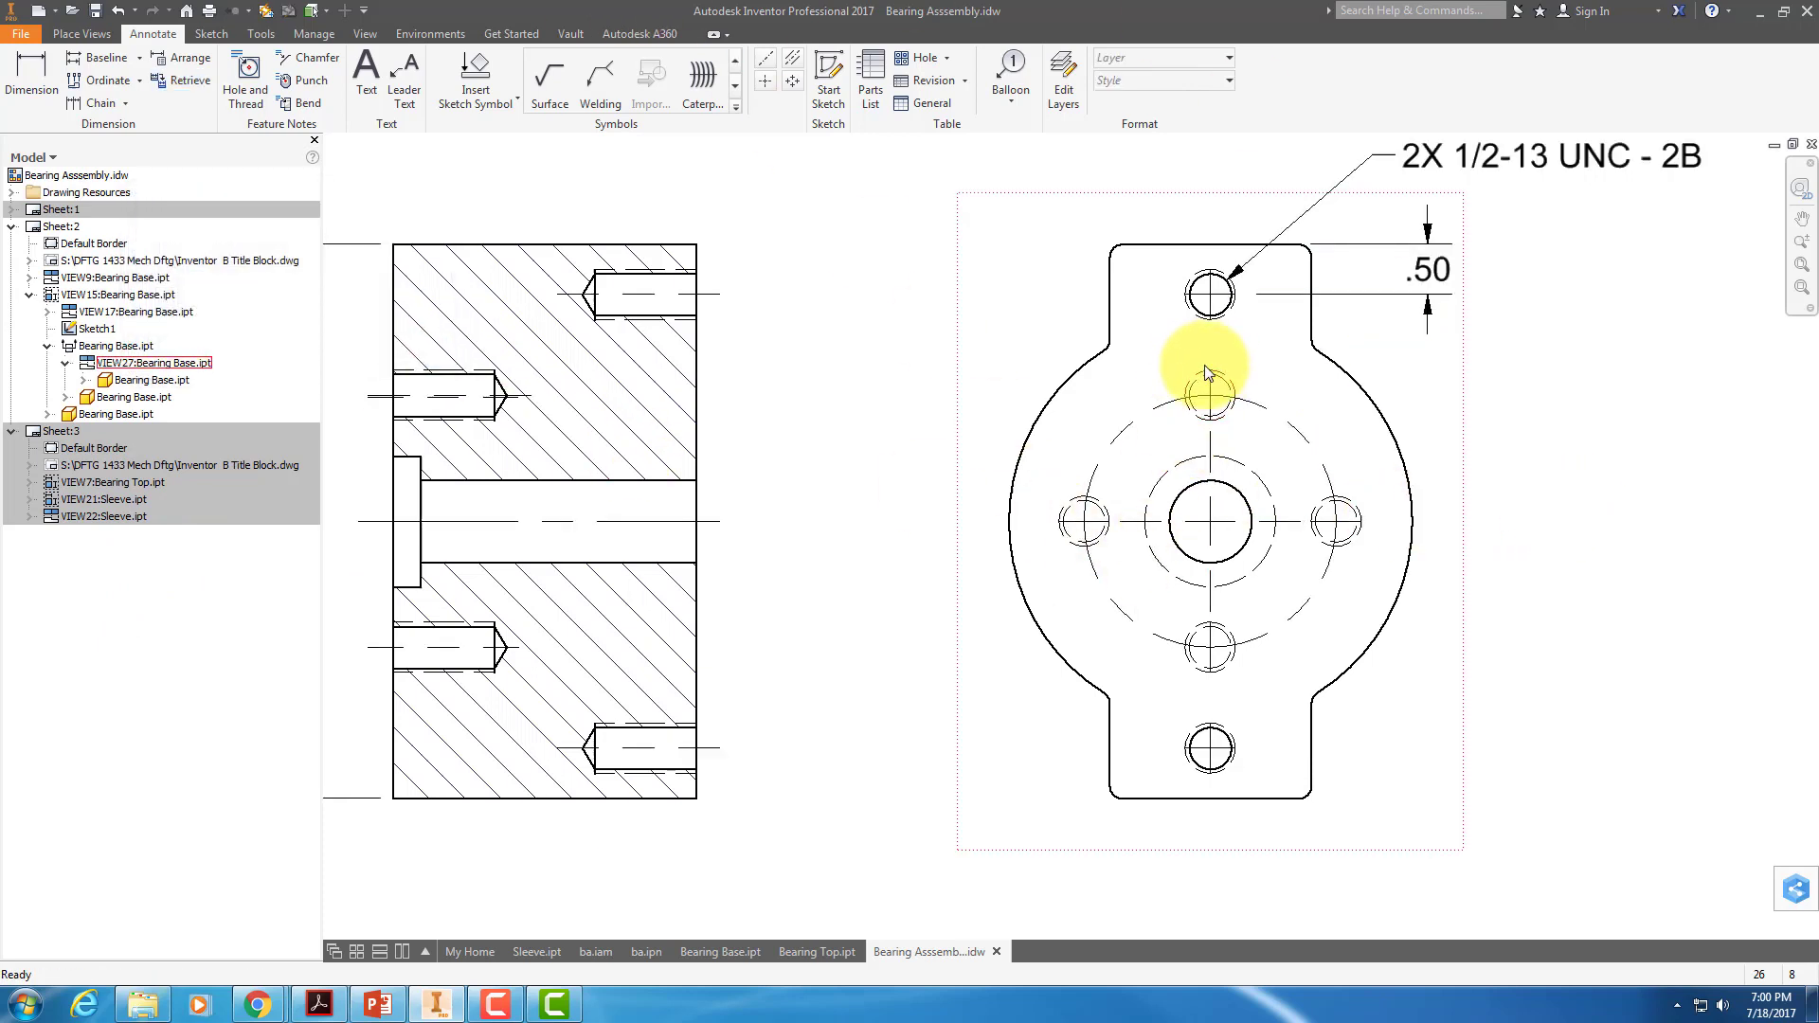
left_click_drag(1209, 369, 1209, 202)
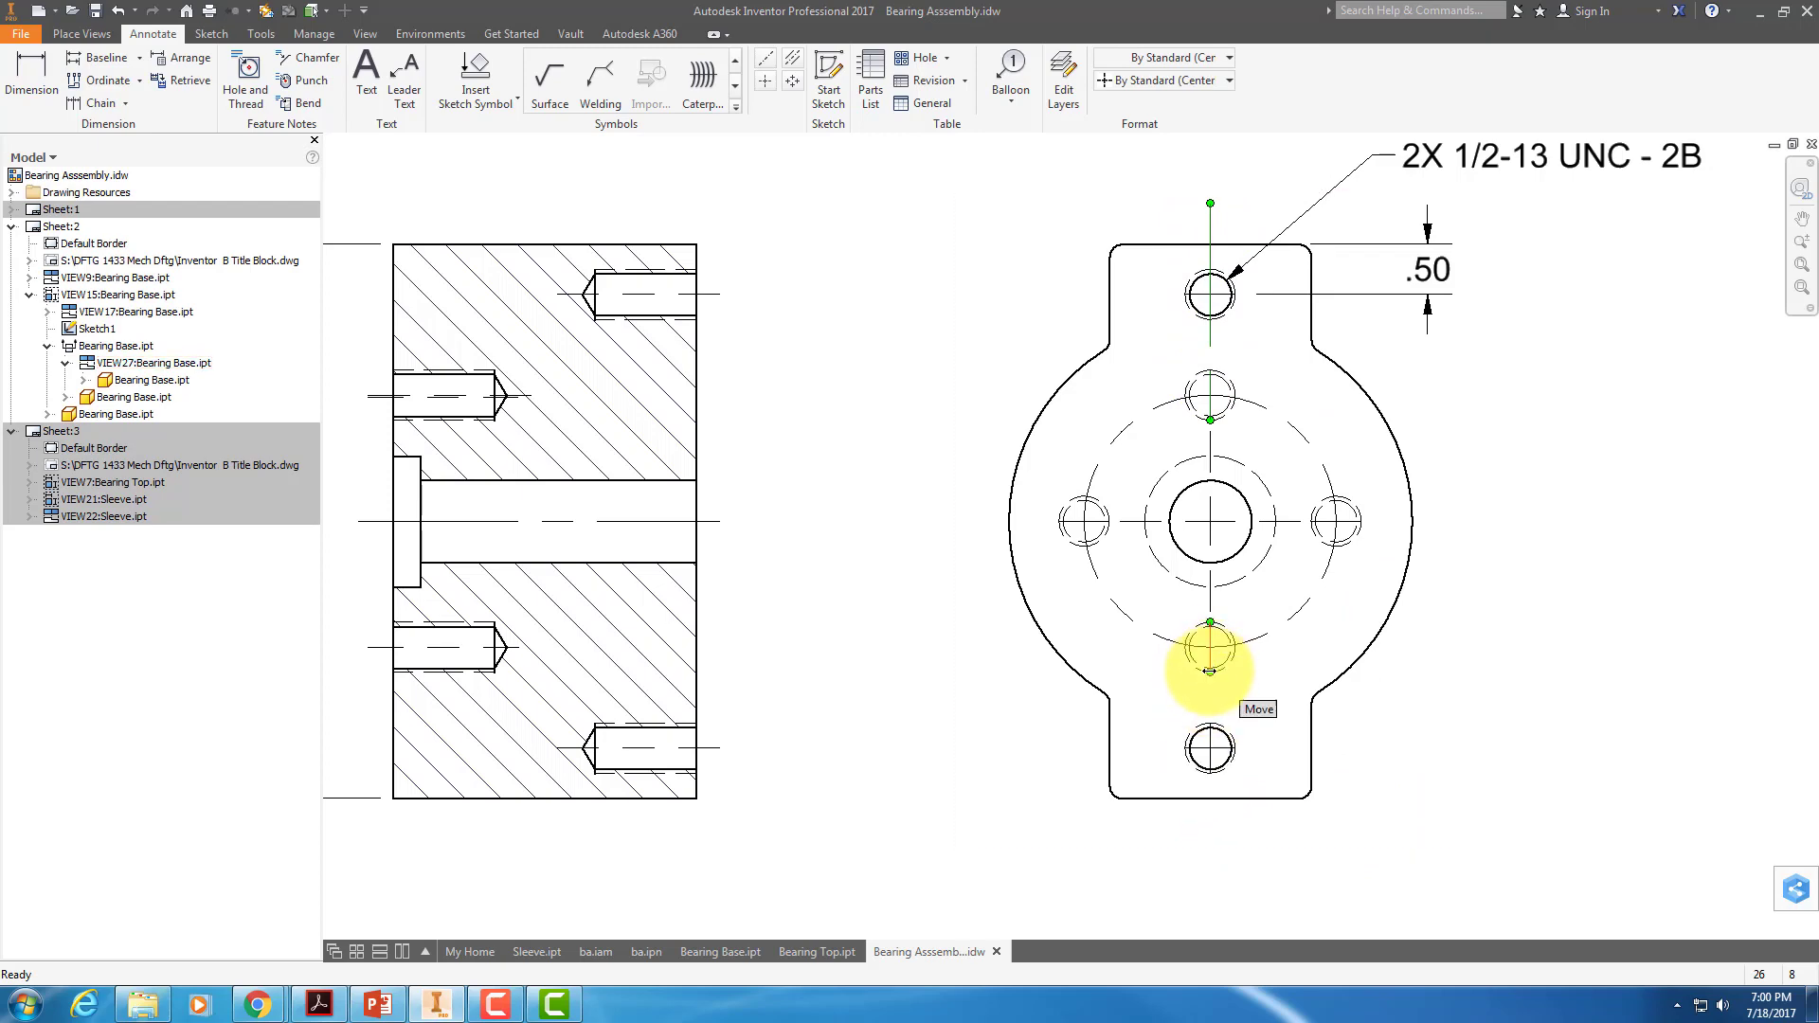
left_click_drag(1203, 772, 1220, 853)
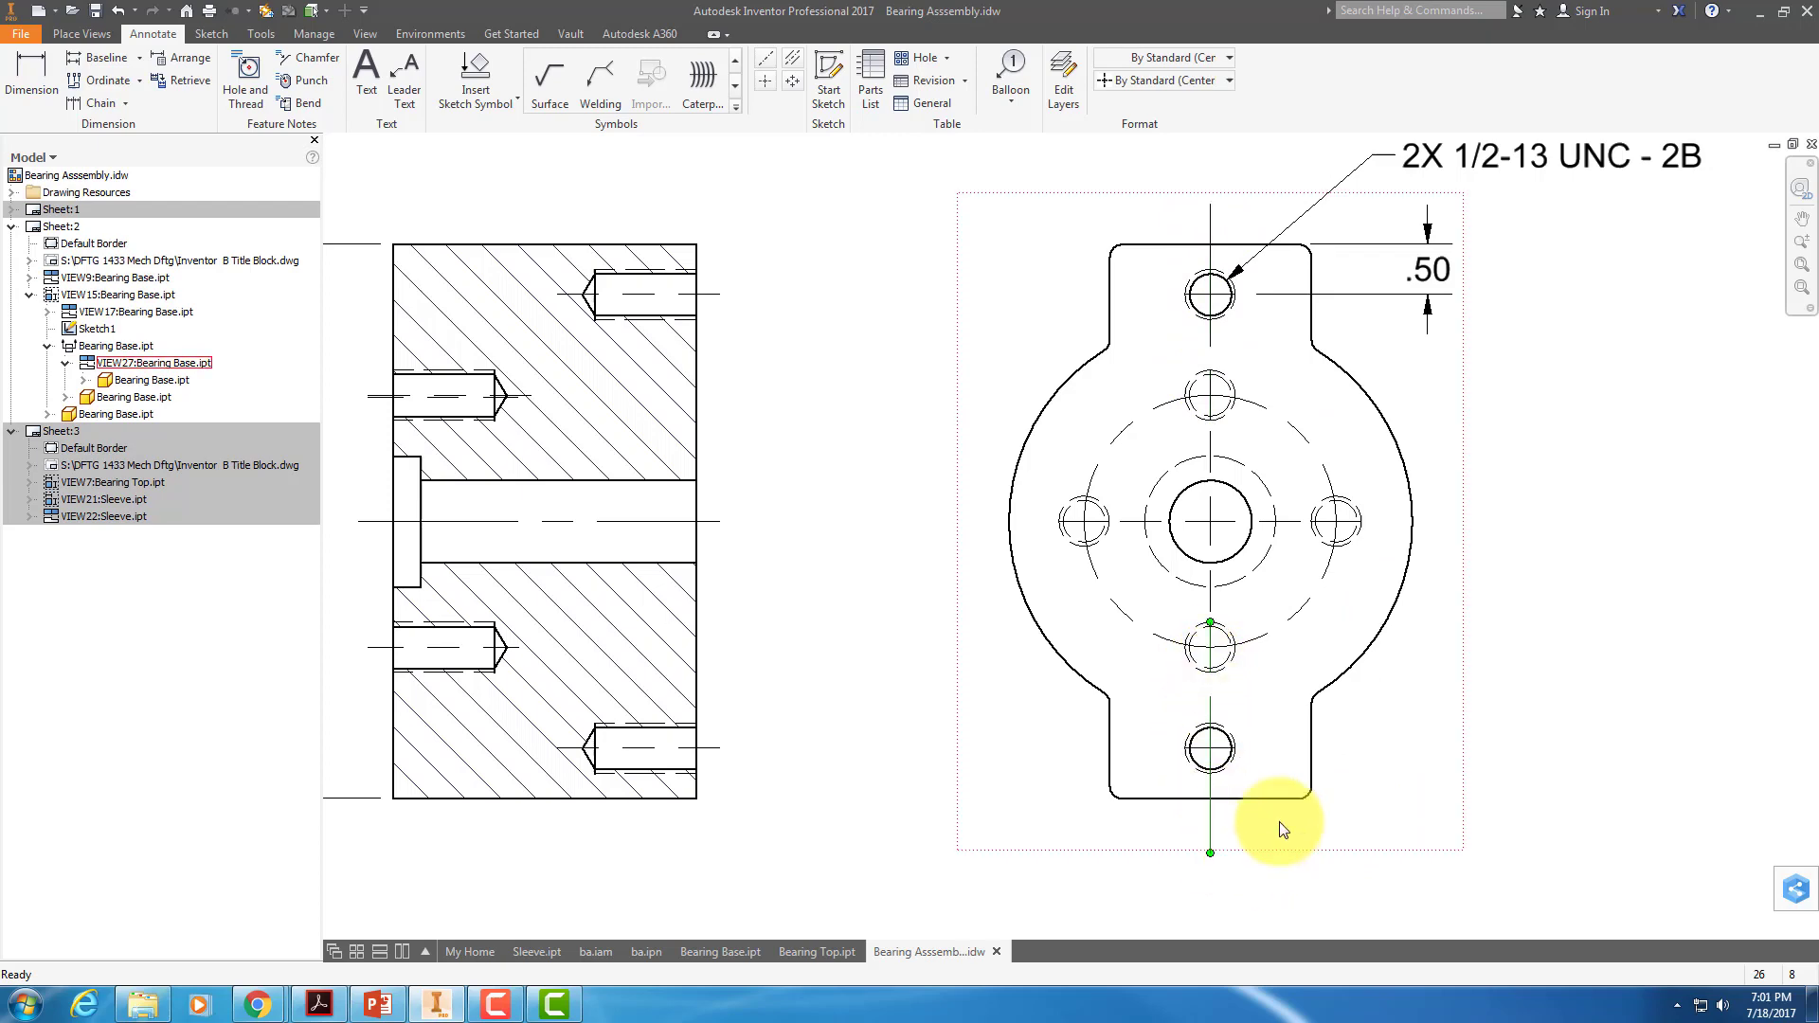
left_click(1426, 274)
double_click(1426, 275)
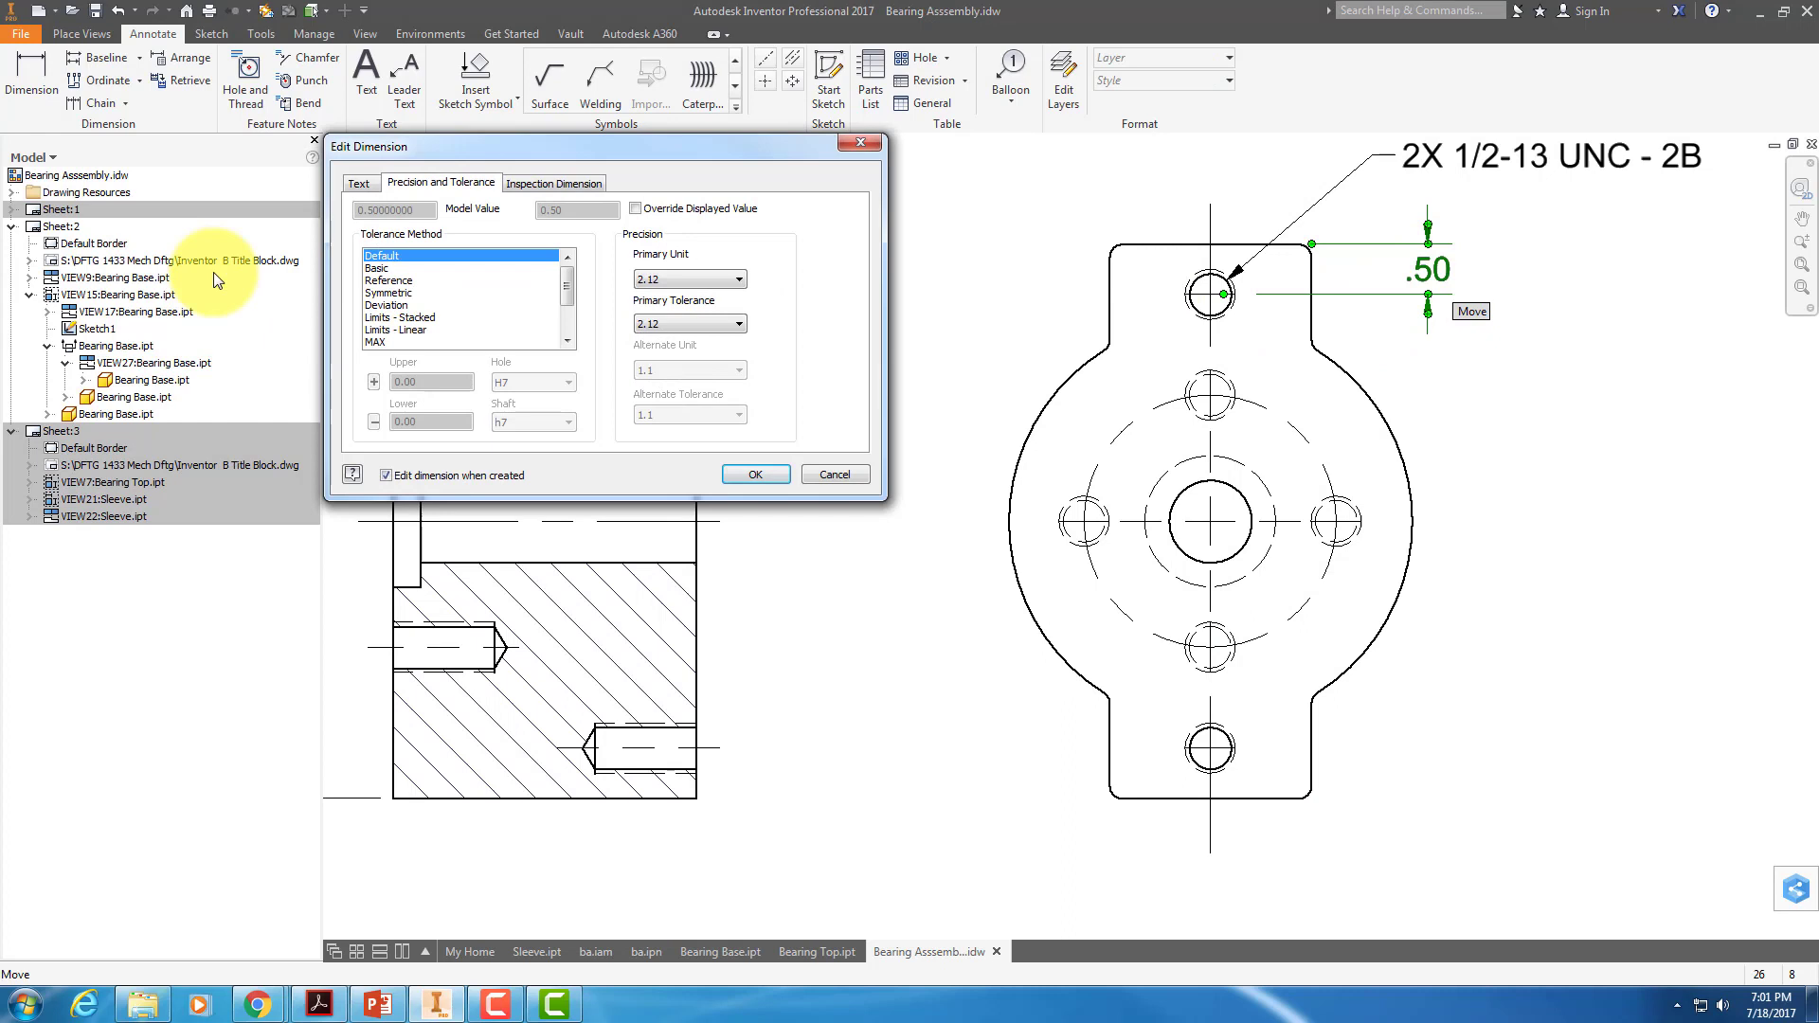
Prefix the hole dimension with 2X to read 2X .50, then zoom out to the full sheet.
left_click(360, 184)
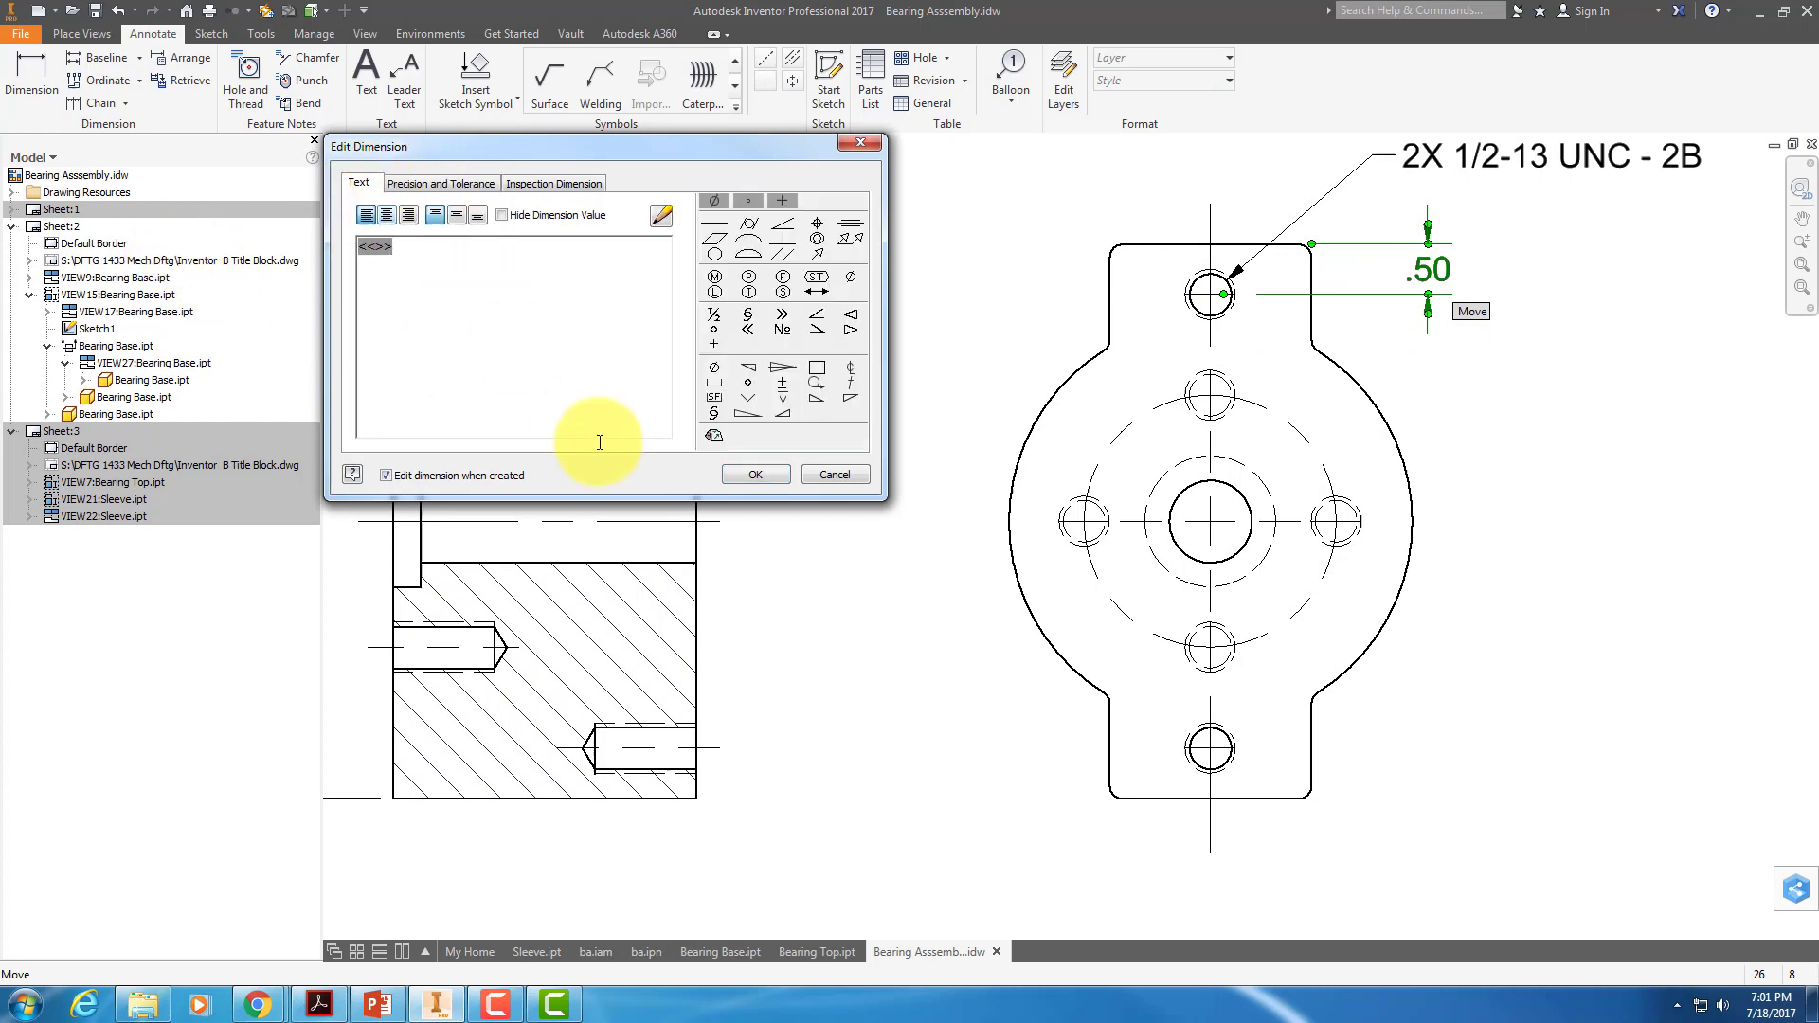
type("2X")
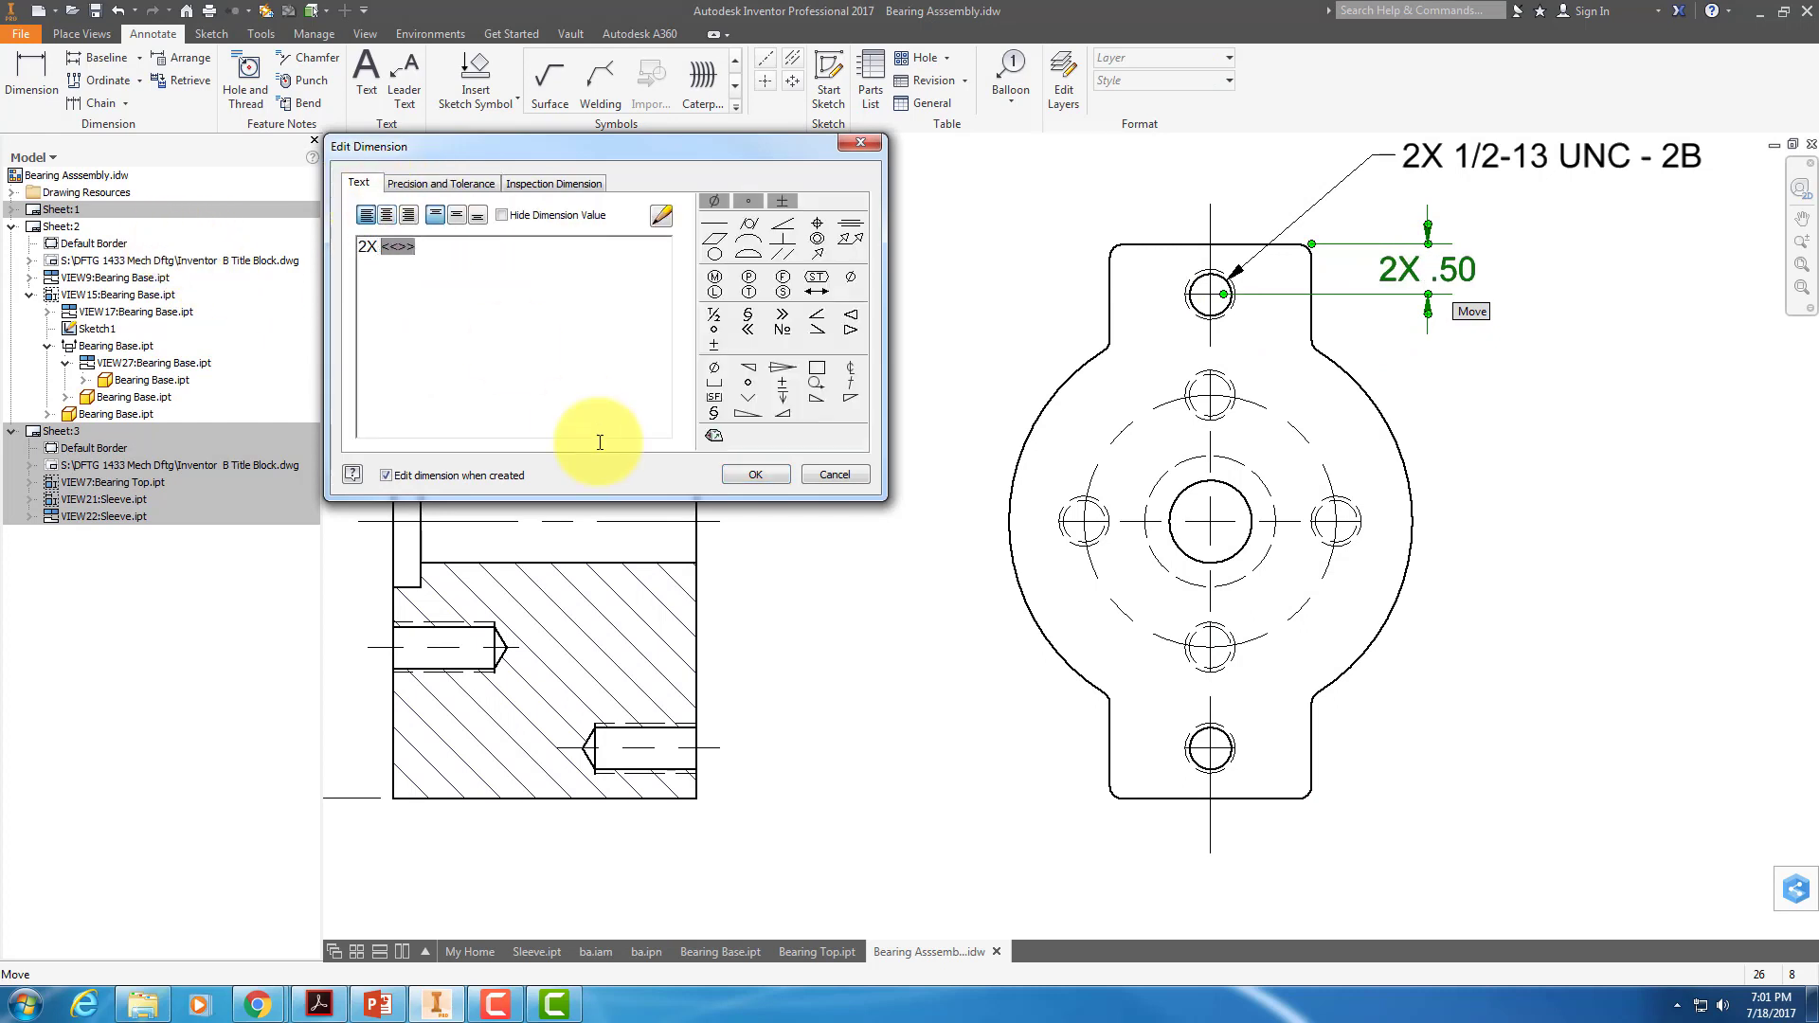
left_click(767, 474)
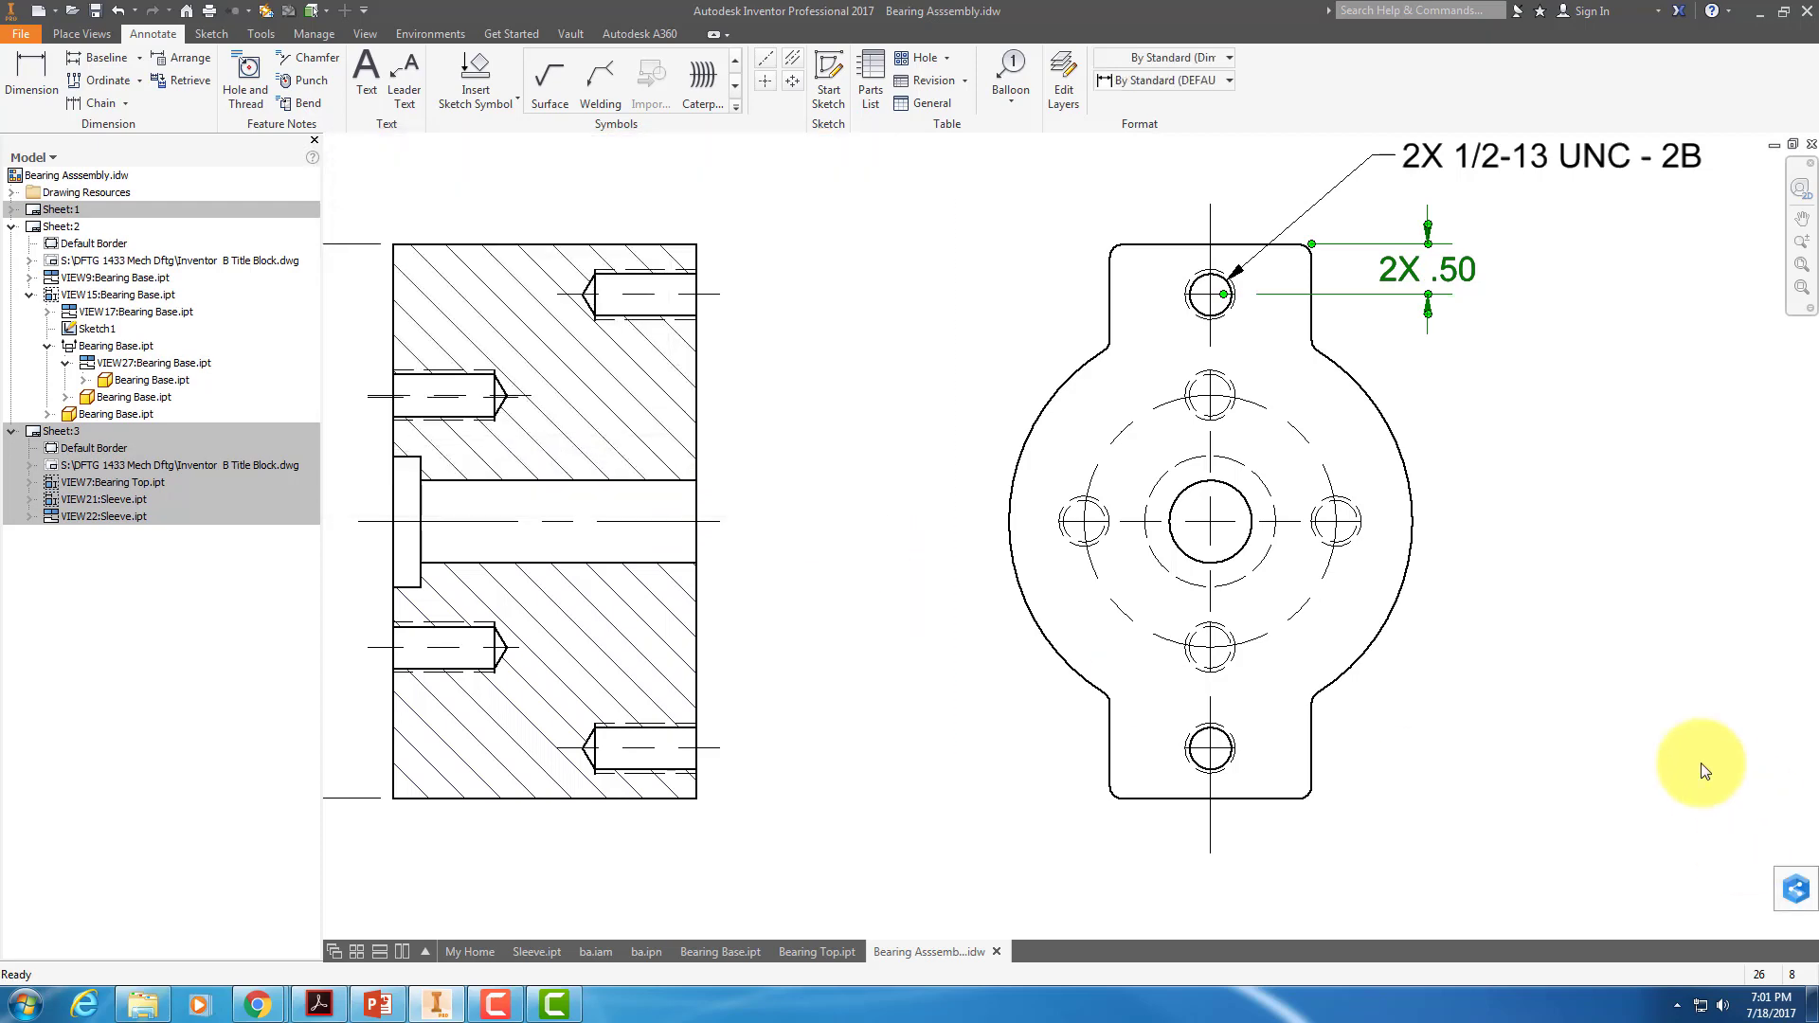
scroll(1364, 587, "down", 3)
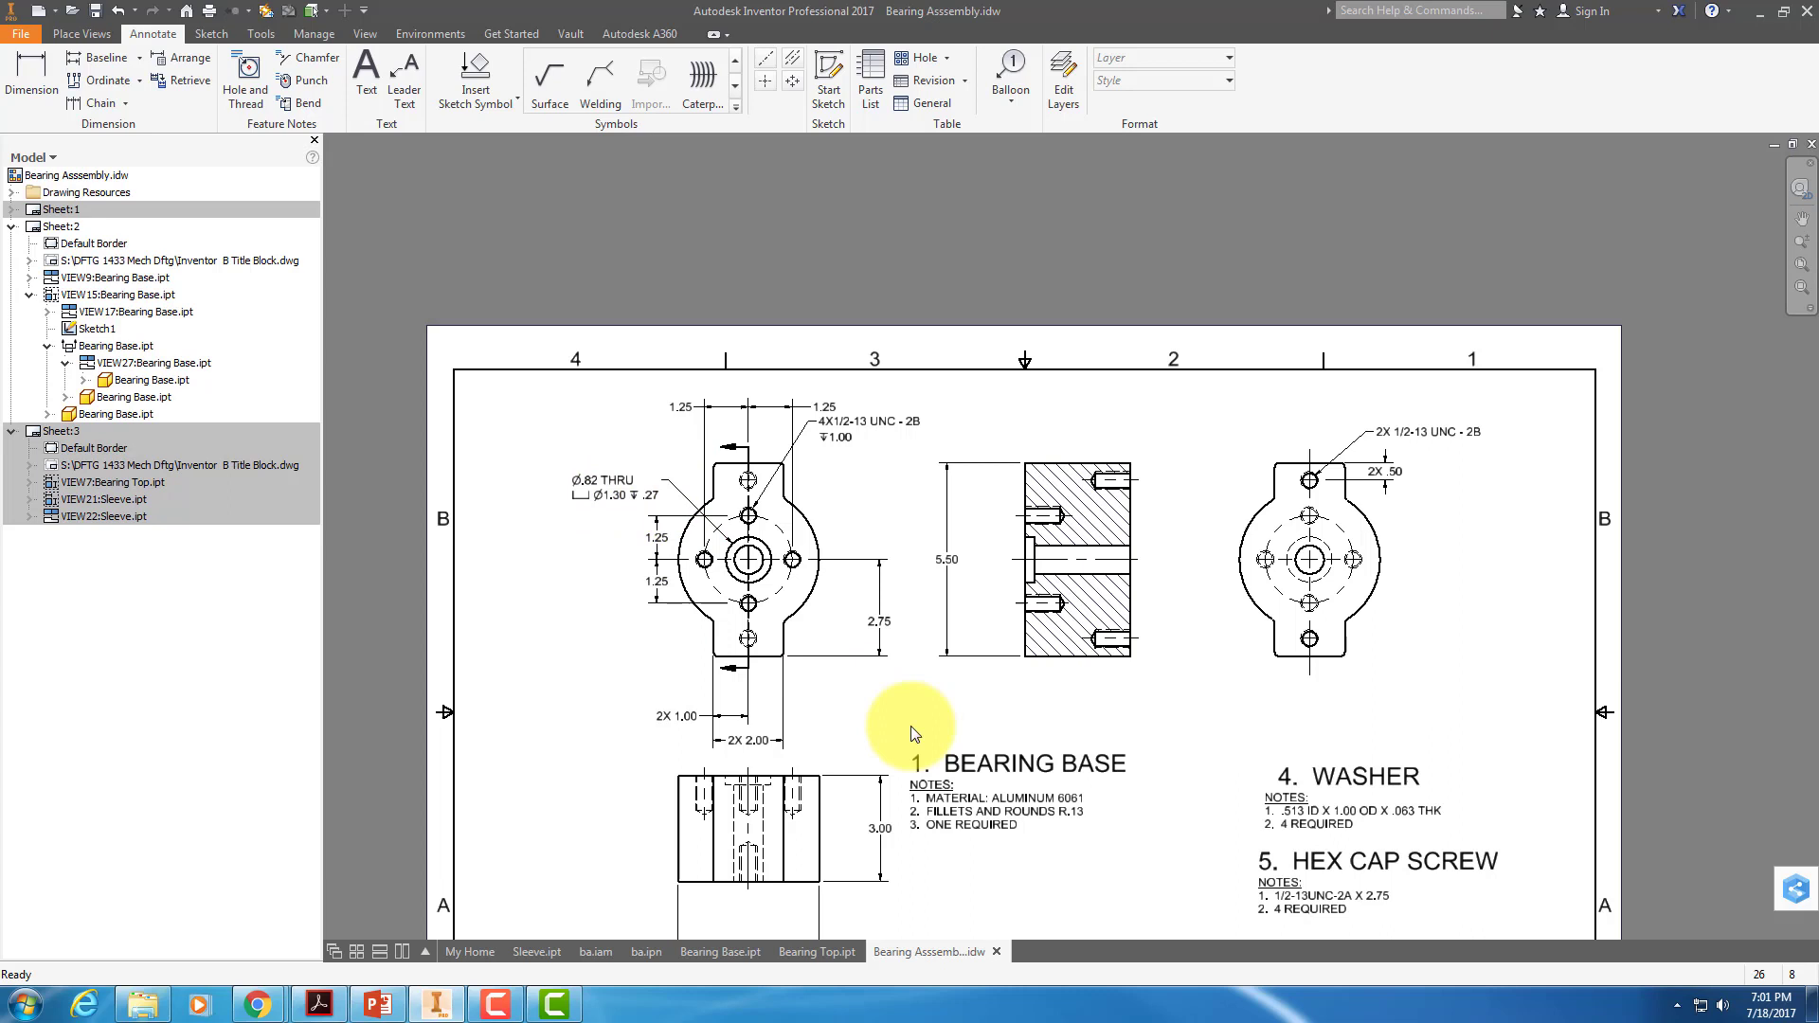
middle_click_drag(967, 758, 976, 616)
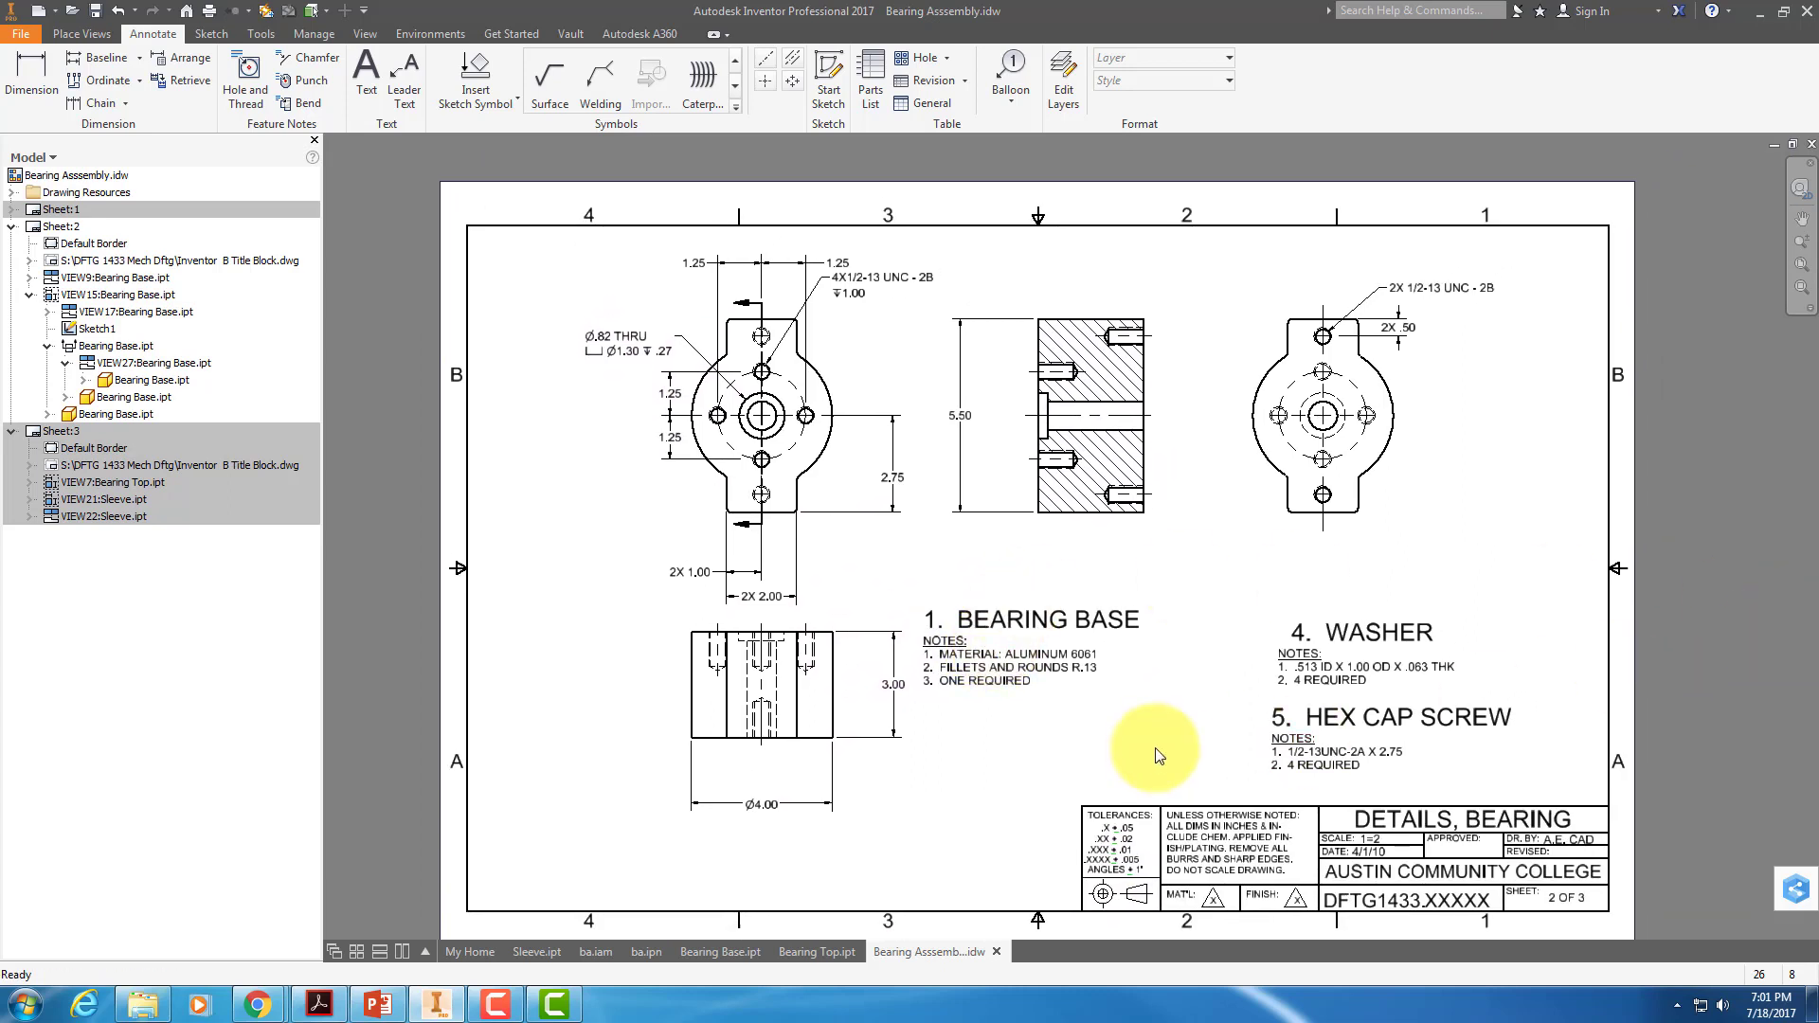
Correct the WASHER note's first line from .513 to .531 ID X 1.00 OD X .063 THK.
left_click(1324, 670)
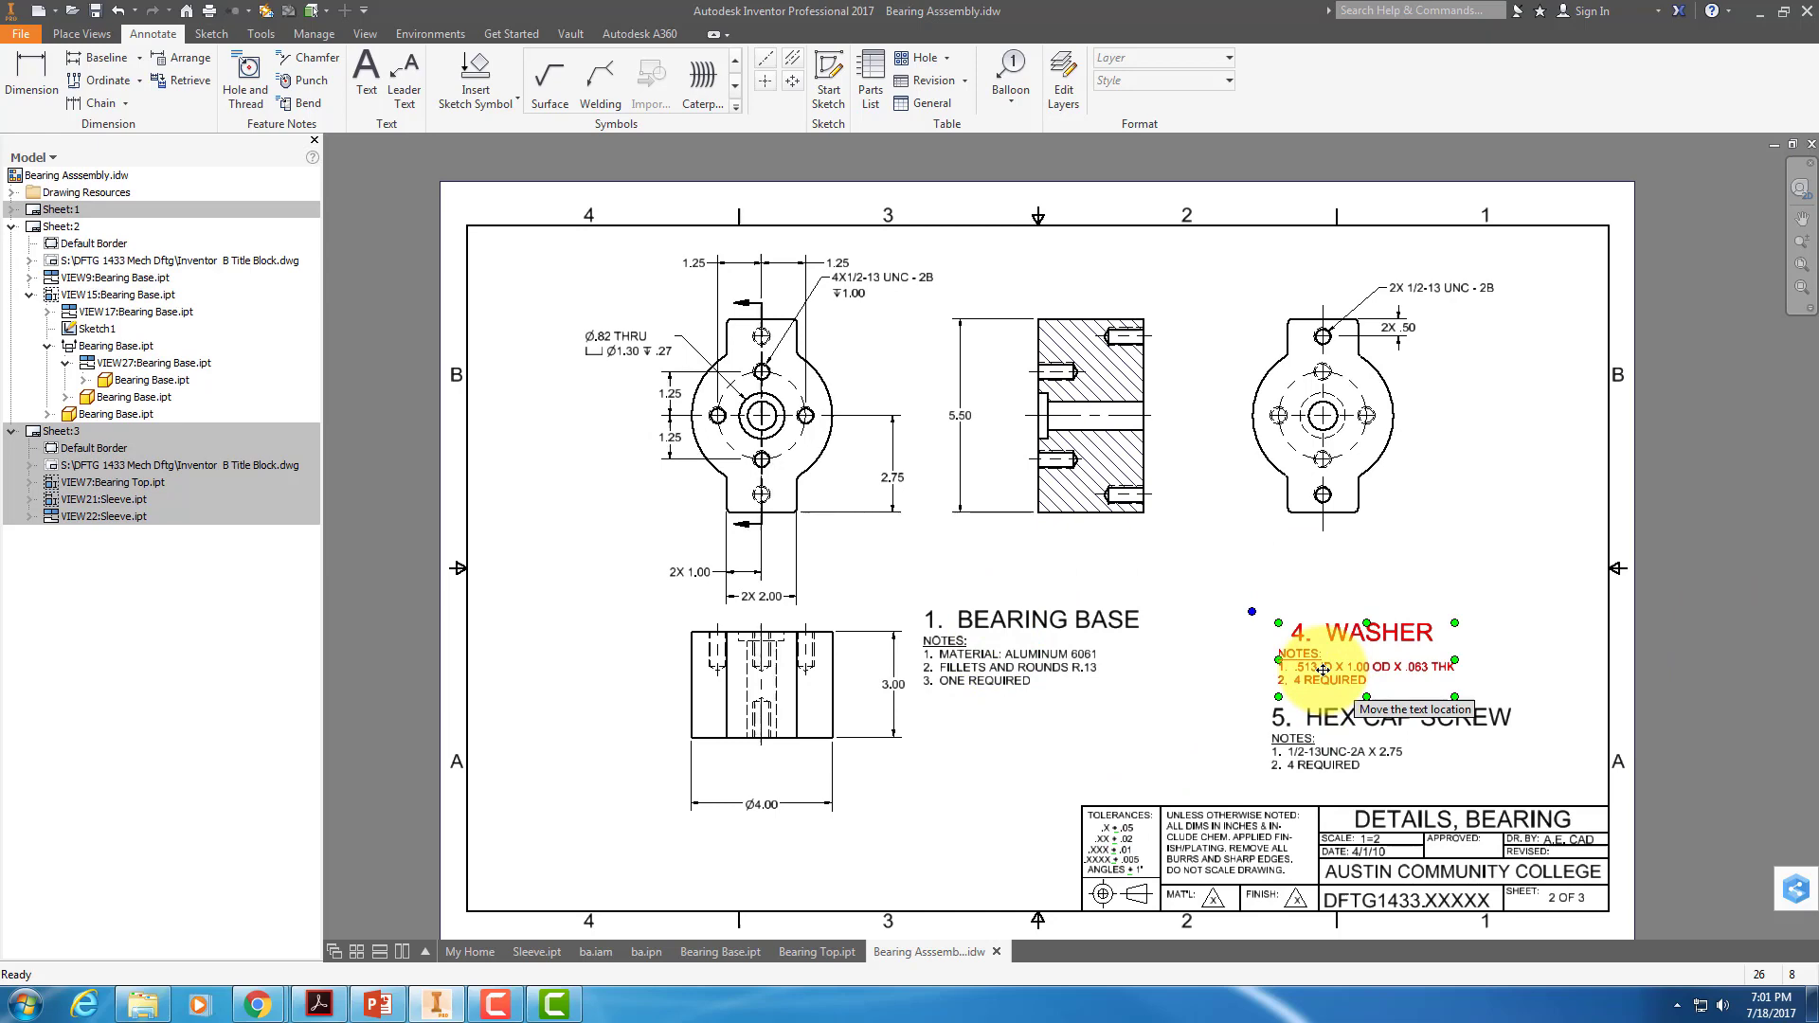
double_click(1323, 671)
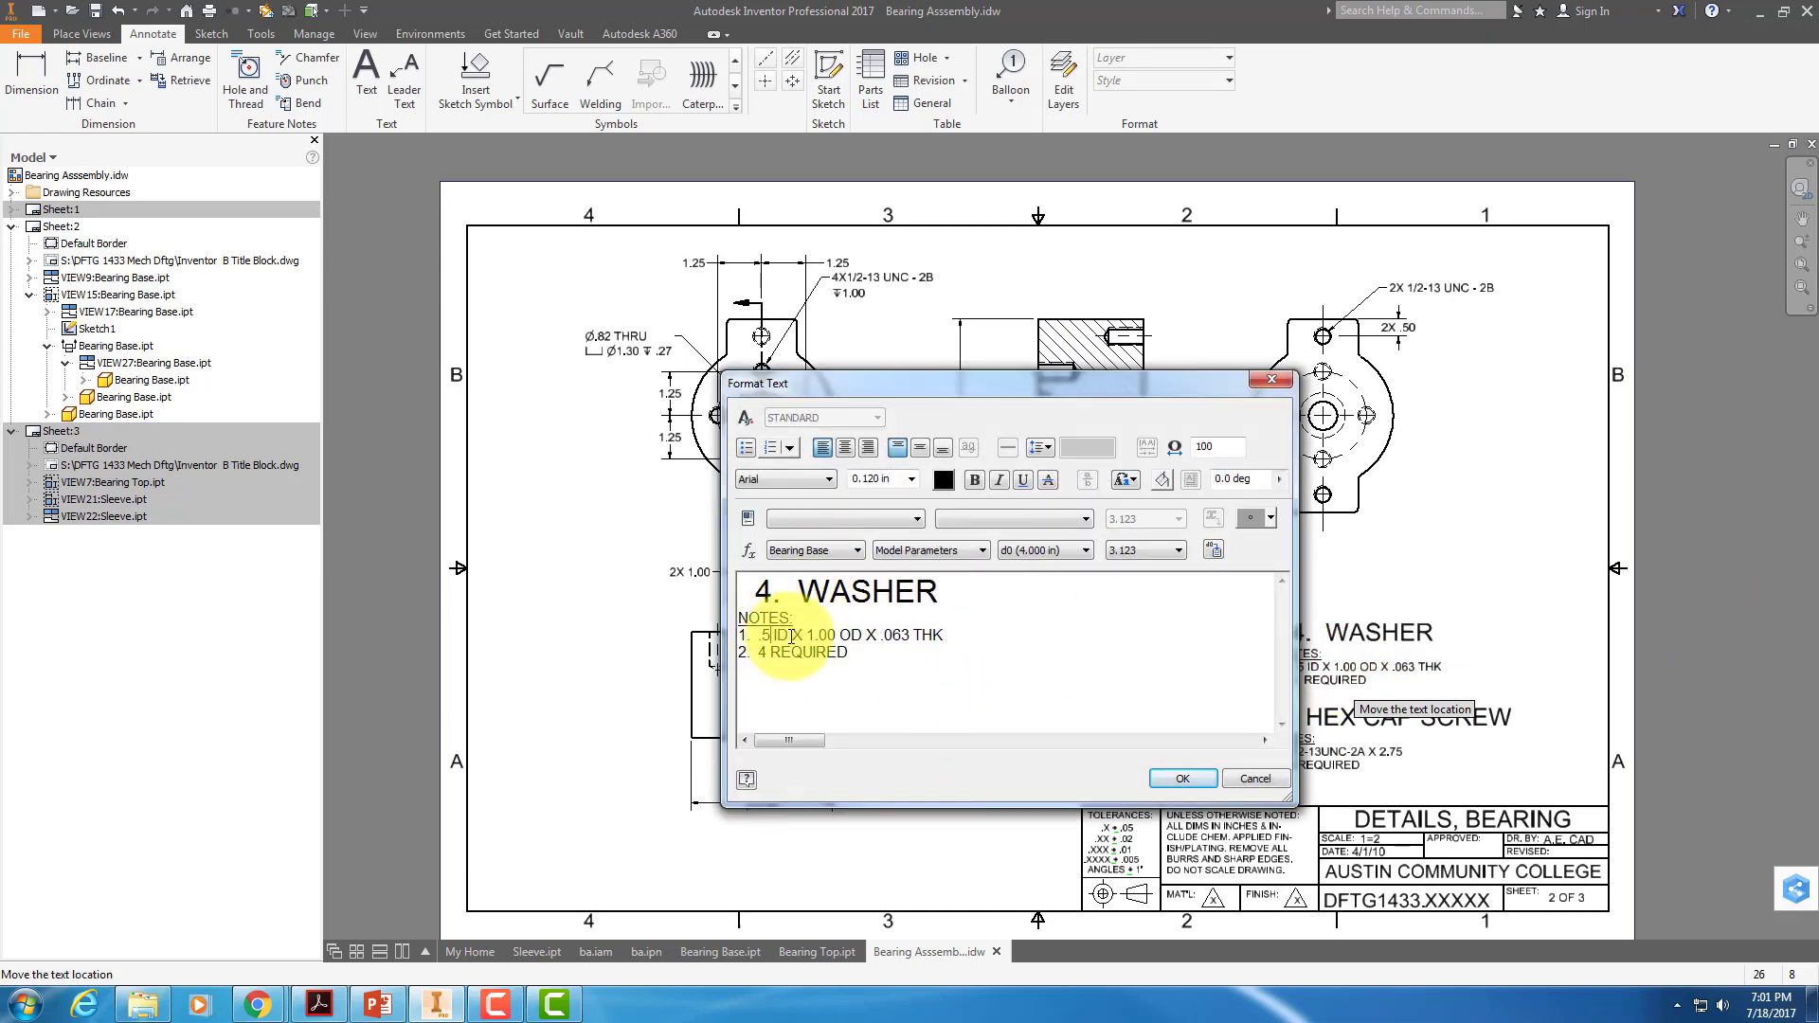
left_click(1186, 777)
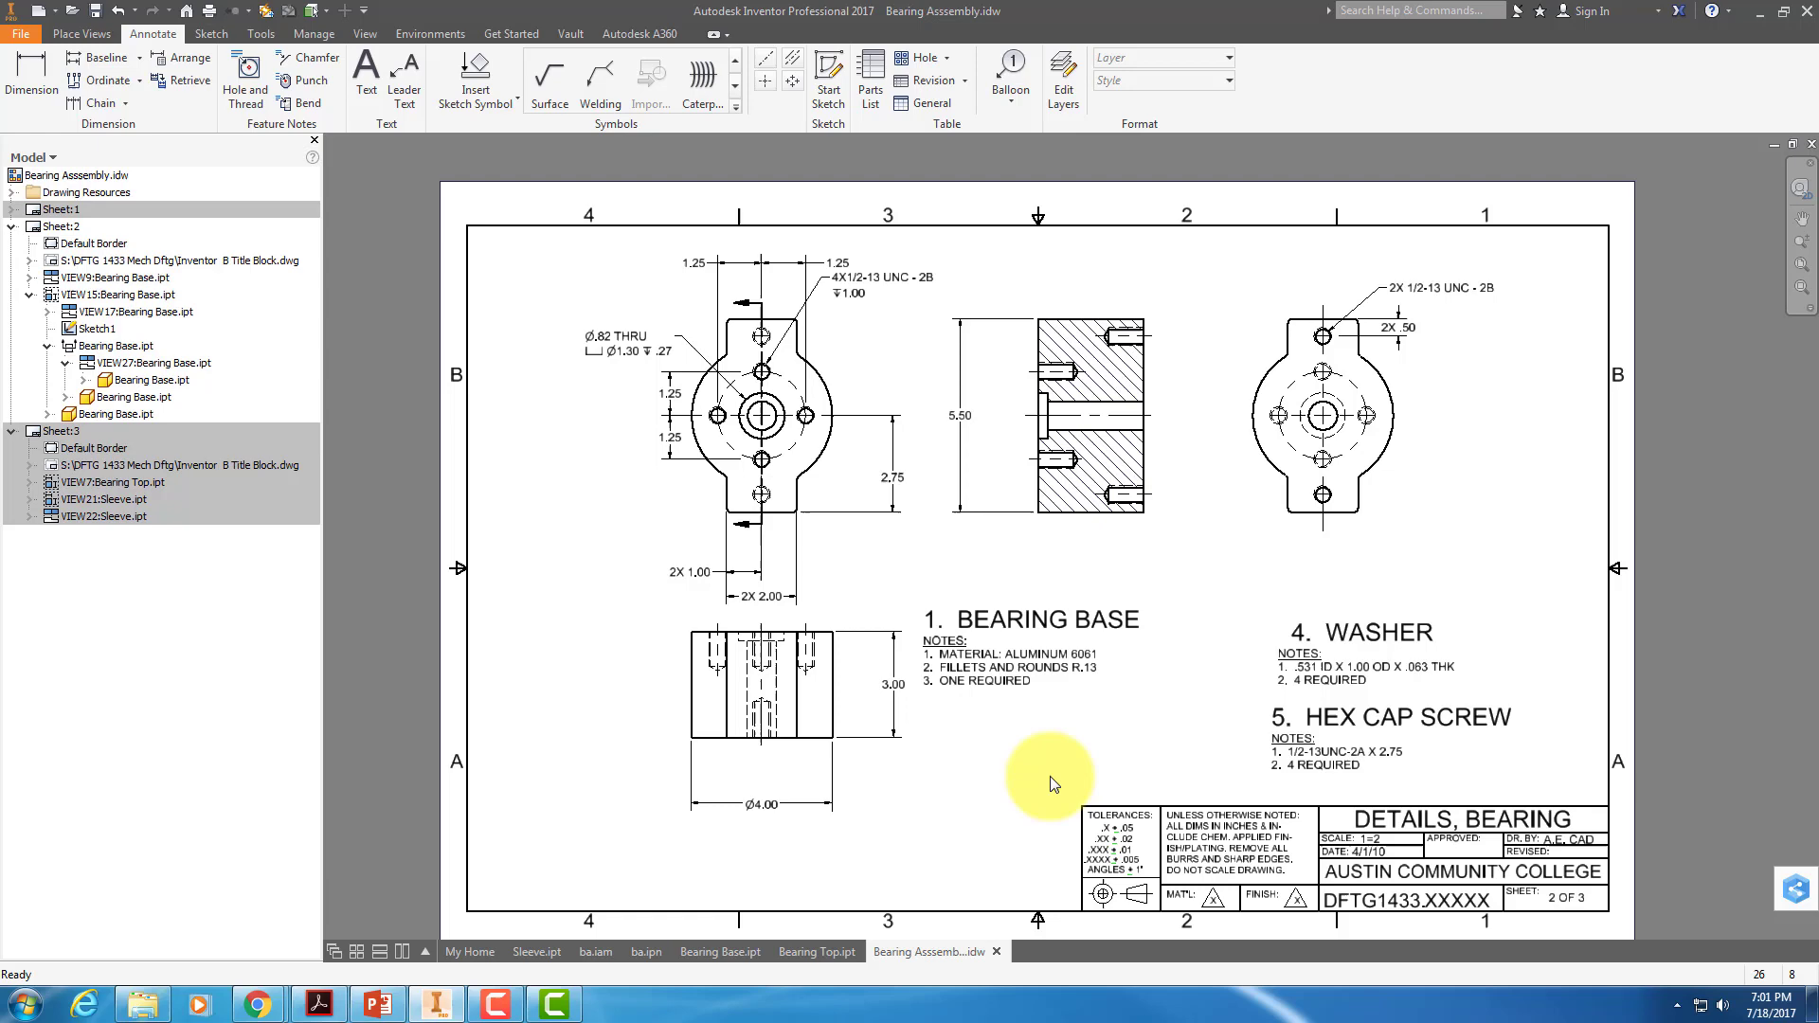
On sheet 3, move the sleeve side and end views up beside the bearing top views.
double_click(59, 432)
mouse_move(1191, 747)
middle_mouse_down()
mouse_move(1196, 708)
mouse_move(1120, 687)
middle_mouse_up()
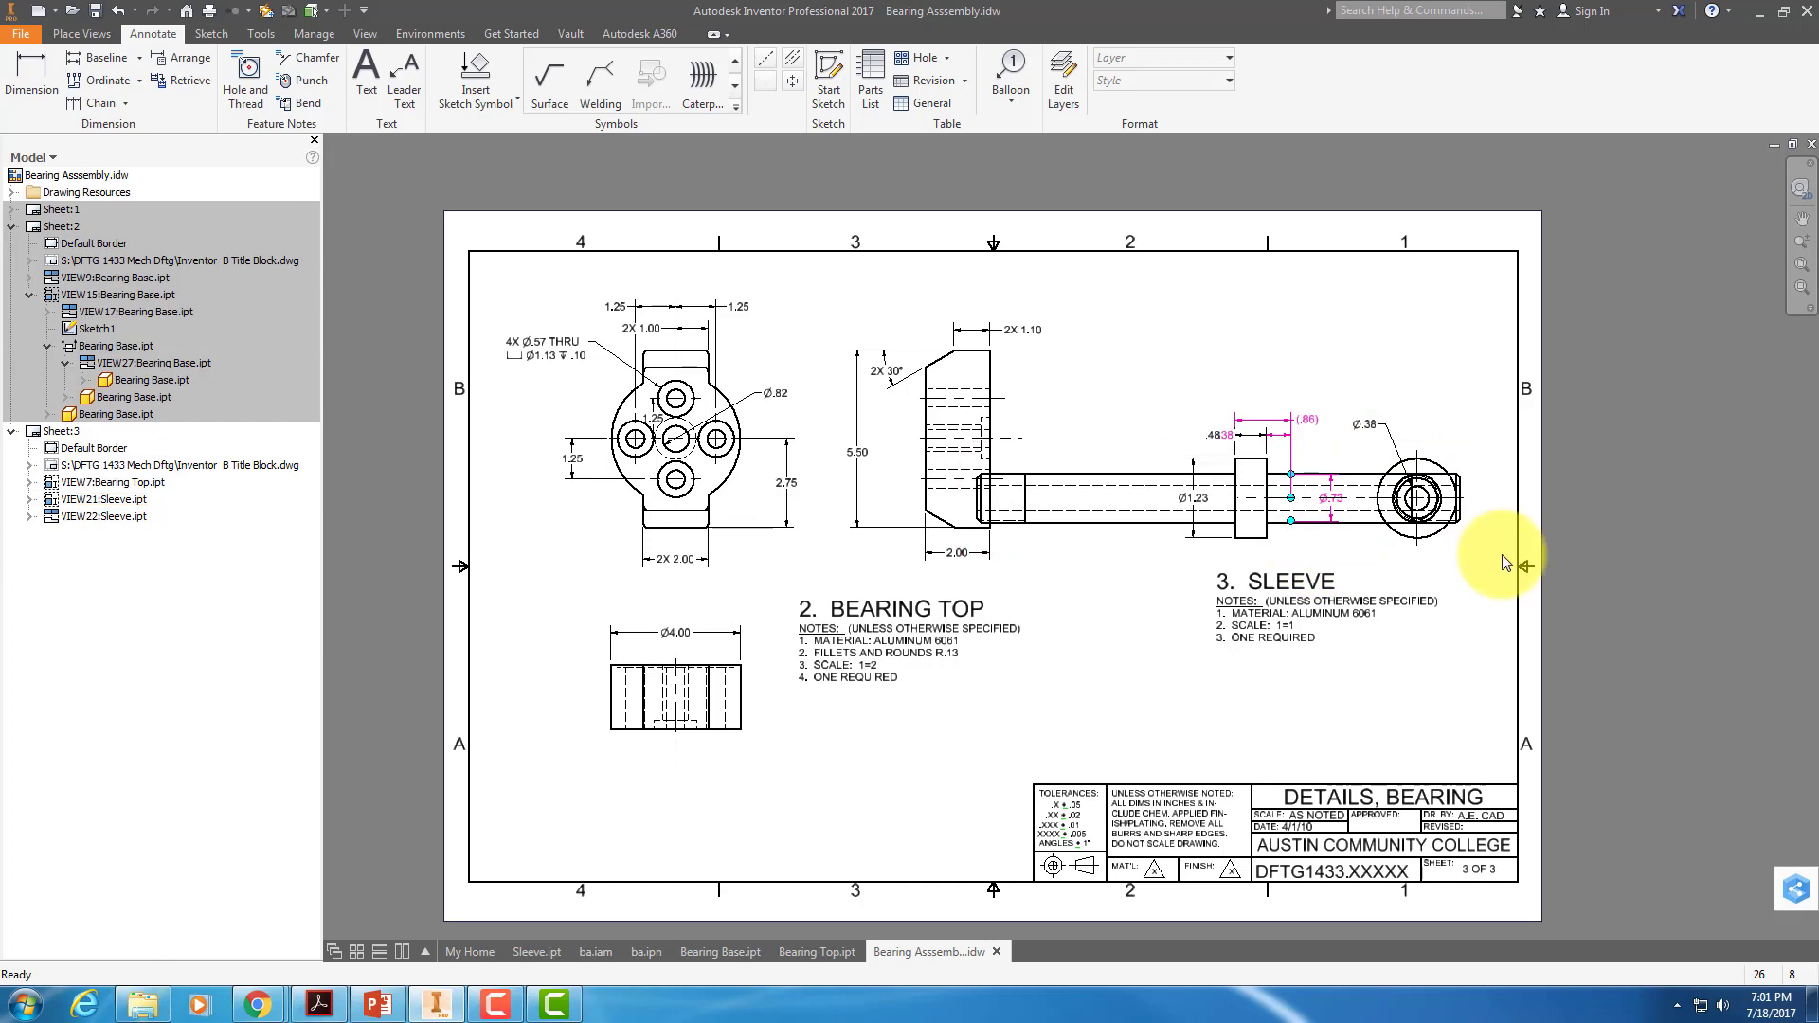
left_click(1137, 457)
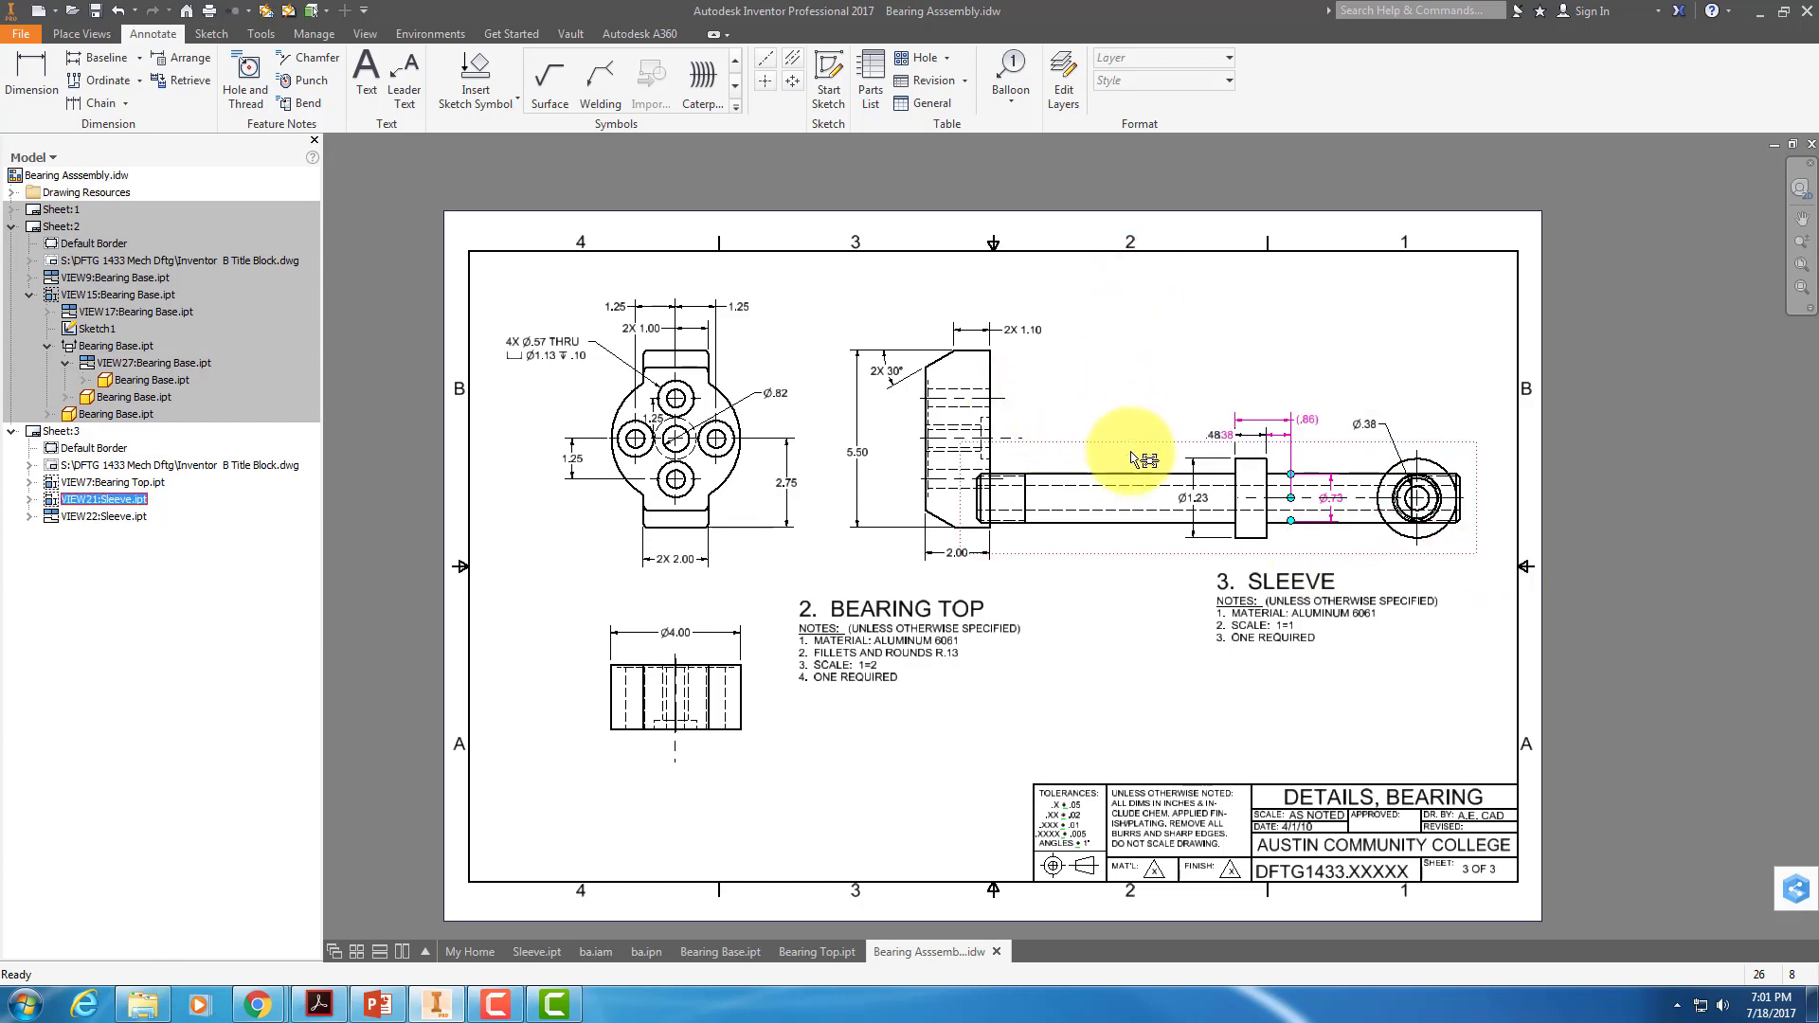
mouse_move(1171, 435)
left_mouse_down()
mouse_move(1169, 418)
mouse_move(914, 458)
mouse_move(962, 458)
left_mouse_up()
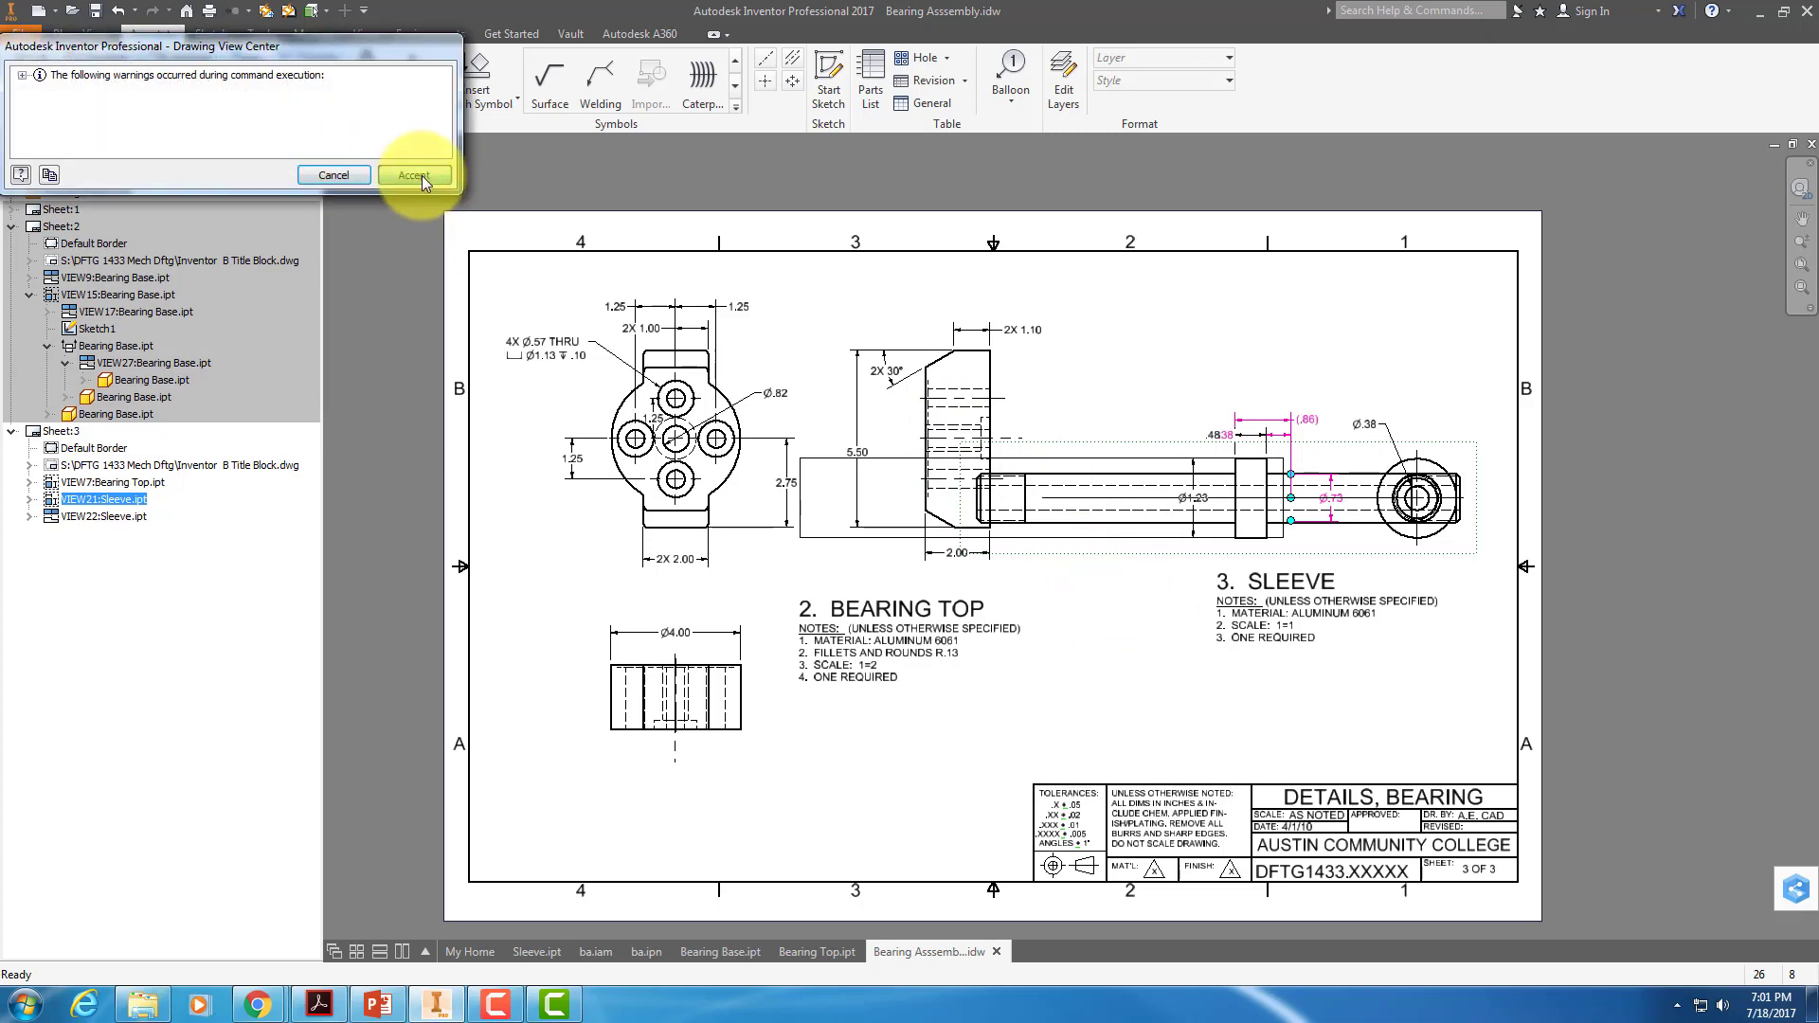
left_click(414, 176)
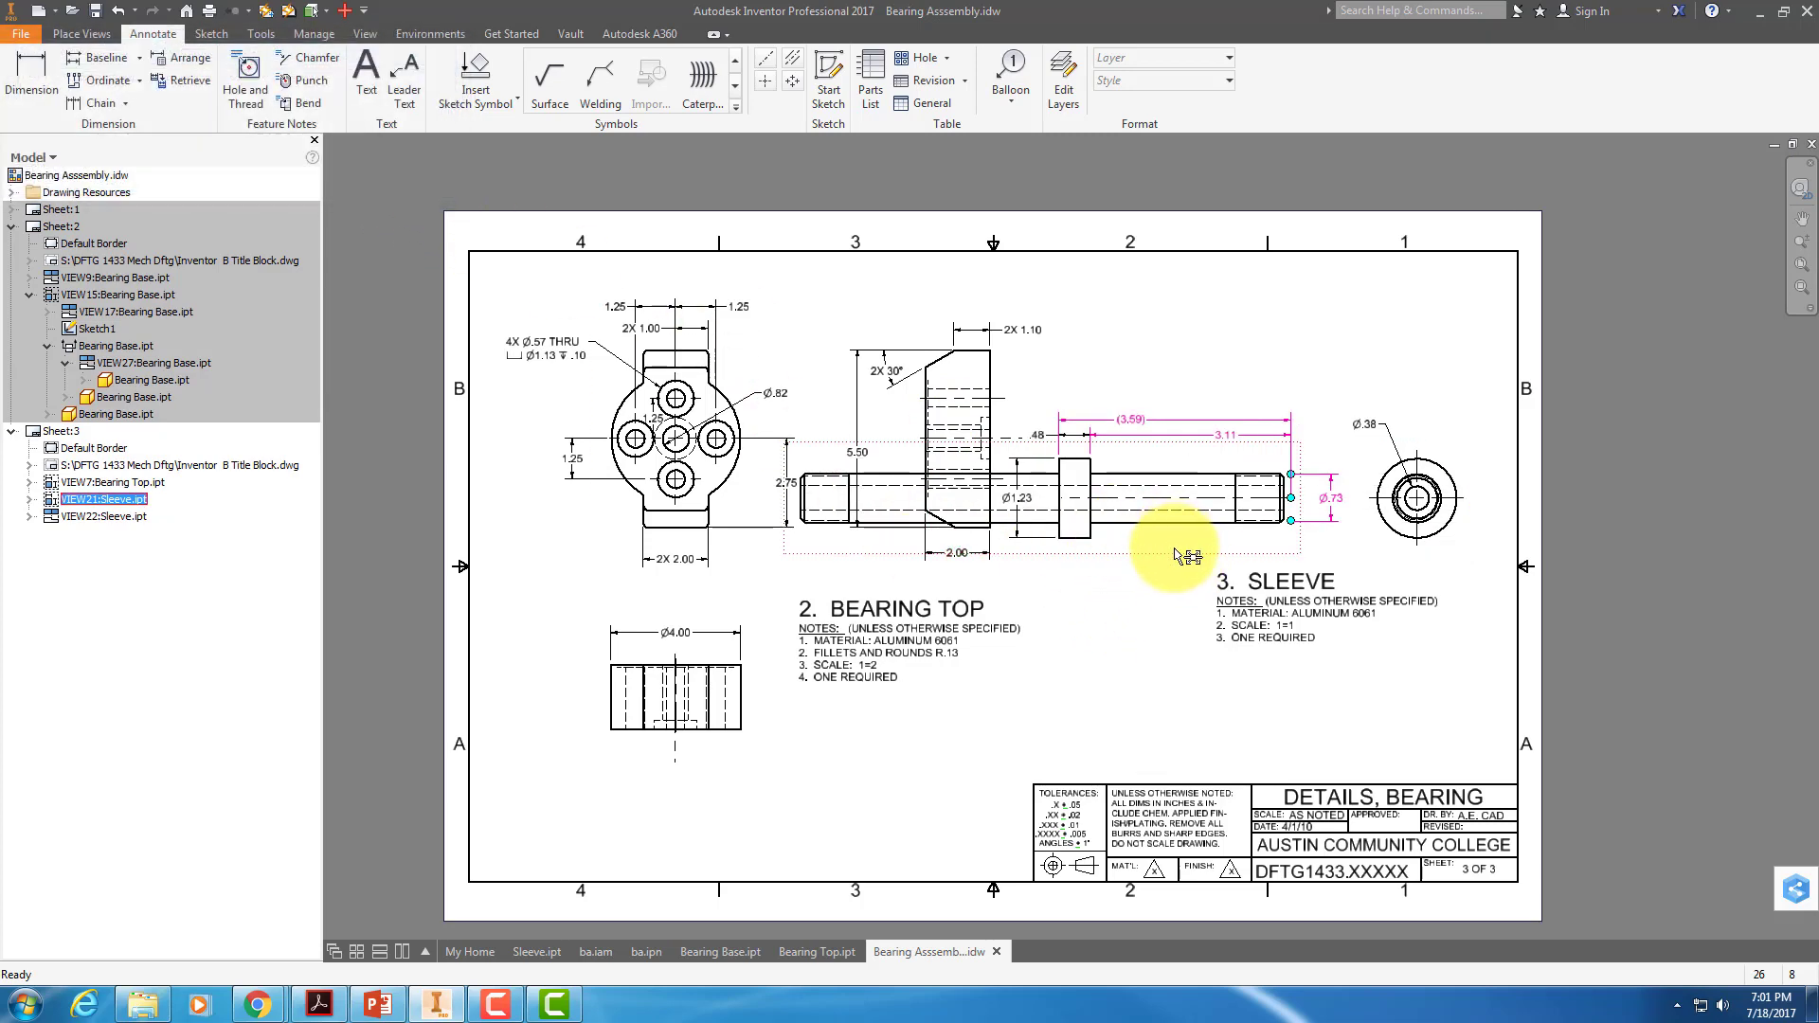
left_click_drag(1236, 531, 1251, 469)
left_click(412, 179)
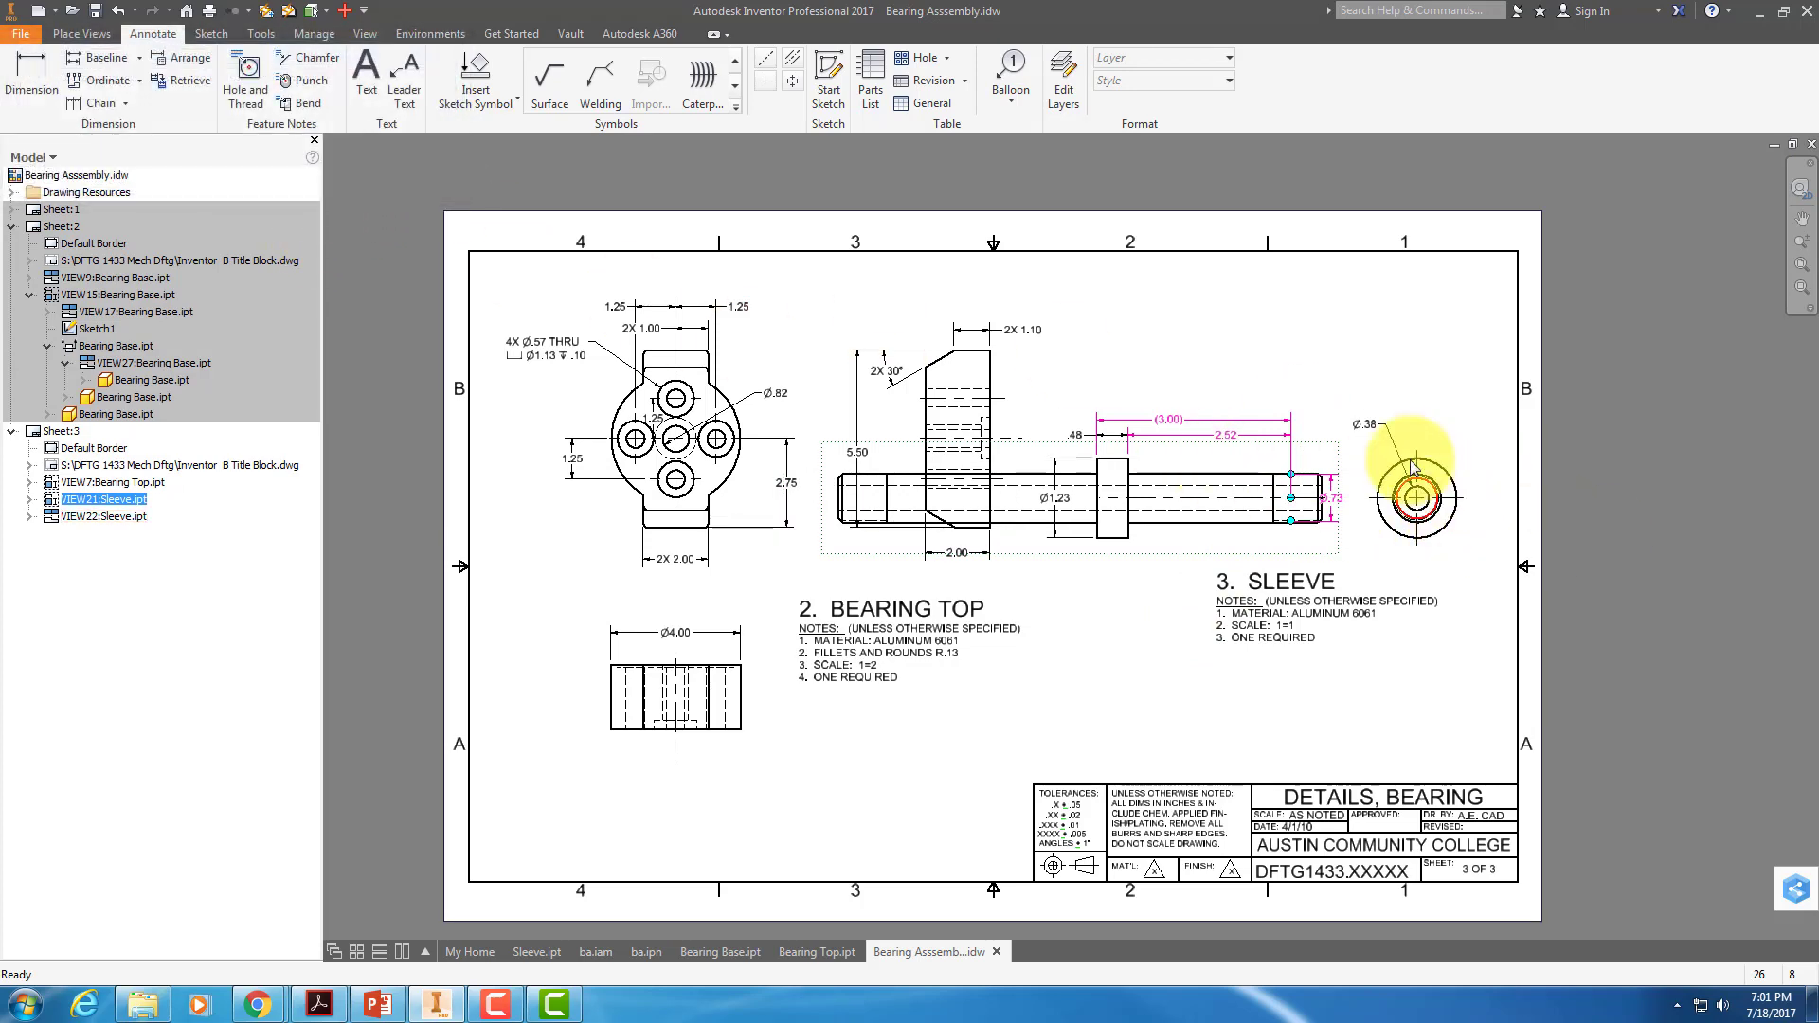
mouse_move(1448, 456)
left_mouse_down()
mouse_move(1502, 284)
mouse_move(1393, 252)
mouse_move(1492, 343)
left_mouse_up()
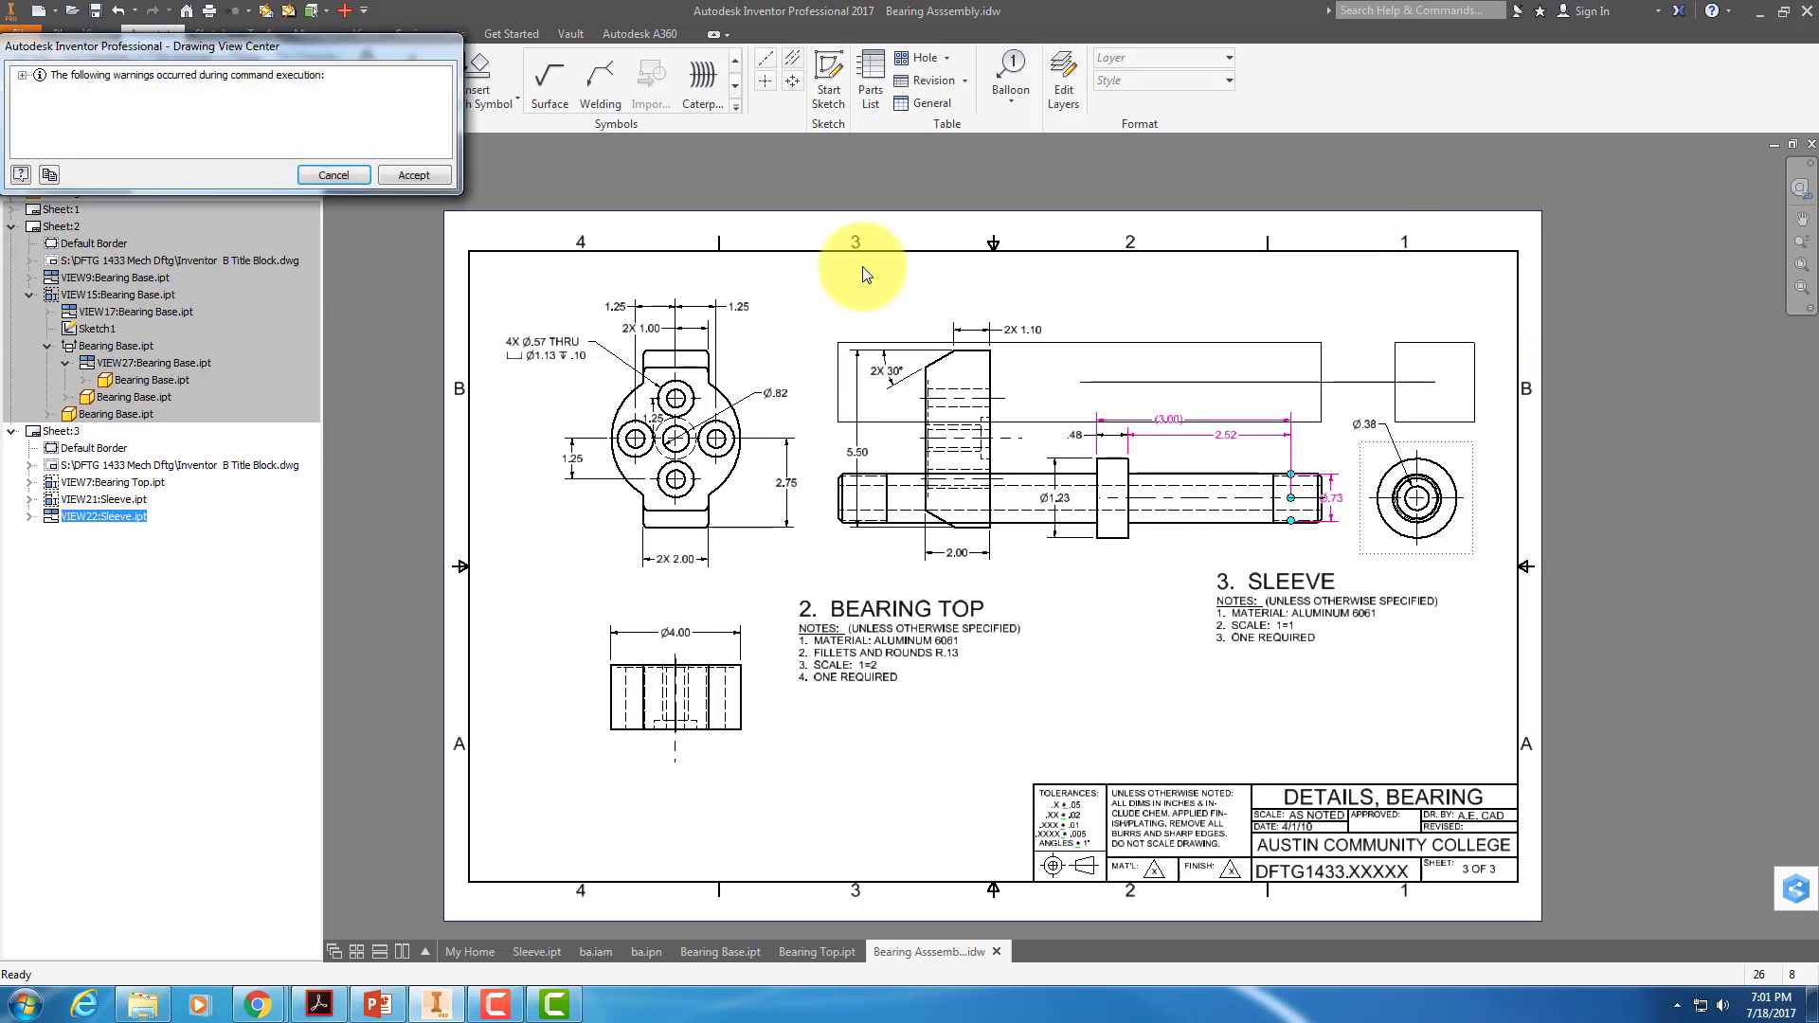
left_click(436, 172)
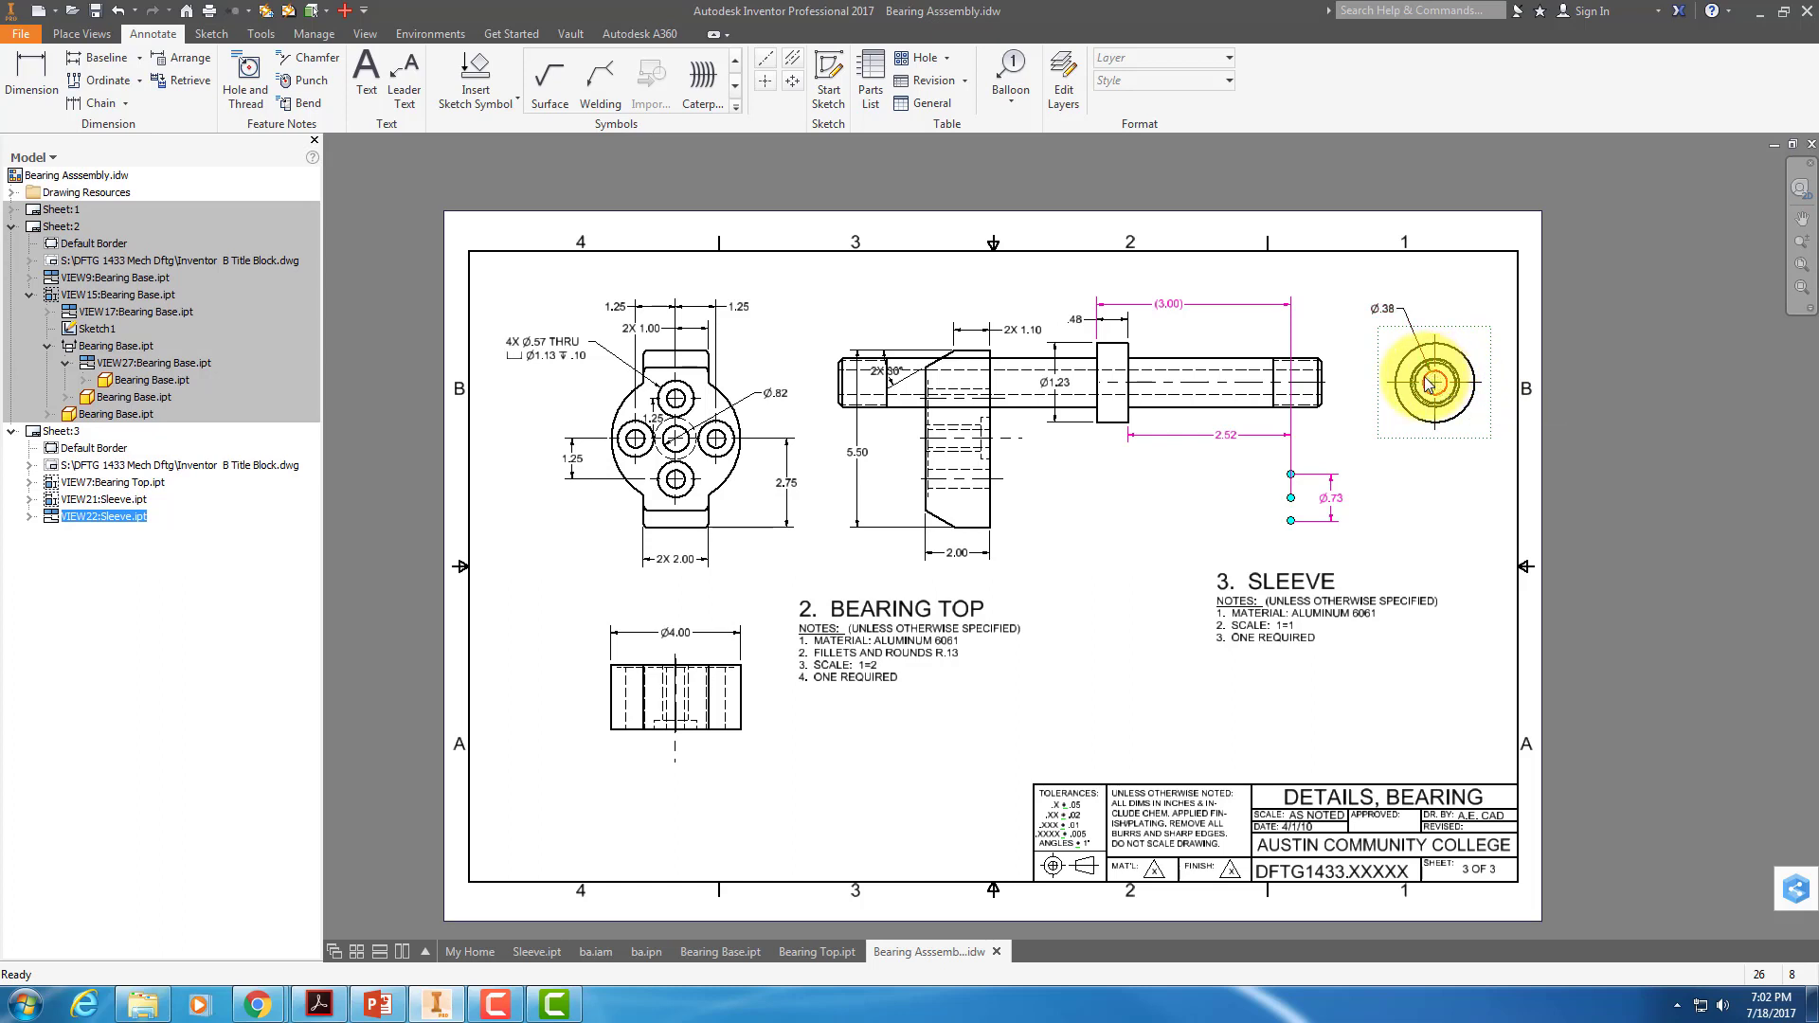
Delete the Ø.73, 2.52 and 3.00 dimensions from the sleeve.
left_click(1332, 501)
key("Delete")
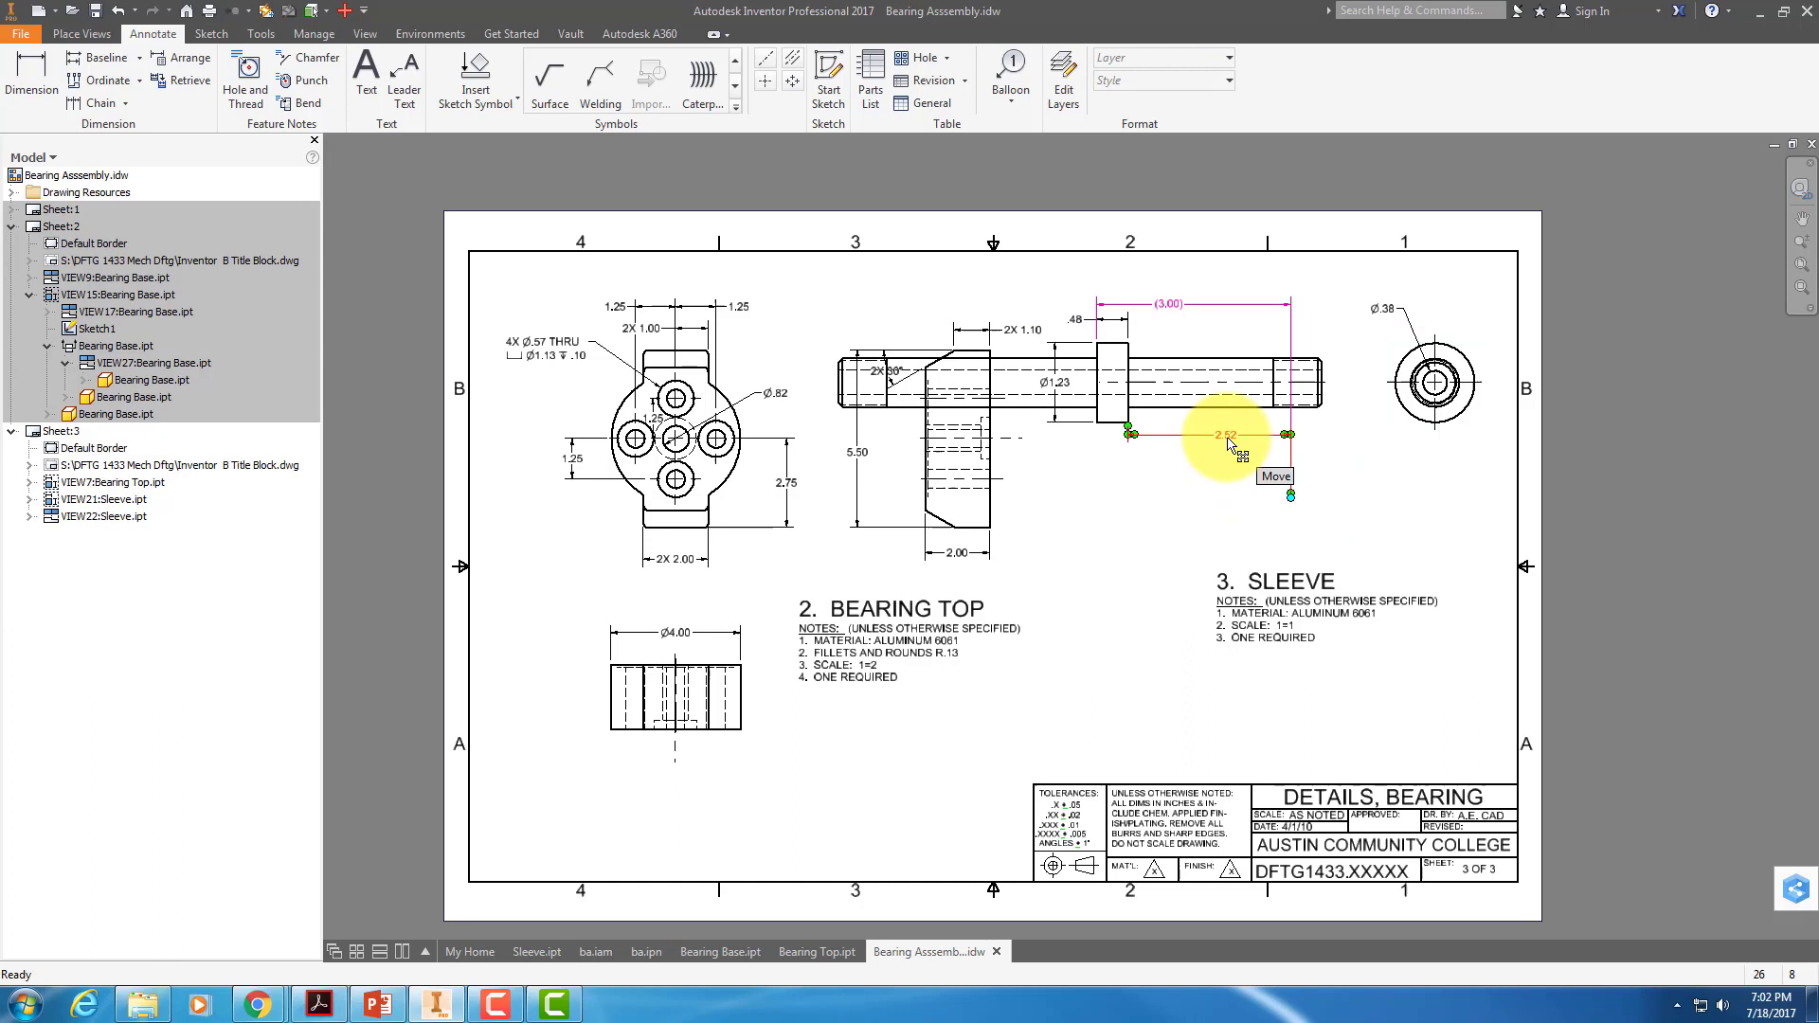
left_click(1208, 436)
key("Delete")
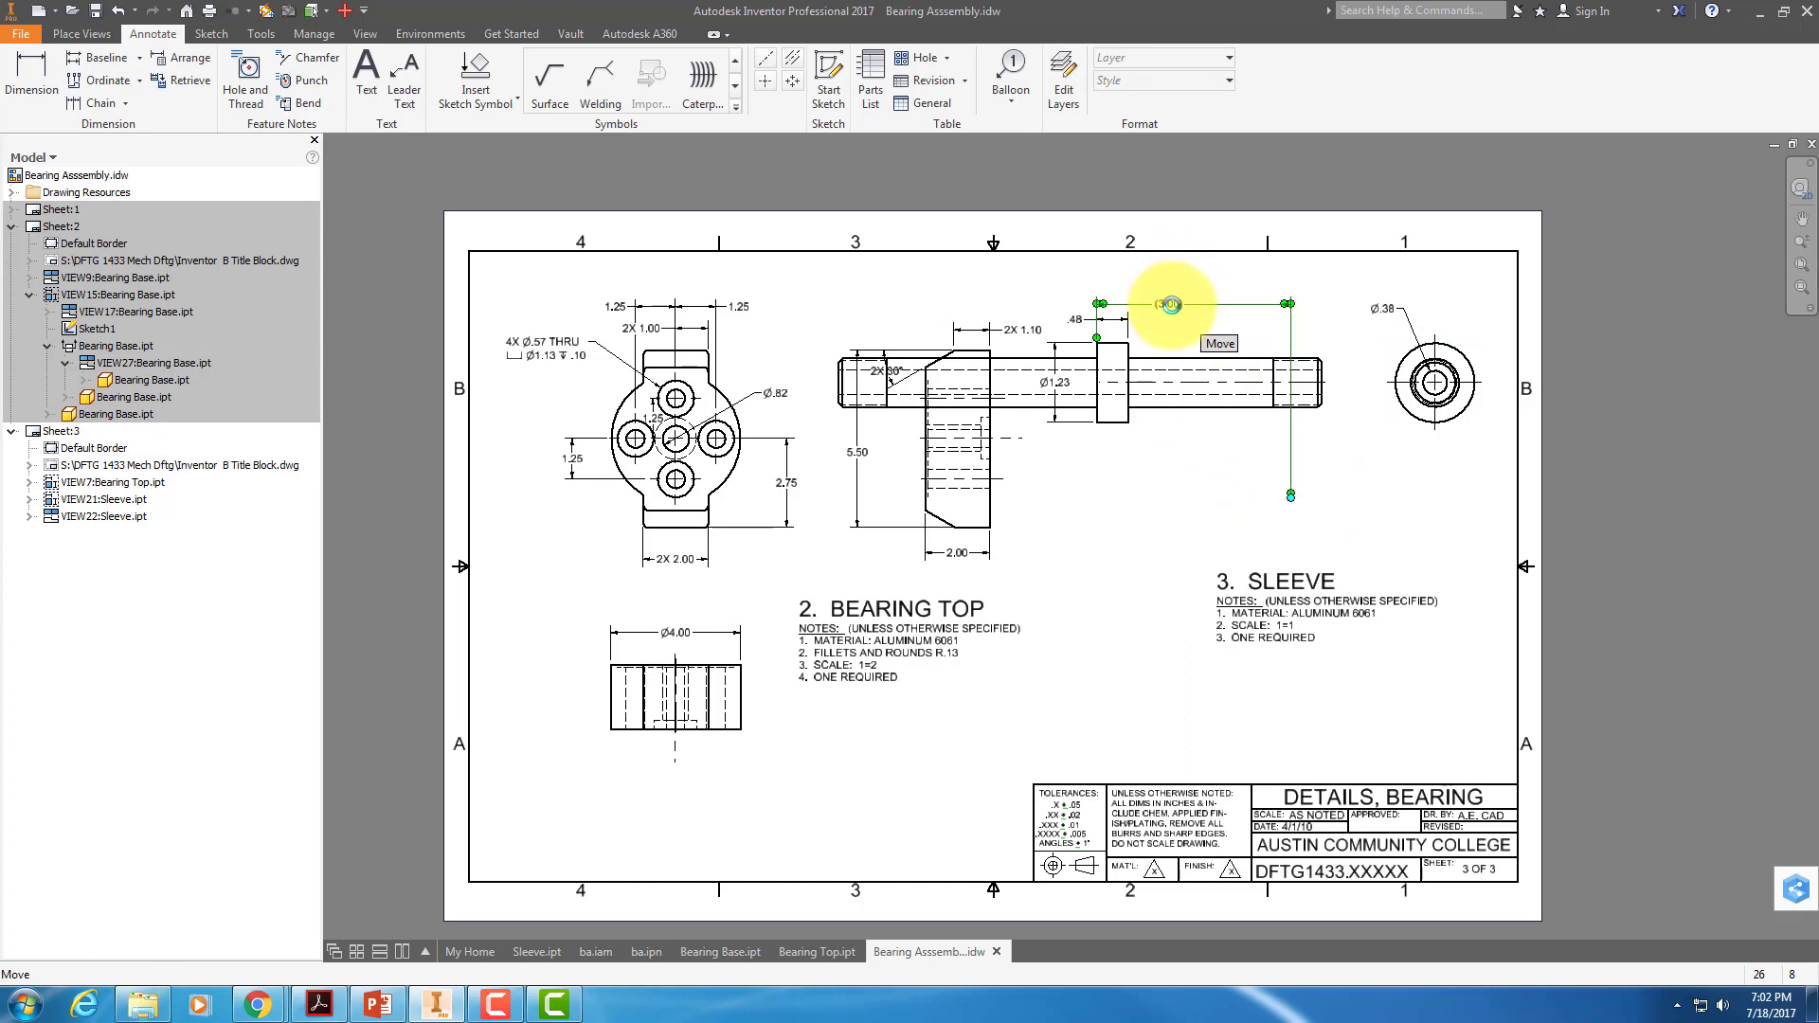
left_click(1172, 304)
key("Delete")
Move the Ø1.23 dimension below the shaft and change one of its display options.
left_click_drag(1055, 382, 1163, 445)
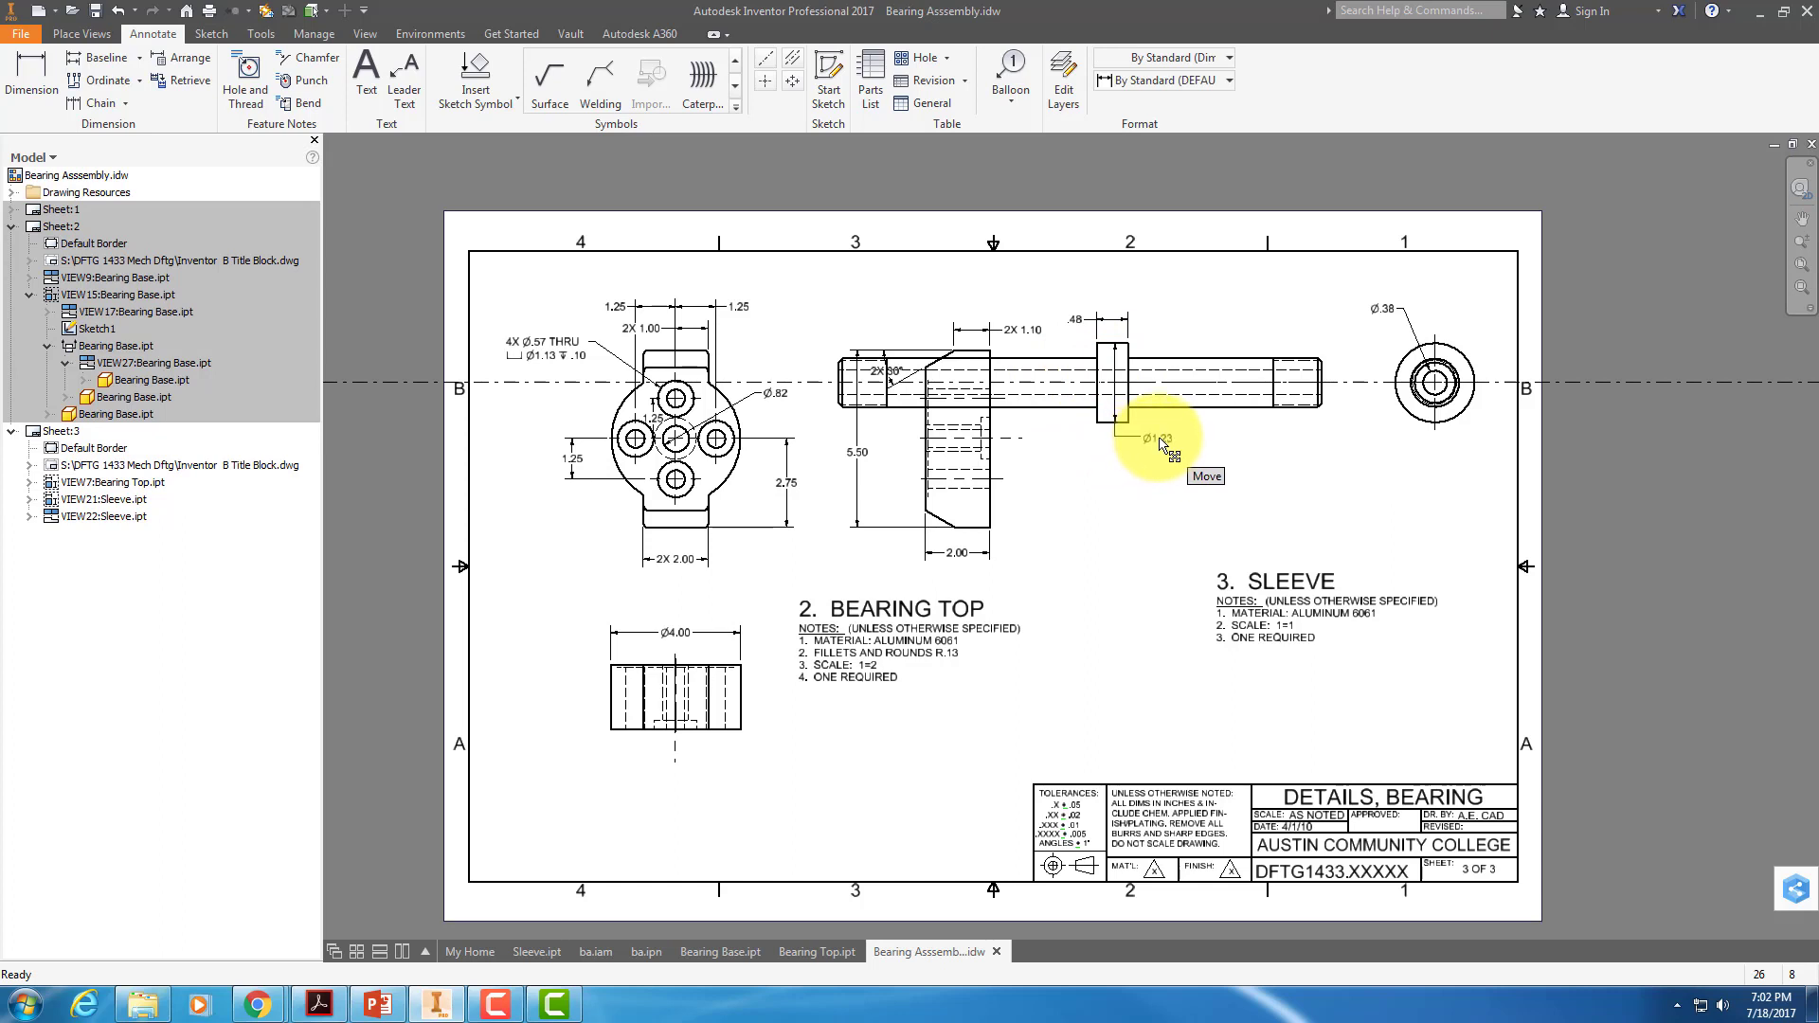
right_click(1158, 442)
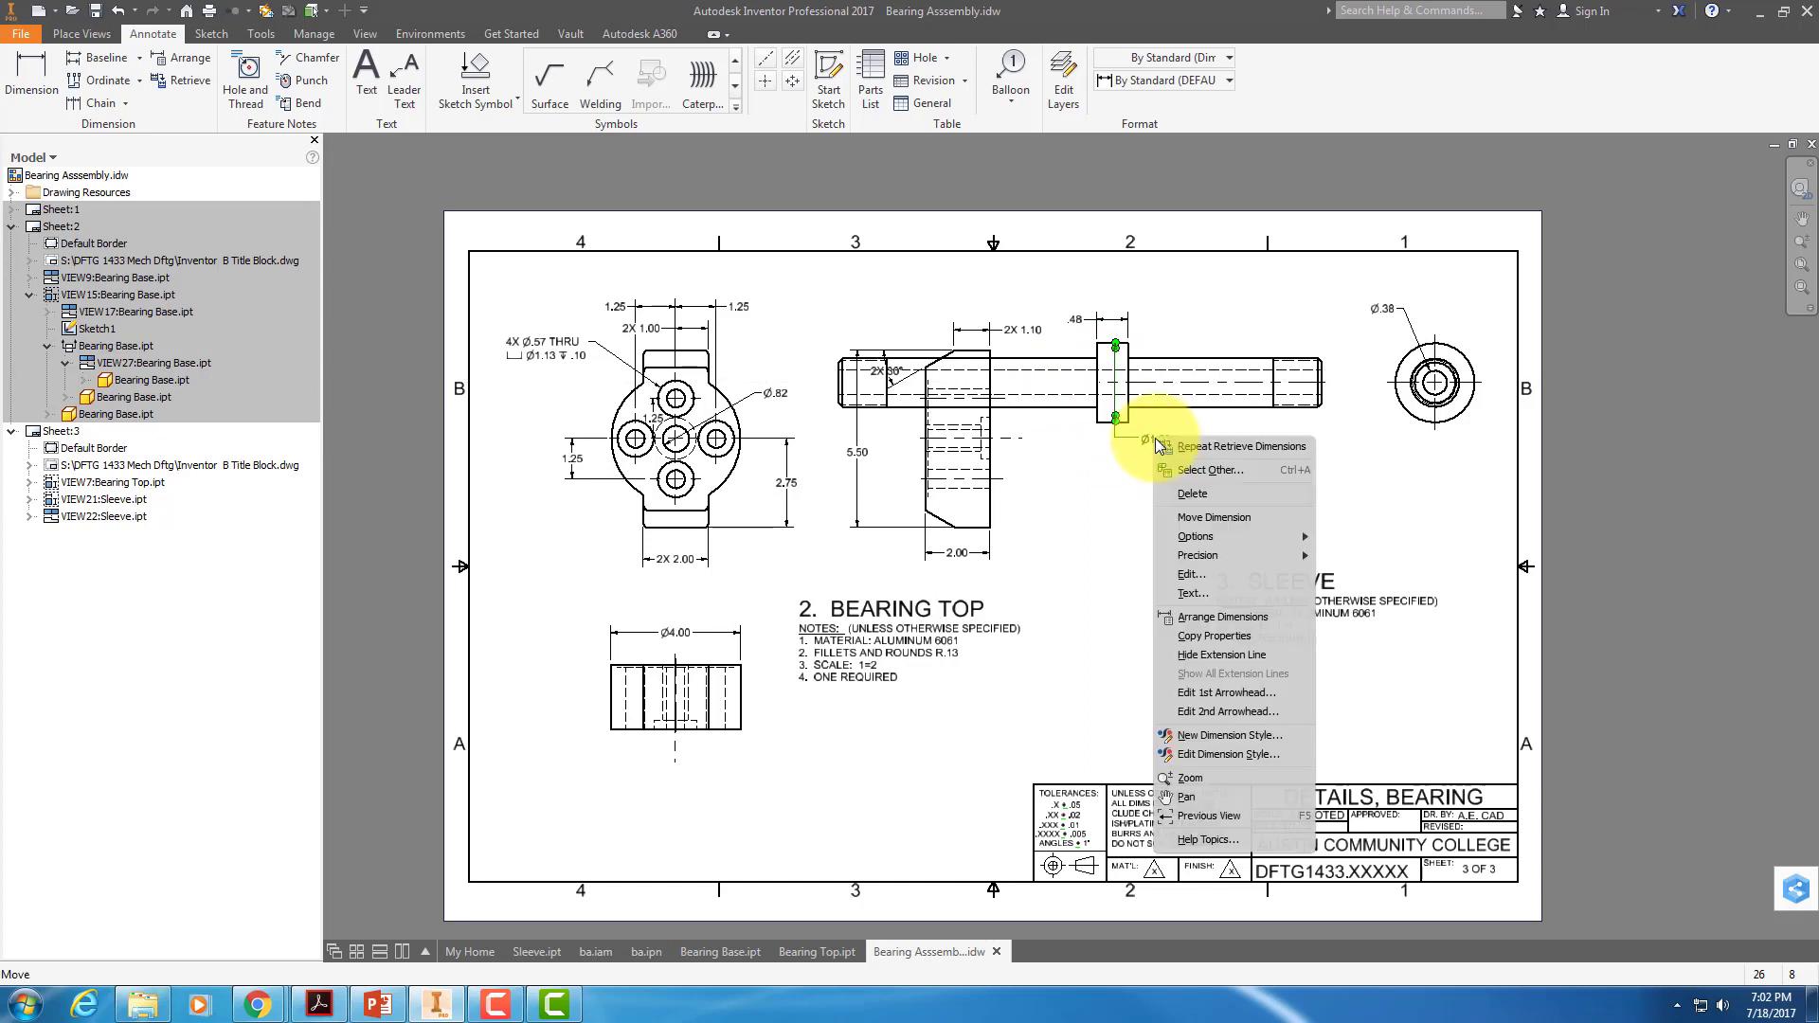
mouse_move(1238, 538)
left_click(1421, 537)
left_click(1228, 533)
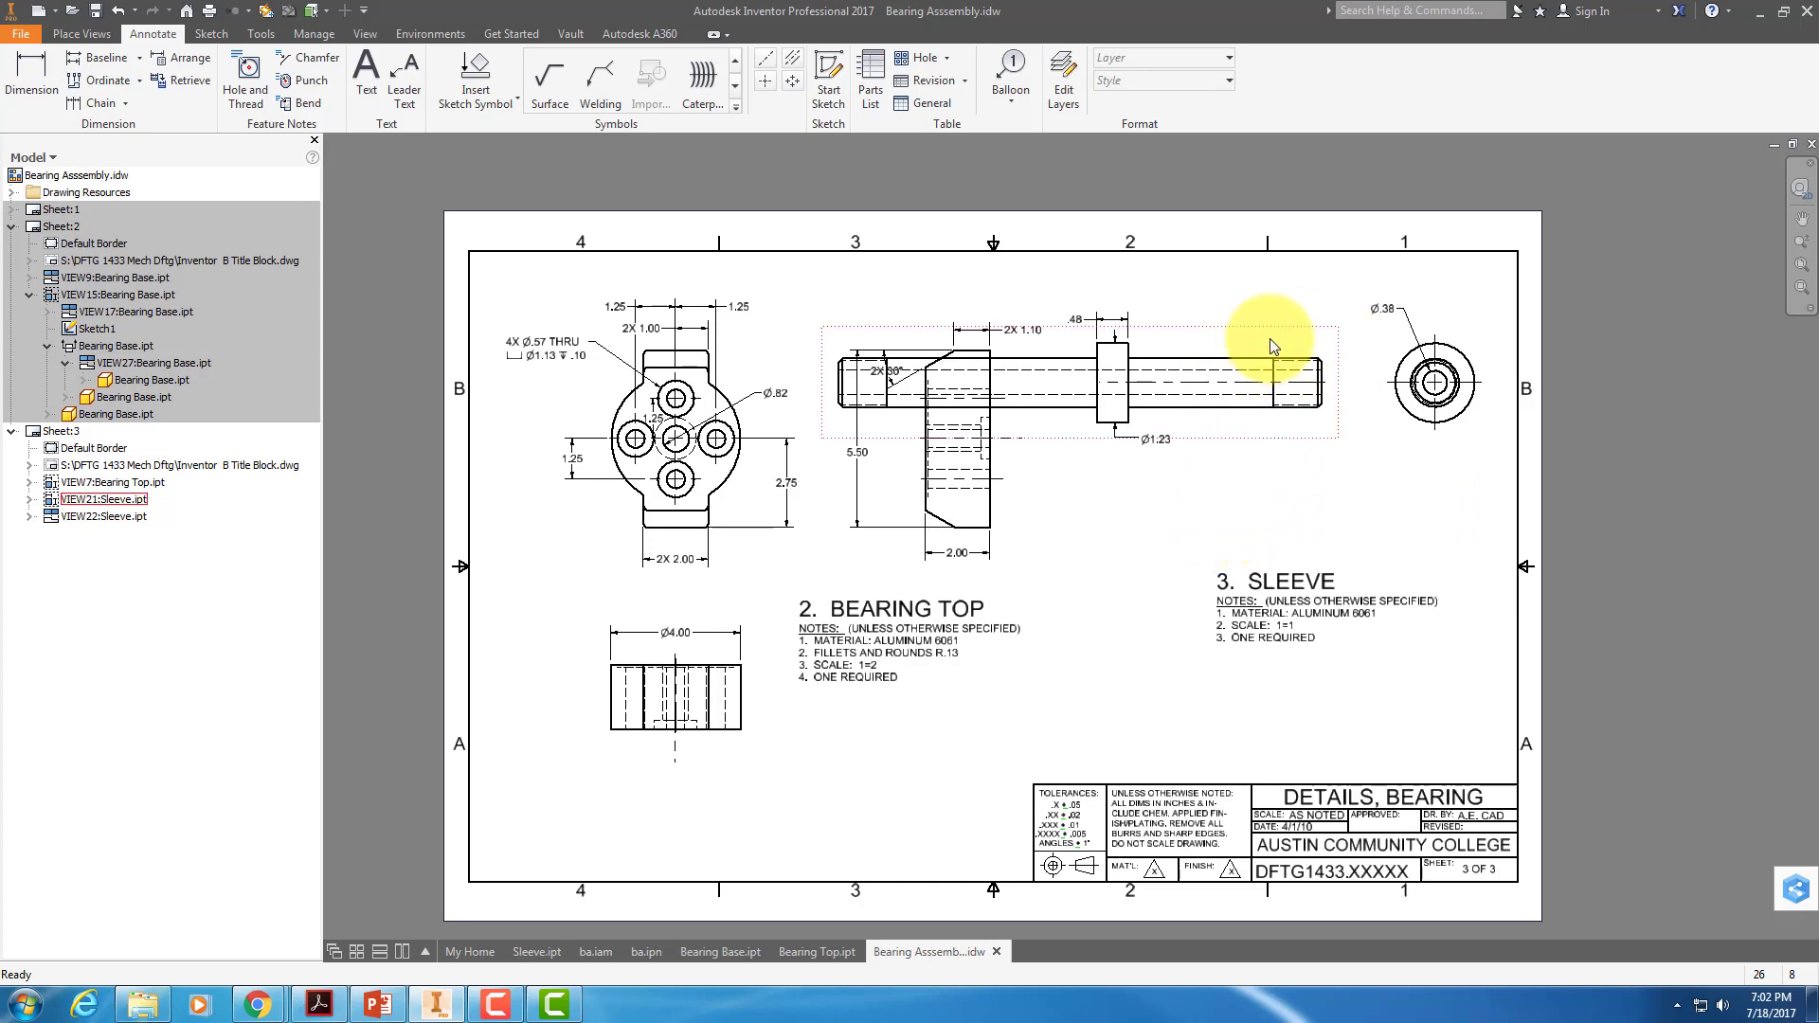
left_click(123, 498)
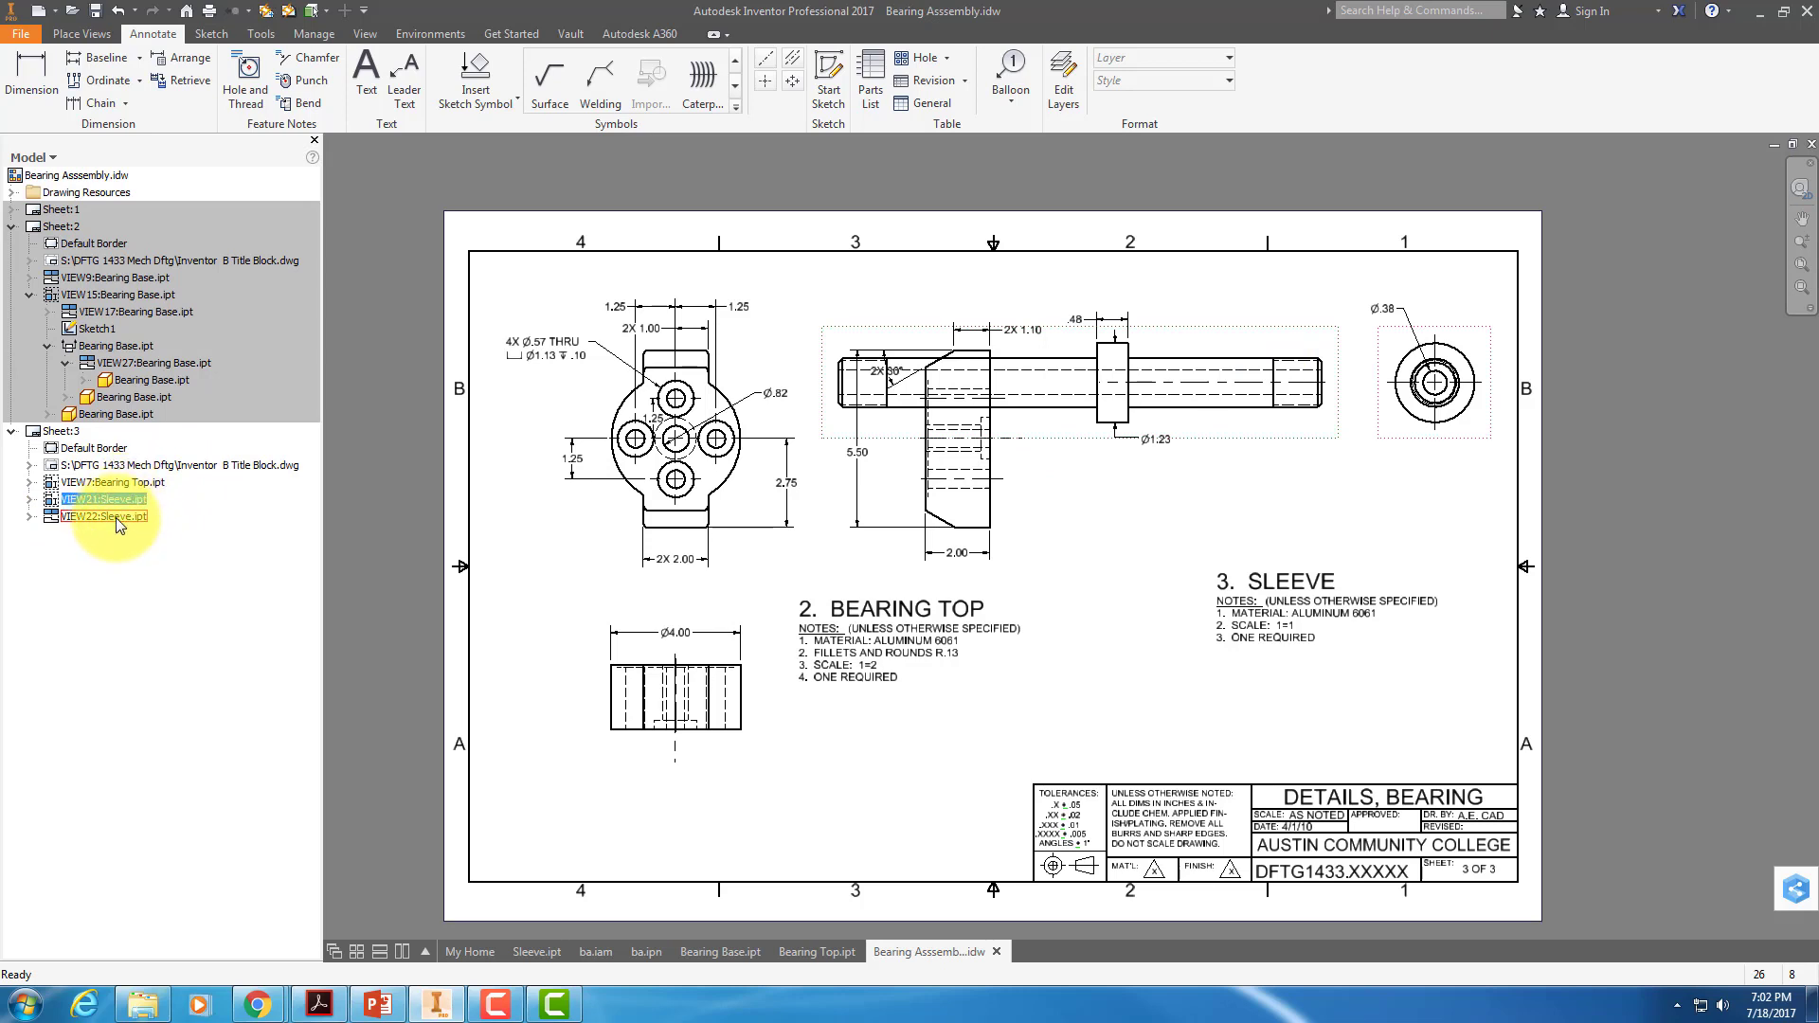
key("Escape")
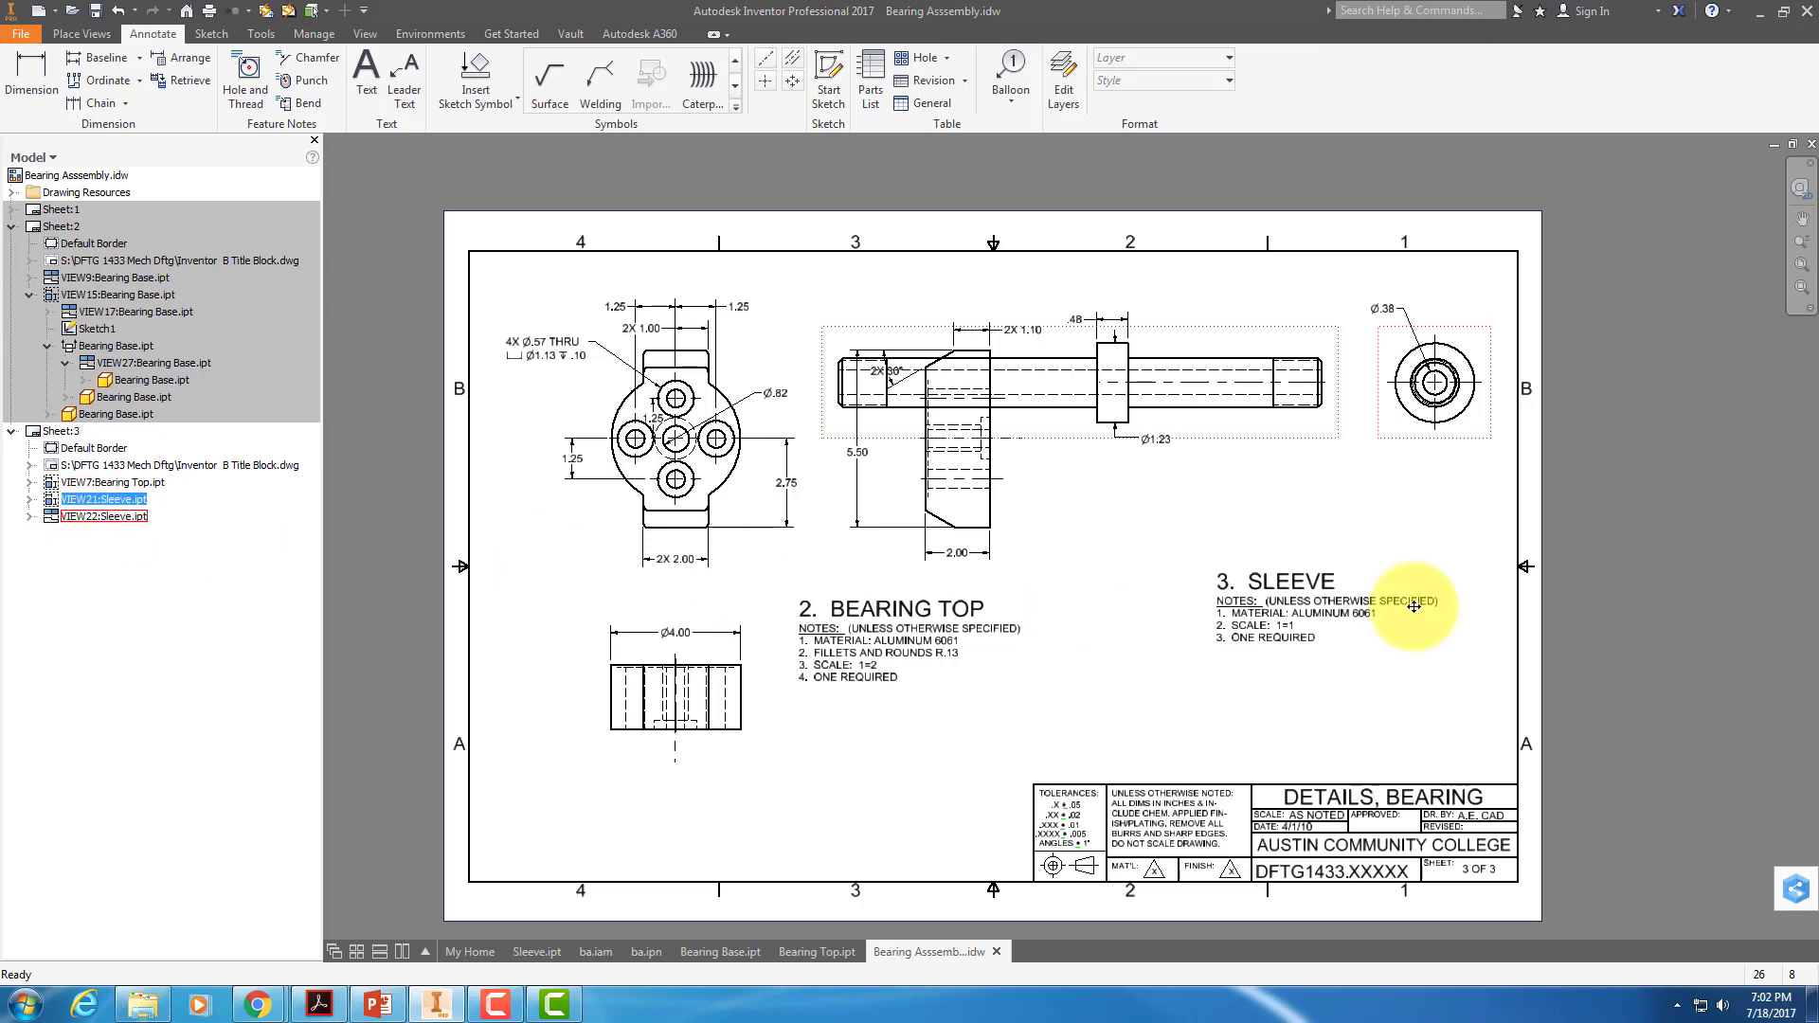
Rotate the sleeve side view 90° to stand upright and set its scale to 3/4.
right_click(1274, 352)
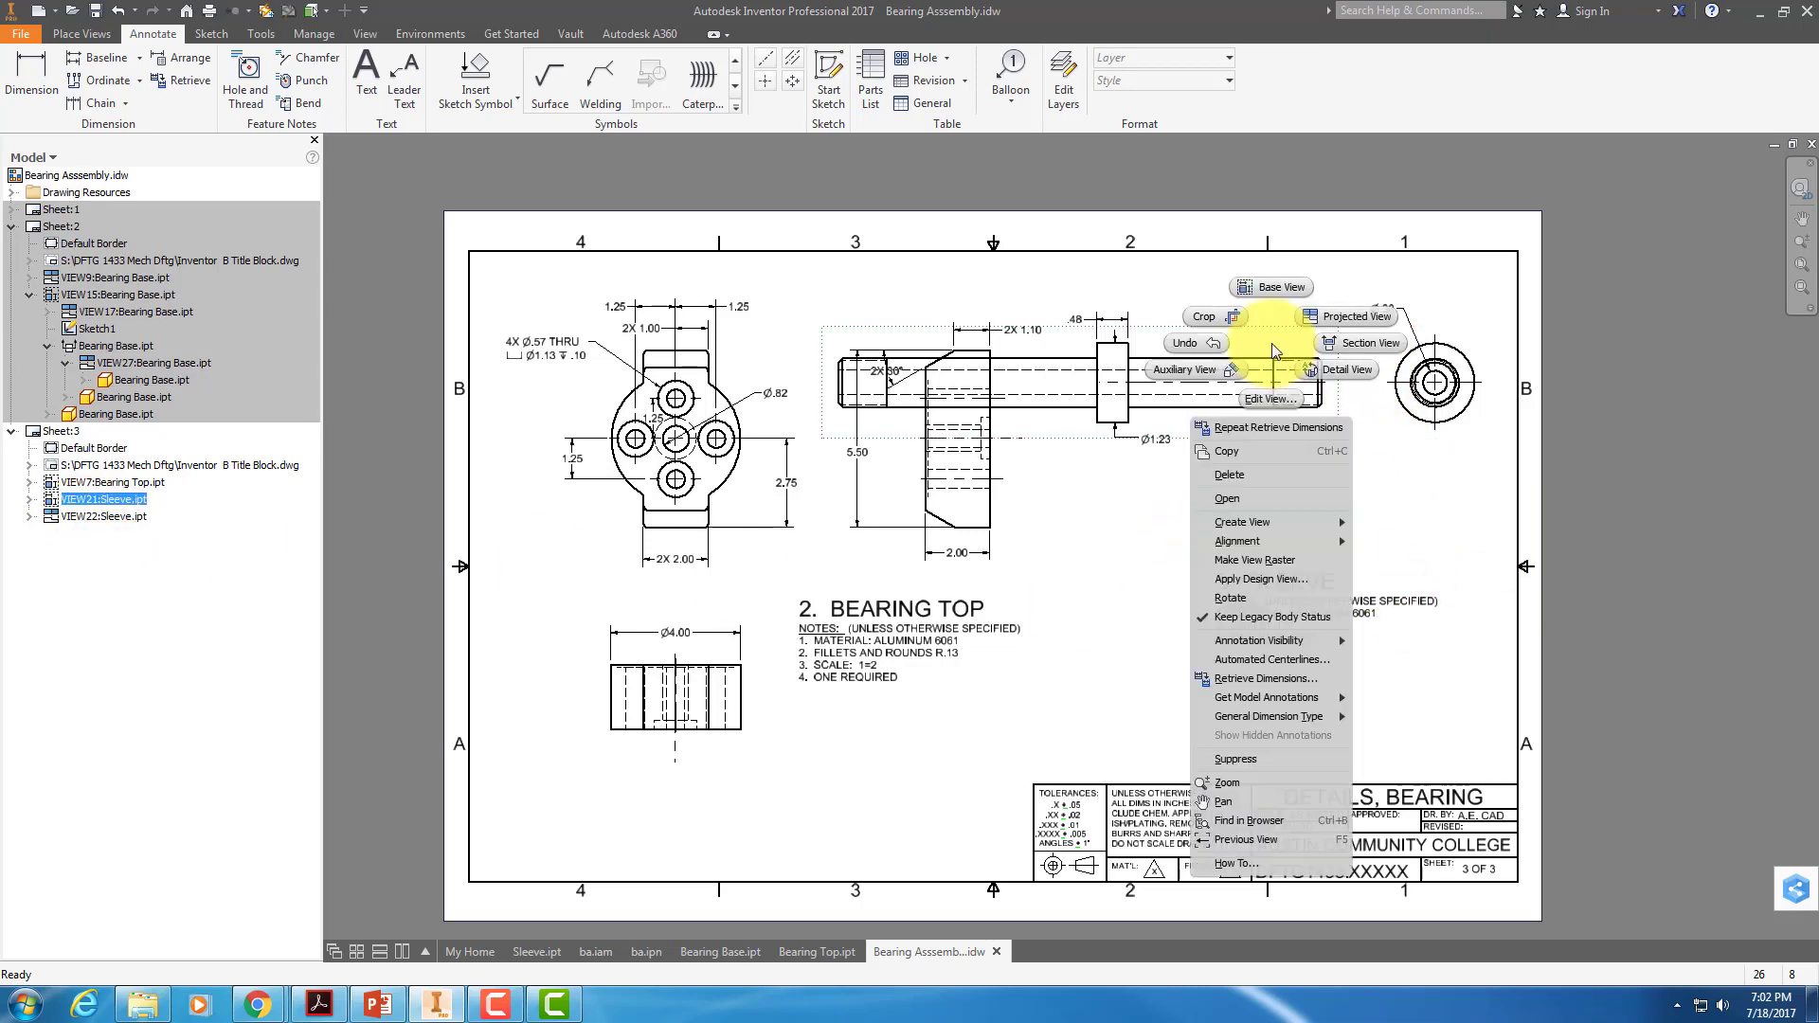
left_click(1258, 398)
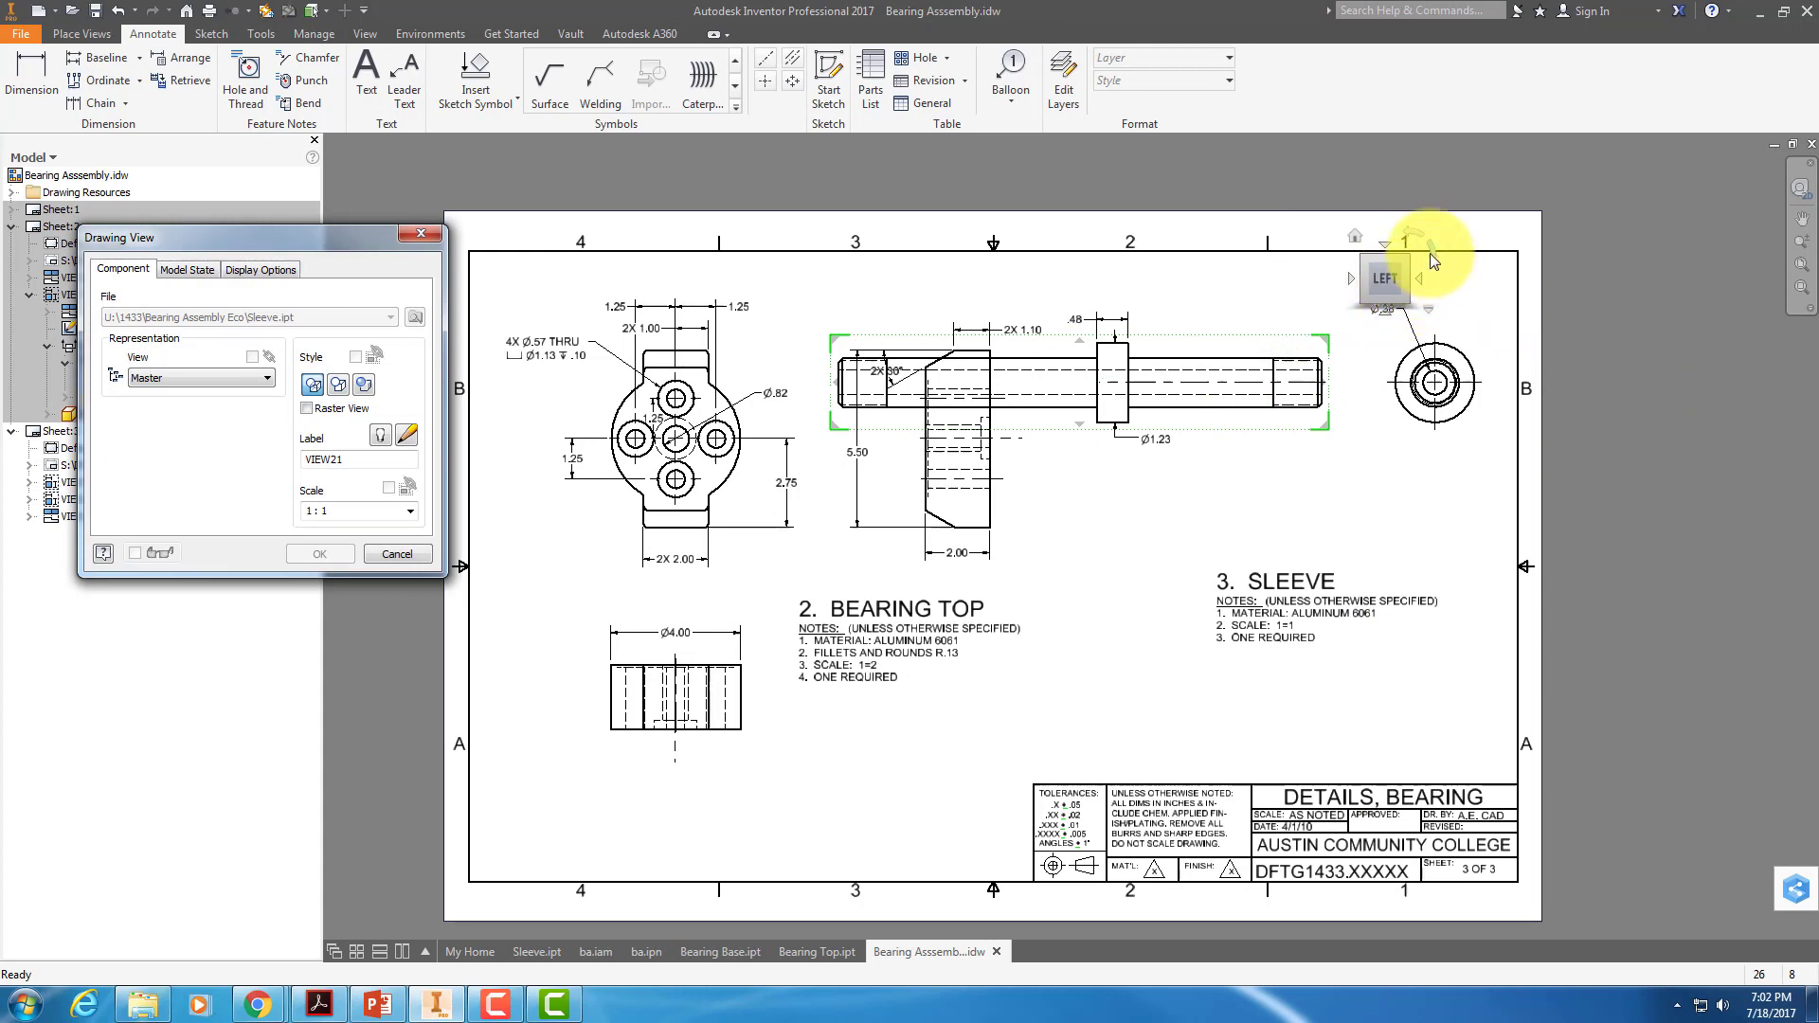
left_click(1431, 254)
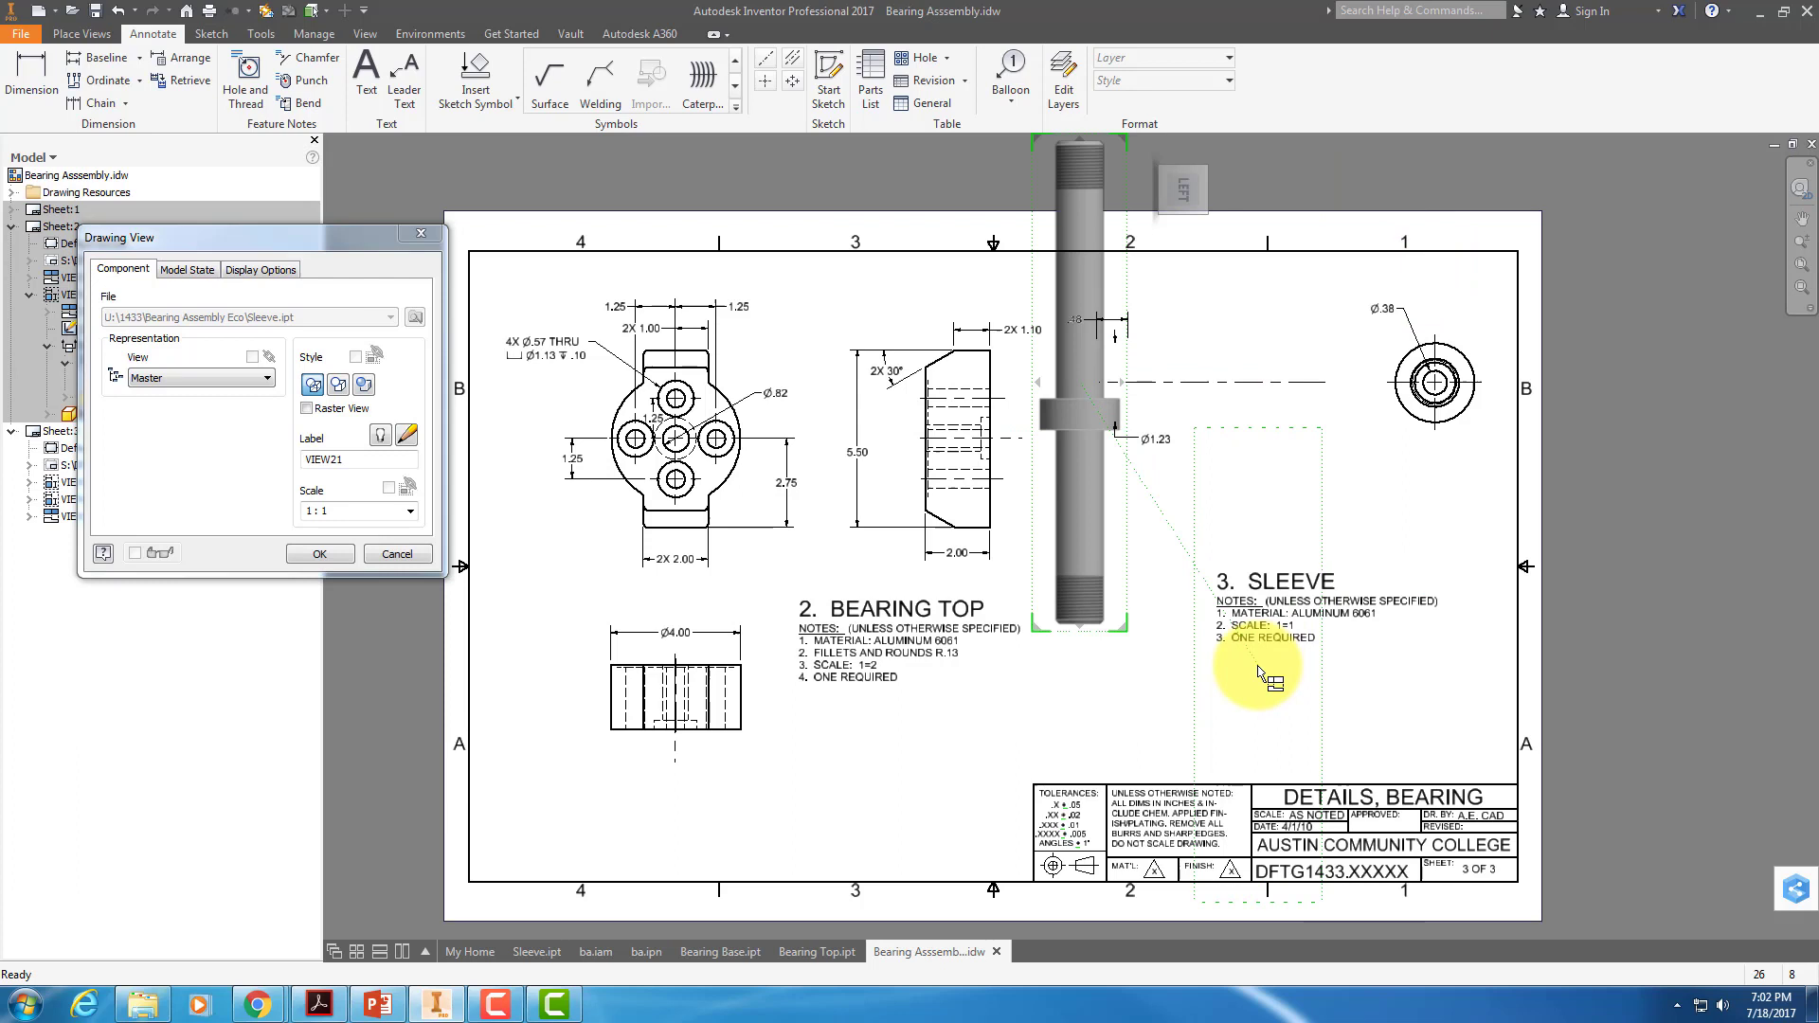
left_click(366, 509)
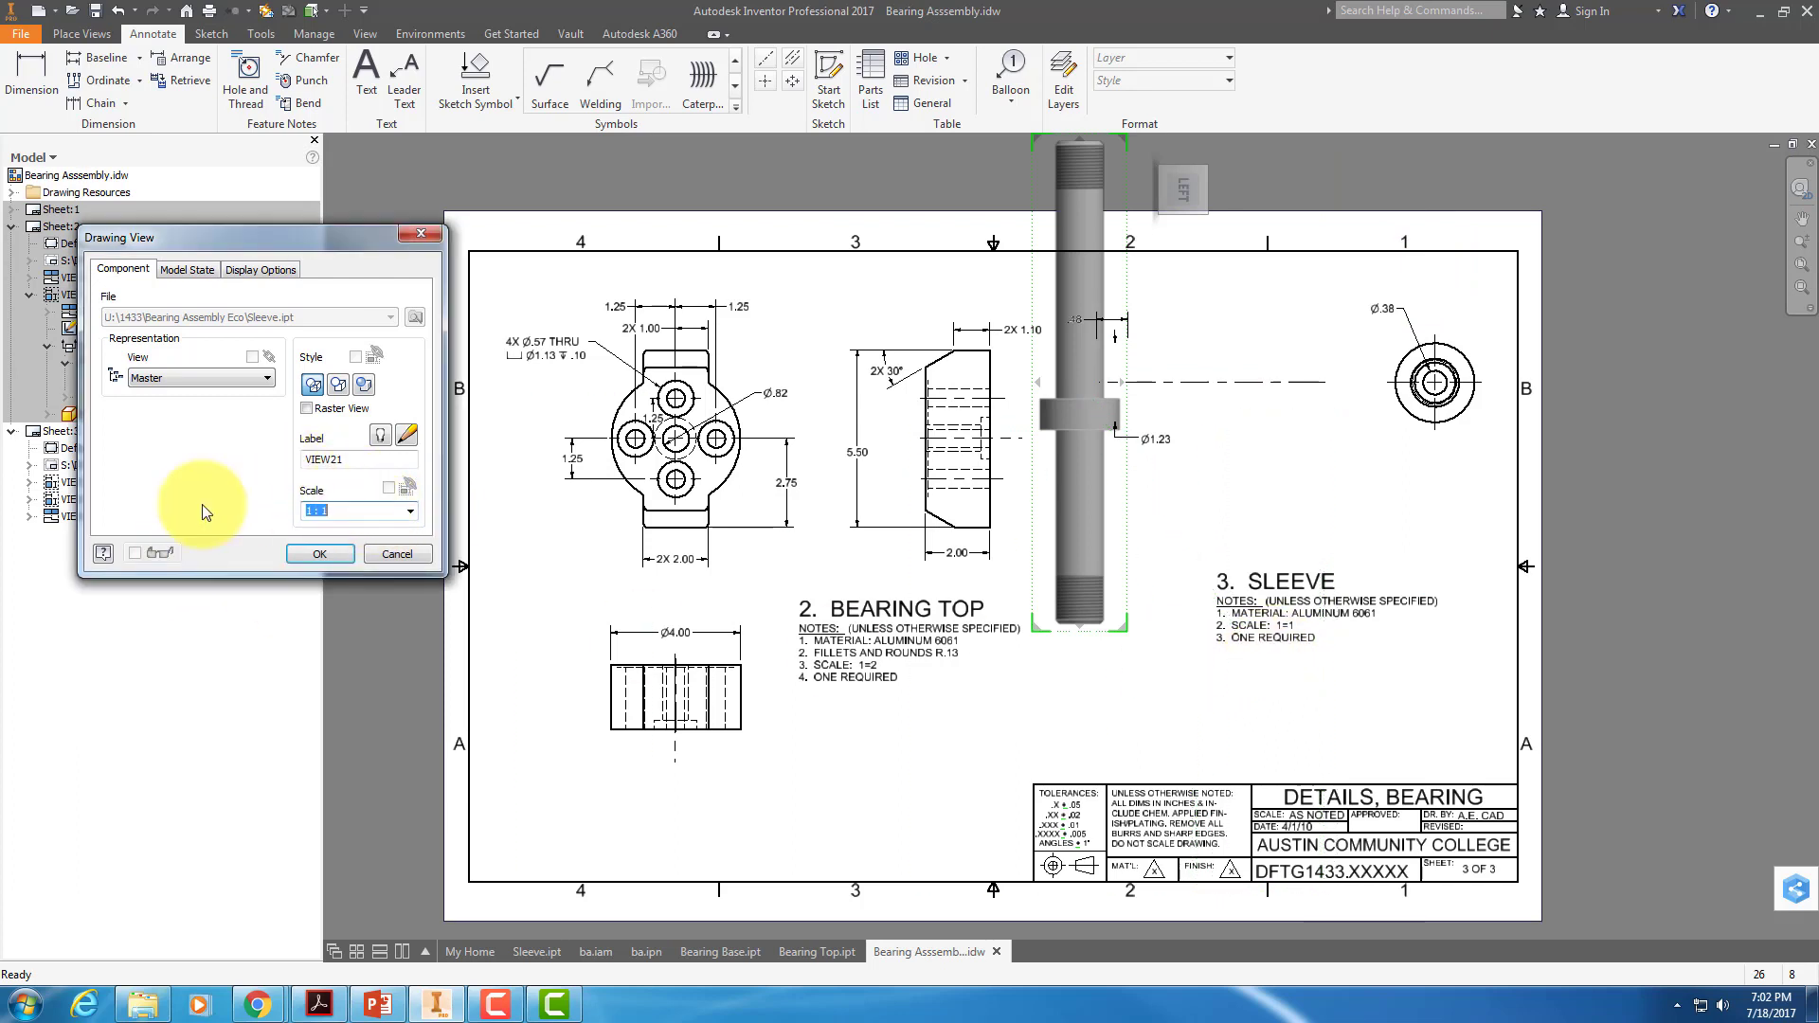
type("3/4")
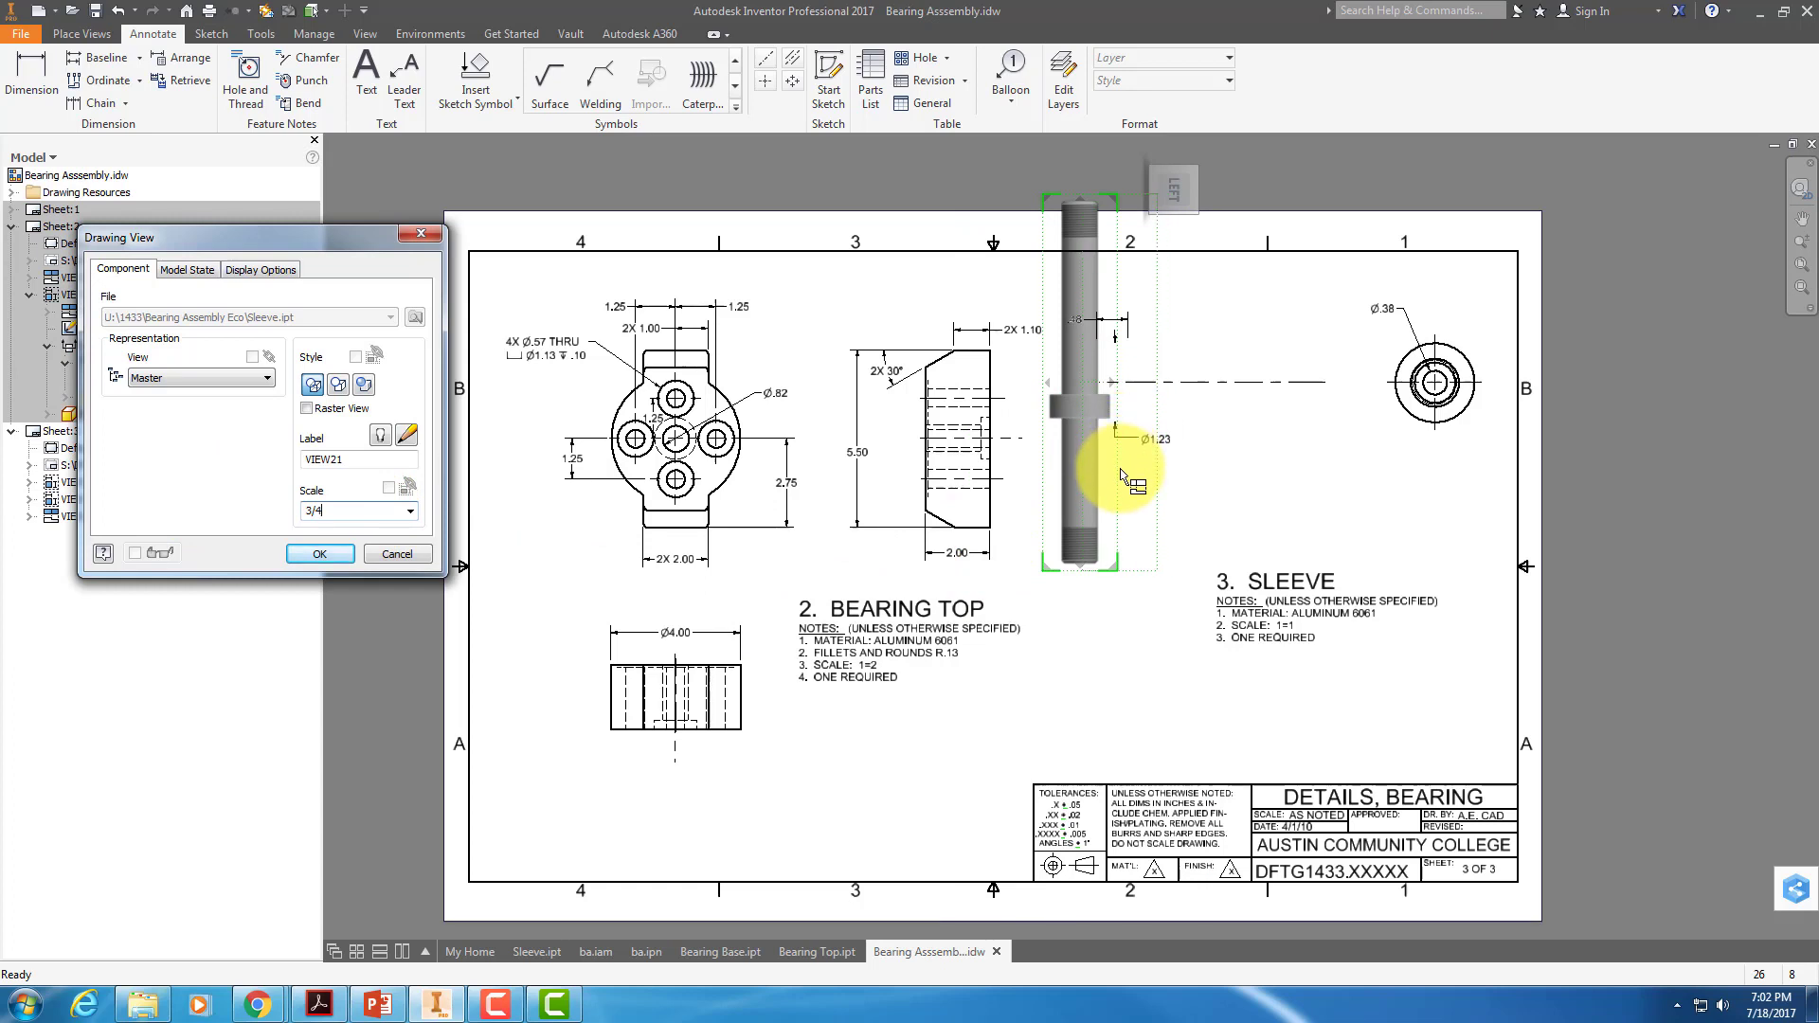
left_click(322, 555)
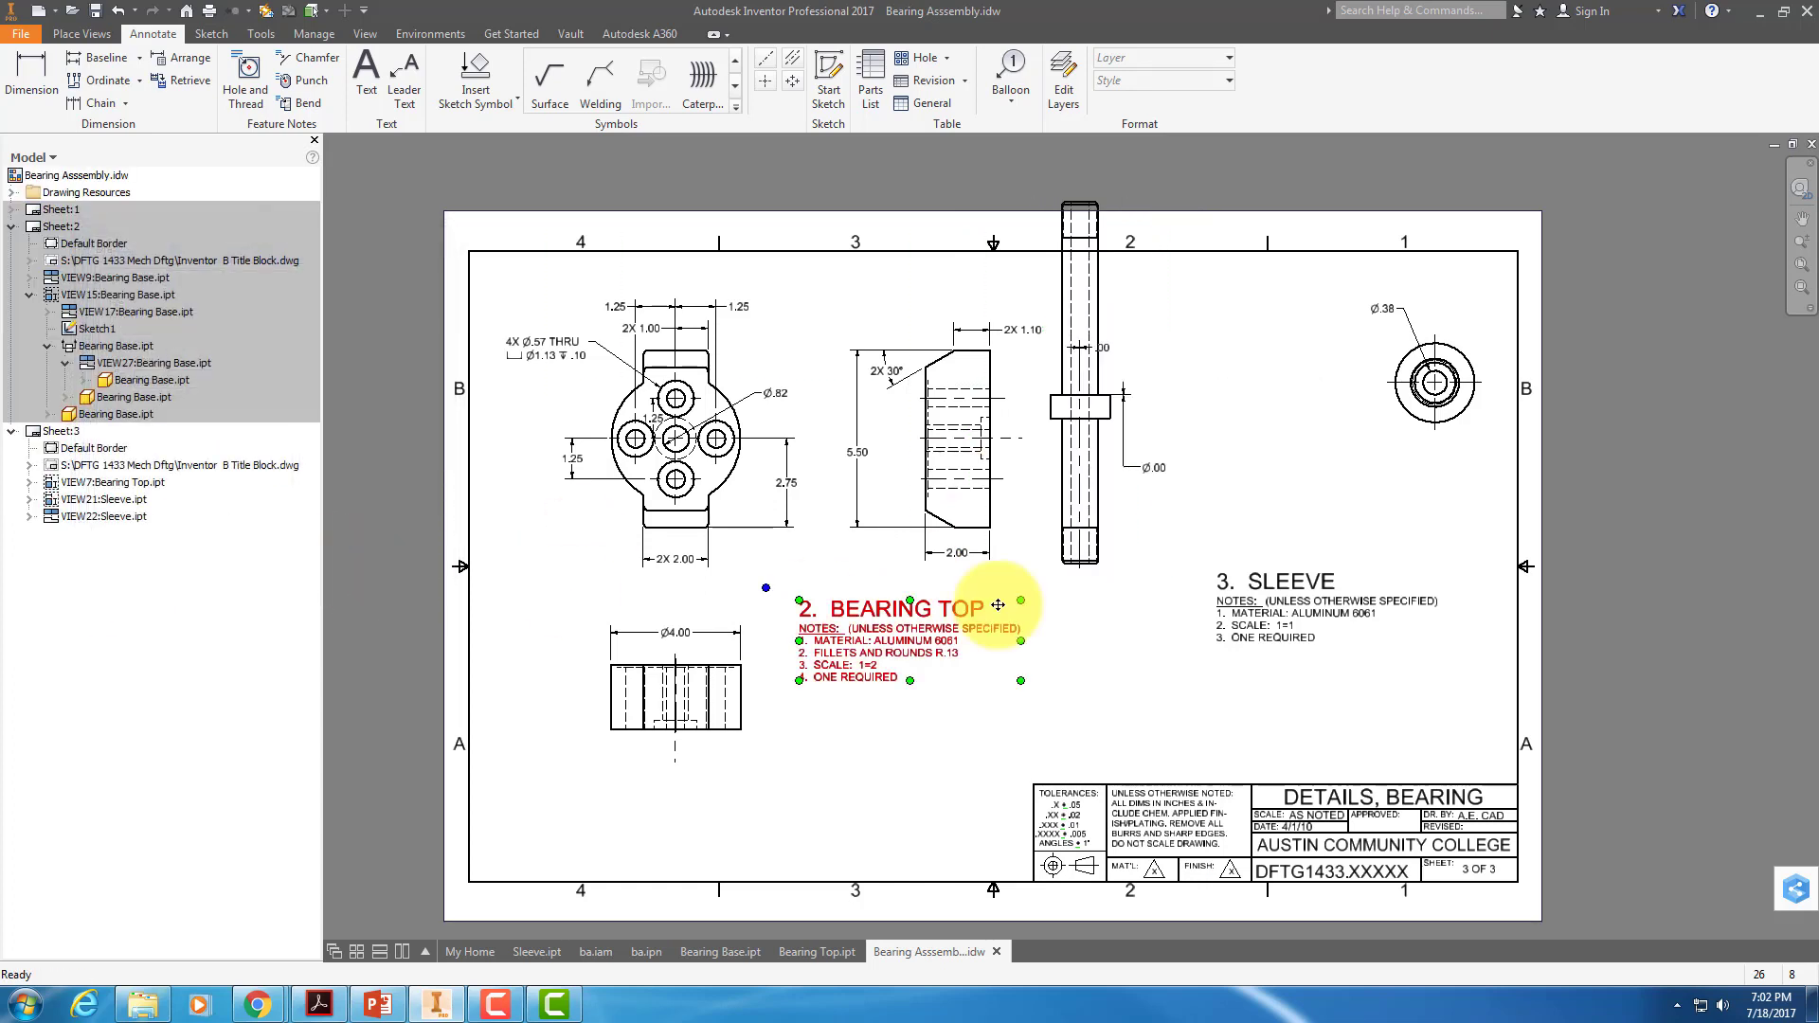
Change the SLEEVE note's scale line to SCALE: 3/4 and delete the sleeve end view.
double_click(1284, 626)
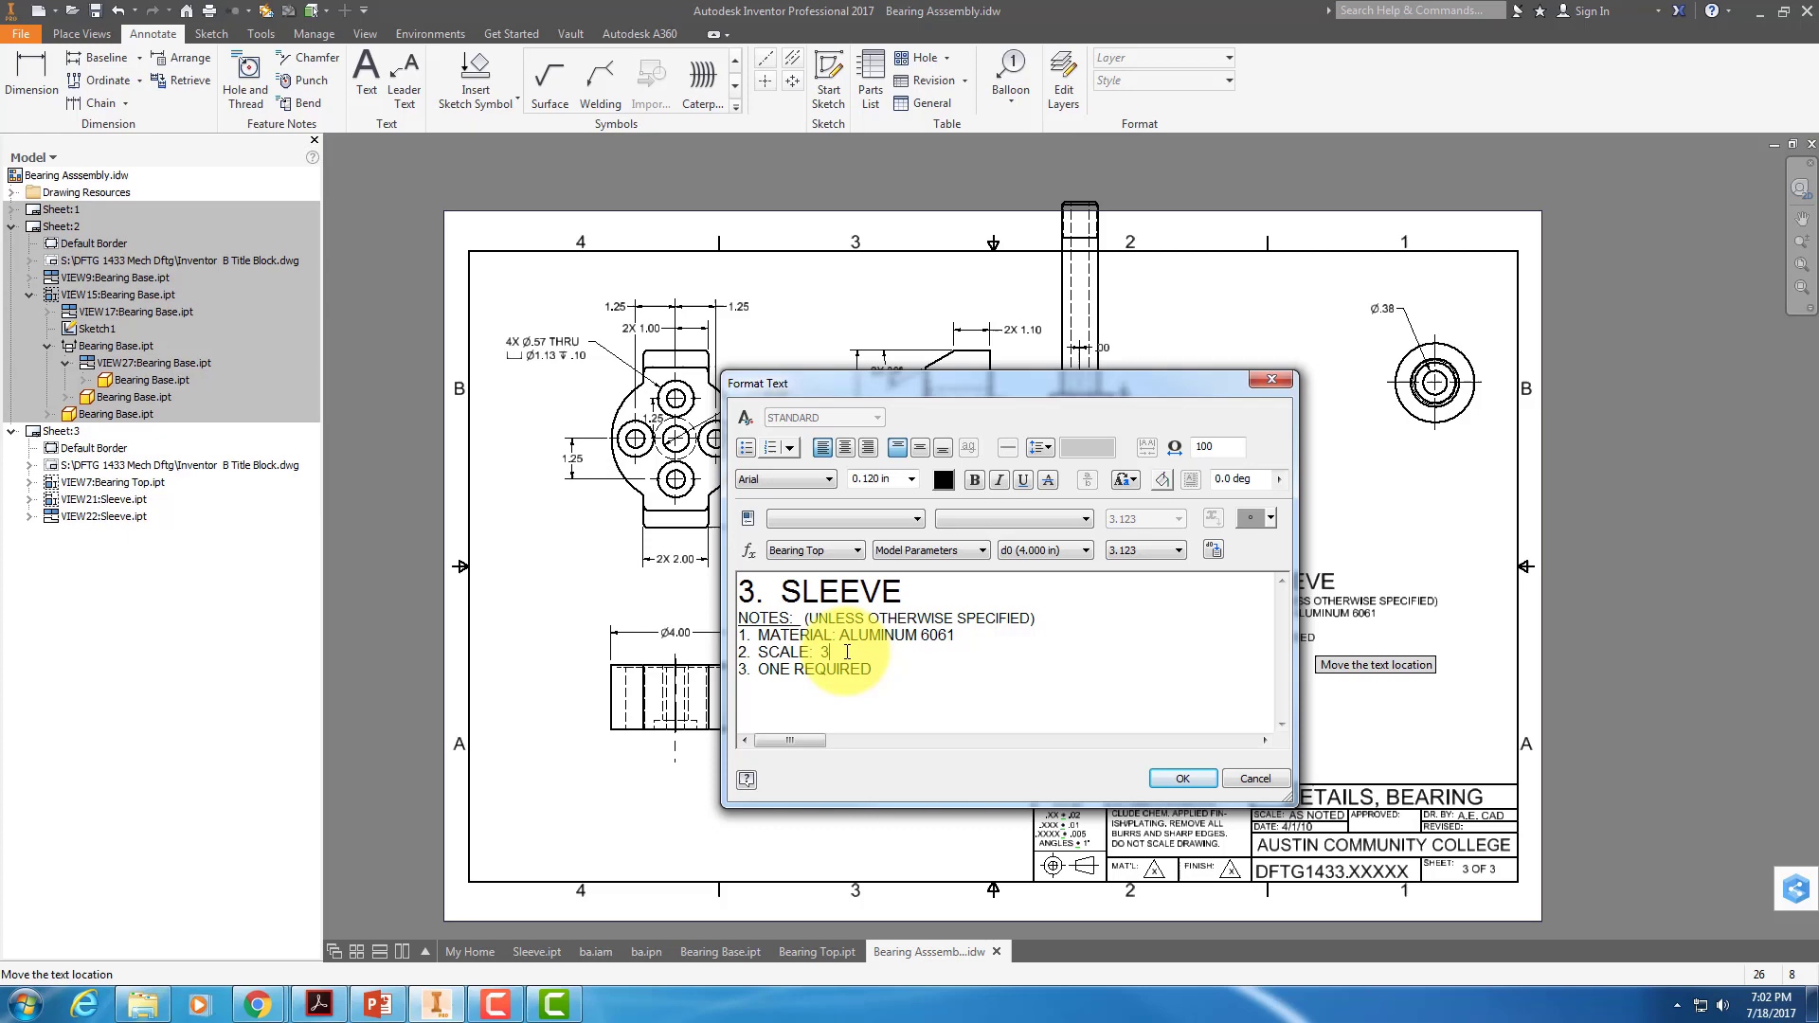
left_click(1175, 777)
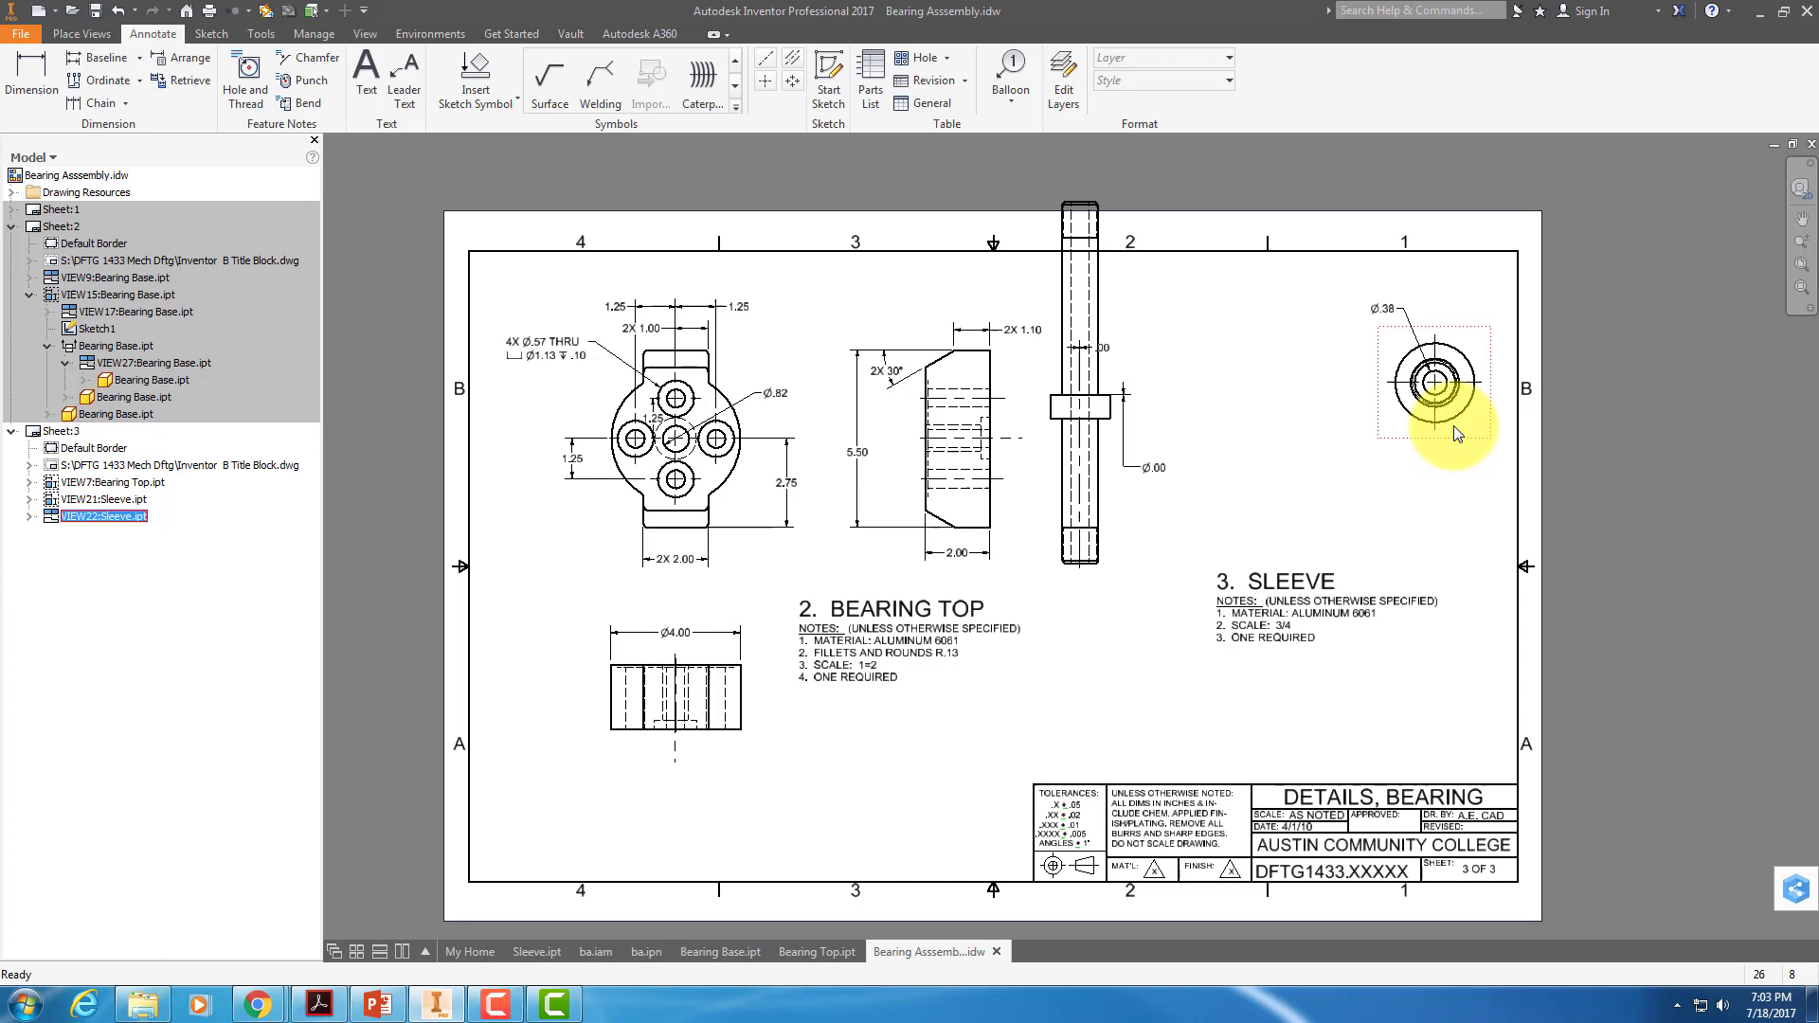
key("Delete")
Confirm the end view deletion, shift the sleeve view right, and move the SLEEVE note beside the title block.
left_click(881, 542)
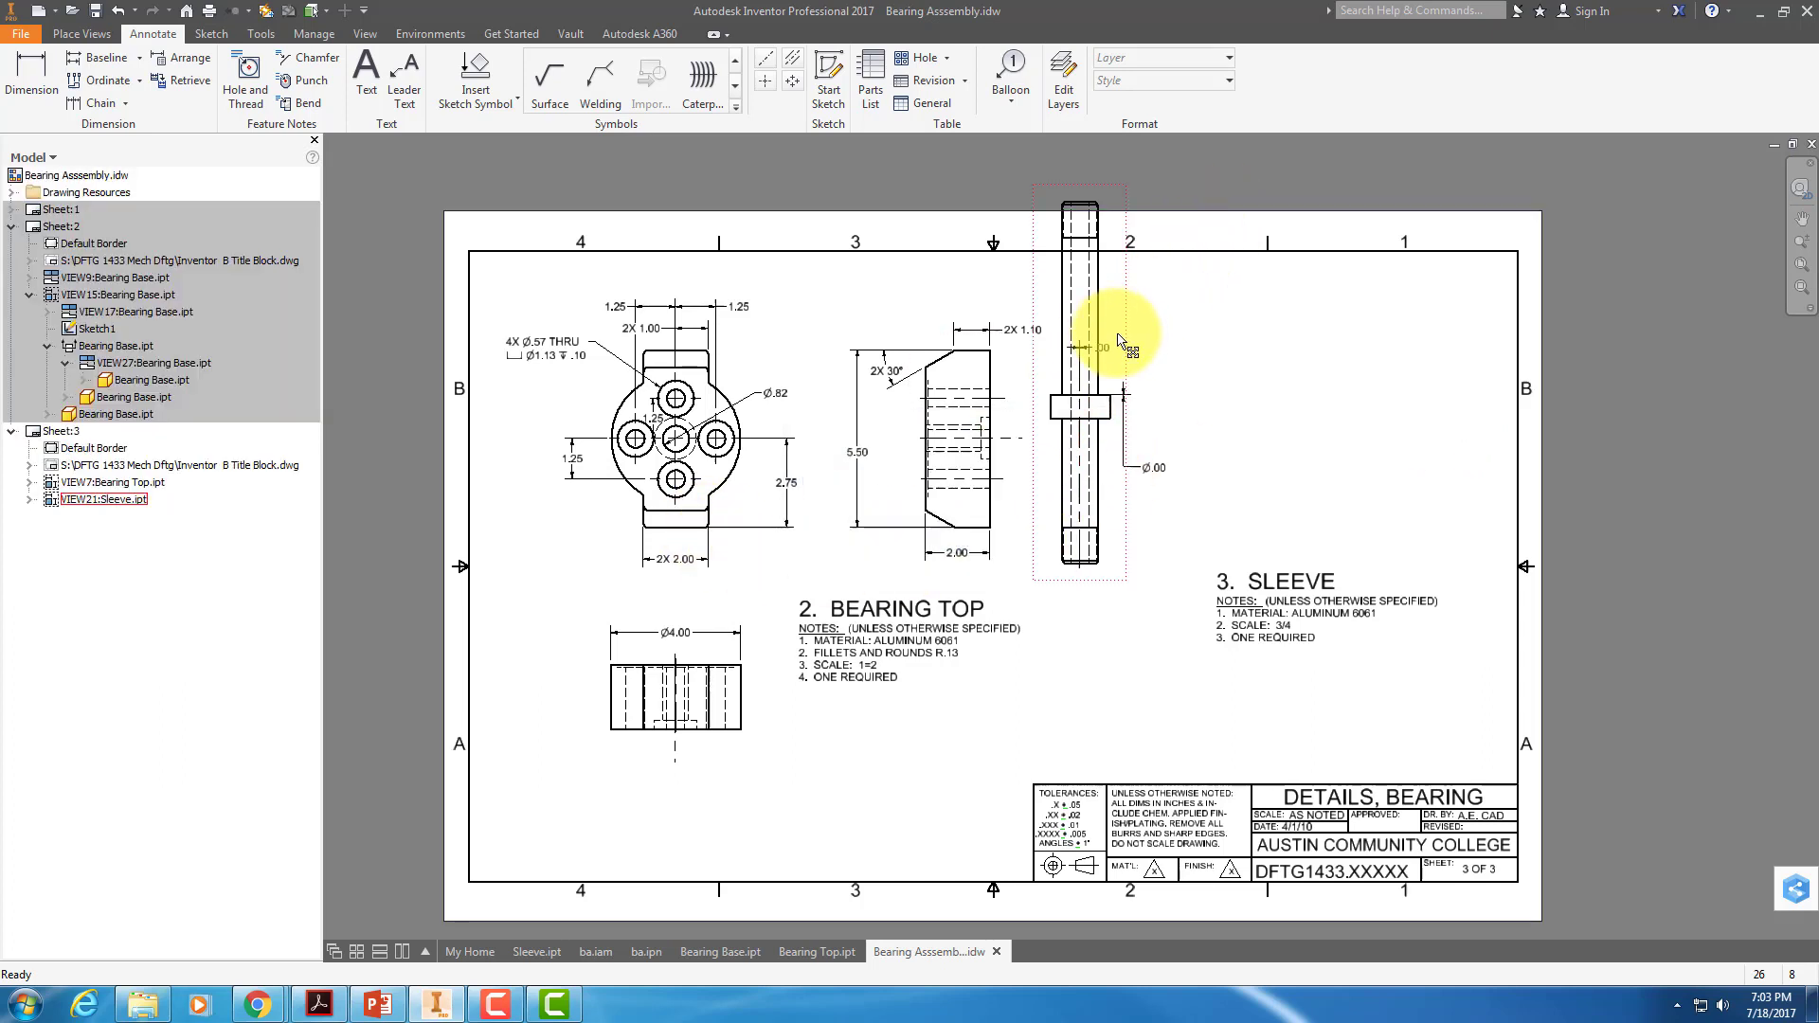
left_click_drag(1118, 341, 1279, 404)
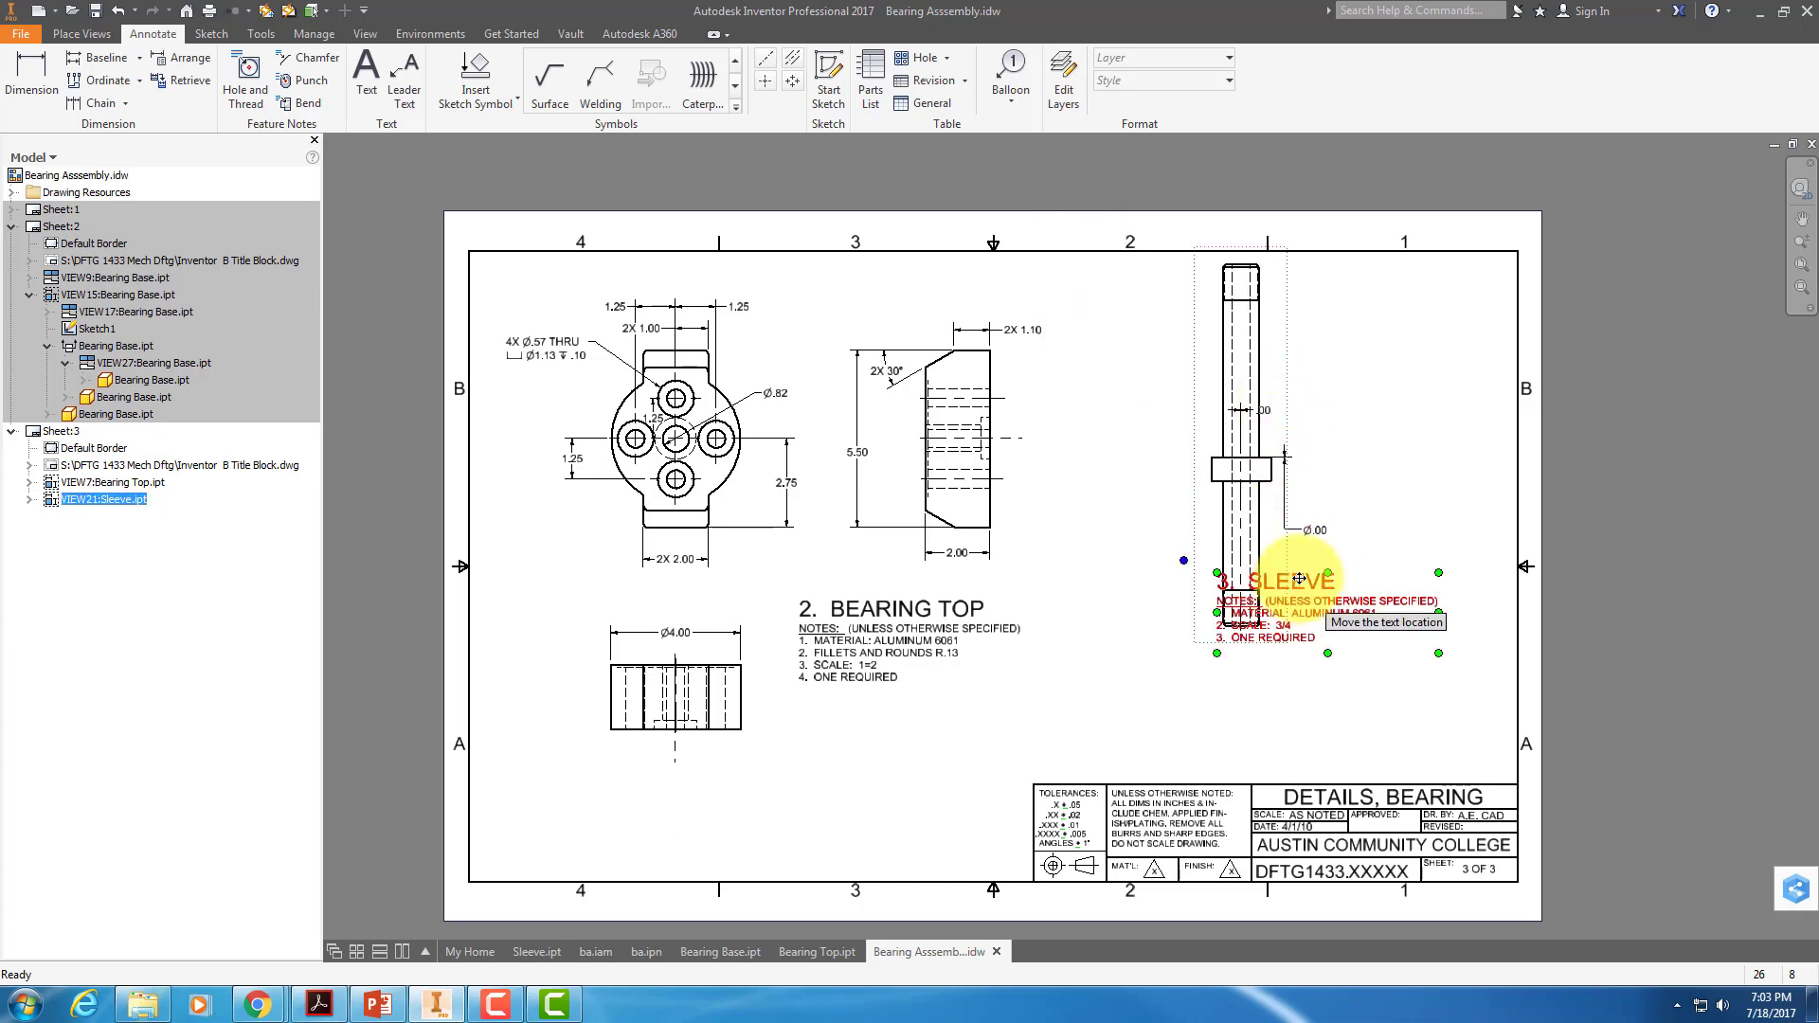
left_click_drag(1299, 579, 1109, 701)
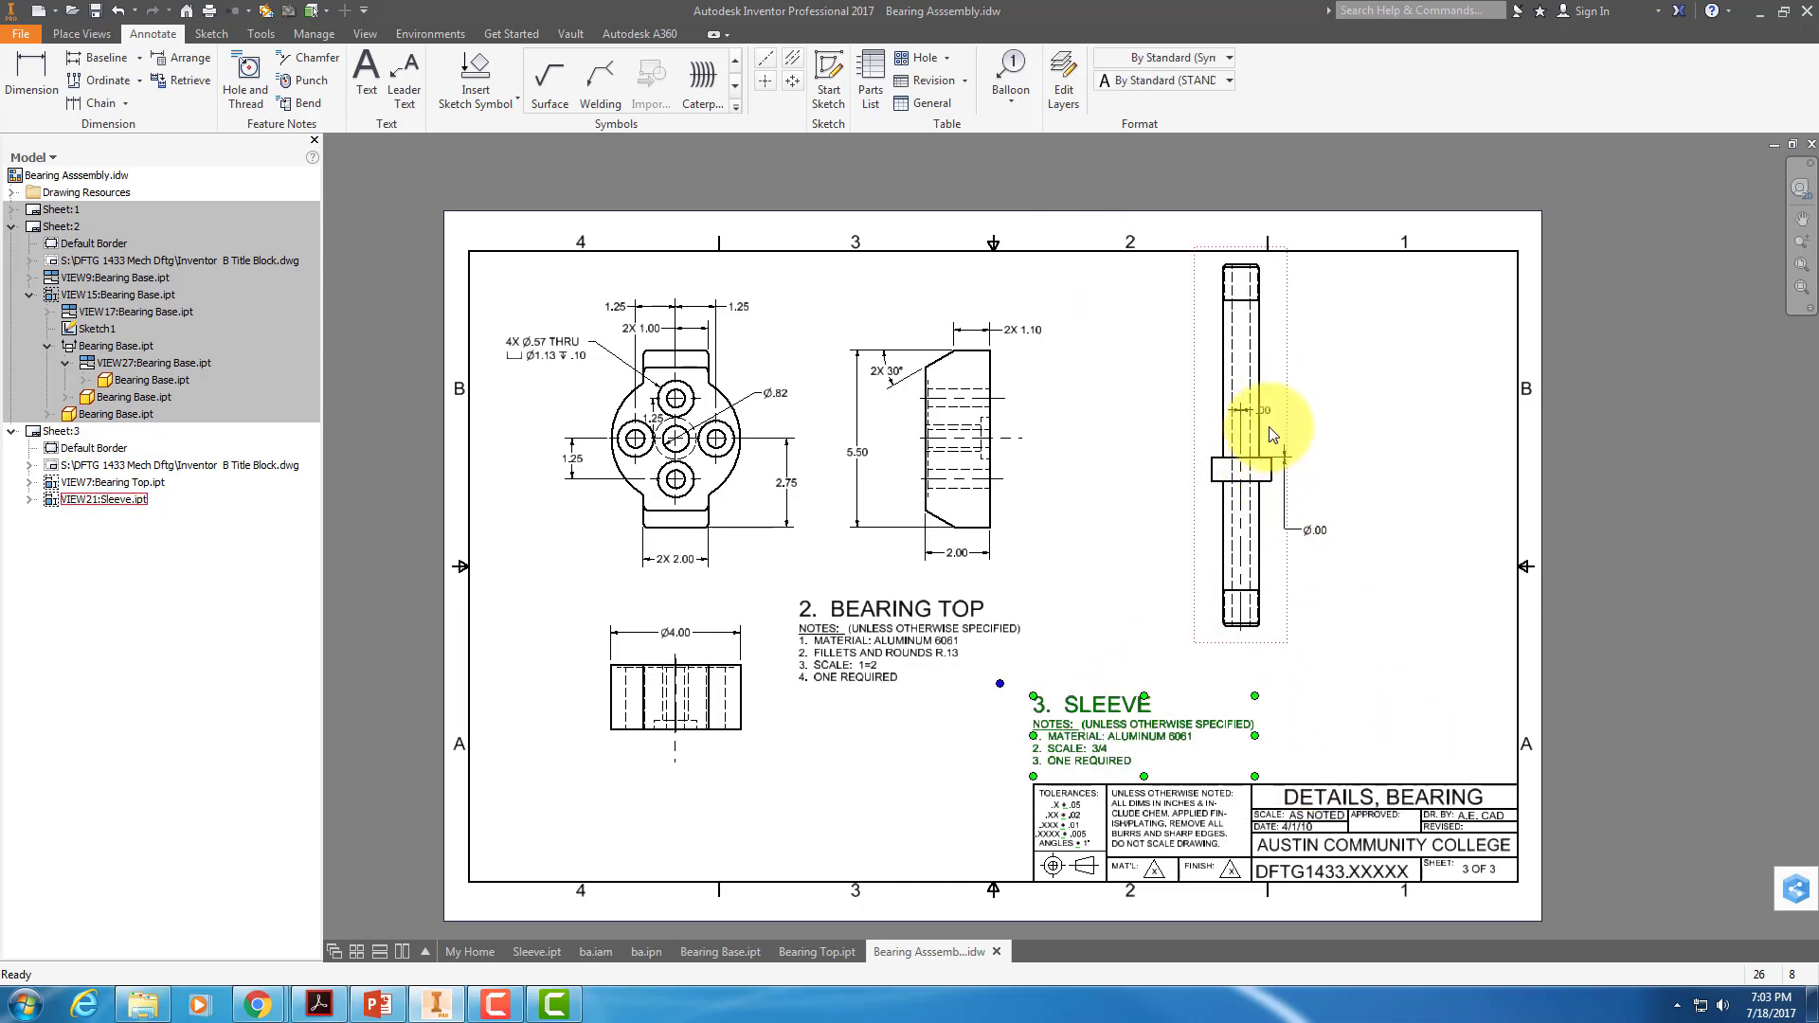
left_click(1273, 435)
mouse_move(1281, 436)
left_mouse_down()
mouse_move(1291, 423)
mouse_move(1373, 457)
left_mouse_up()
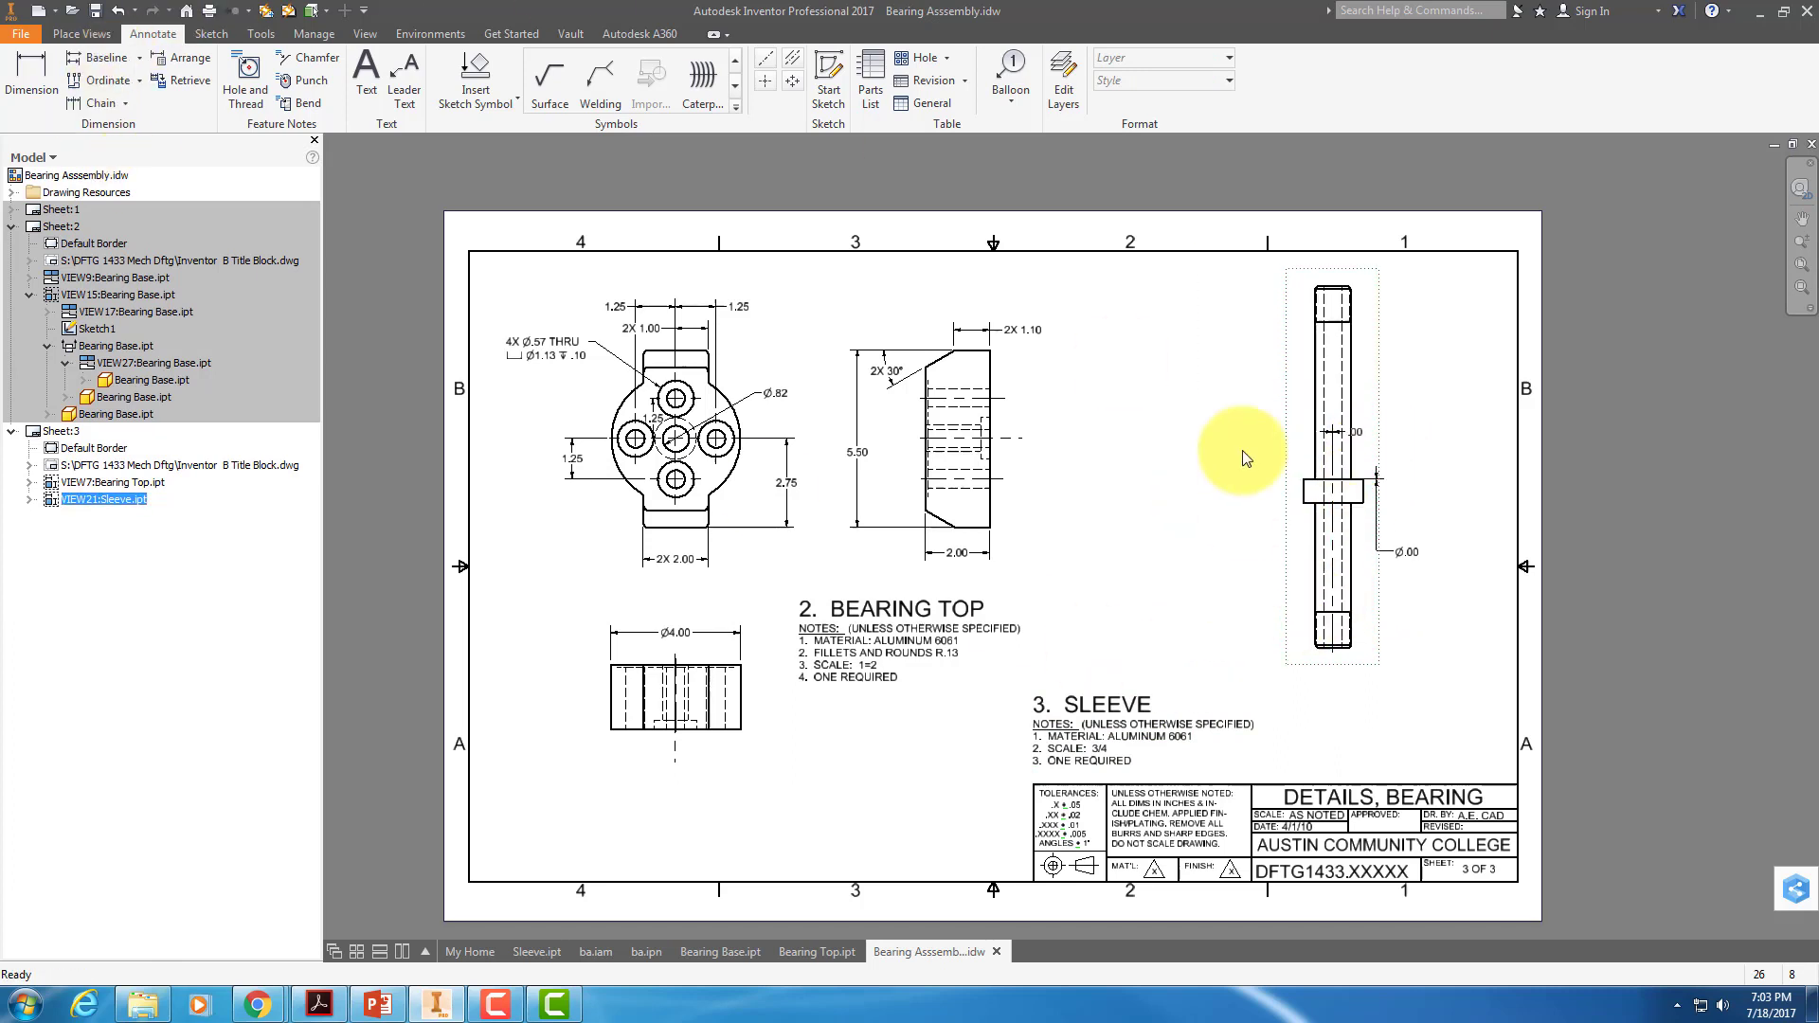
Project a new end view of the sleeve directly below it.
right_click(1367, 347)
left_click(1432, 302)
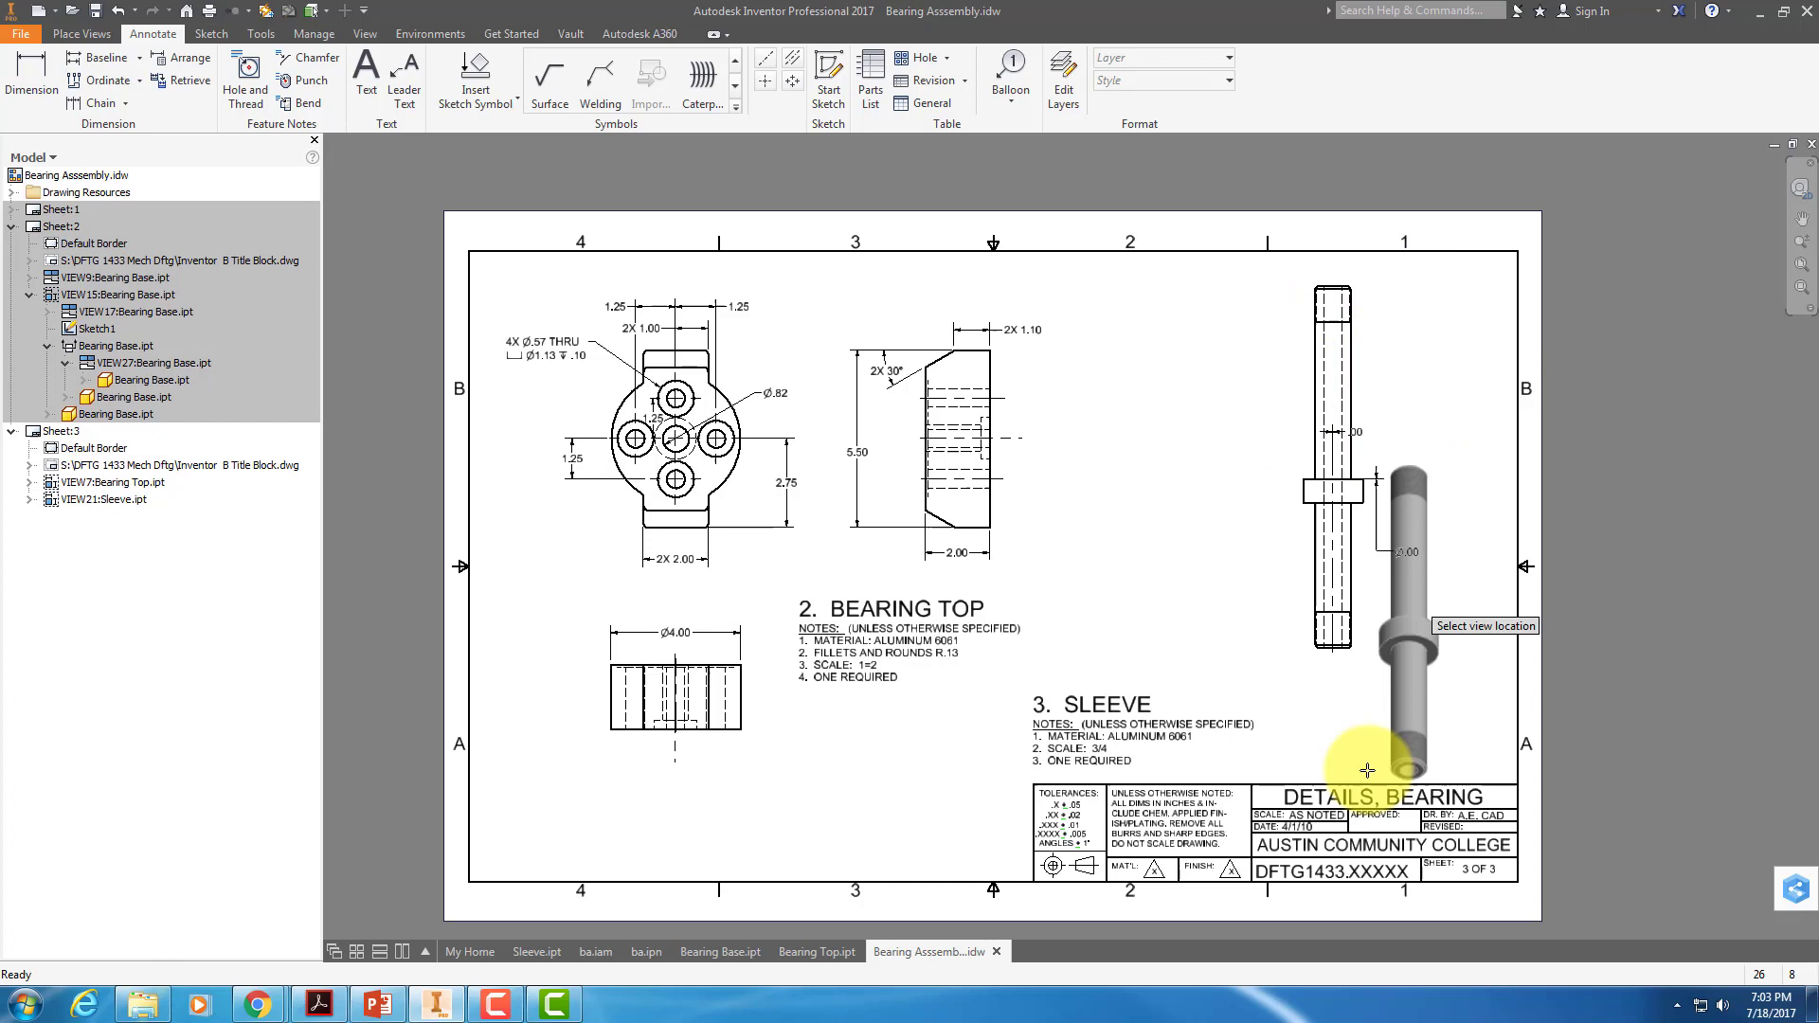
left_click(1317, 705)
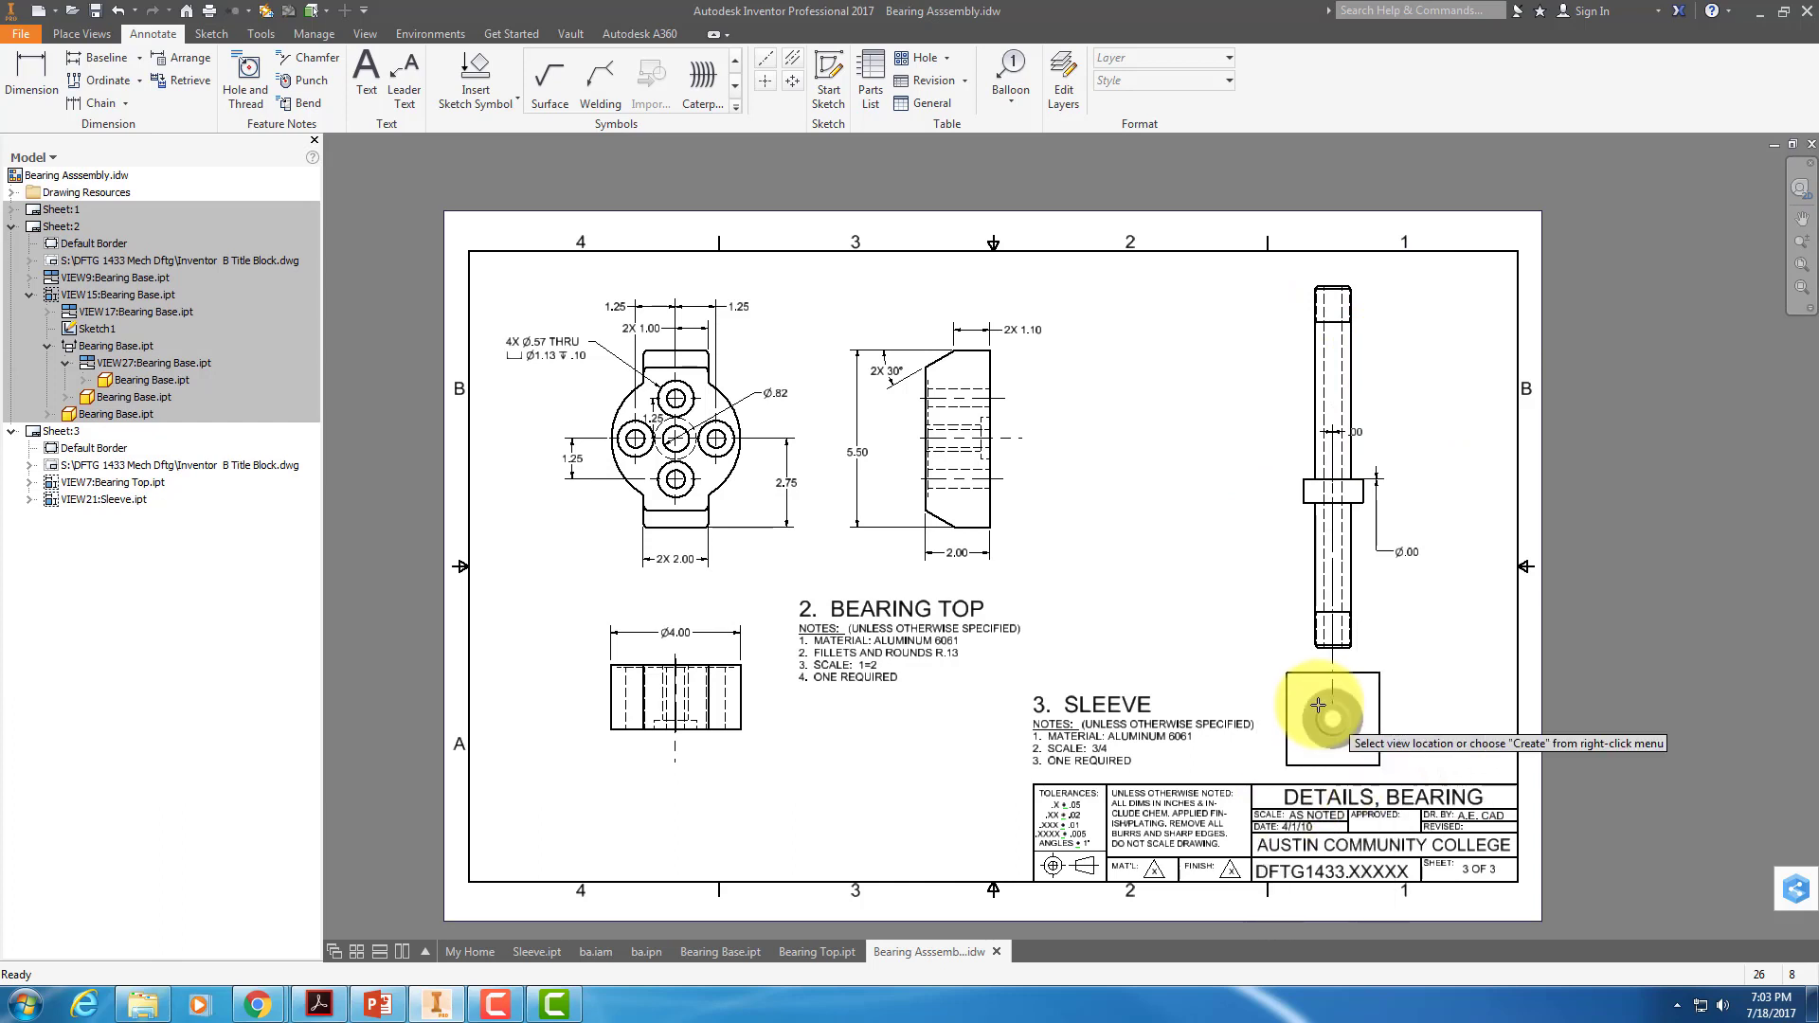
right_click(1318, 705)
left_click(1402, 701)
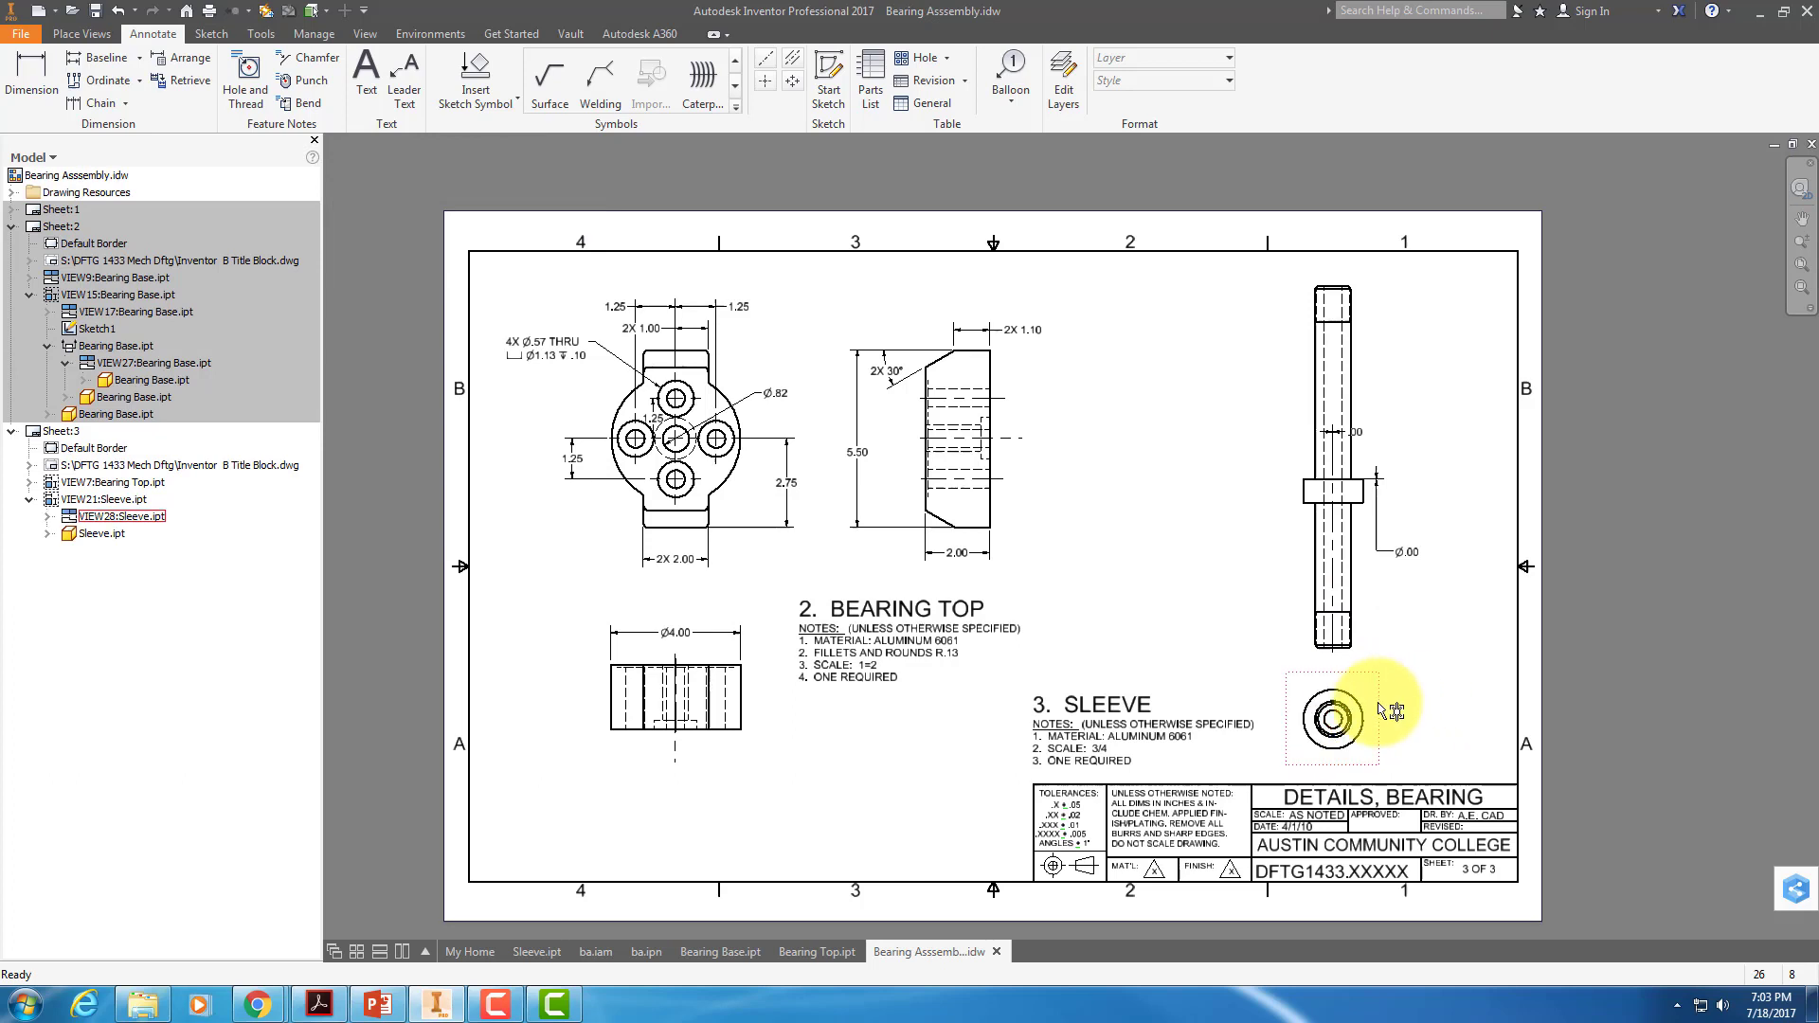
Apply automated centerlines to the new sleeve end view VIEW28.
right_click(1371, 703)
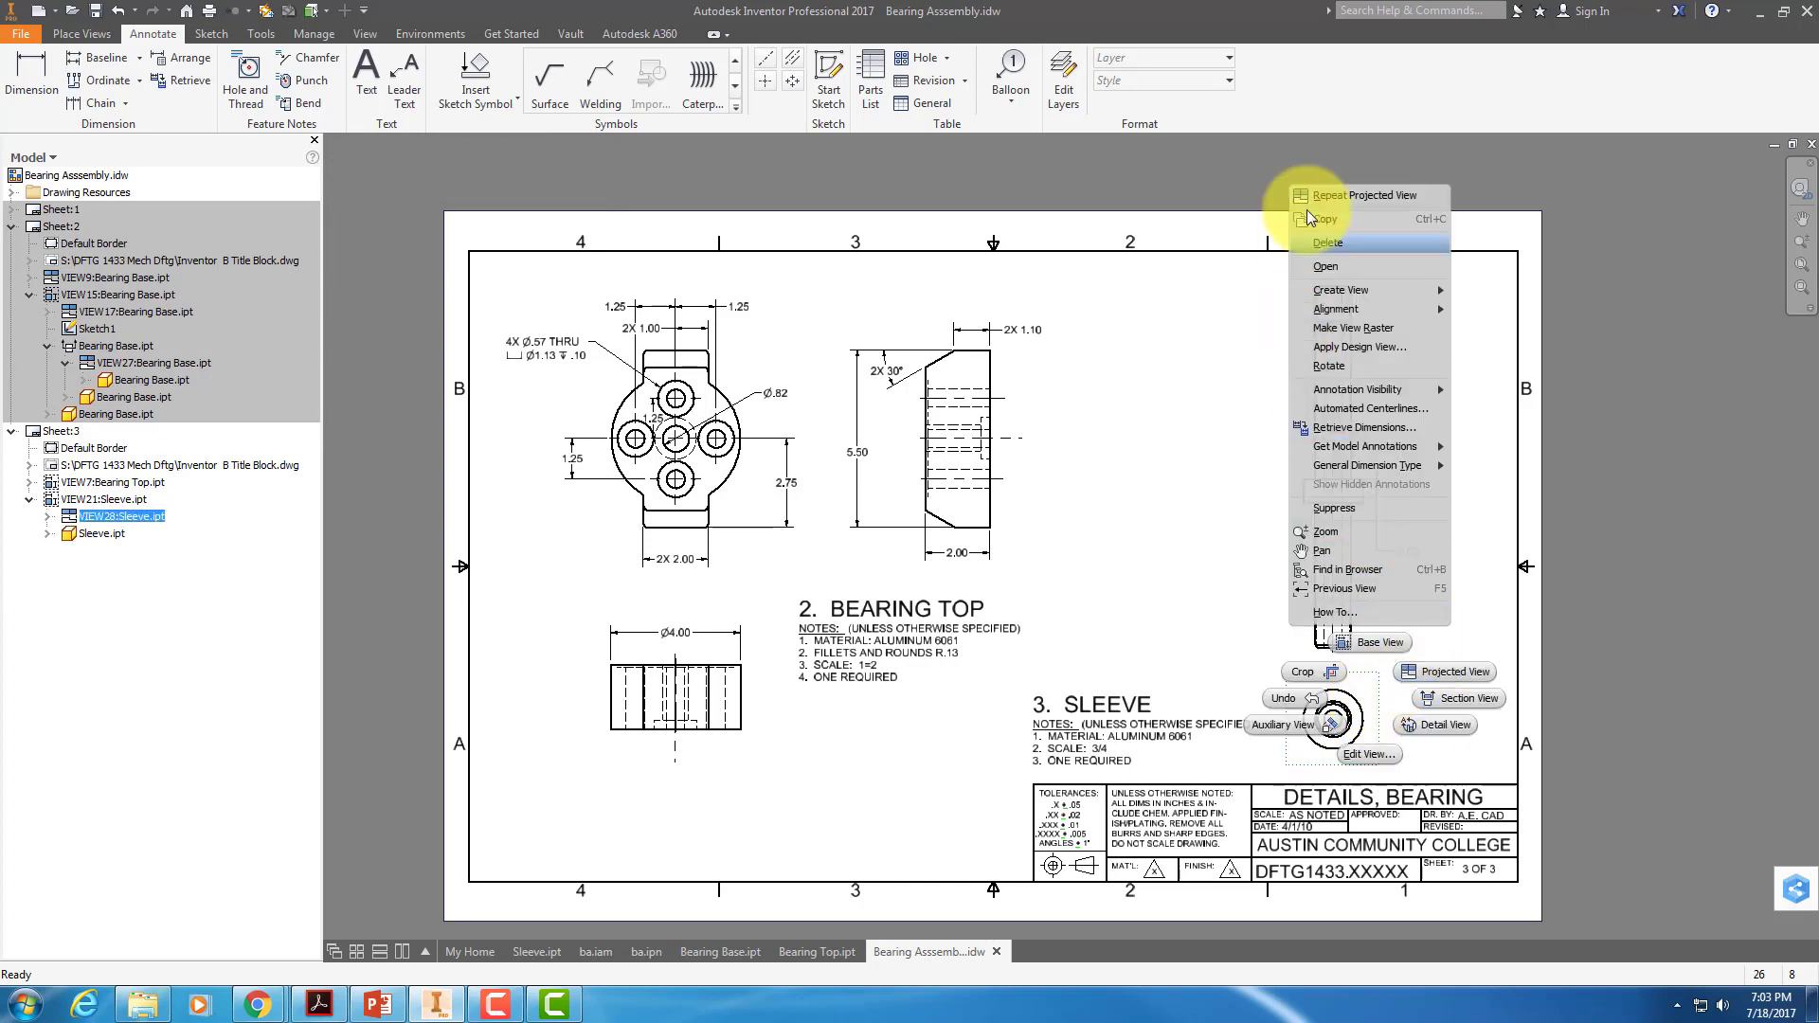
left_click(1359, 410)
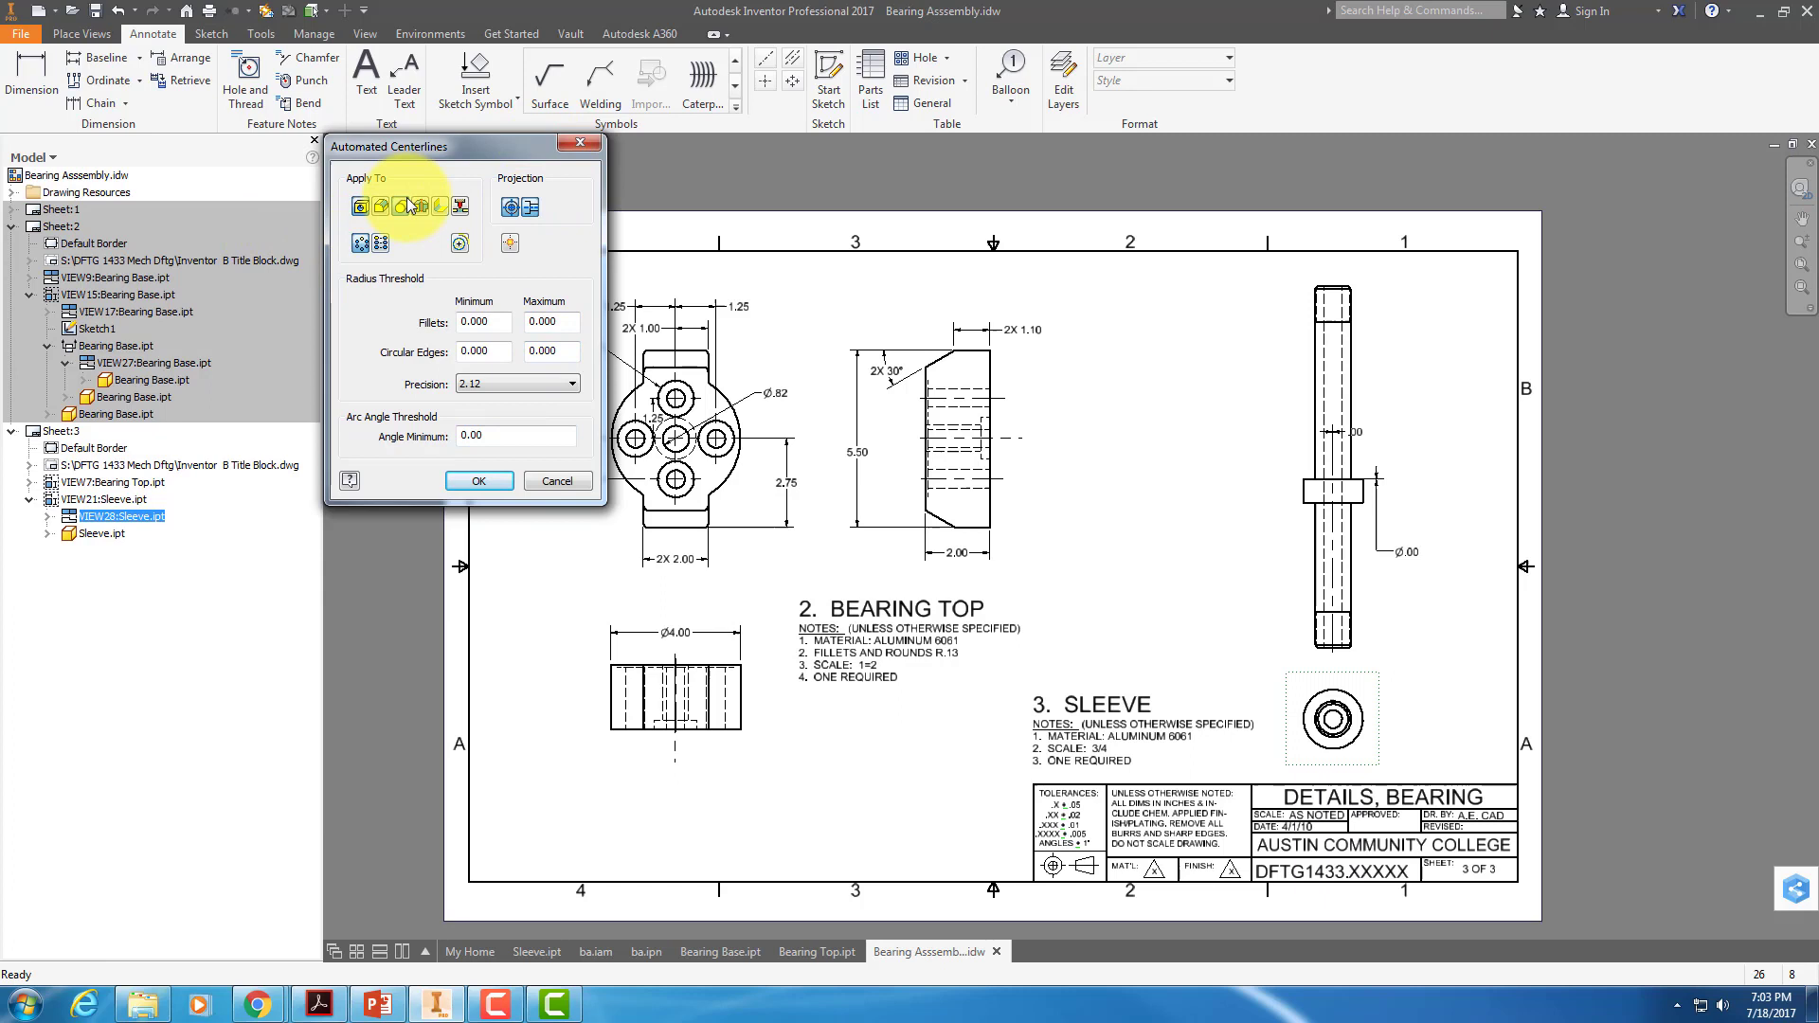
left_click(497, 485)
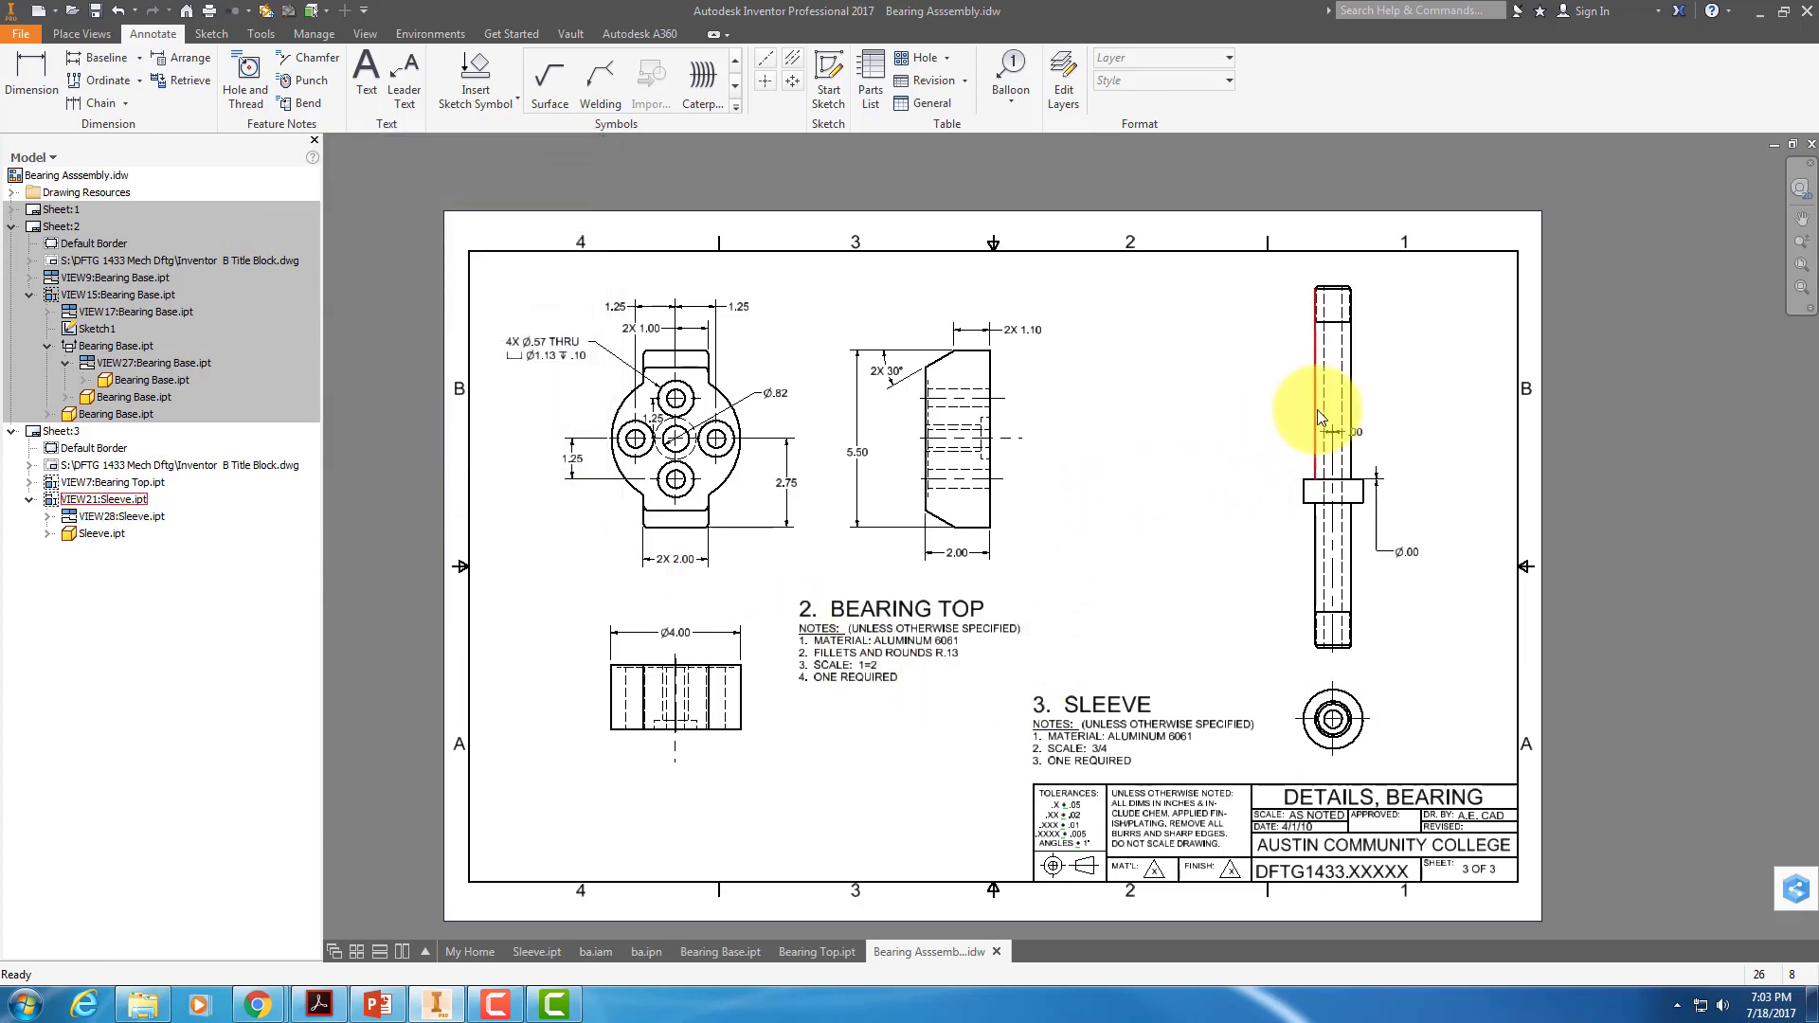
Delete the stray Ø.00 diameter dimension from the upright sleeve view.
left_click(1333, 474)
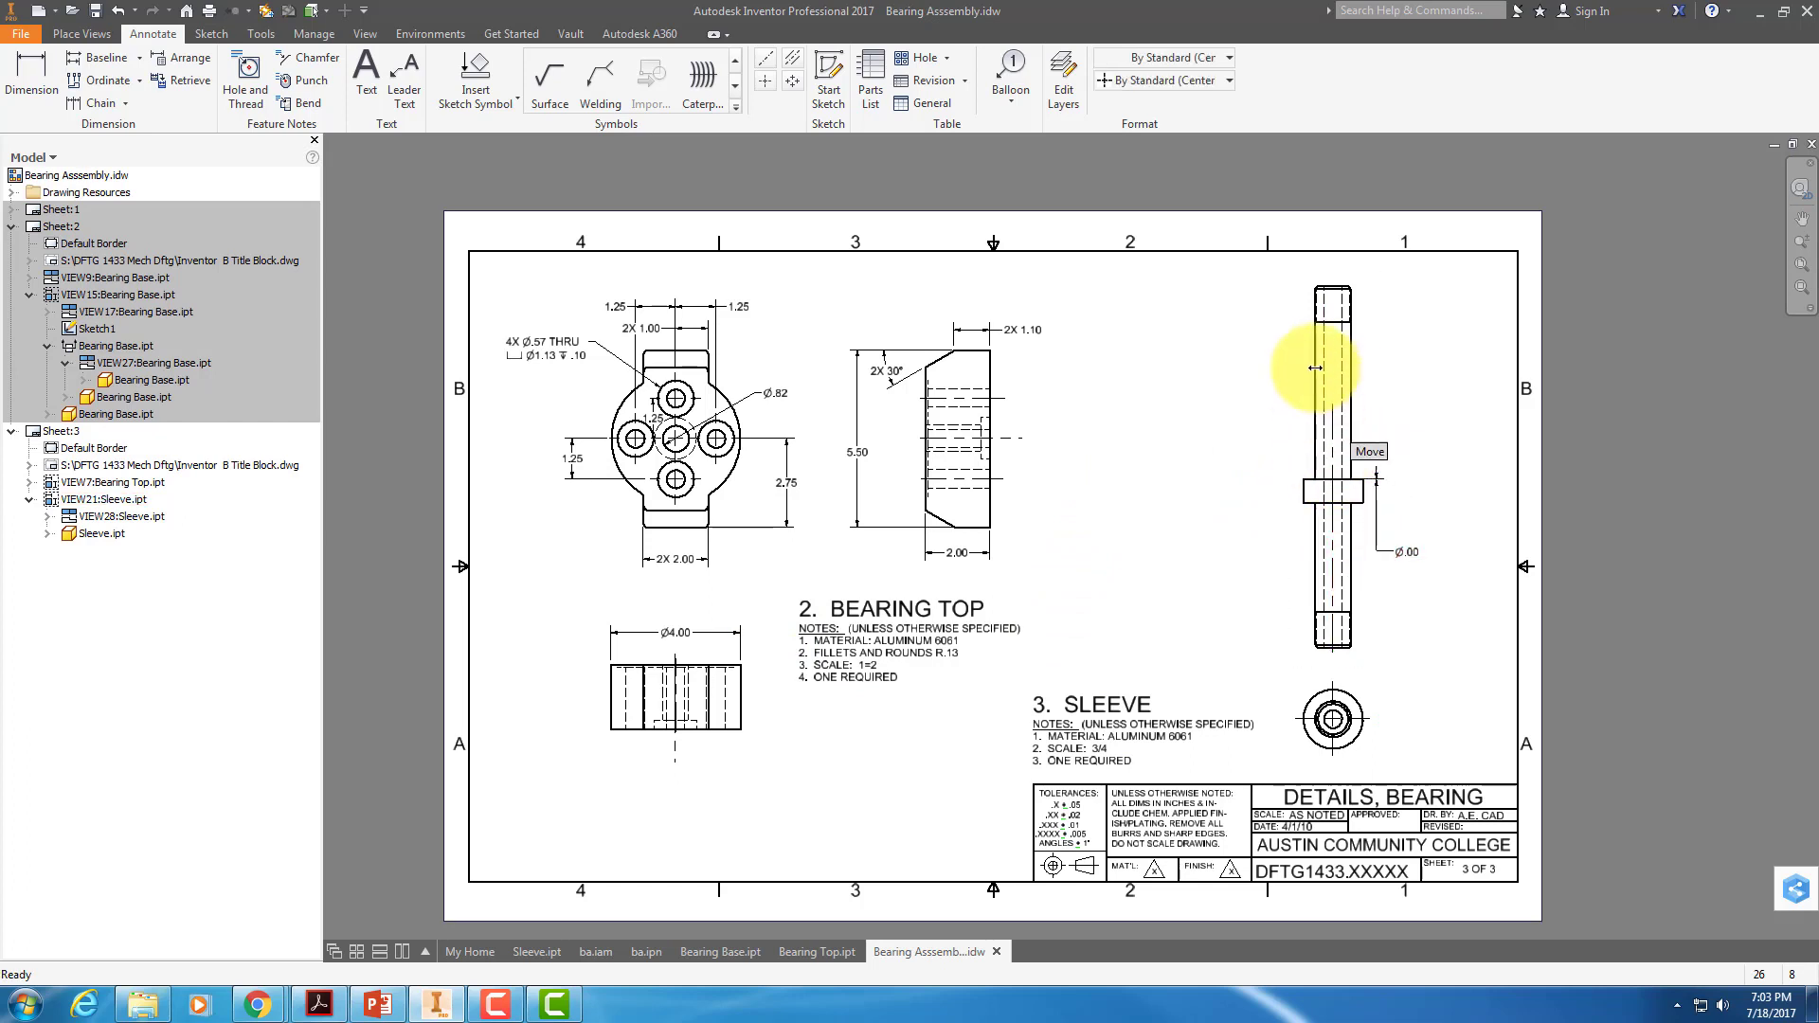
left_click(1487, 352)
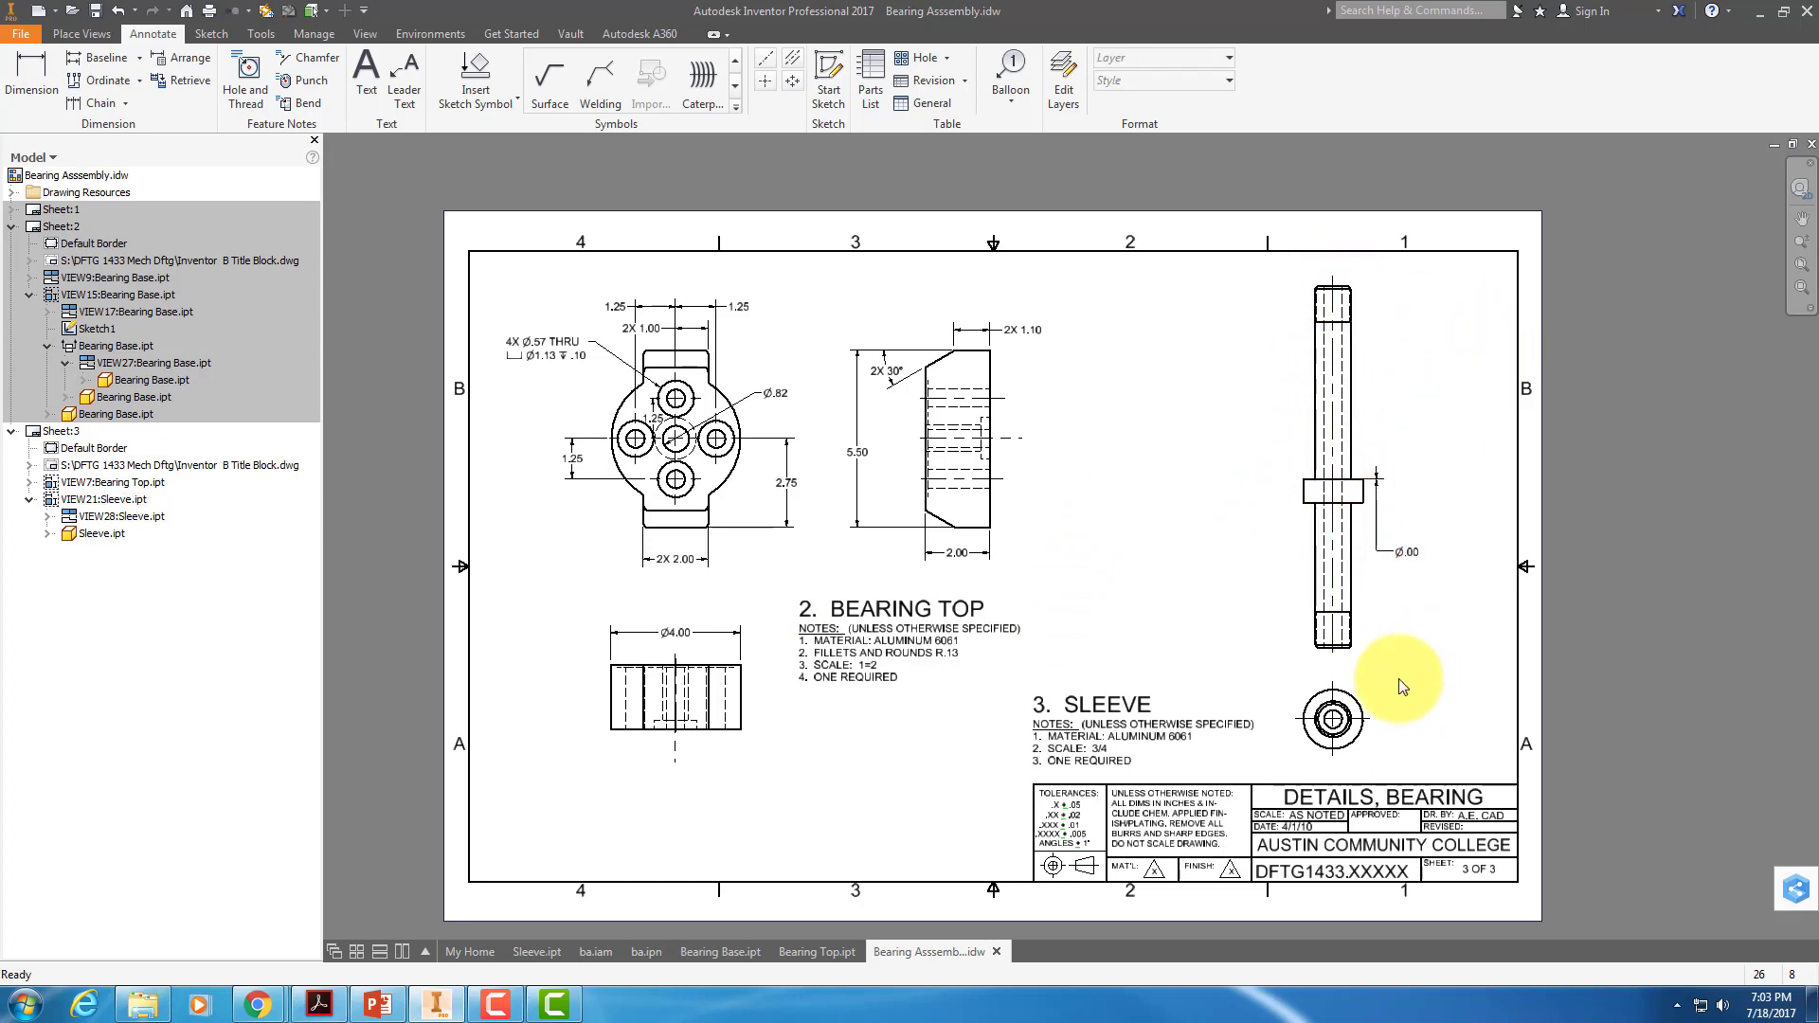
left_click(1416, 560)
key("Delete")
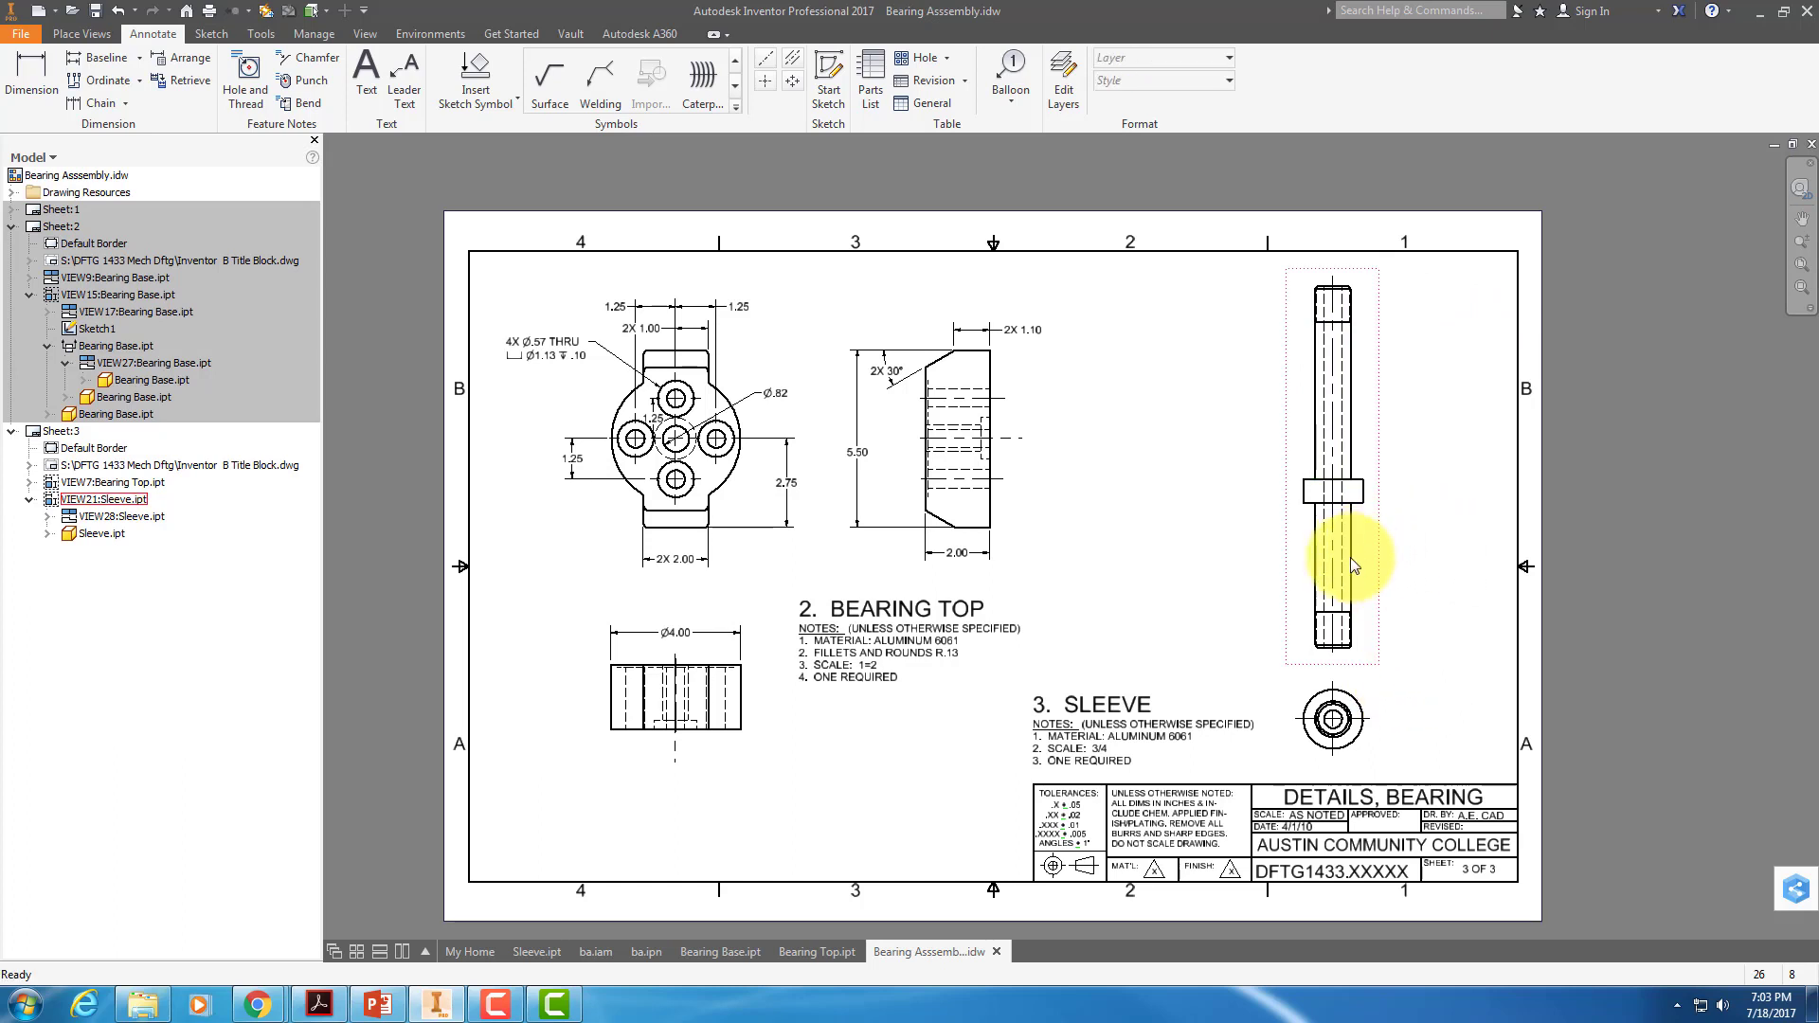
Retrieve the 4.00 length dimension from the sleeve's cylinder feature into the side view.
right_click(1376, 562)
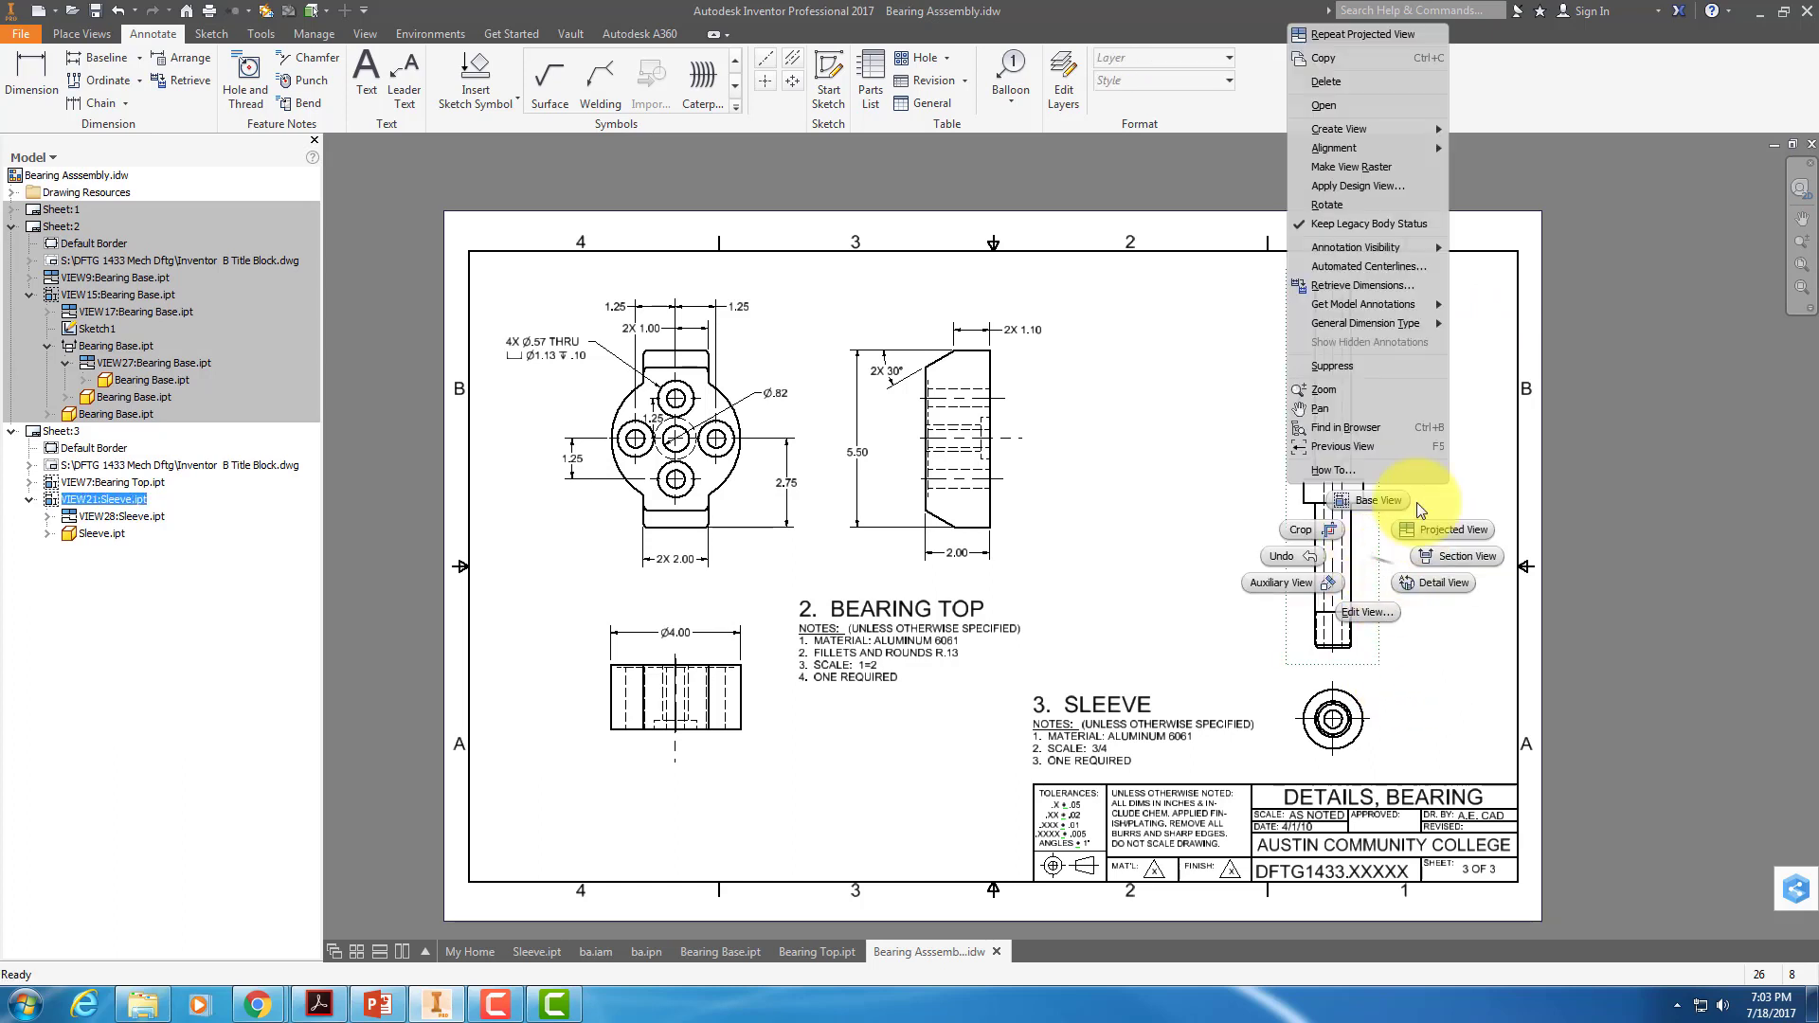
left_click(1355, 288)
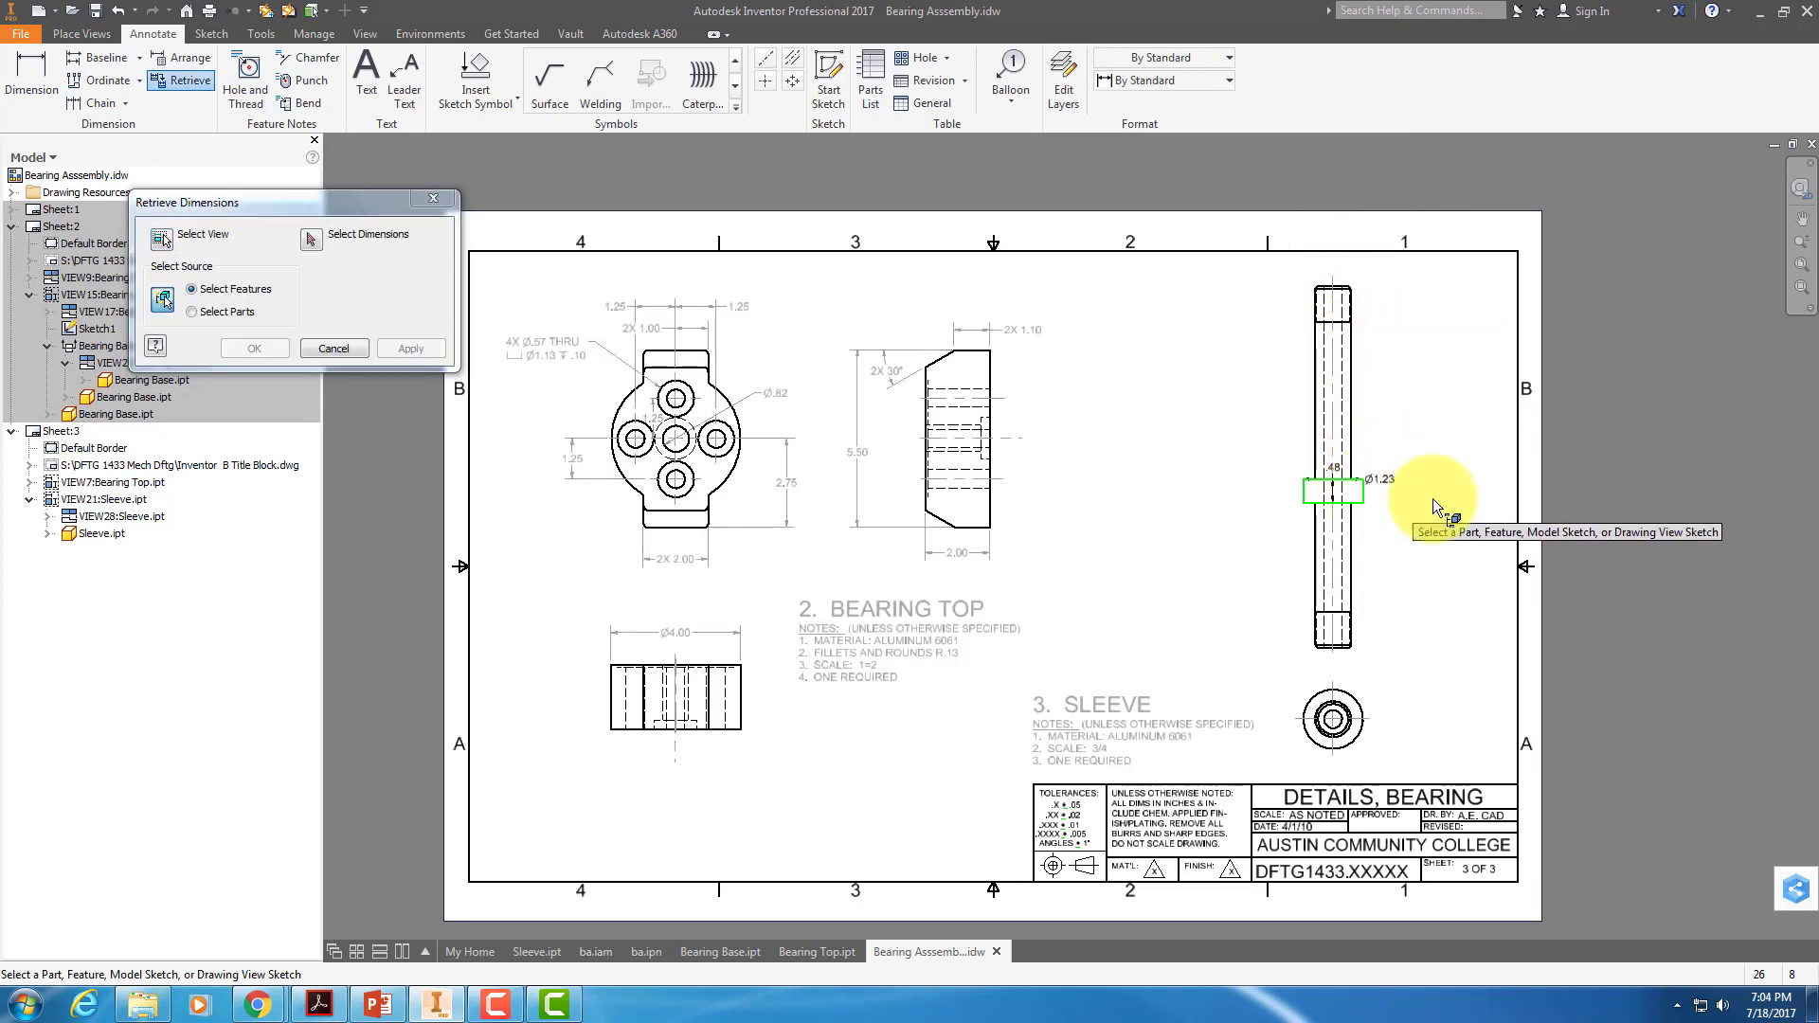
left_click(311, 237)
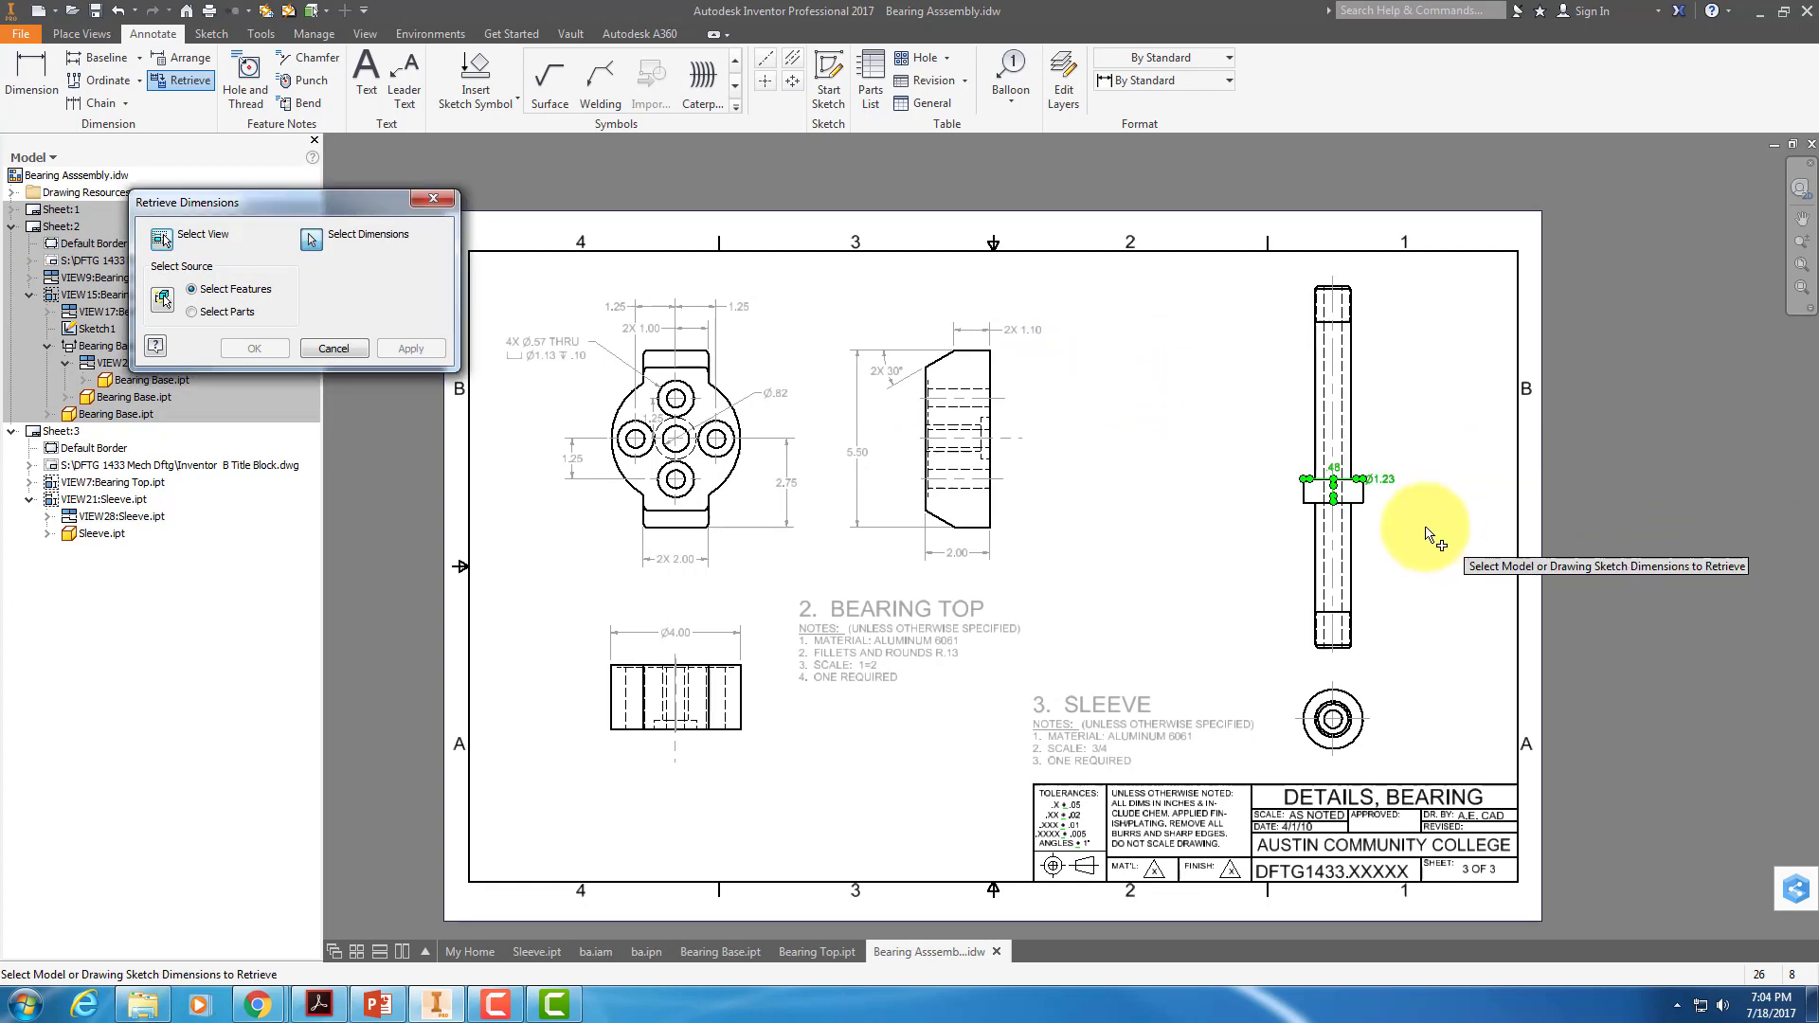
left_click(409, 348)
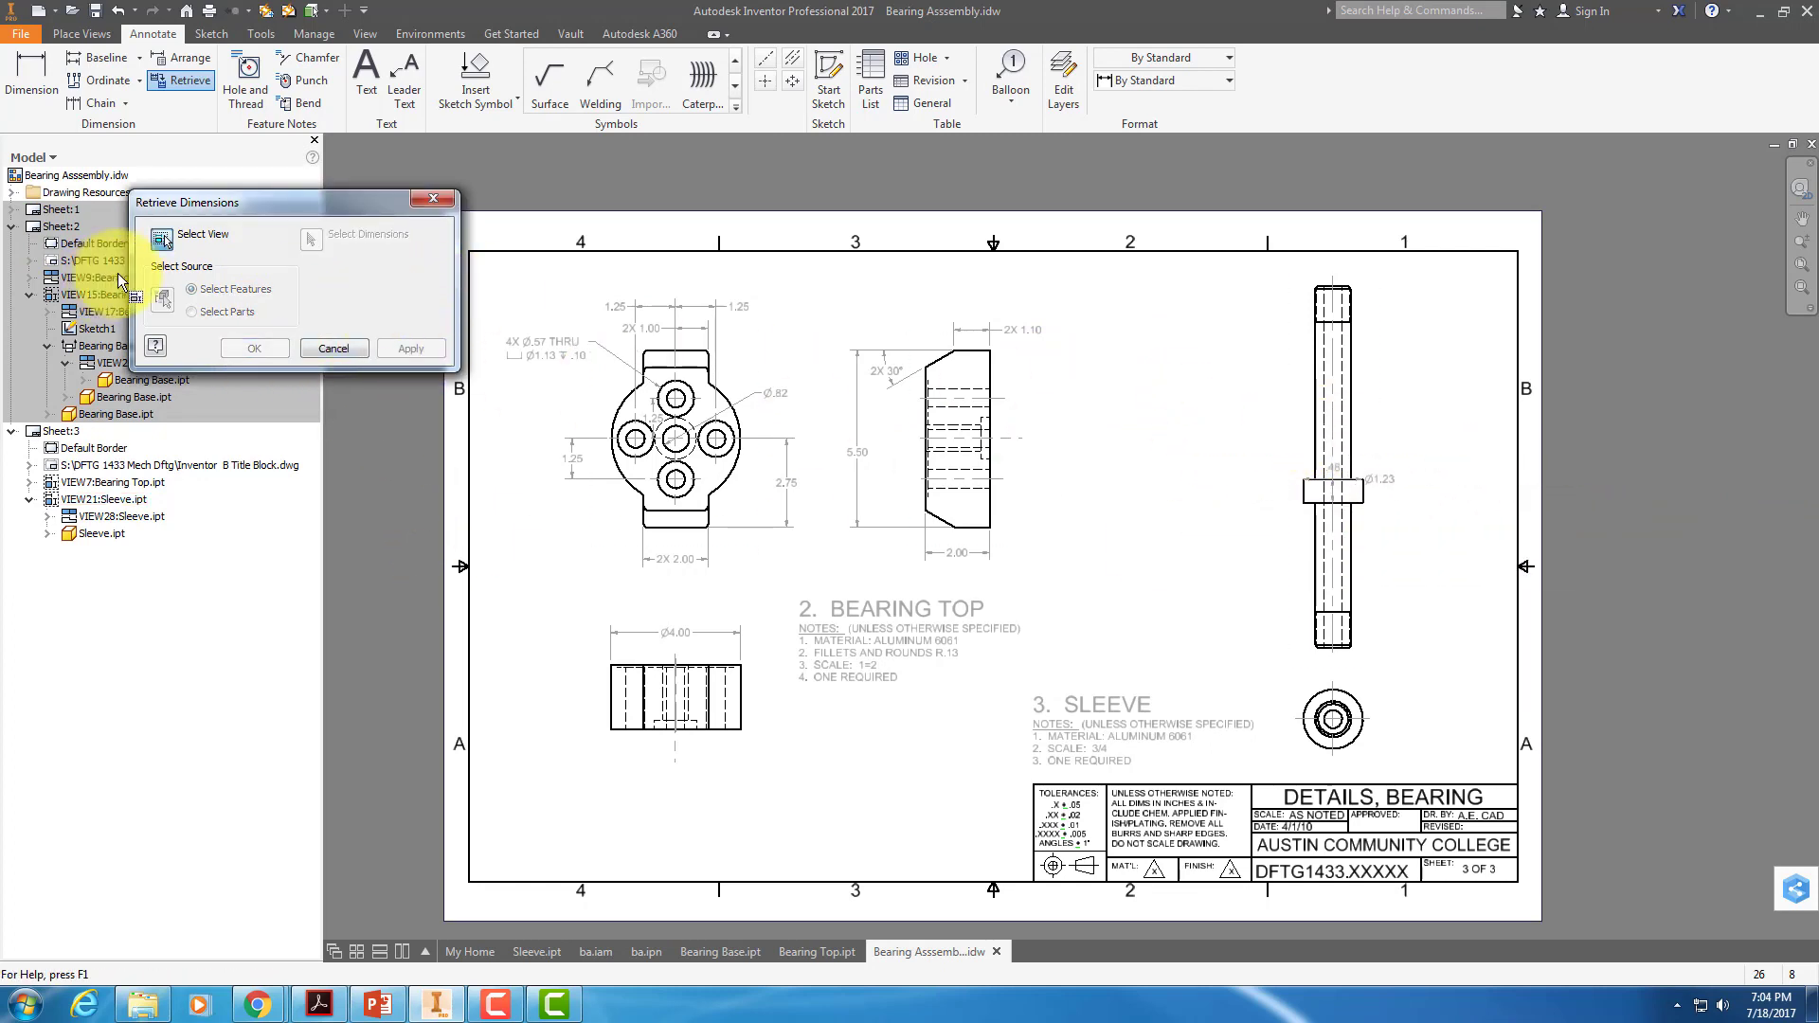
left_click(1302, 449)
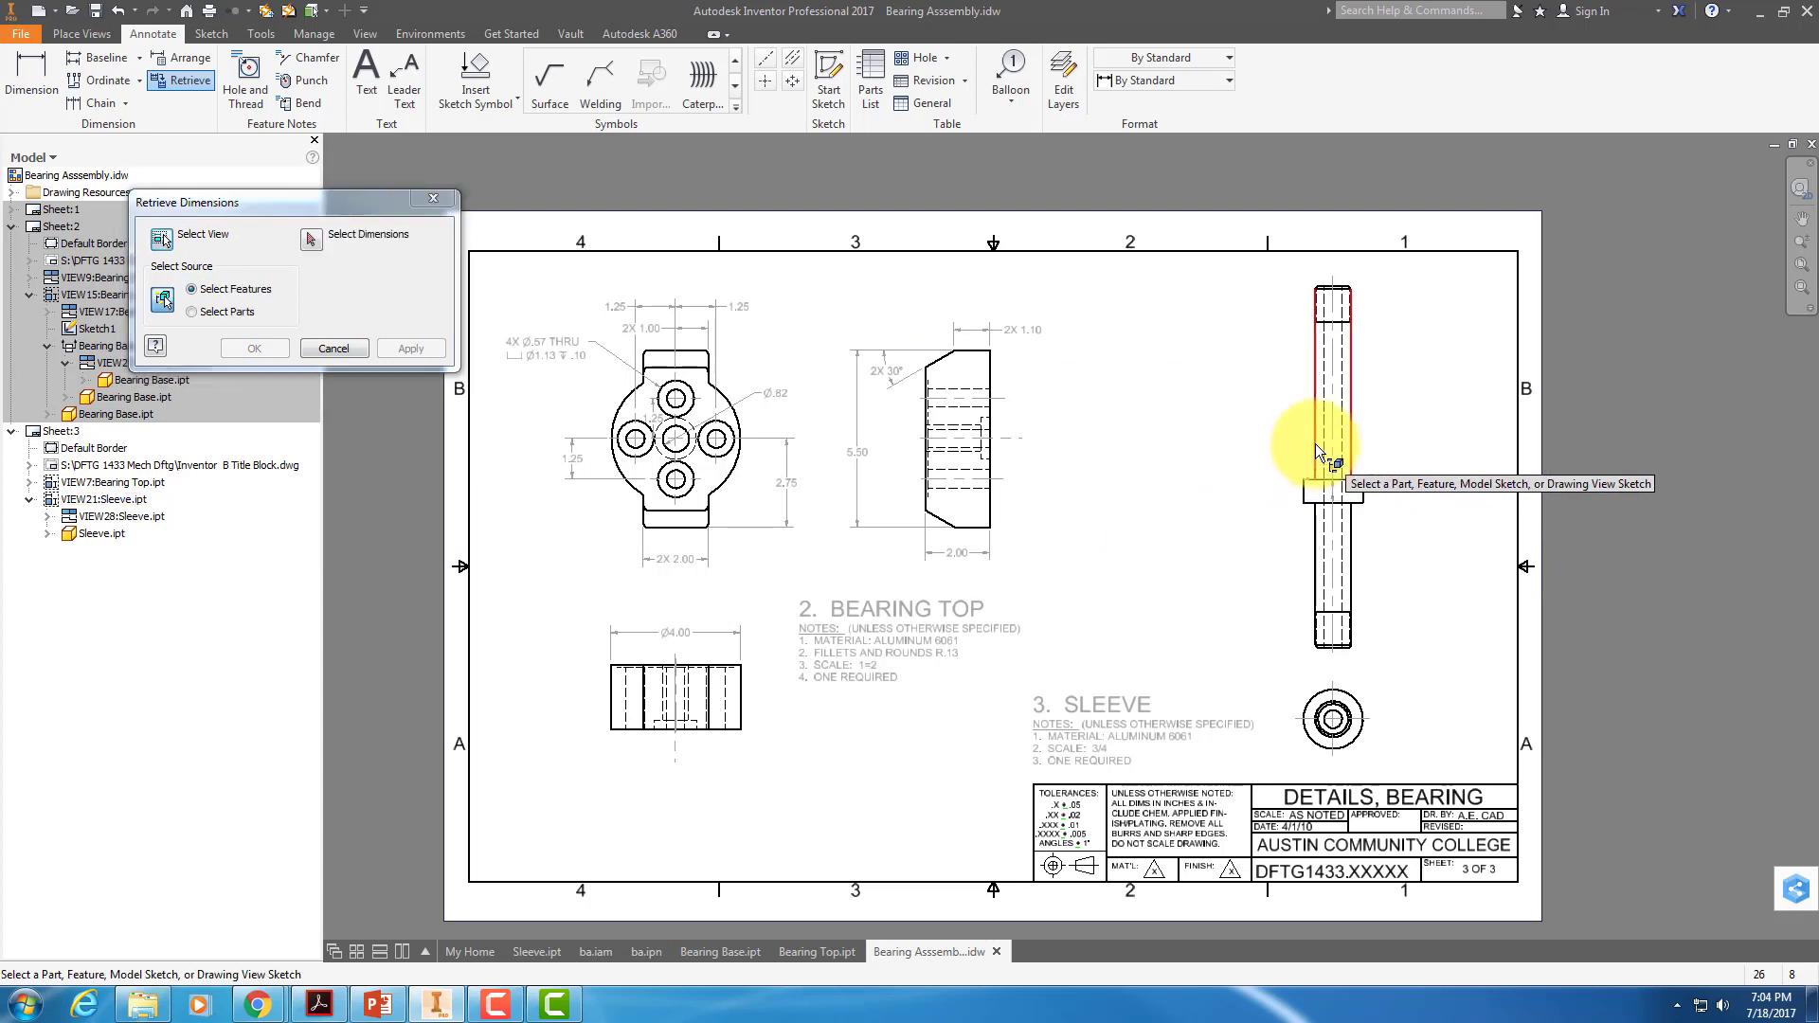
left_click(1315, 443)
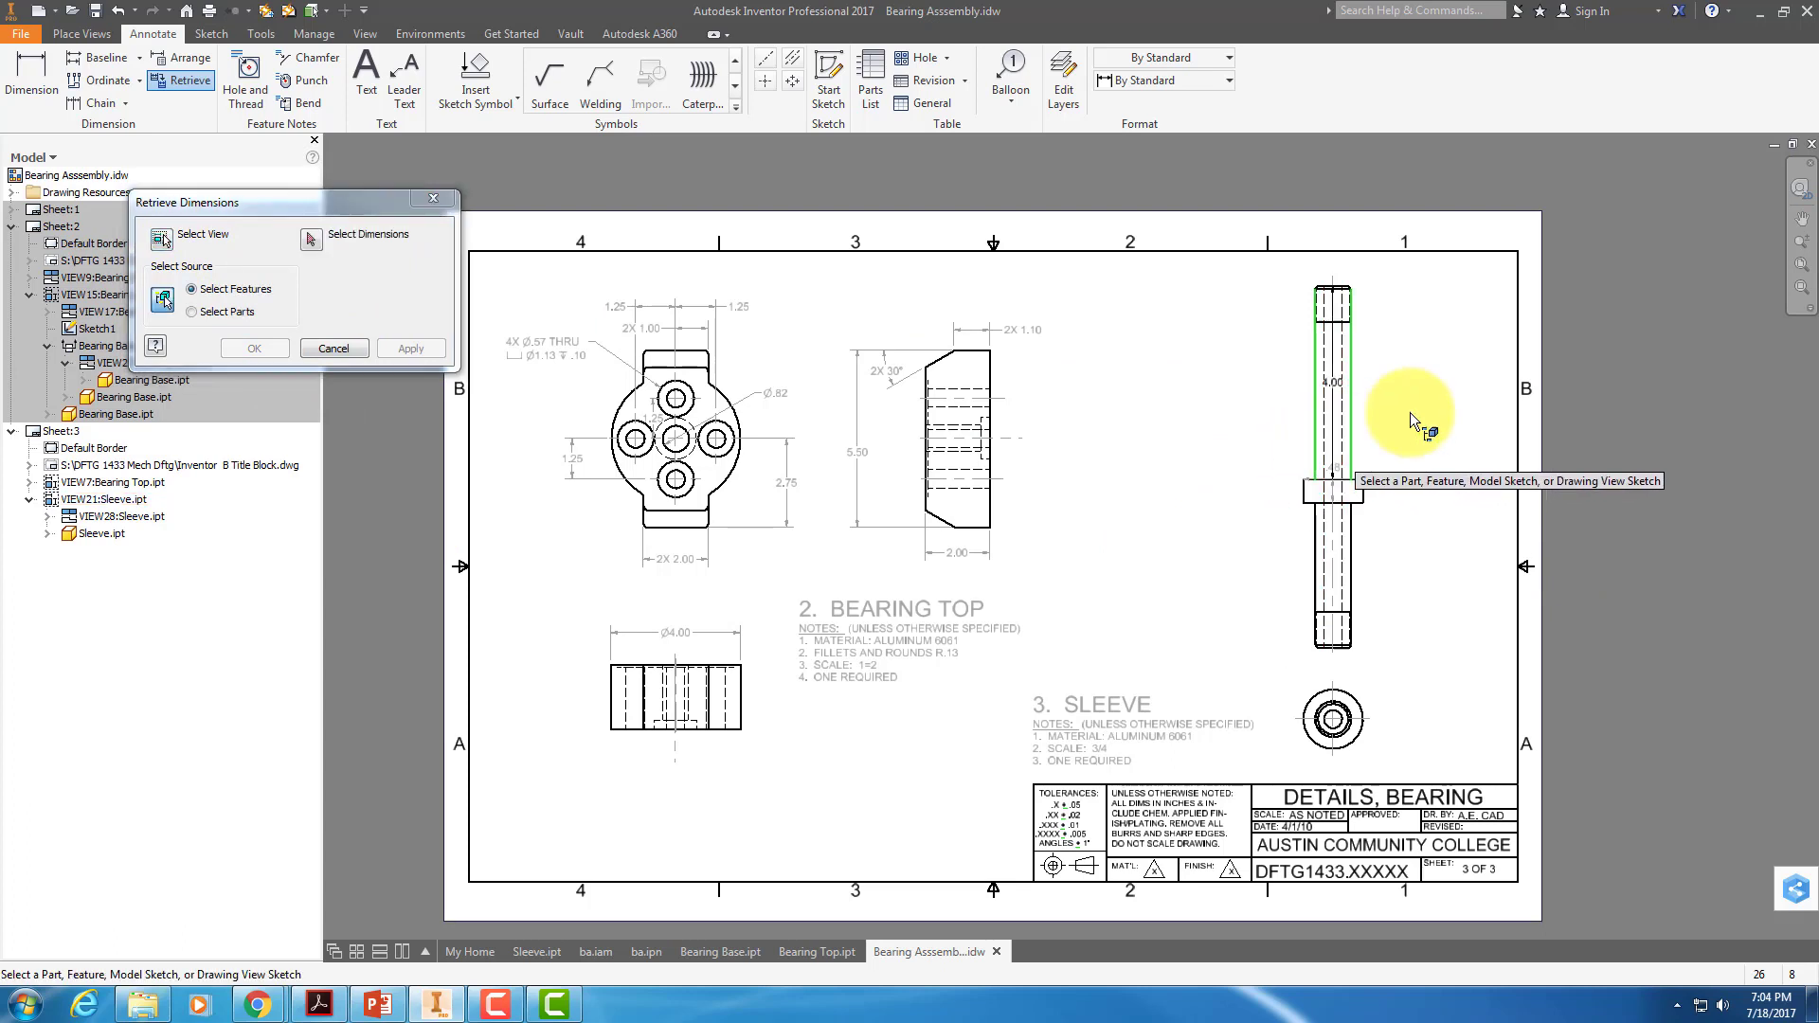
left_click(312, 238)
left_click(1333, 381)
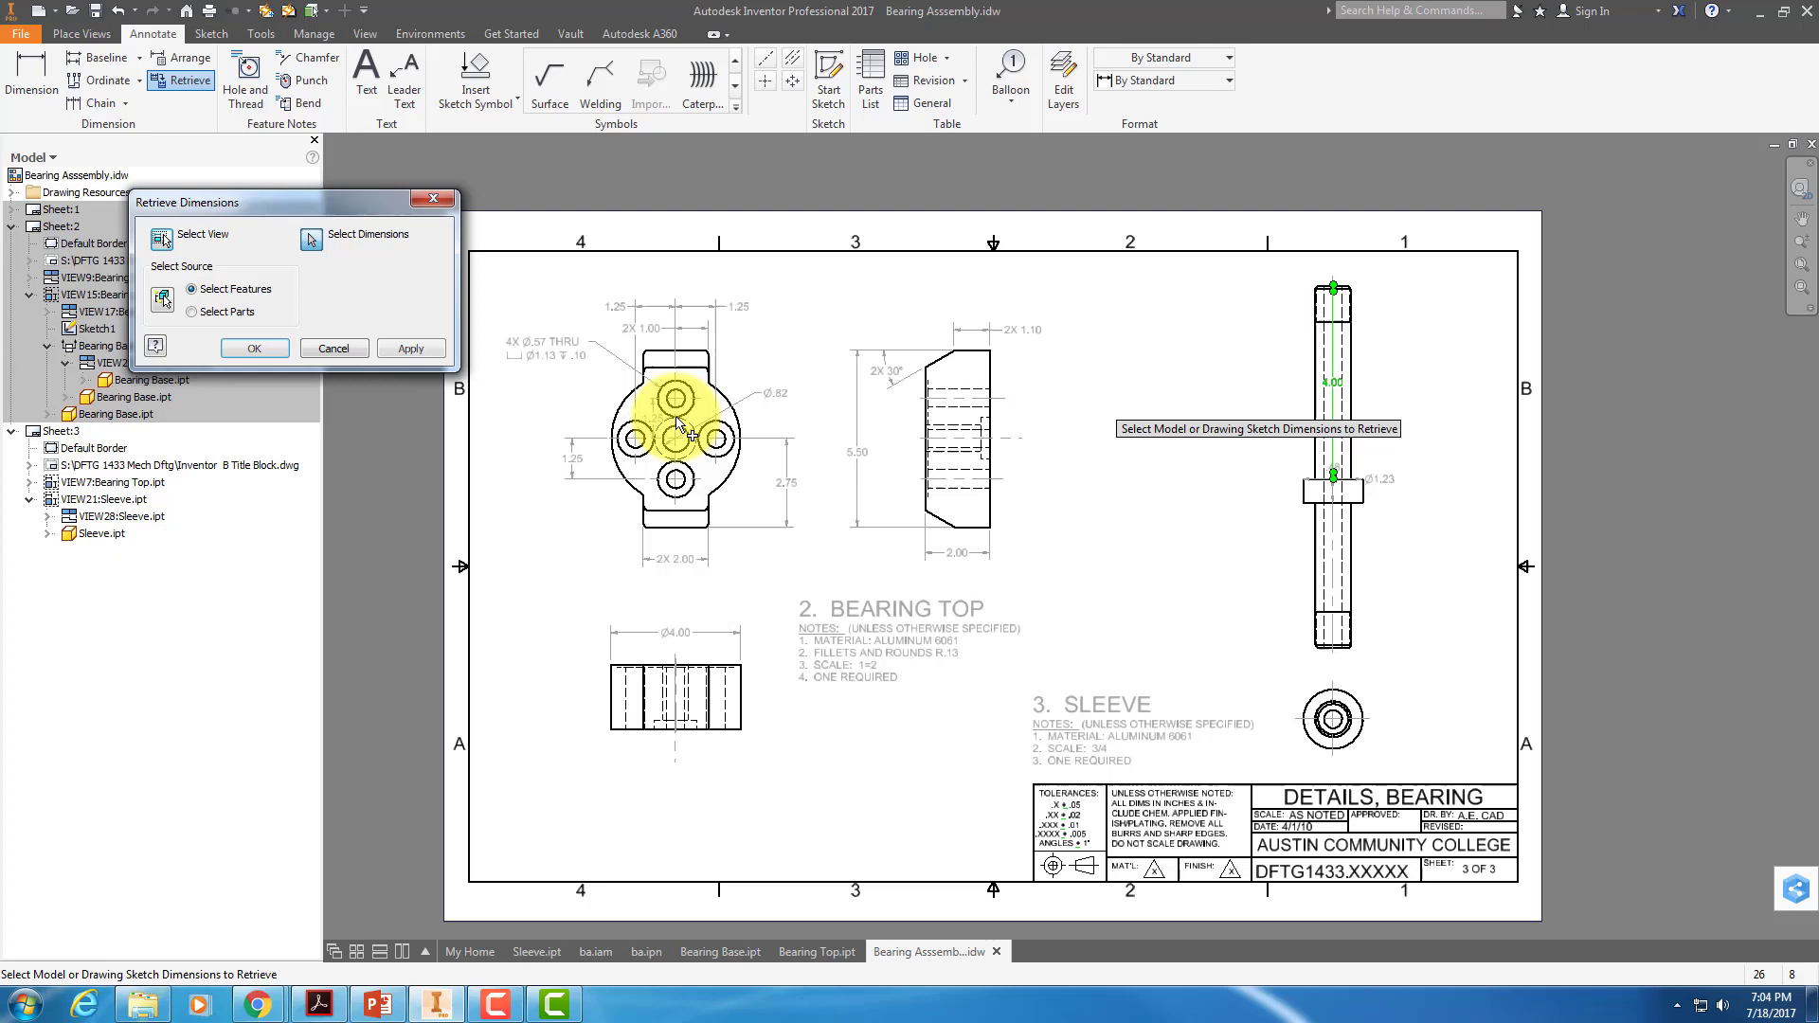
left_click(411, 349)
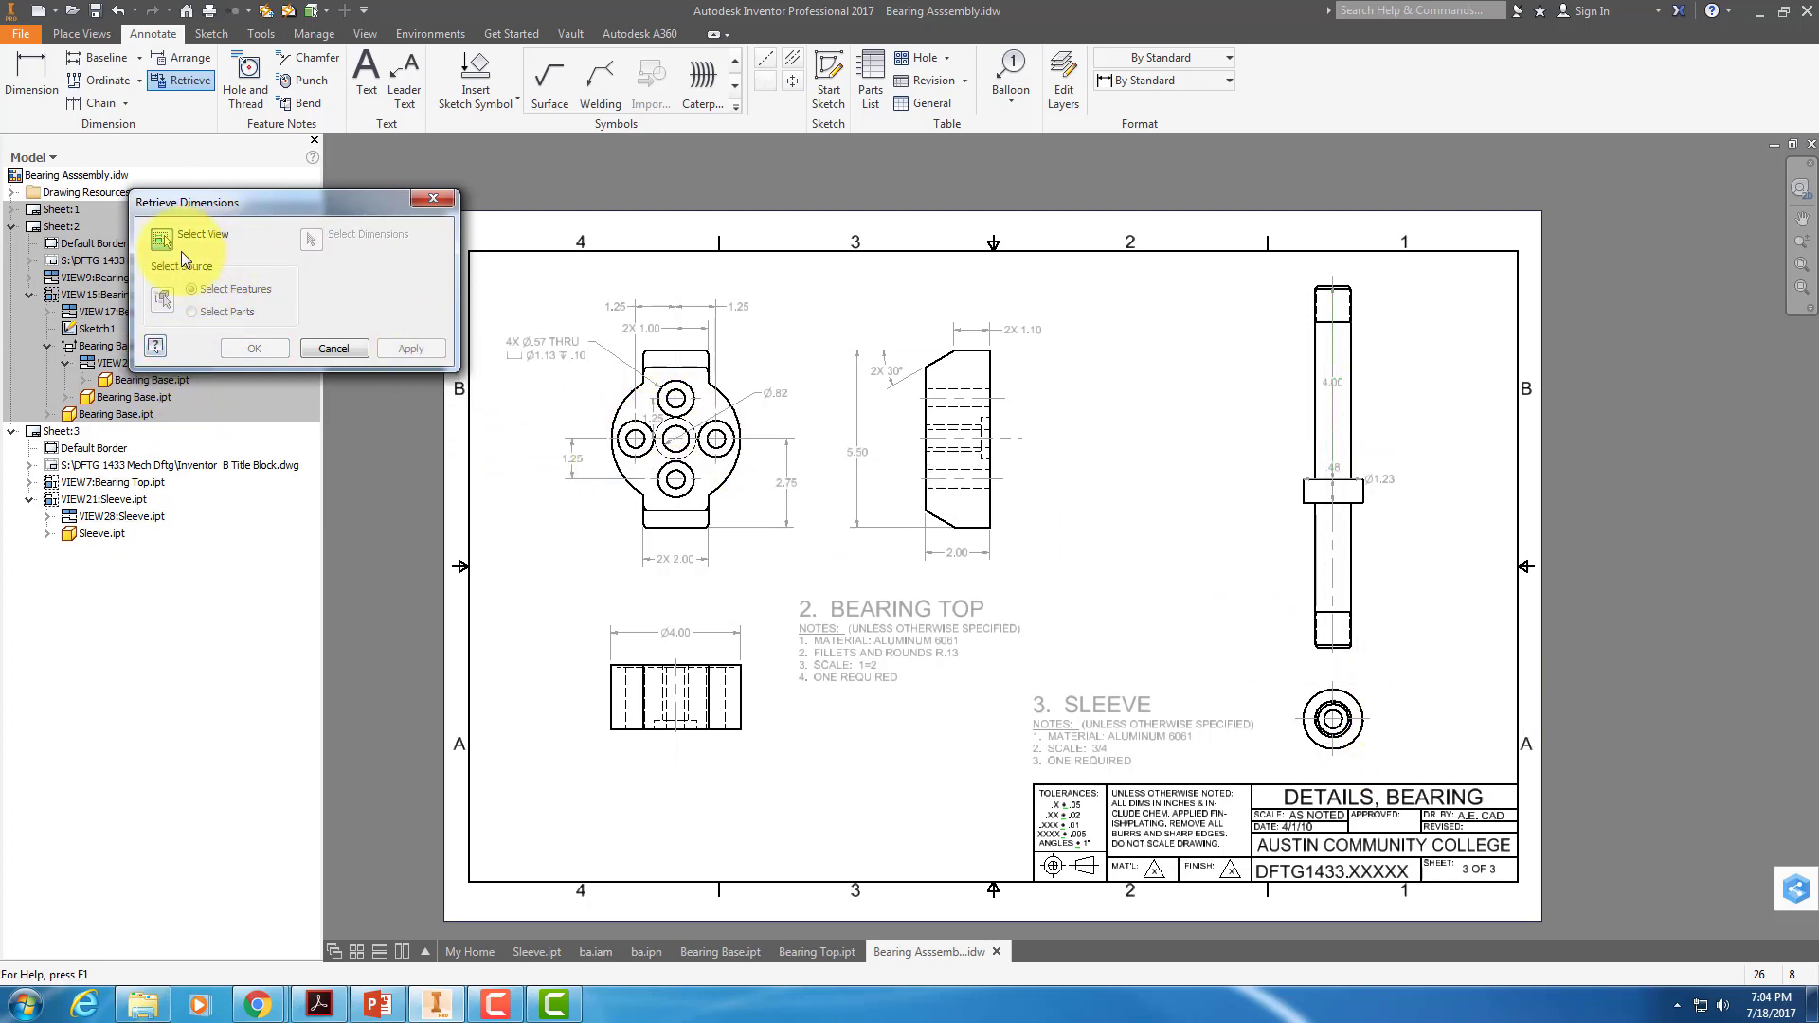
Retrieve the sleeve part's top and bottom .75 and 3.00 dimensions into the side view.
left_click(1295, 472)
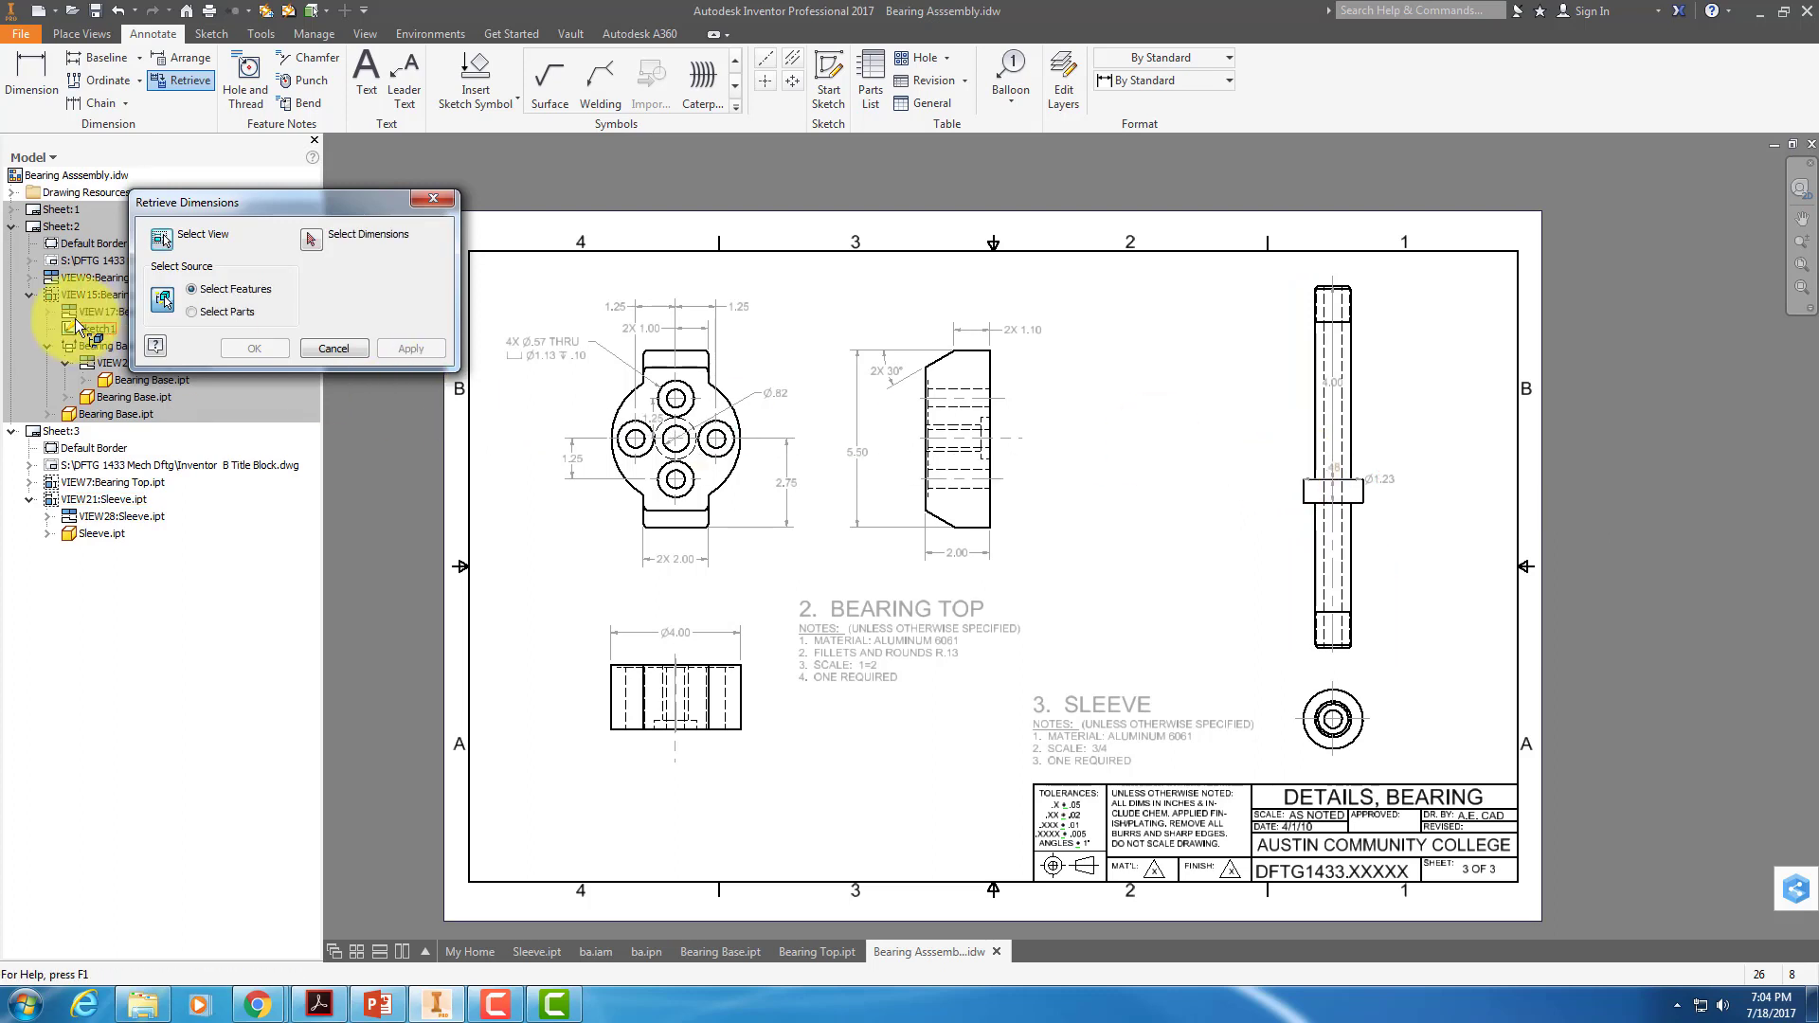
left_click(202, 313)
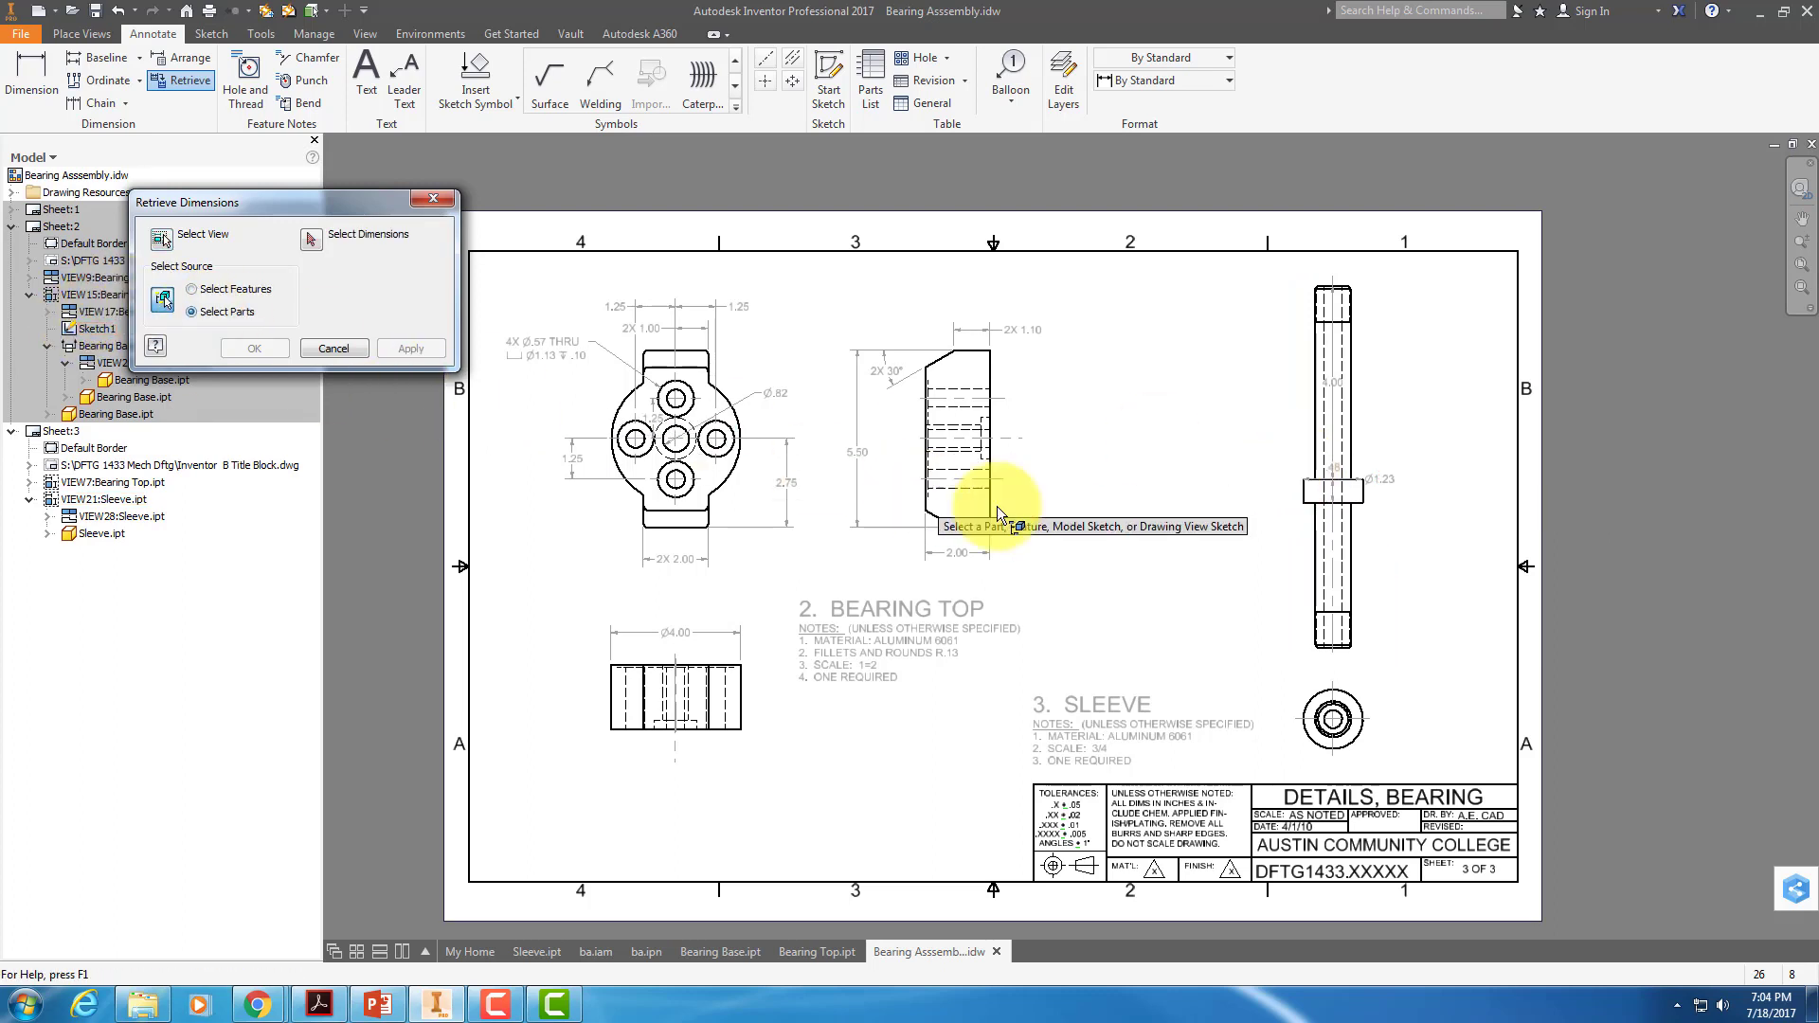
left_click(1314, 462)
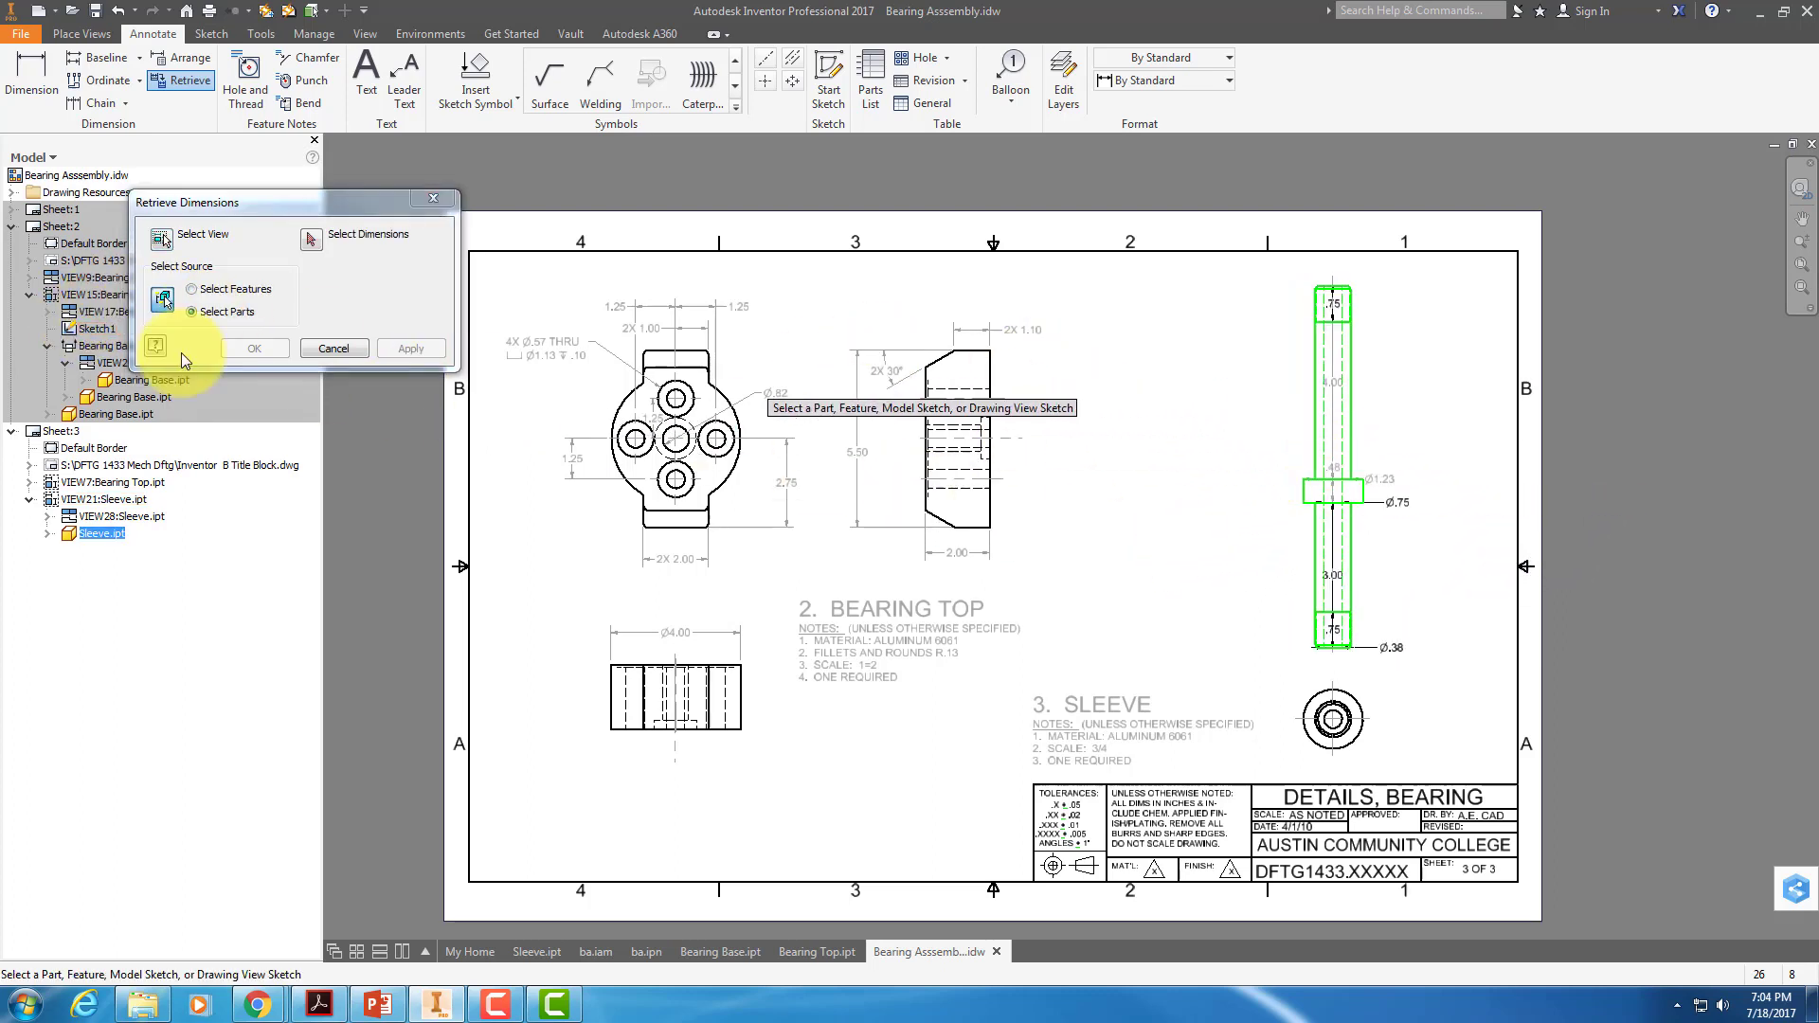
left_click(310, 237)
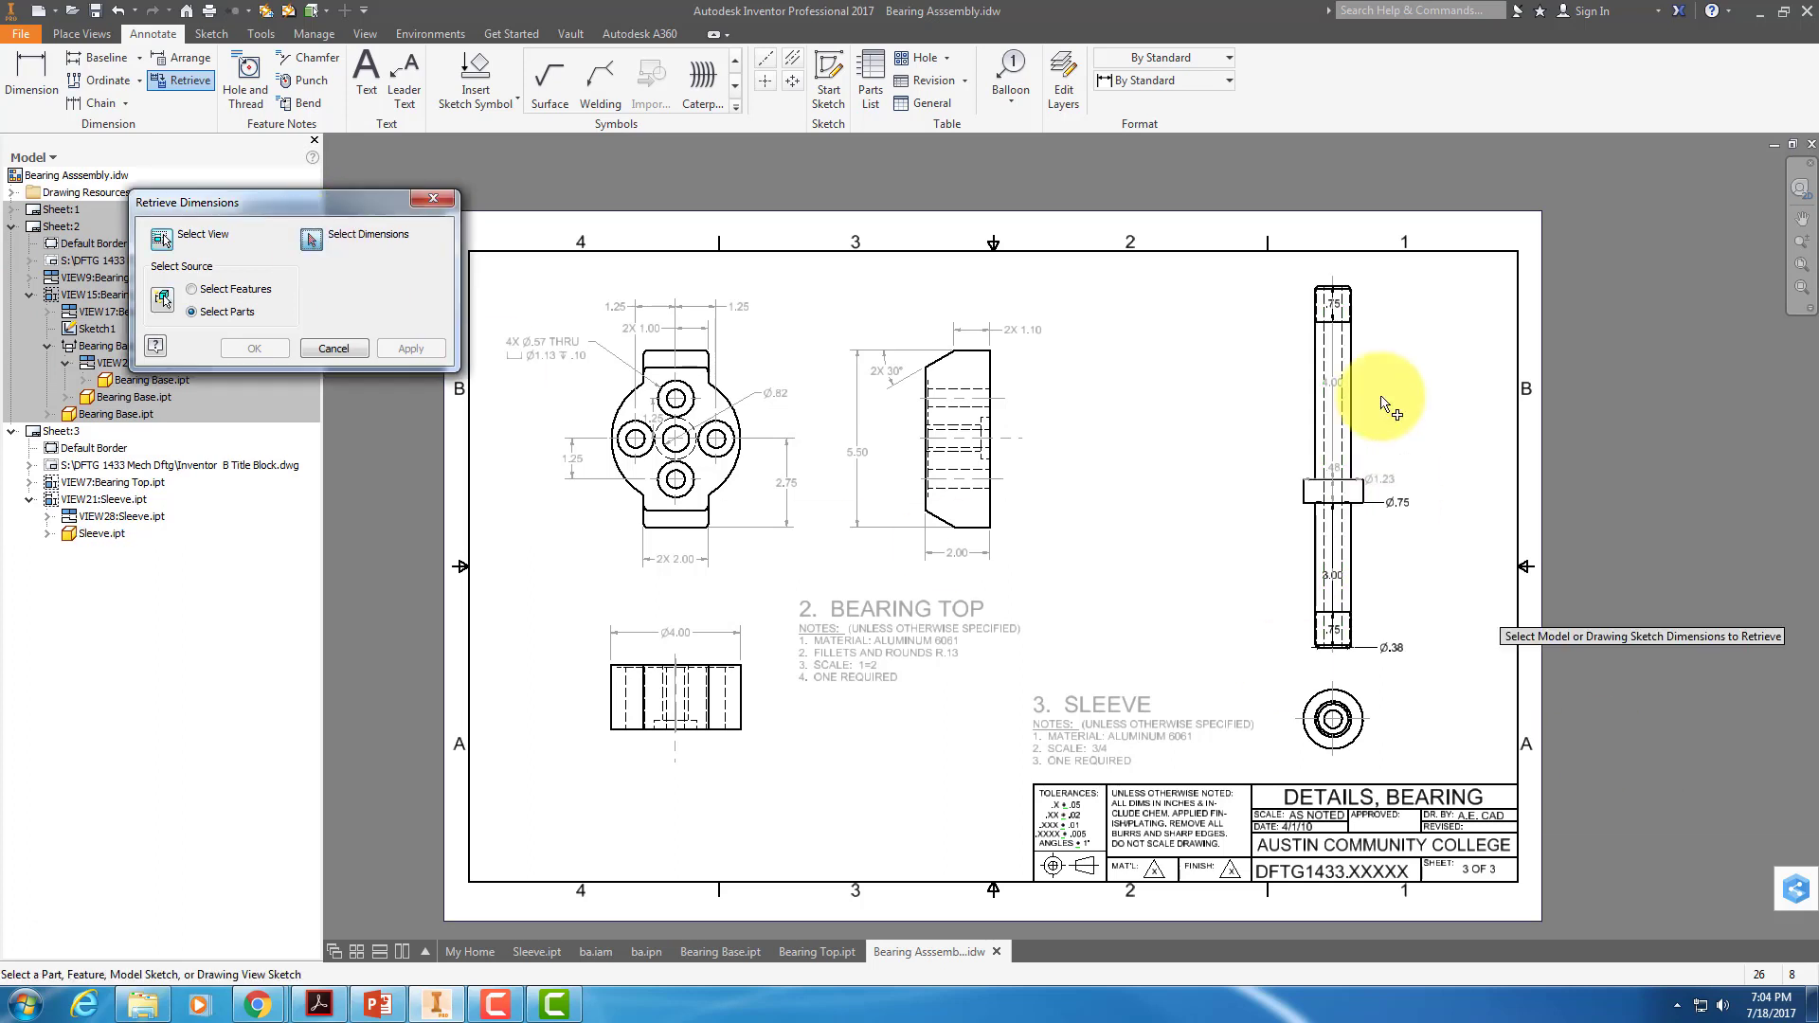
left_click(1338, 314)
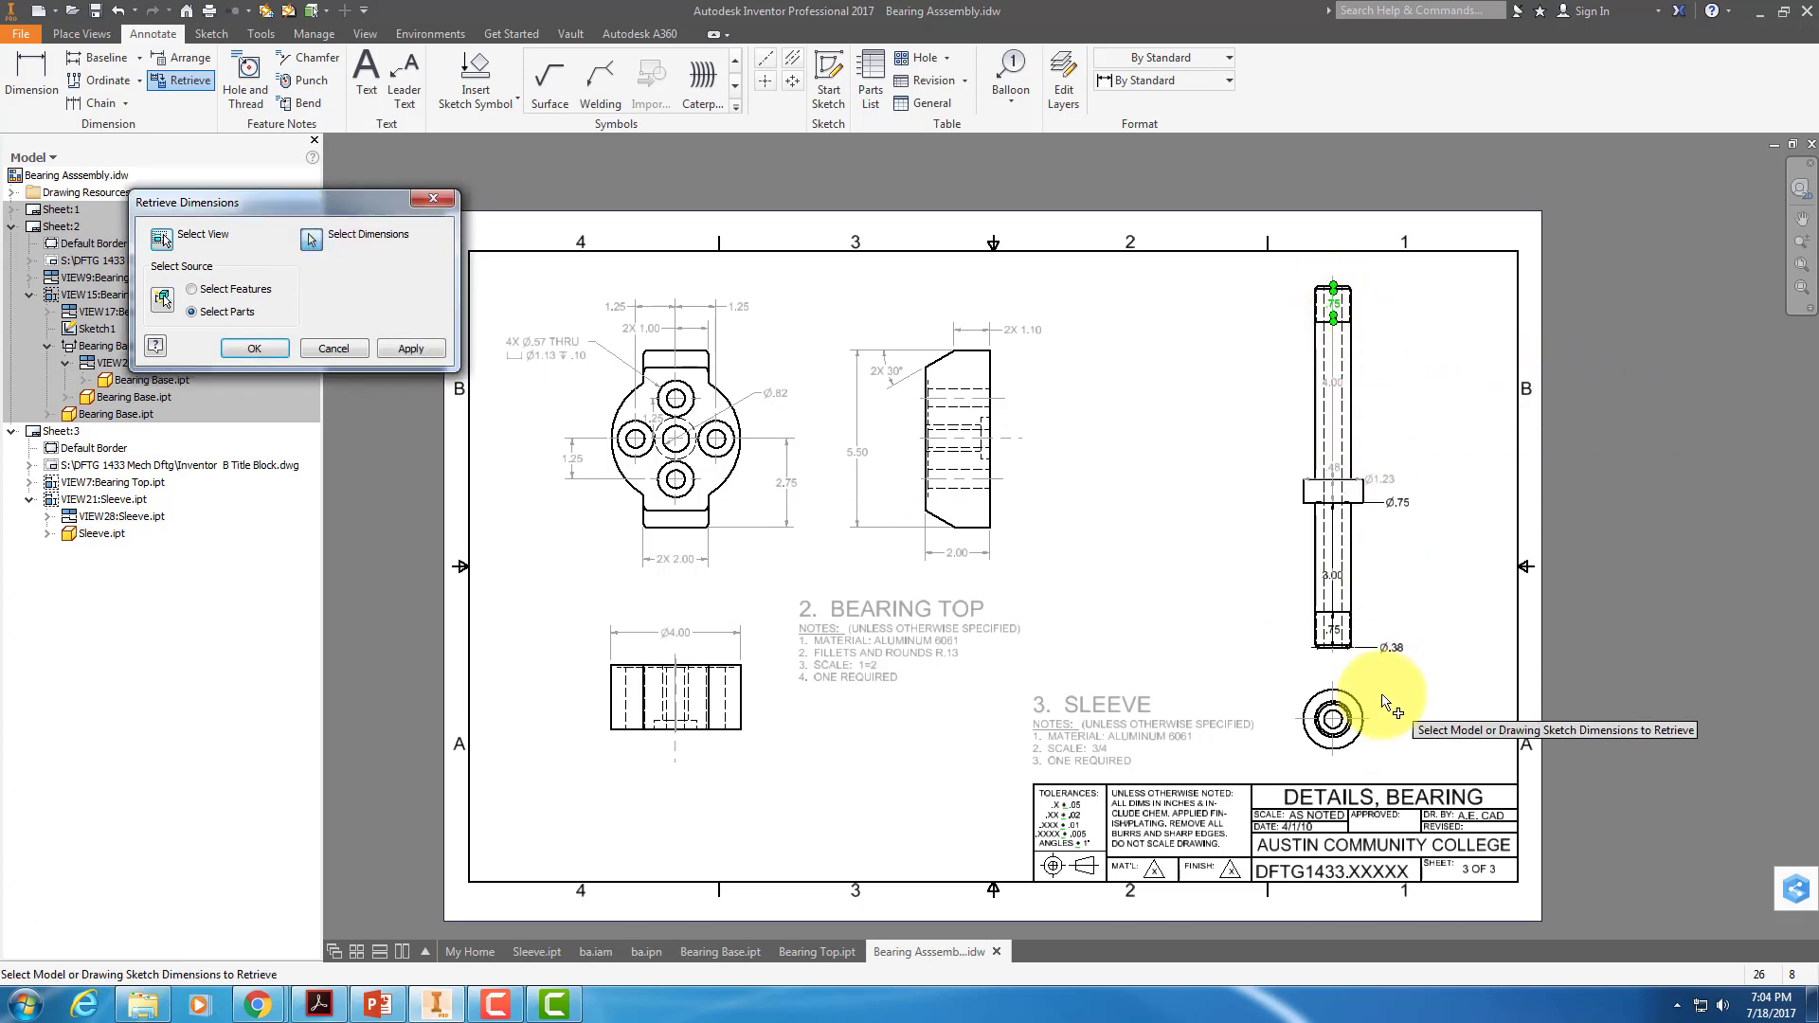
left_click(1339, 629)
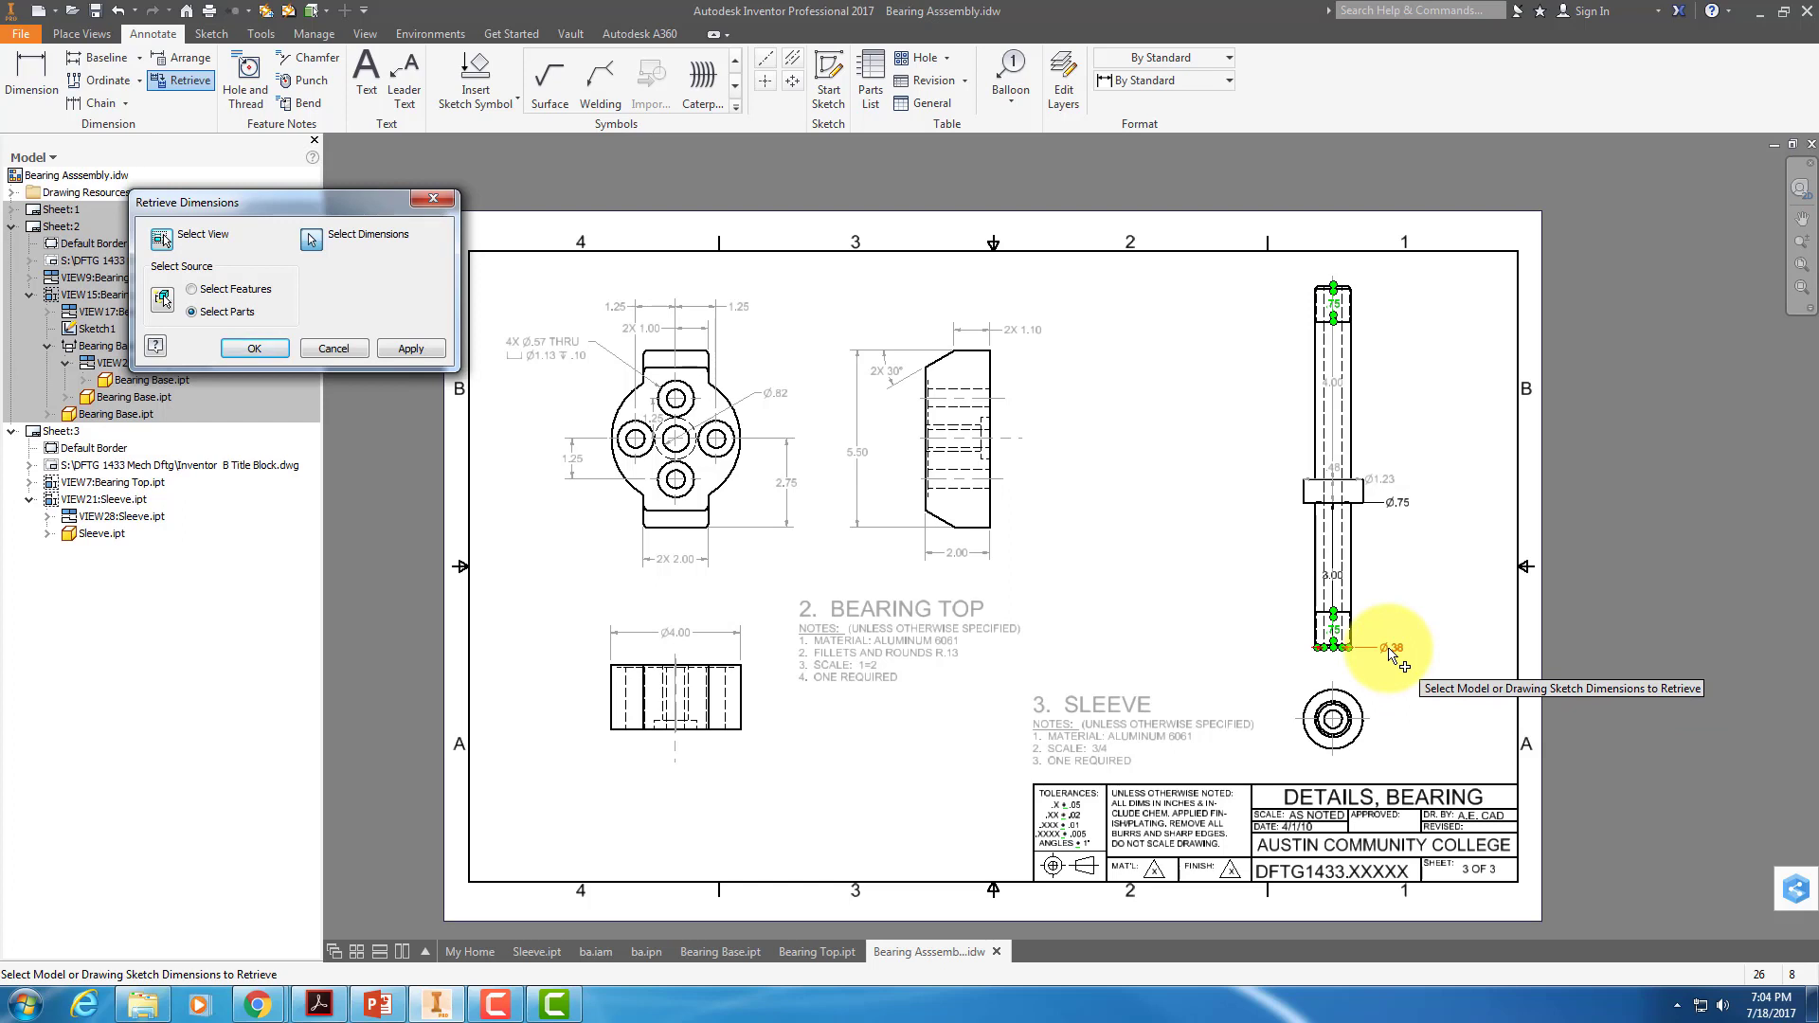
left_click(1339, 576)
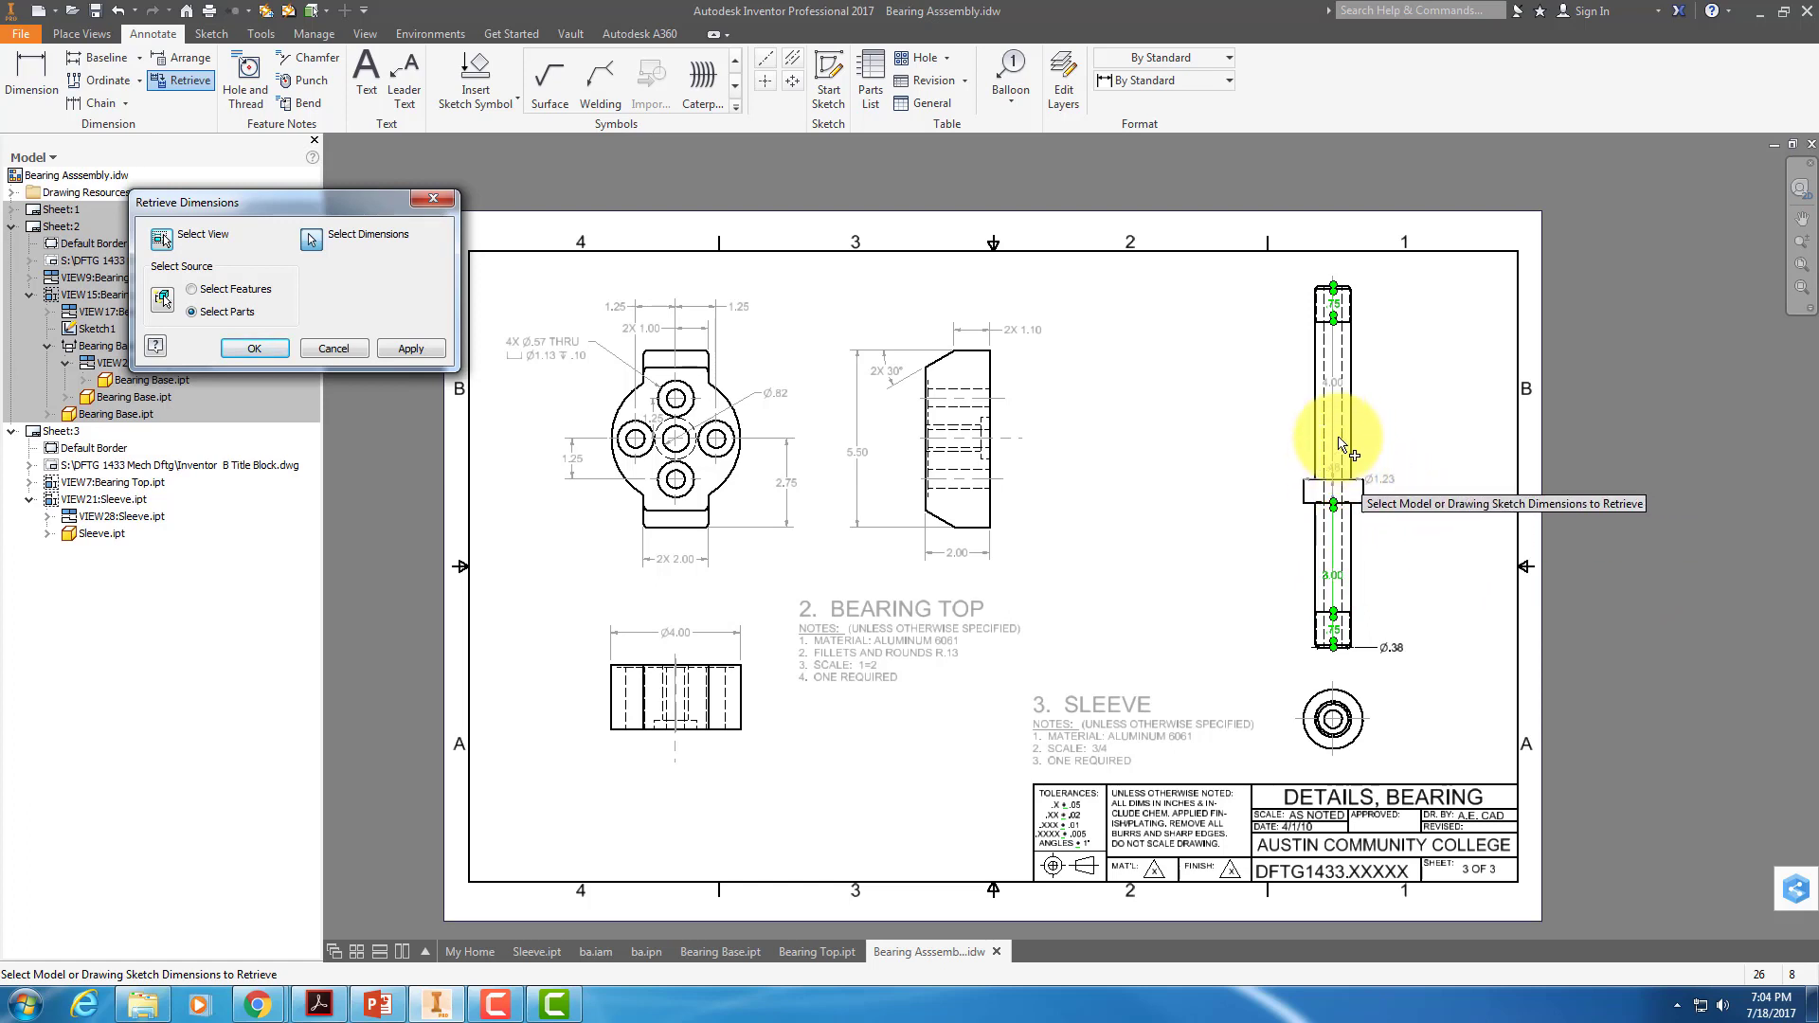
left_click(434, 350)
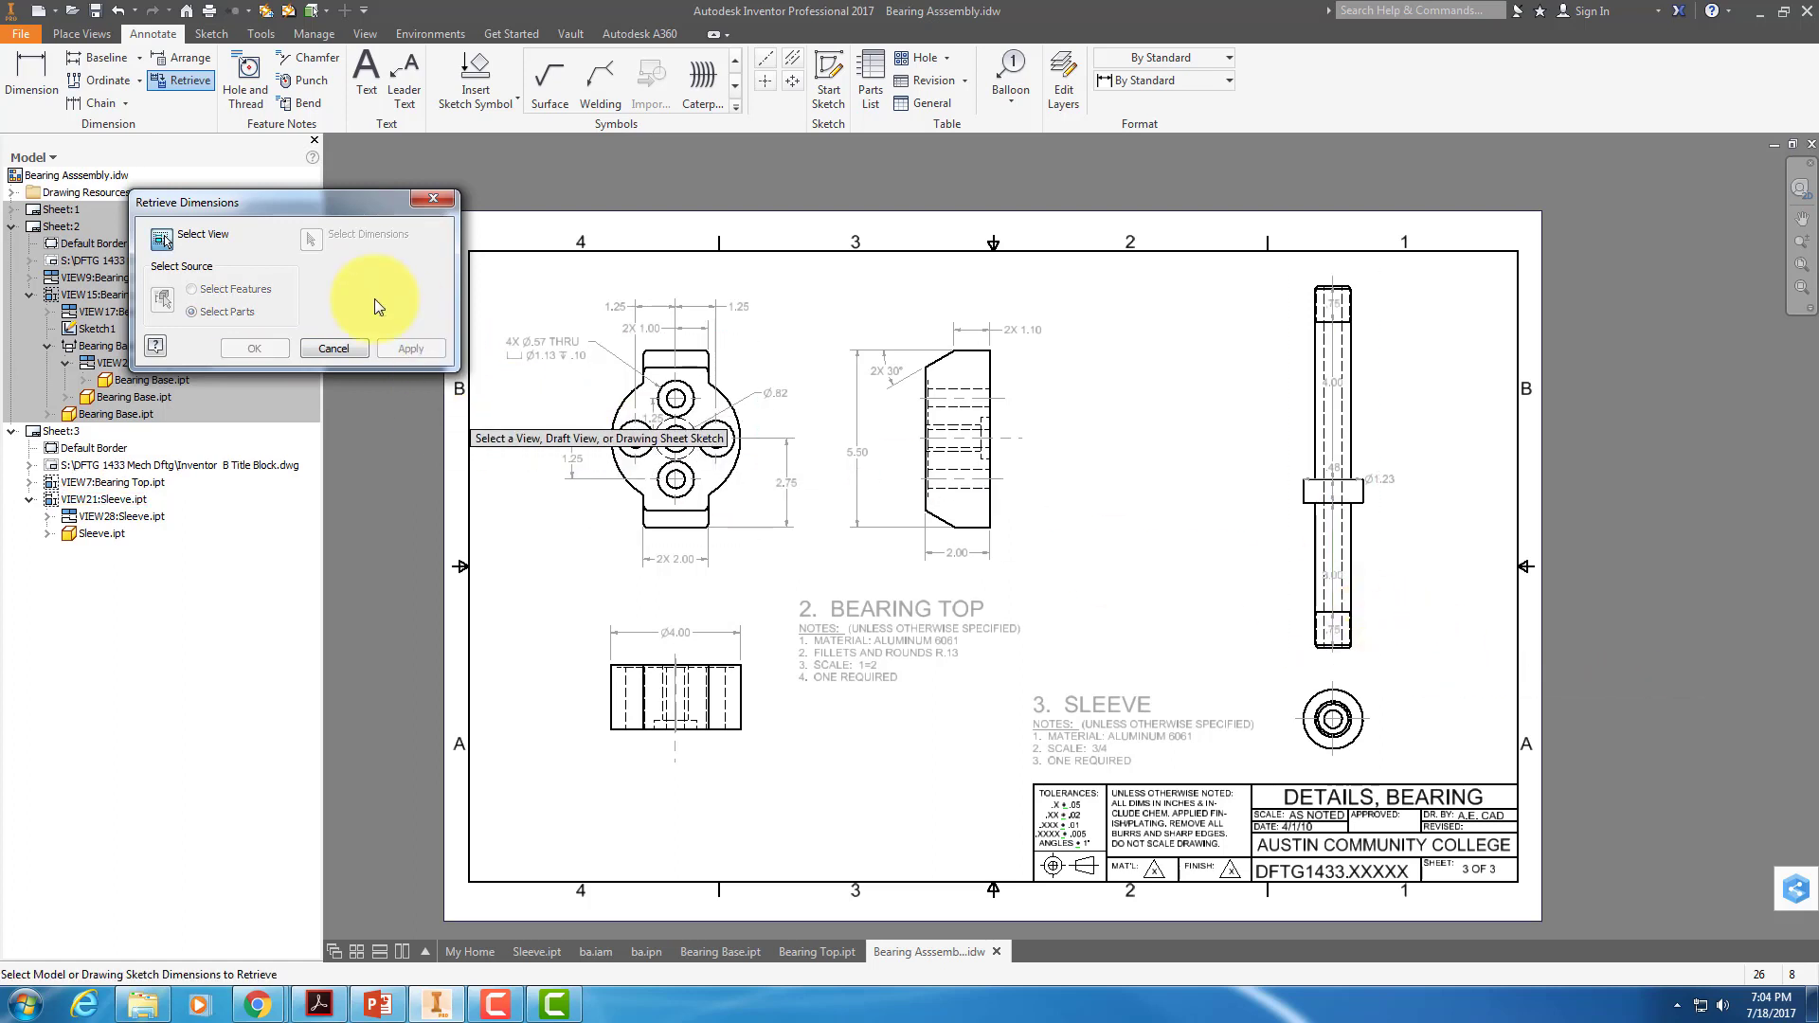
left_click(343, 350)
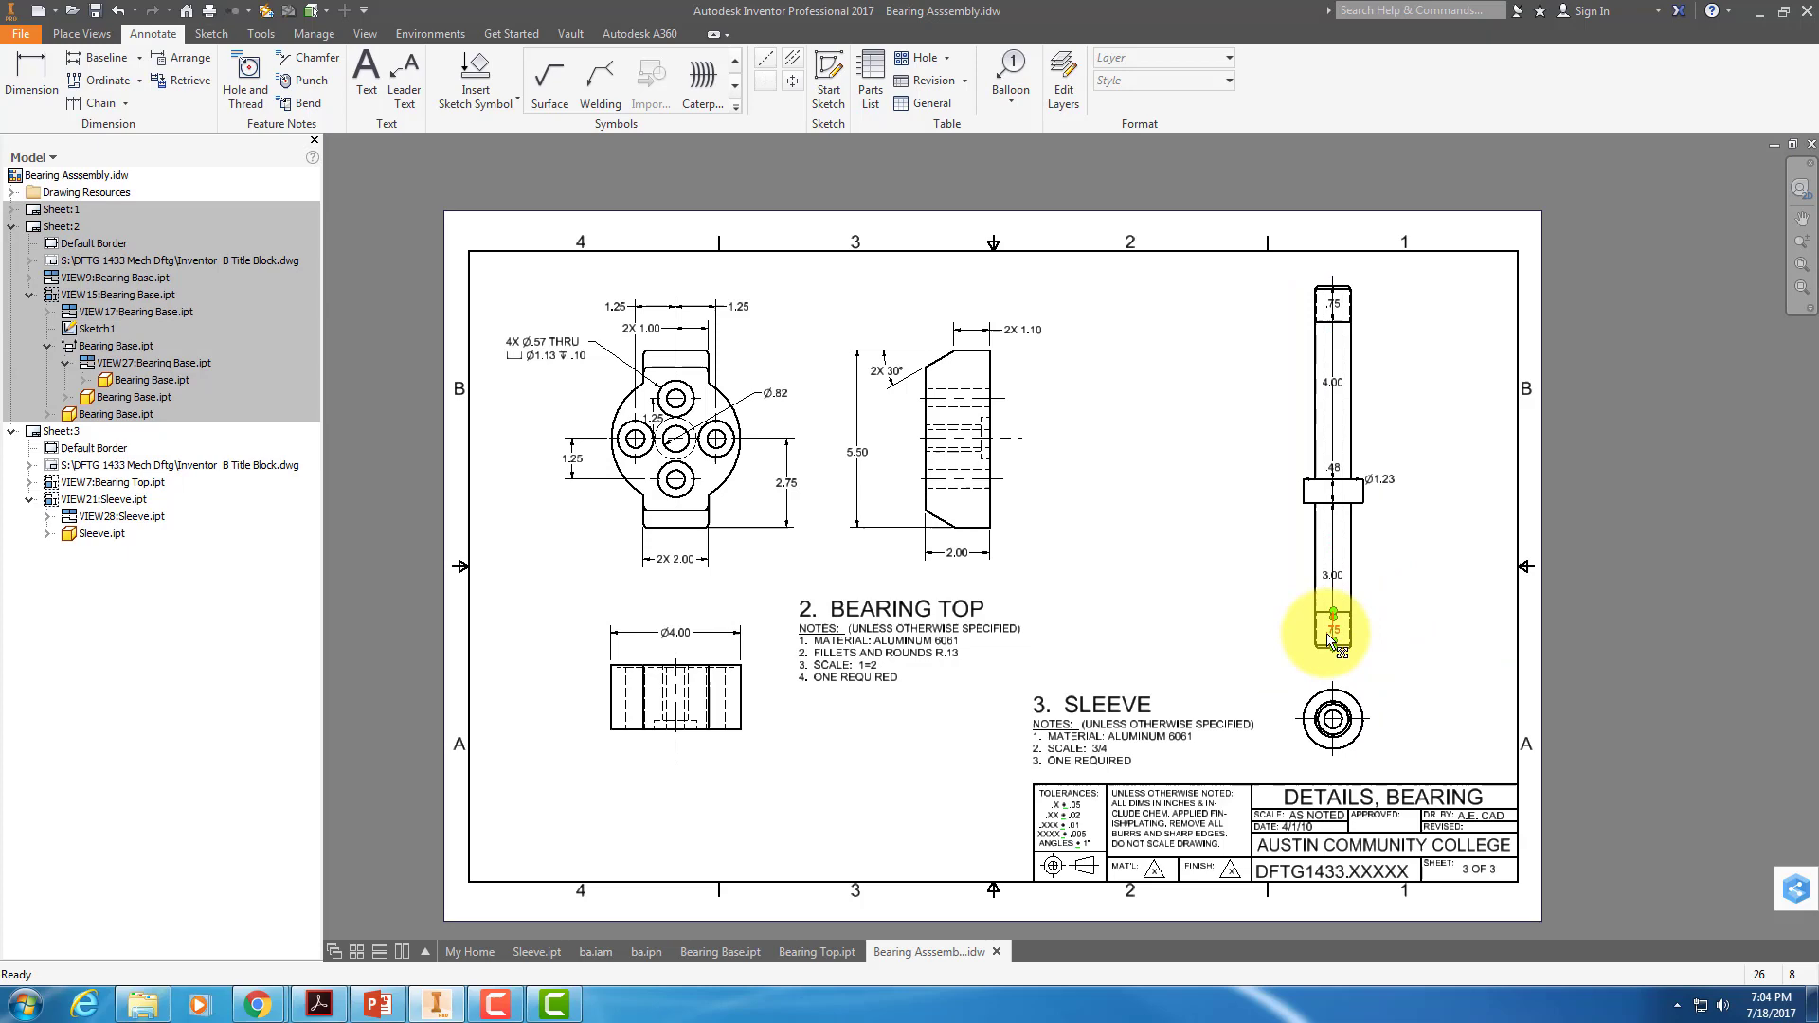
Move the lower .75 dimension to the right and reattach it to the sleeve's bottom end.
scroll(1341, 650, "down", 5)
left_click_drag(1345, 611, 1514, 591)
left_click_drag(1331, 533, 1391, 527)
left_click_drag(1331, 661, 1379, 655)
scroll(1192, 612, "up", 5)
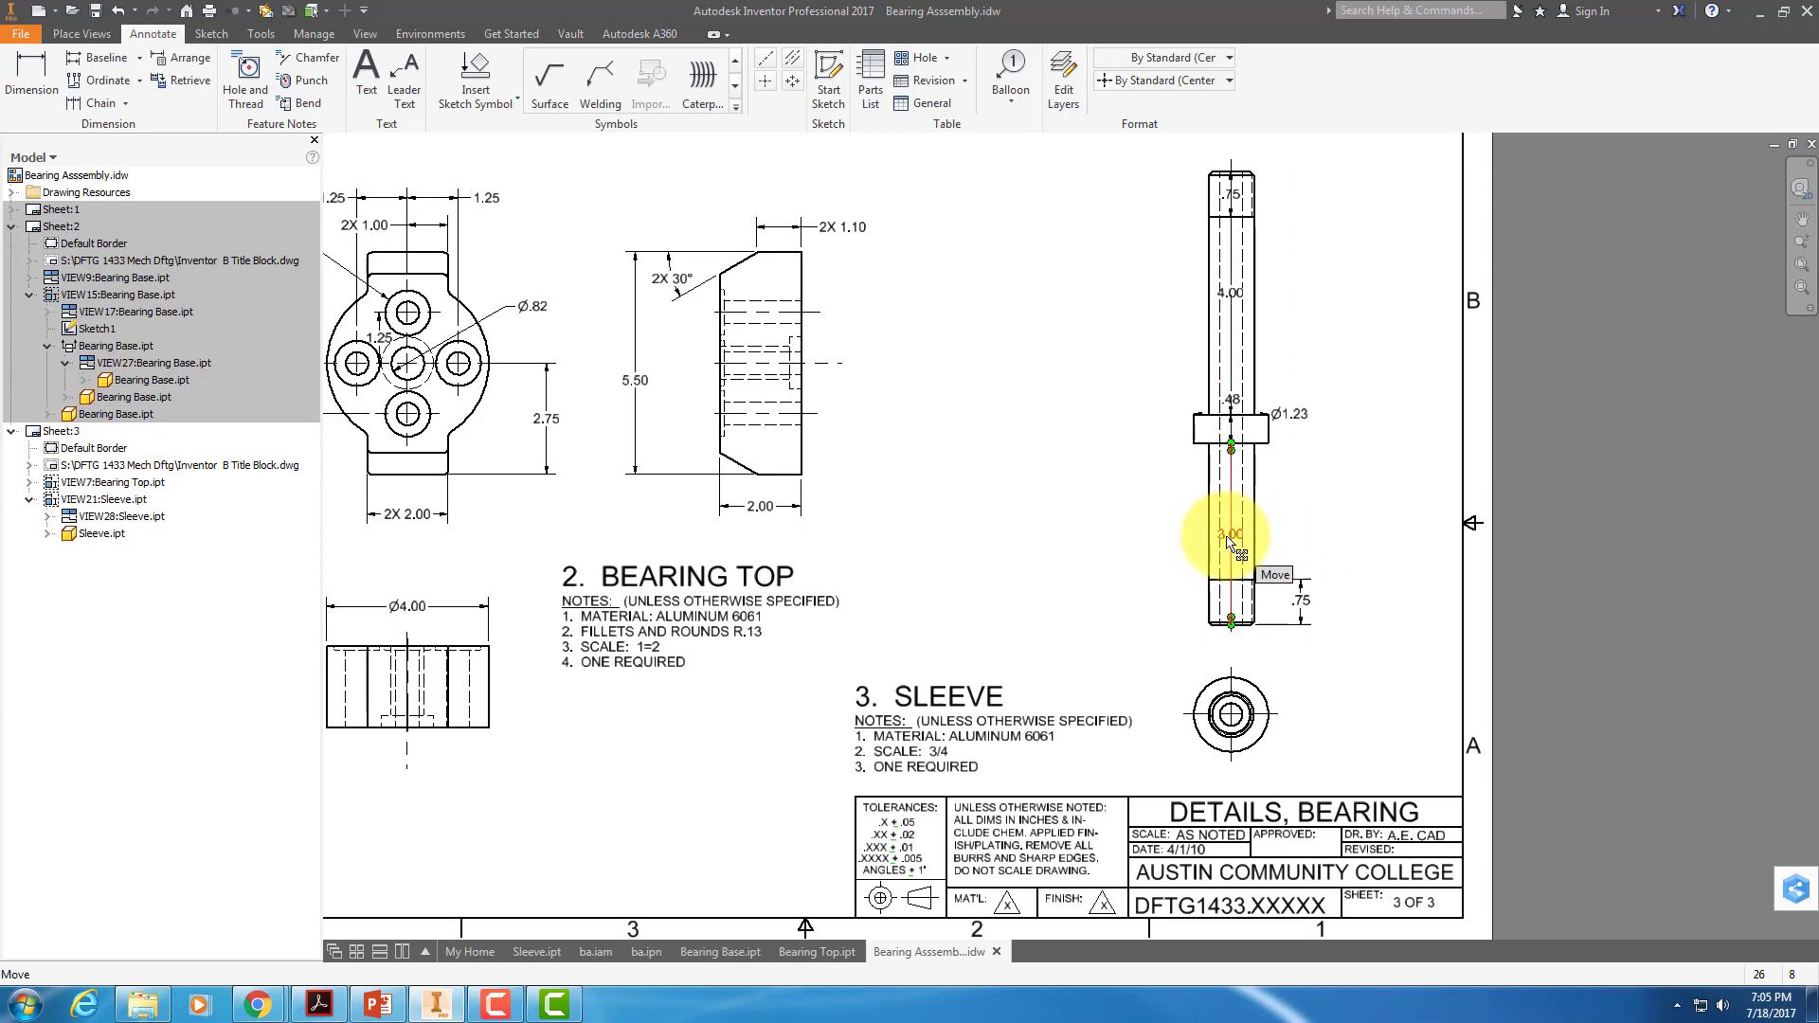
Move the 3.00 and .48 dimensions to the left of the shaft.
left_click_drag(1223, 558, 1173, 533)
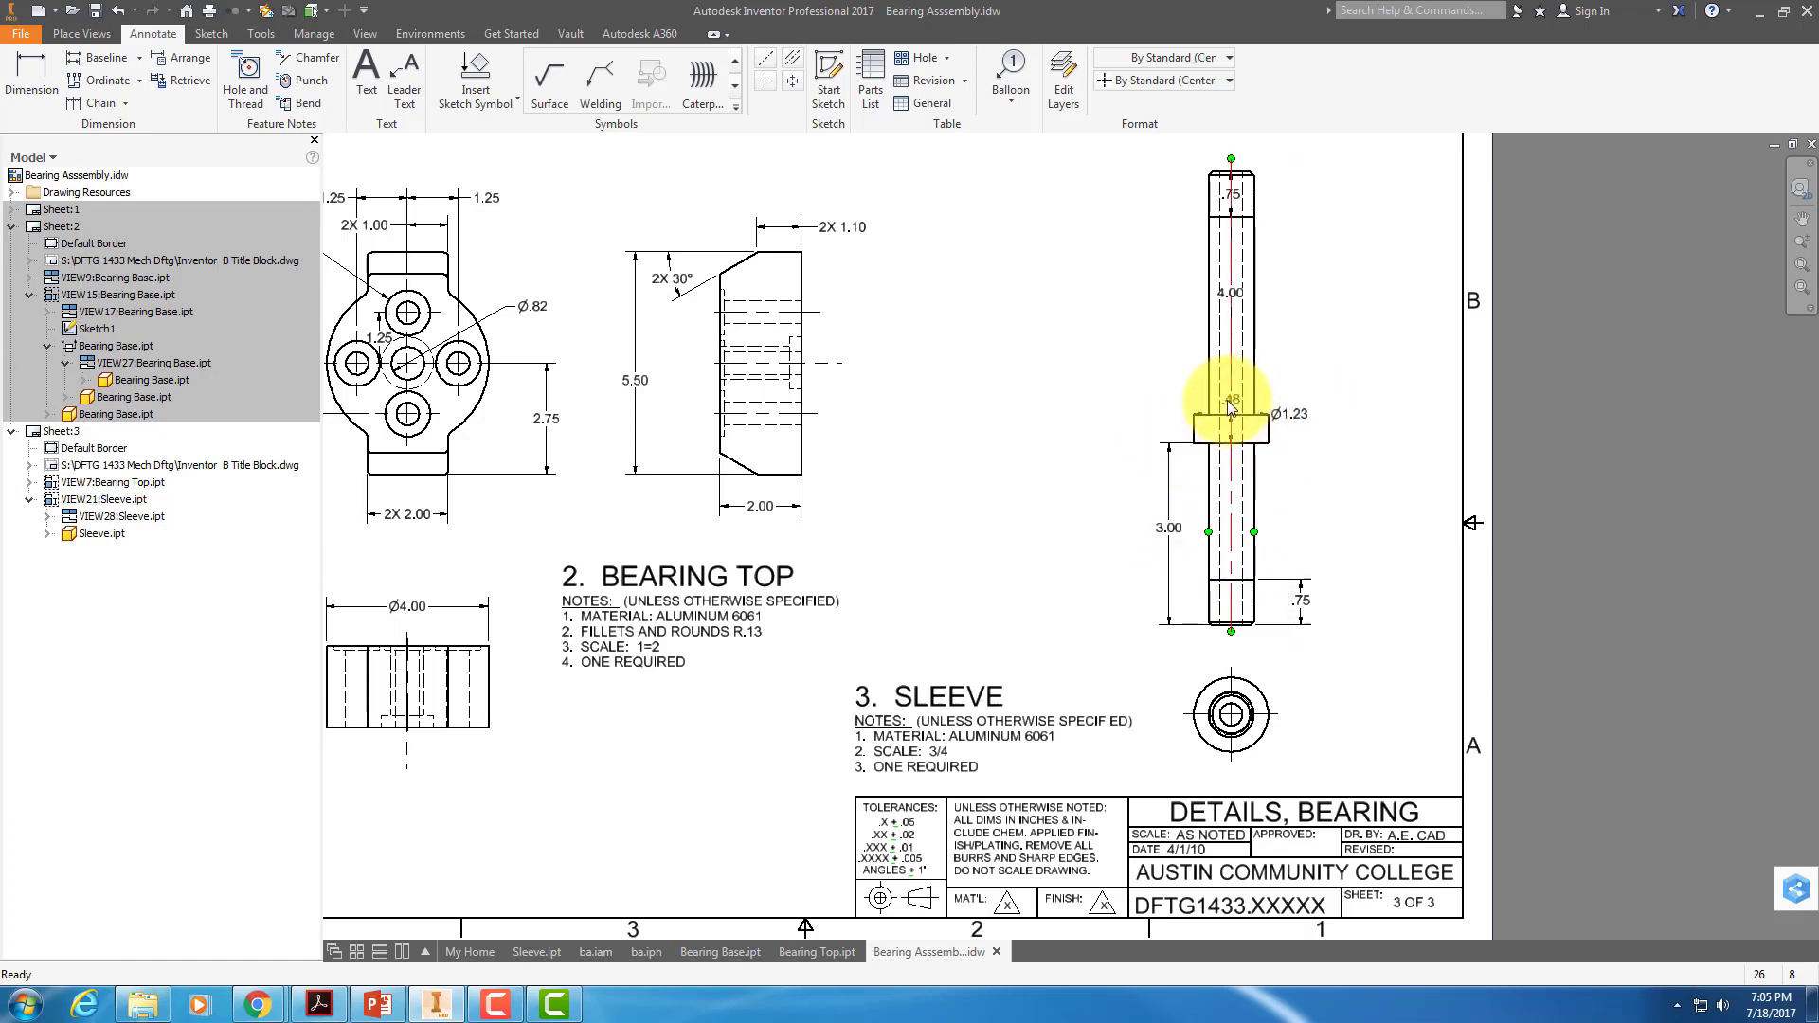
left_click(1380, 394)
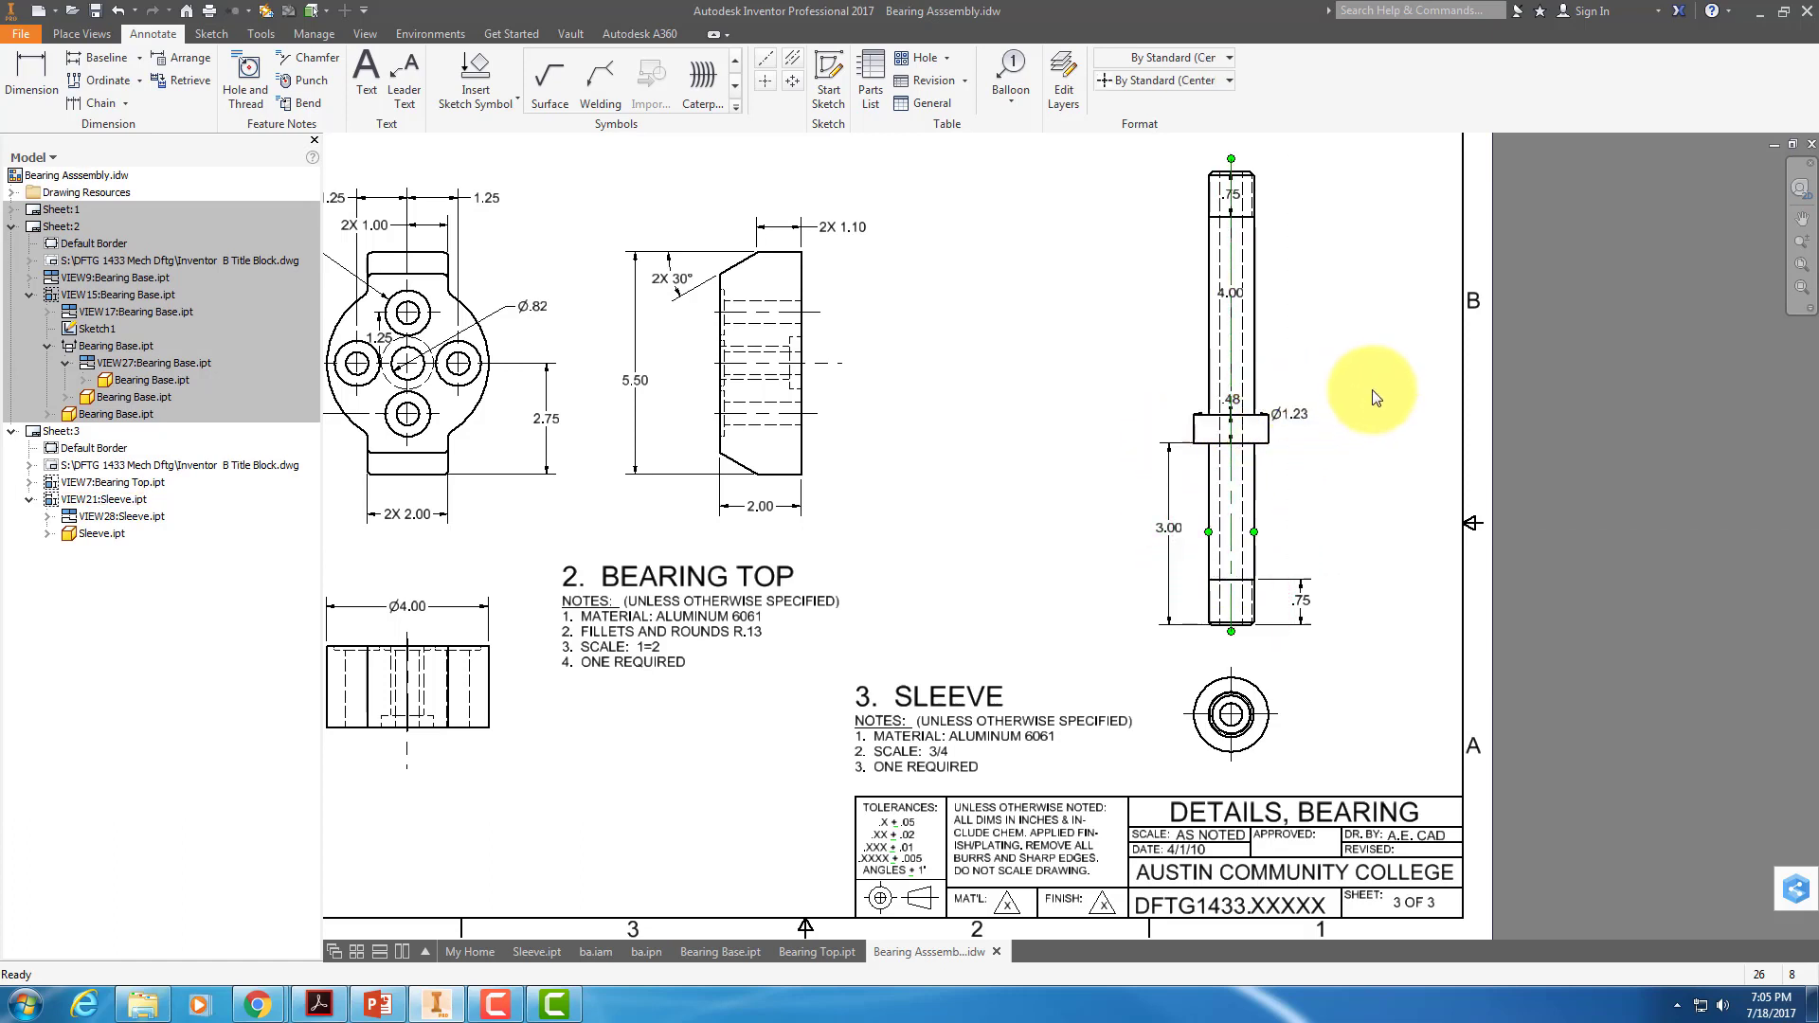
left_click(1240, 405)
left_click_drag(1238, 408, 1172, 437)
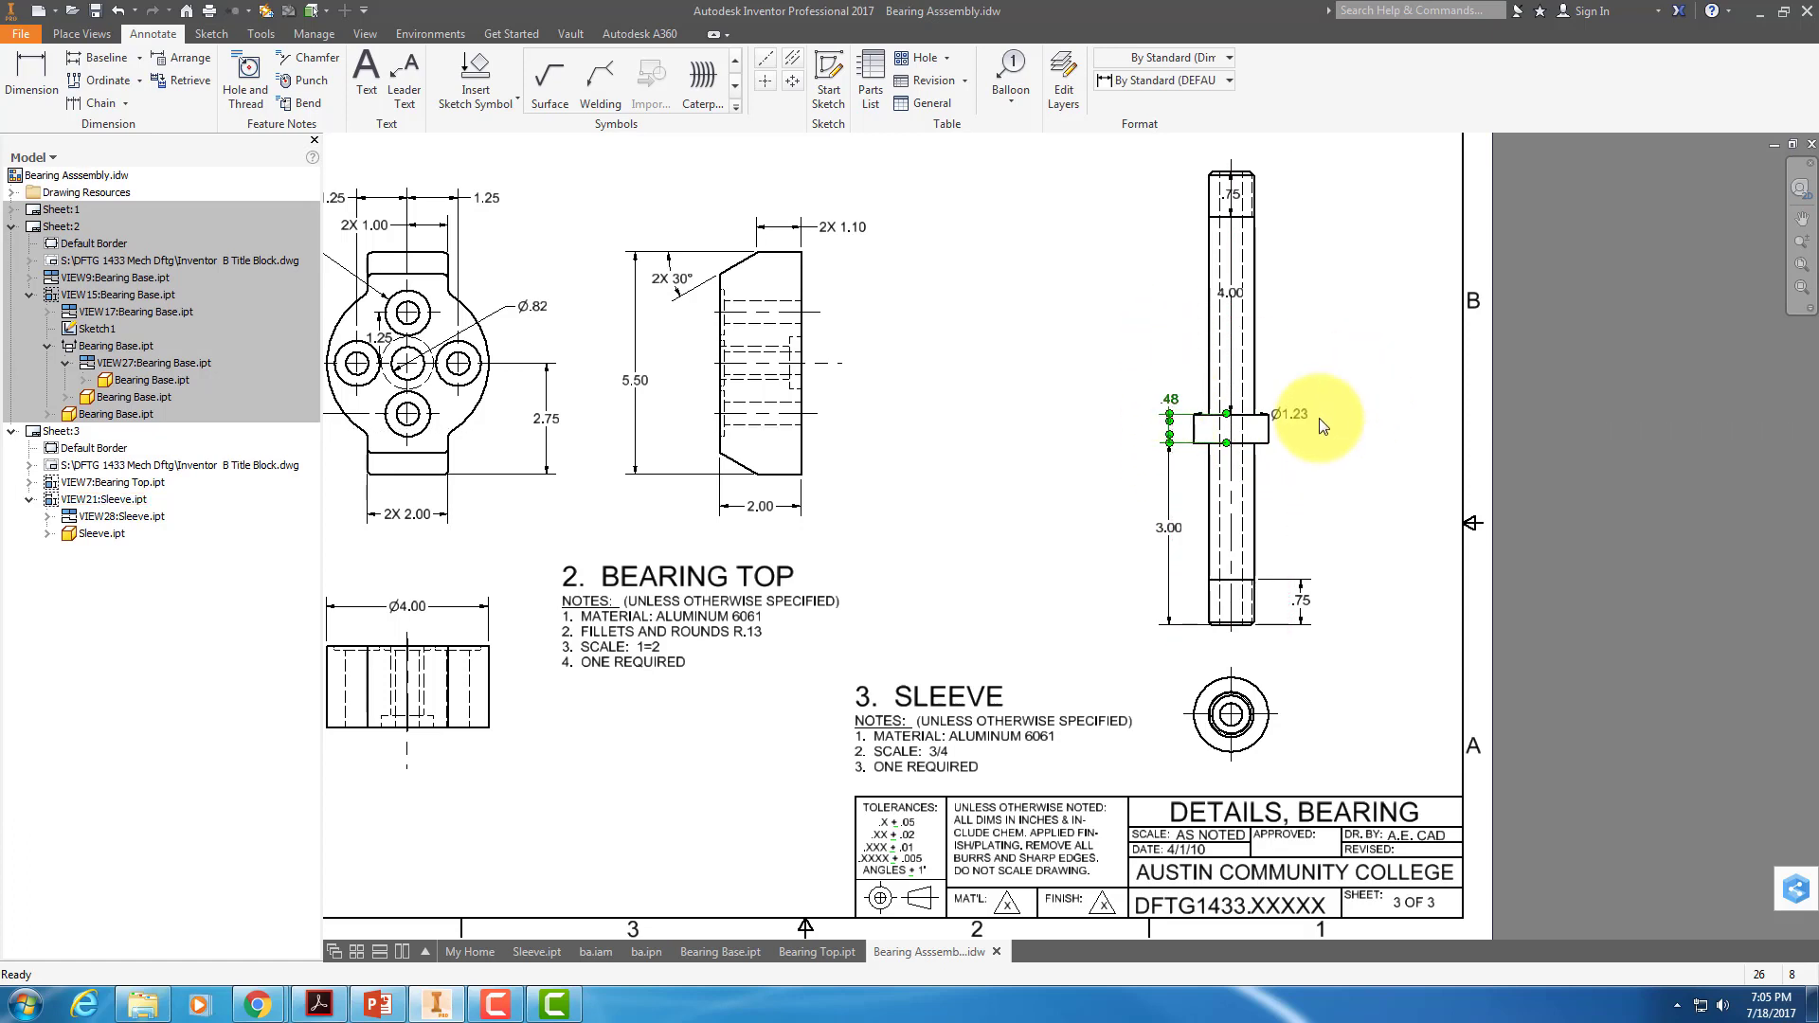
left_click(1232, 292)
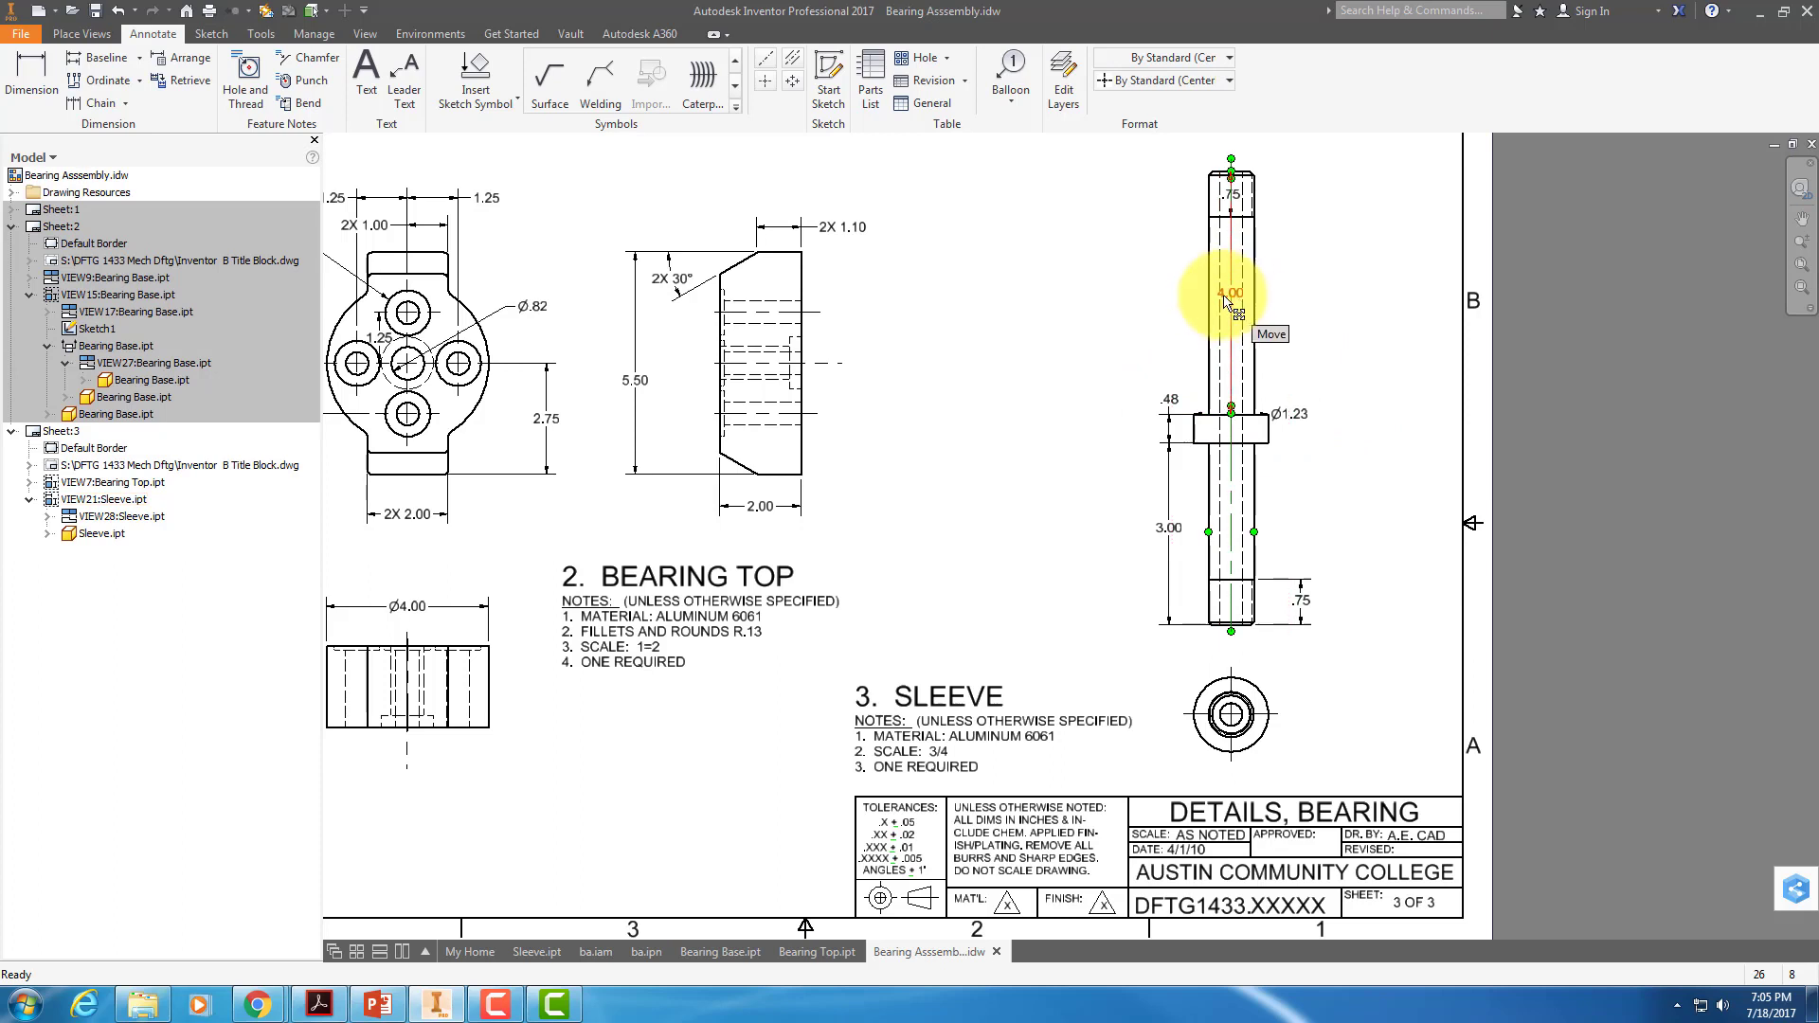
Place 4.00 left of the shaft, the top .75 to its right, and Ø1.23 onto the collar.
left_click_drag(1225, 301, 1168, 294)
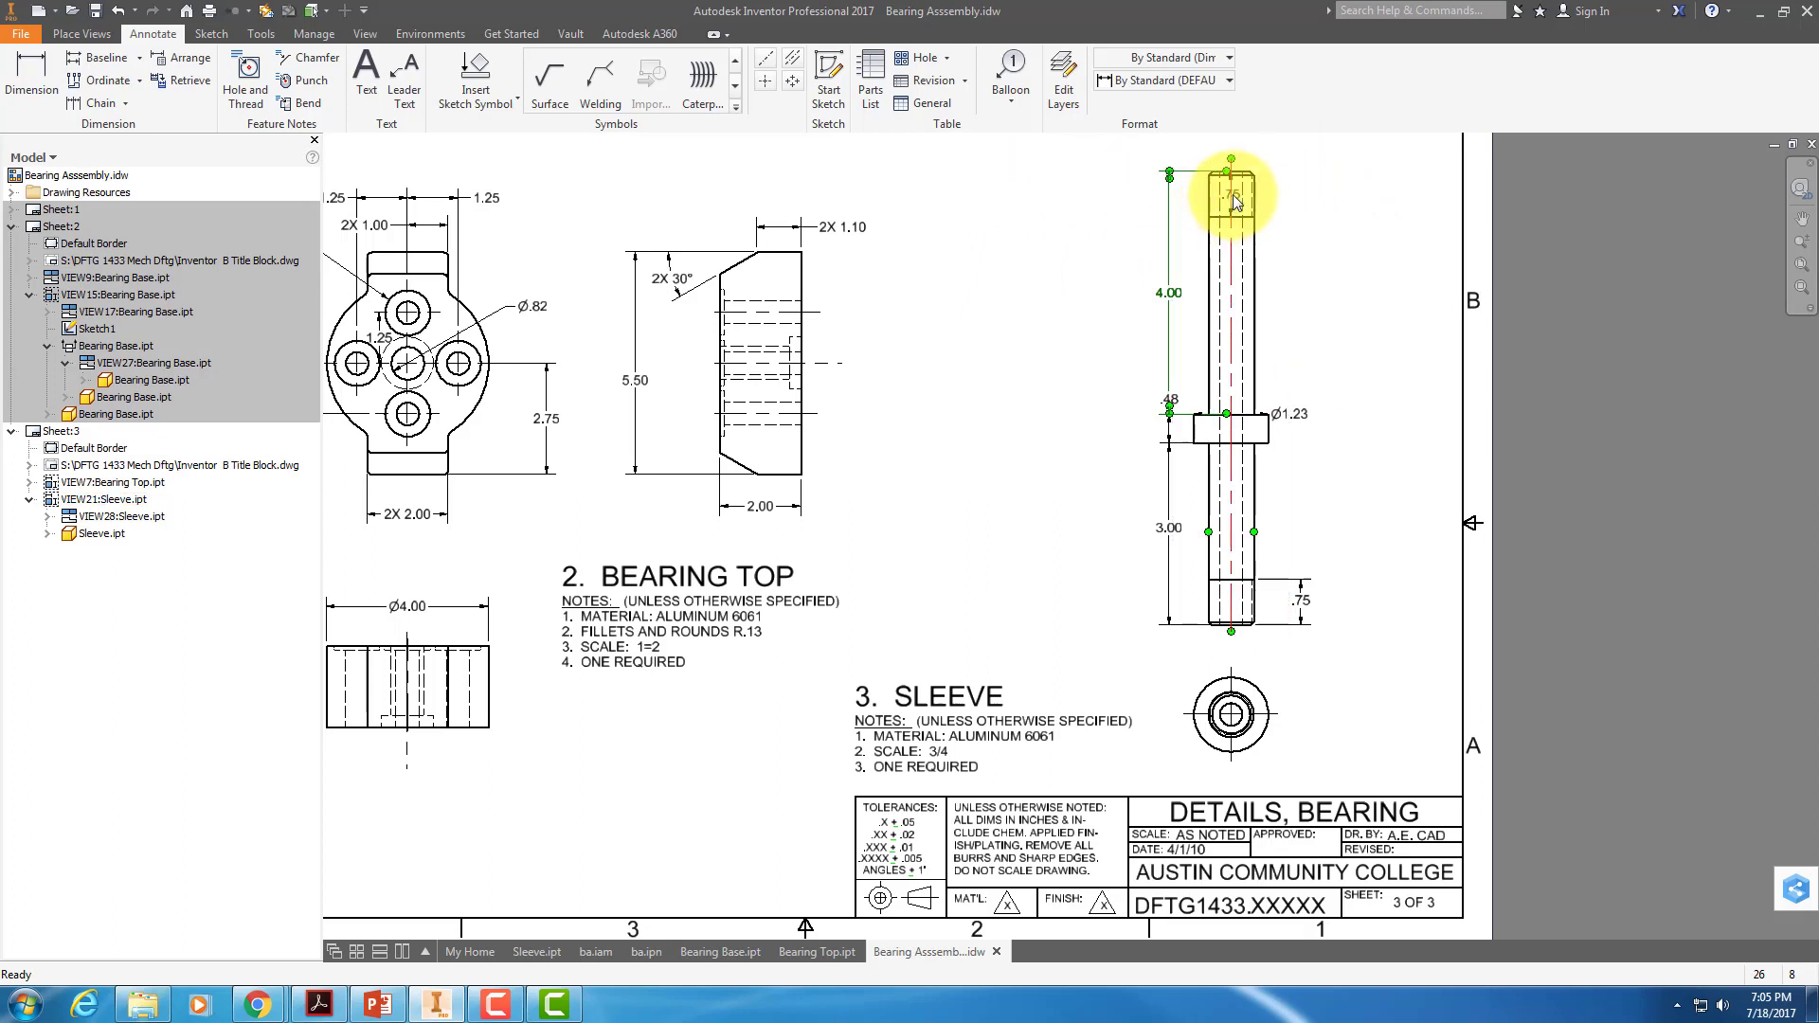
left_click(1357, 239)
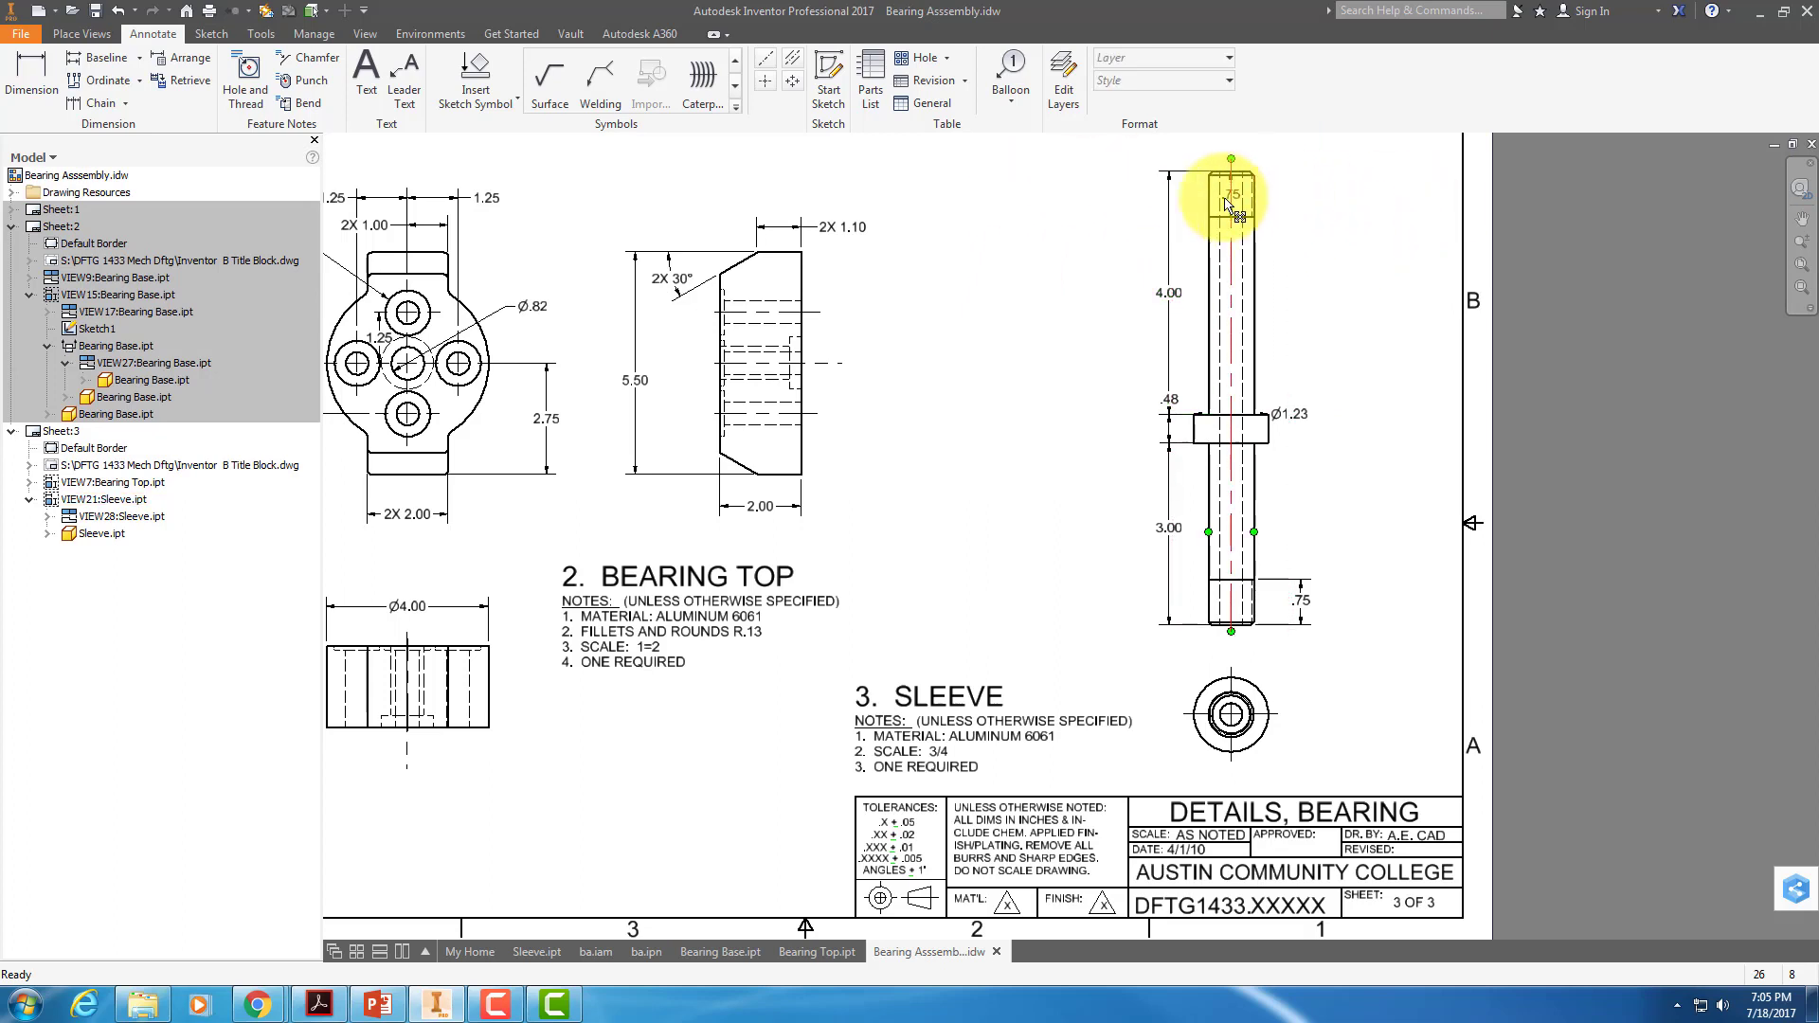
left_click_drag(1238, 202, 1287, 201)
left_click(1368, 400)
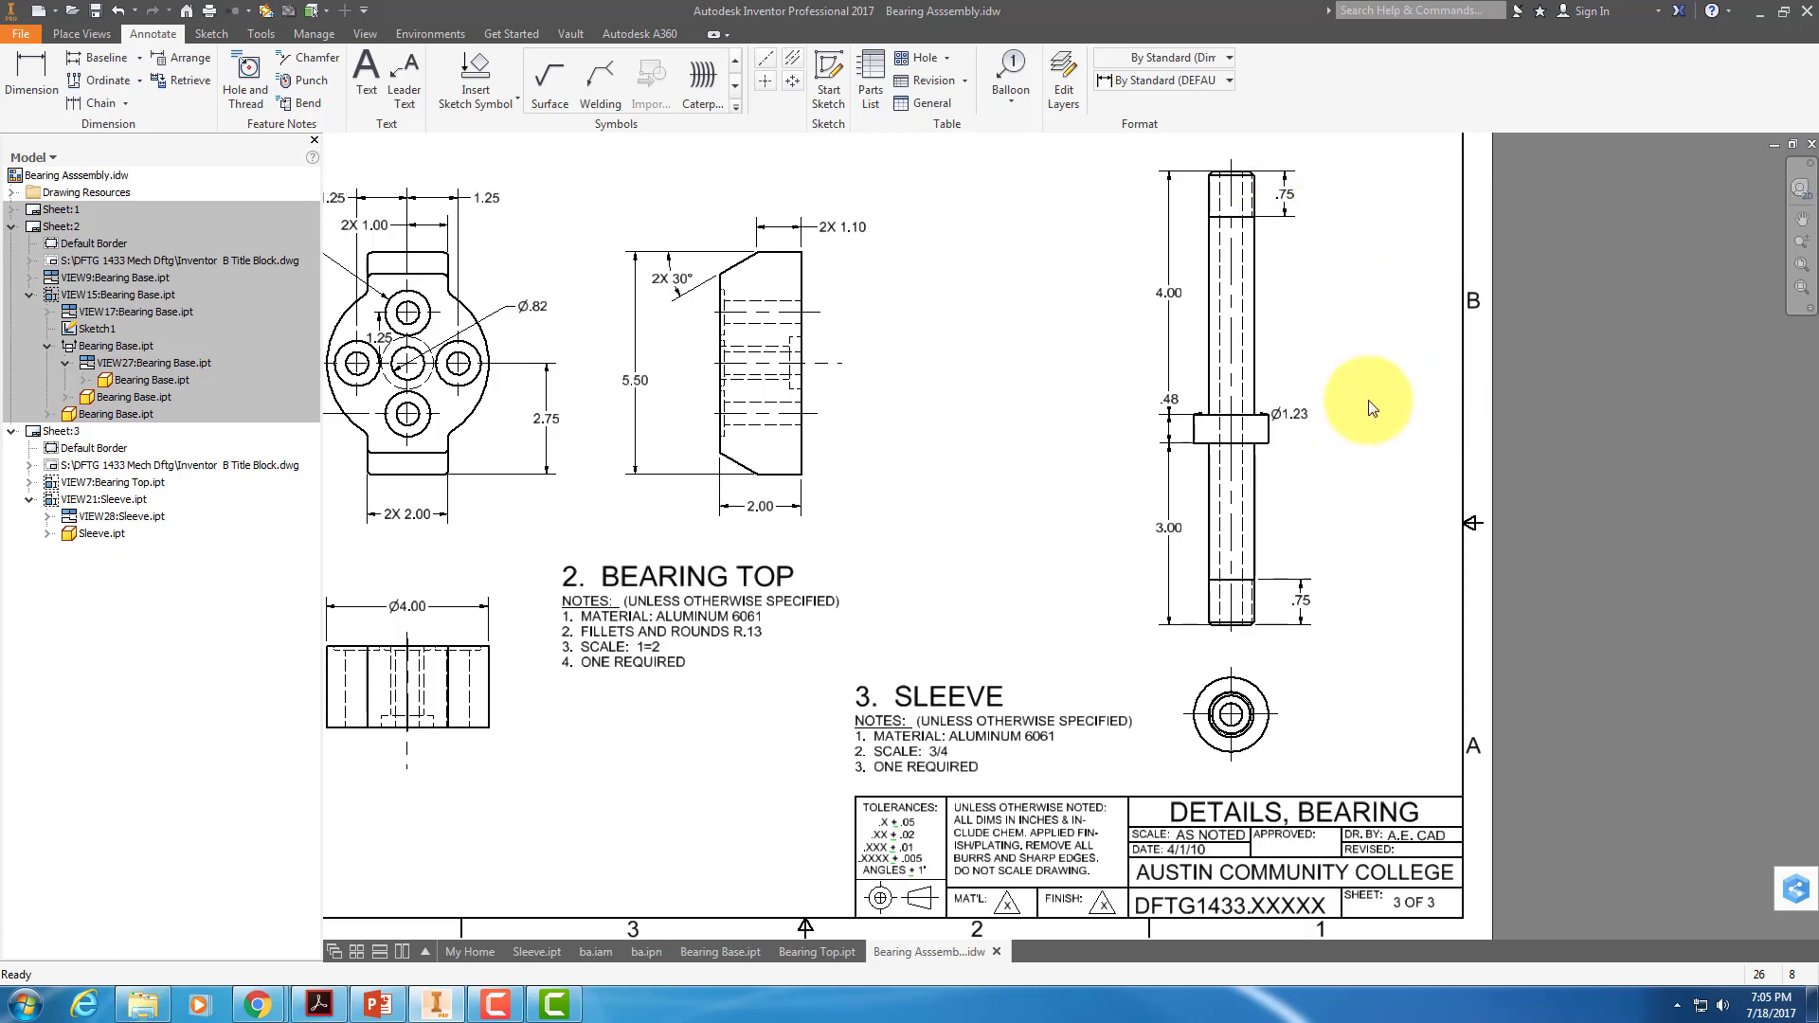
mouse_move(1291, 424)
left_mouse_down()
mouse_move(1283, 406)
mouse_move(1299, 426)
left_mouse_up()
Dimension the upper shaft width between its edges and edit the text to read 2X Ø.75.
left_click(1296, 510)
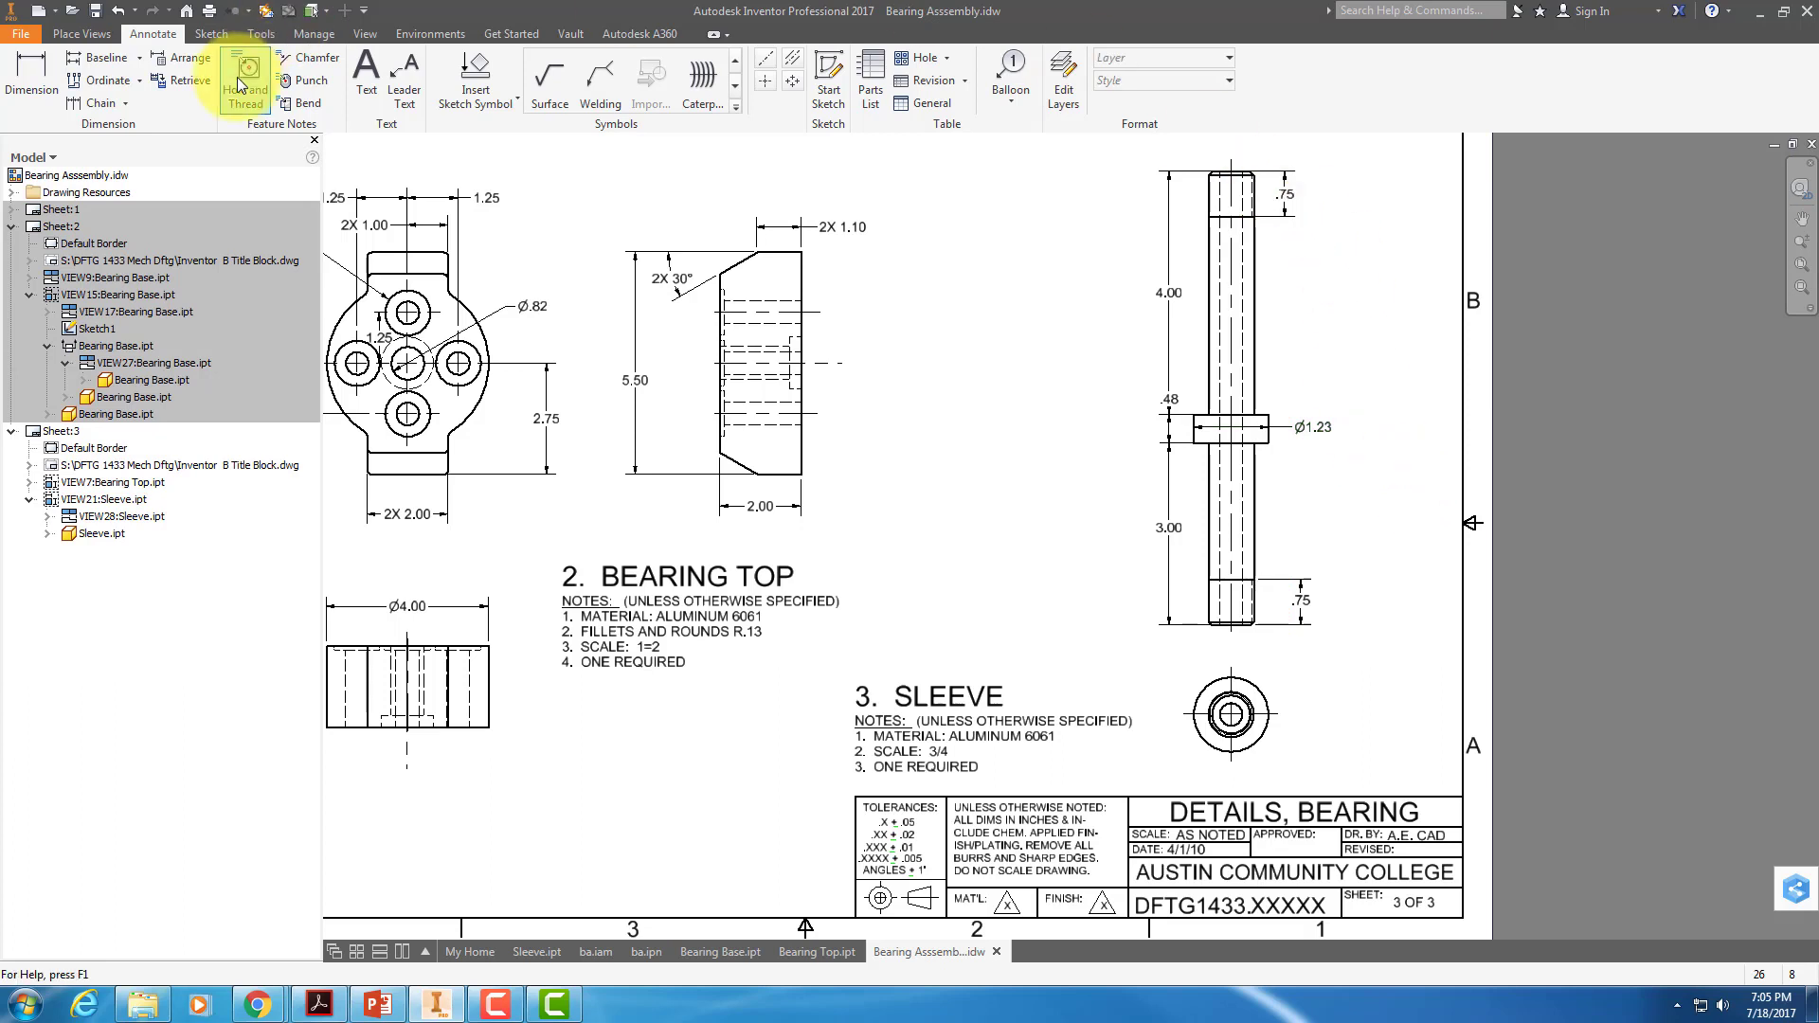
left_click(33, 73)
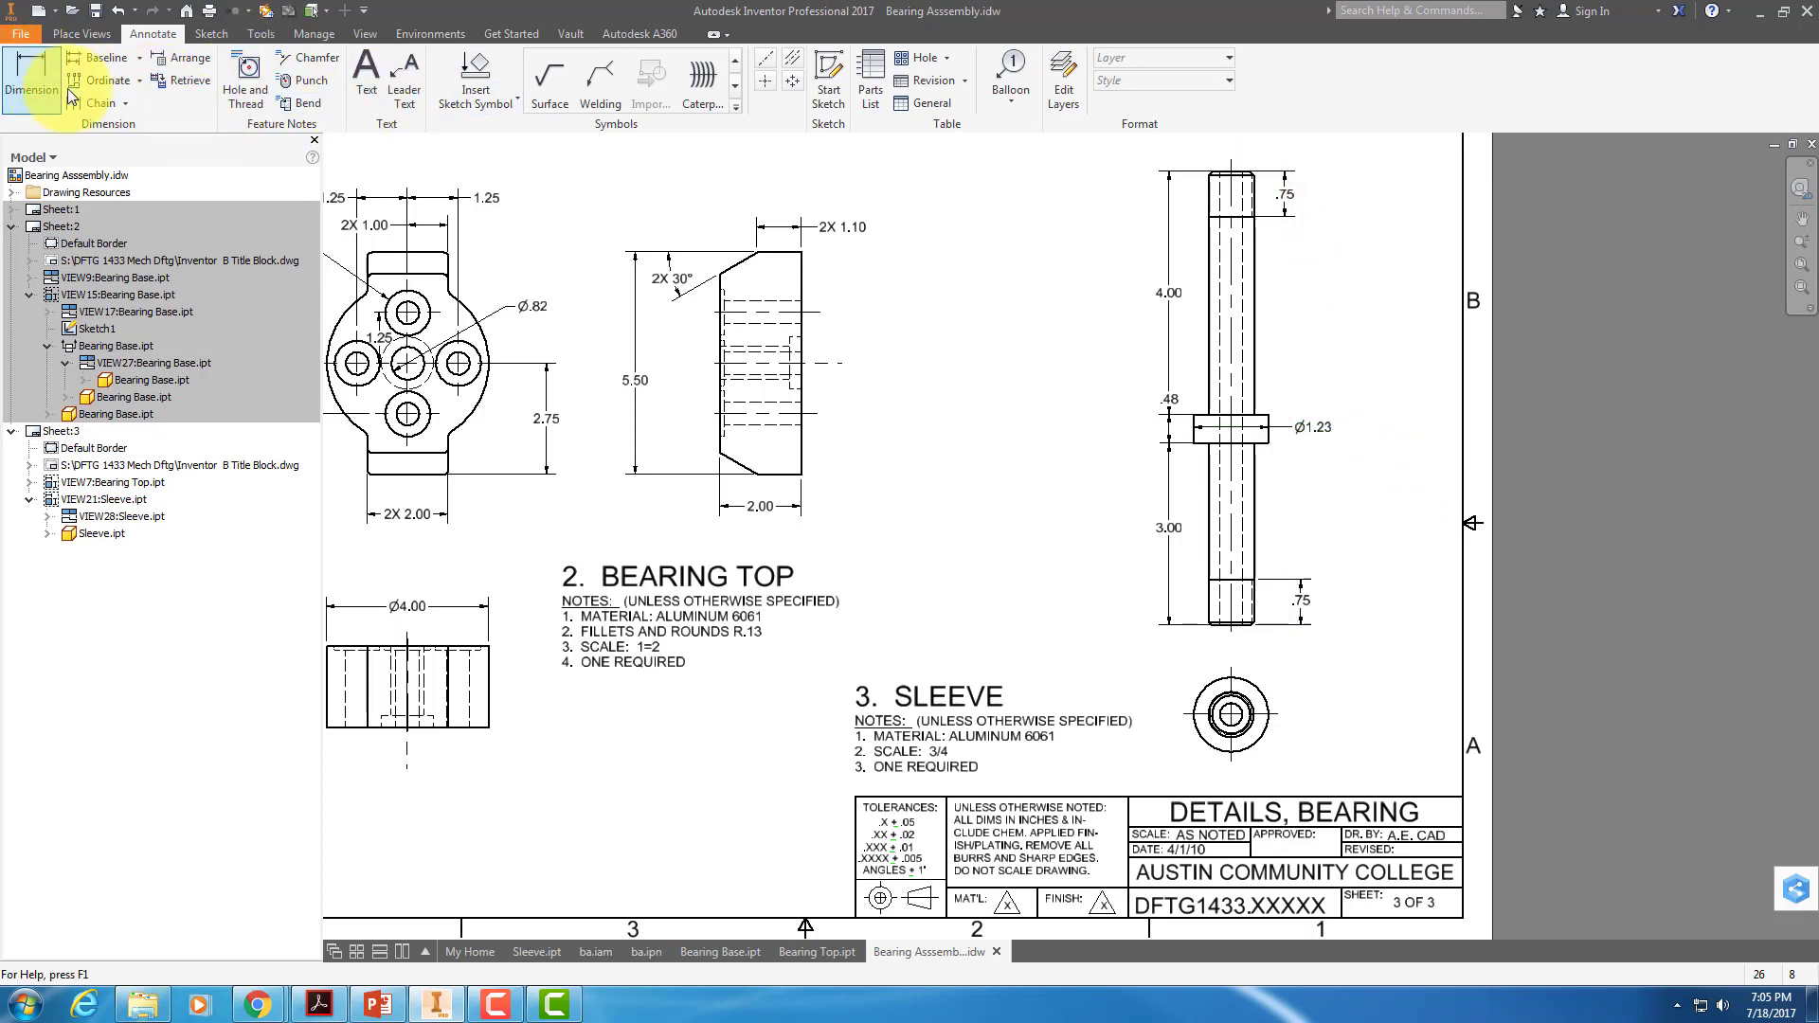
left_click(1210, 350)
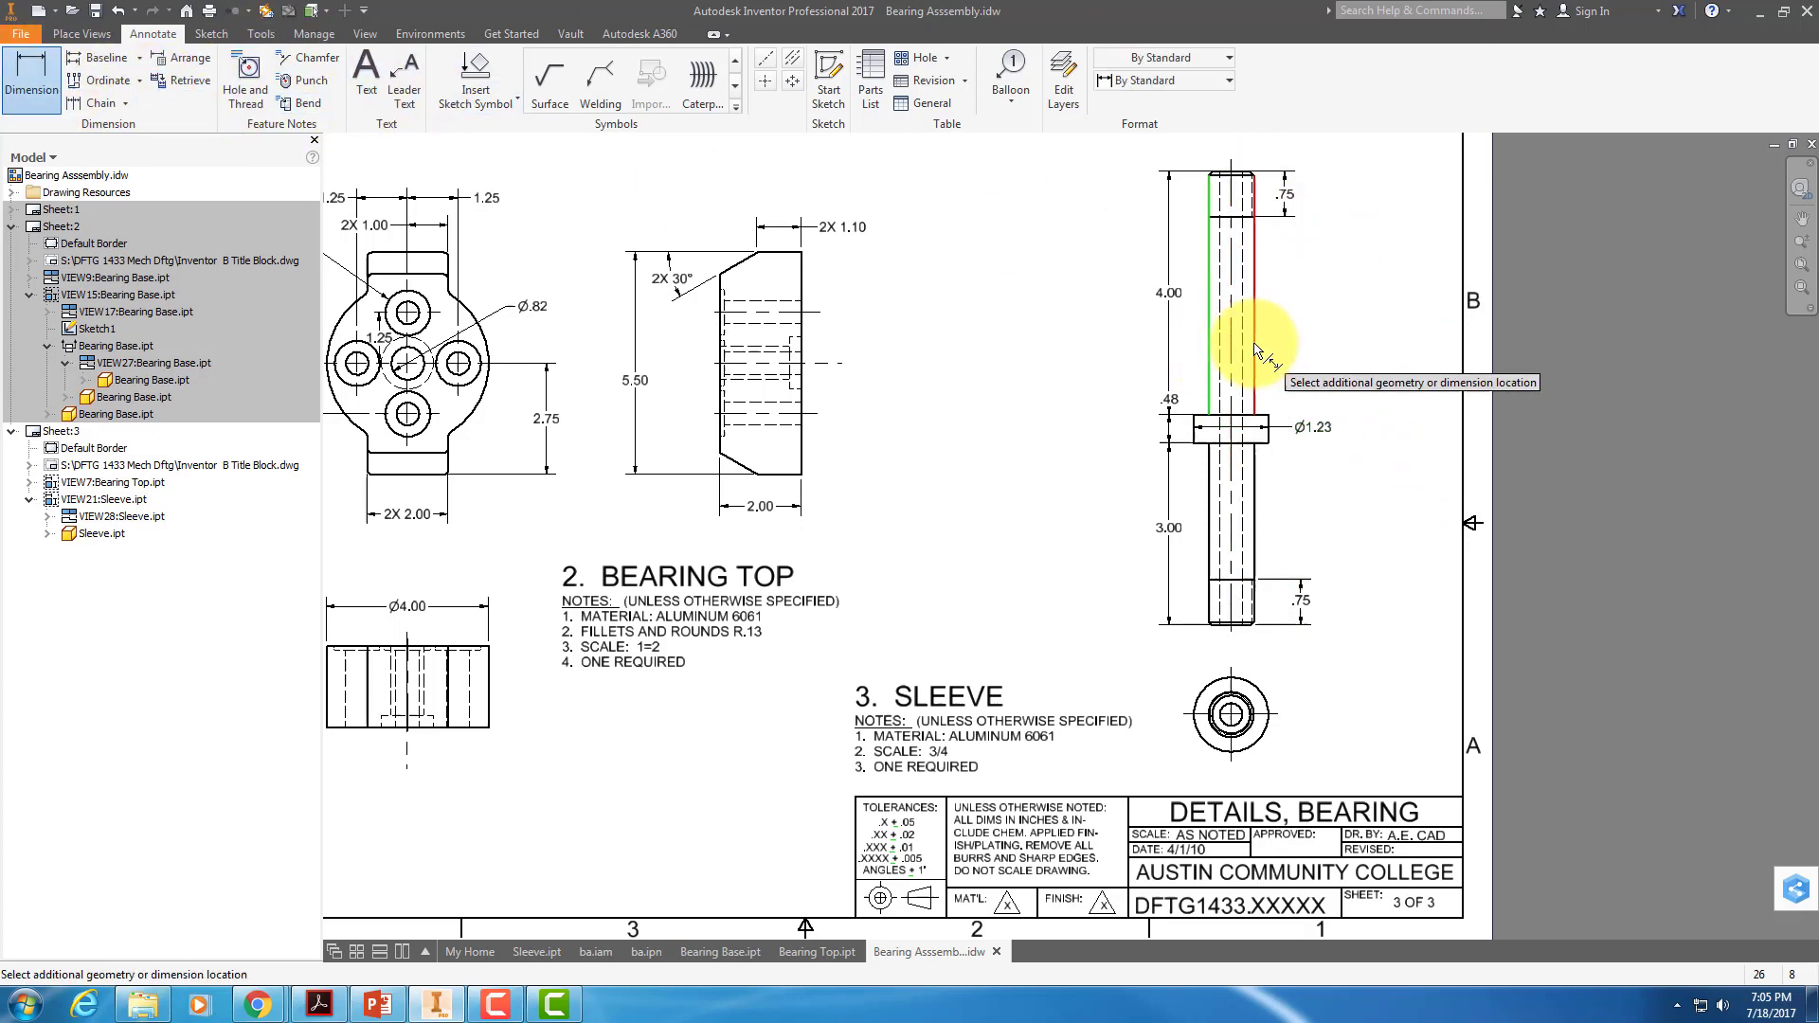
left_click(1252, 344)
left_click(1307, 356)
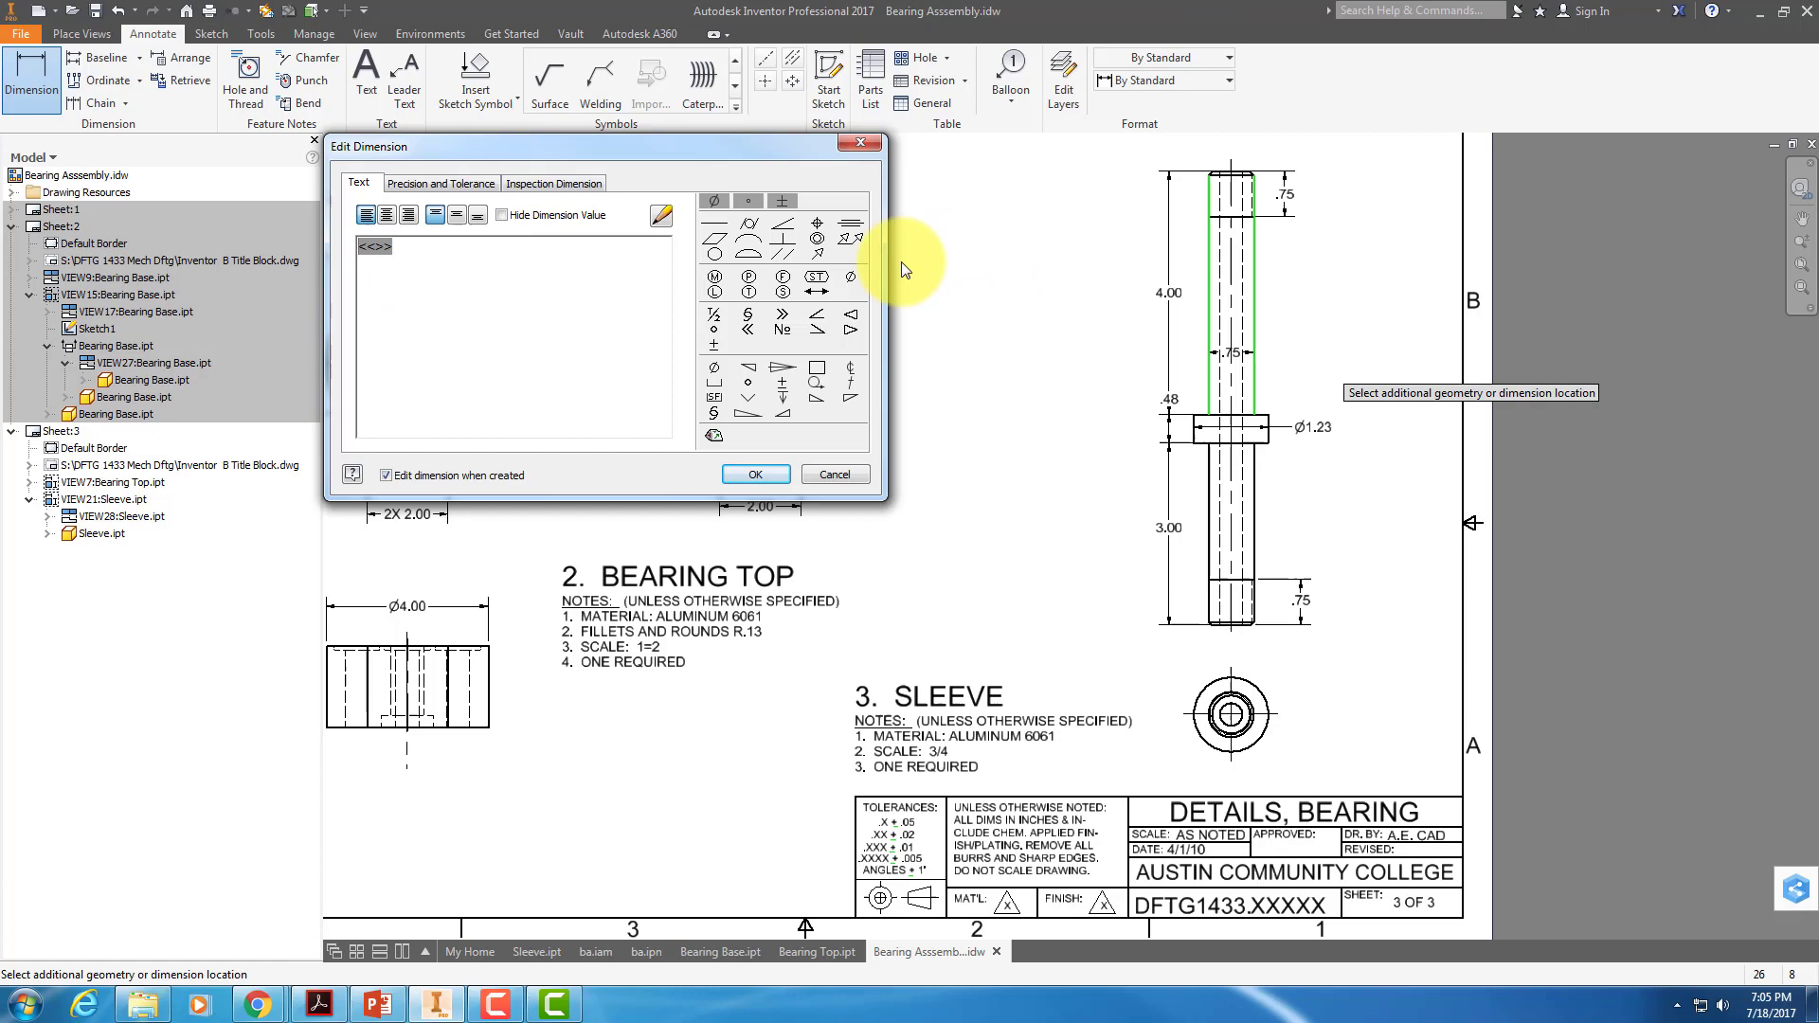
left_click(711, 203)
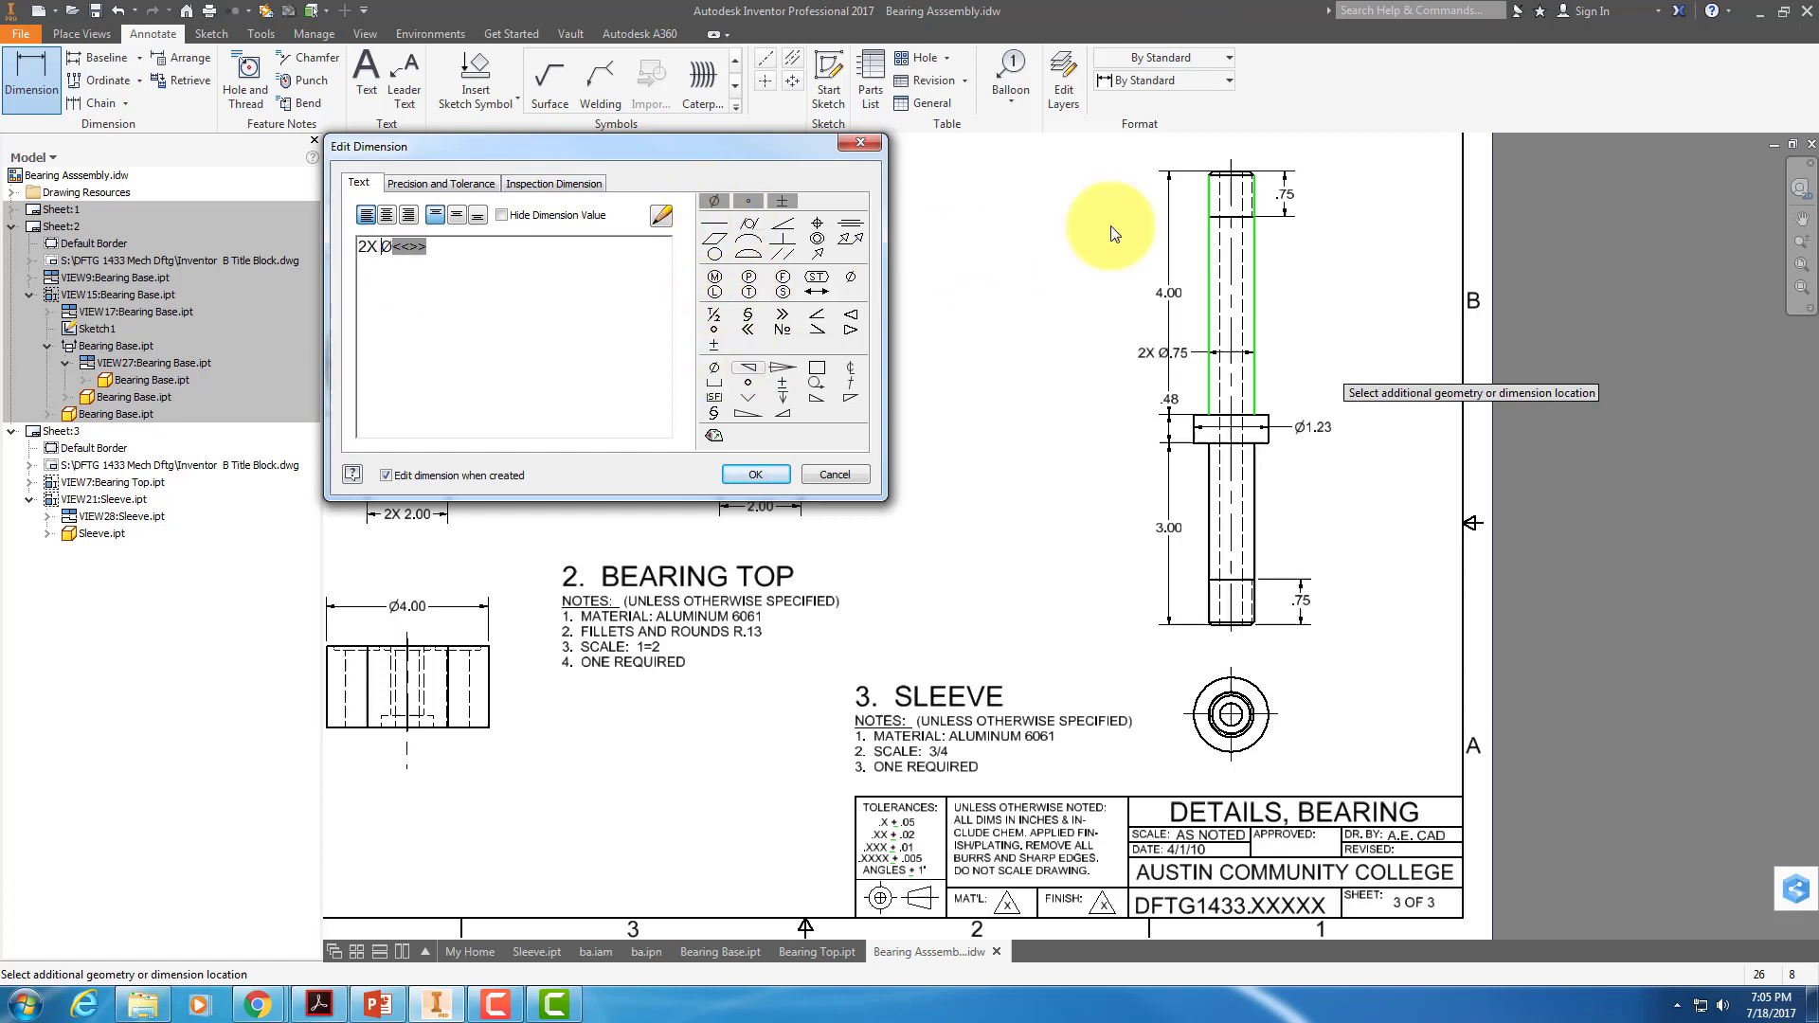
left_click(755, 474)
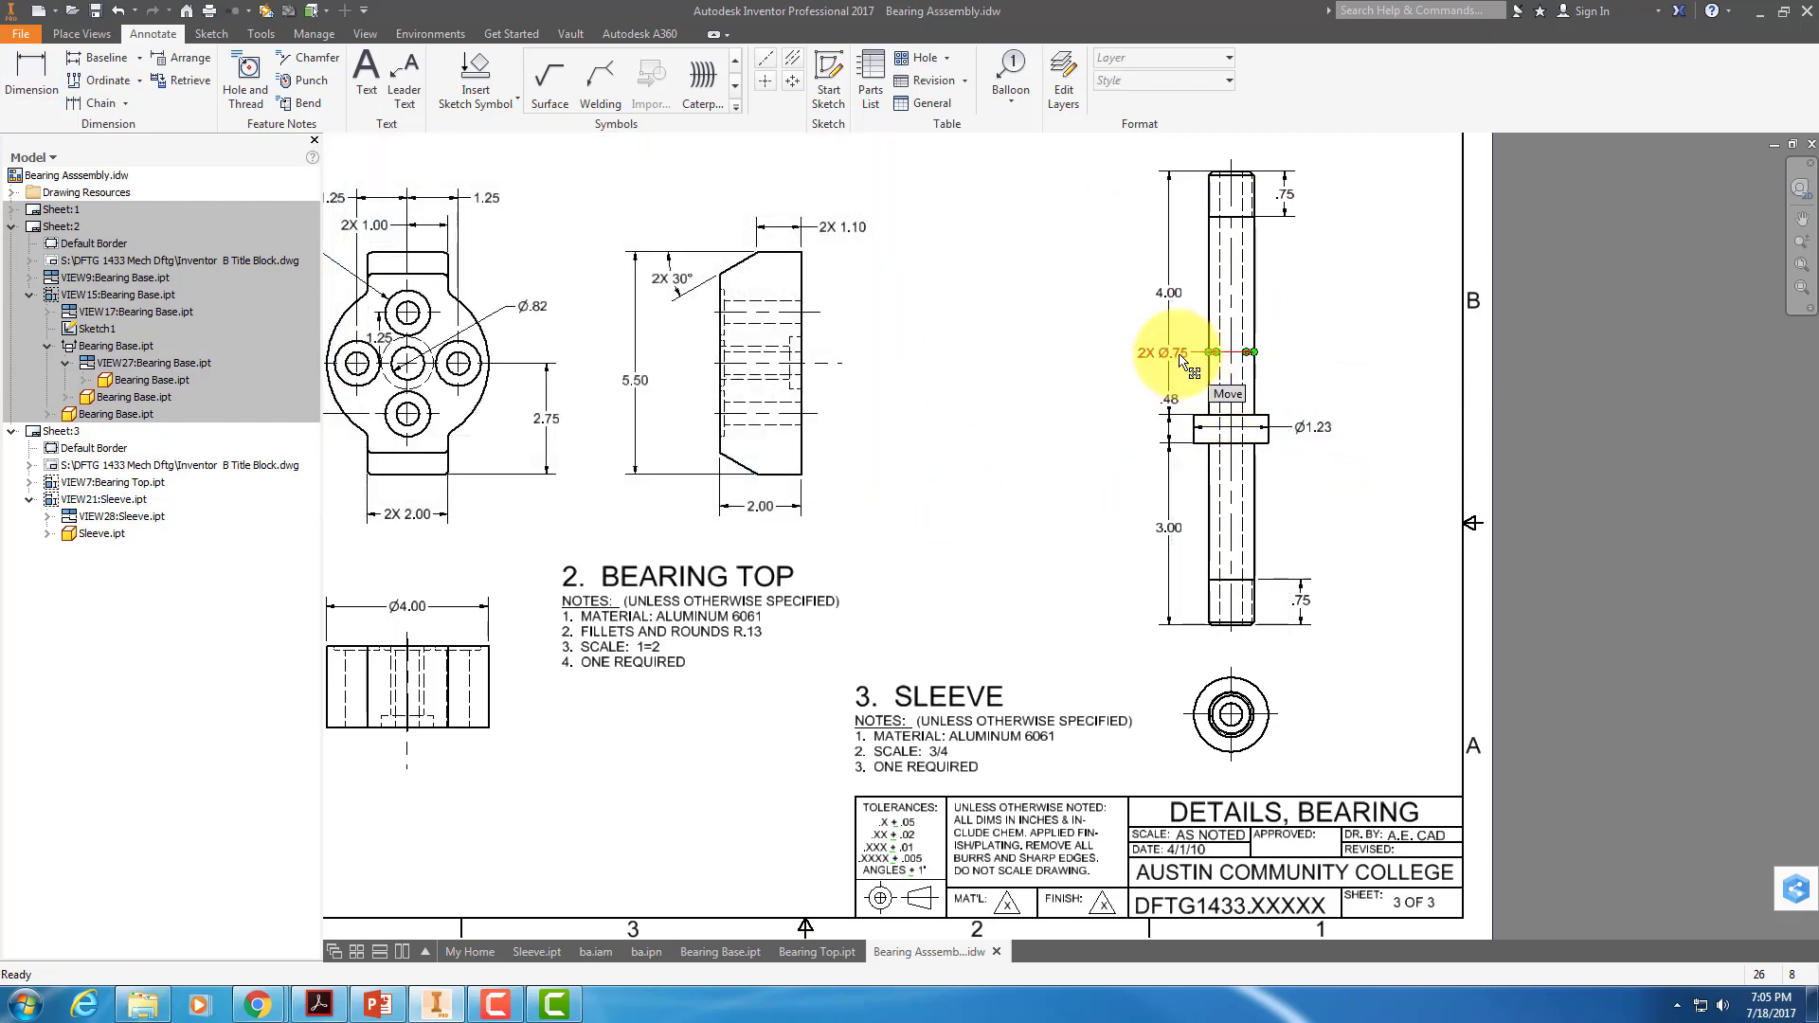
Move the 2X Ø.75 dimension to the shaft's right and change its arrowhead placement.
left_click_drag(1180, 357, 1325, 354)
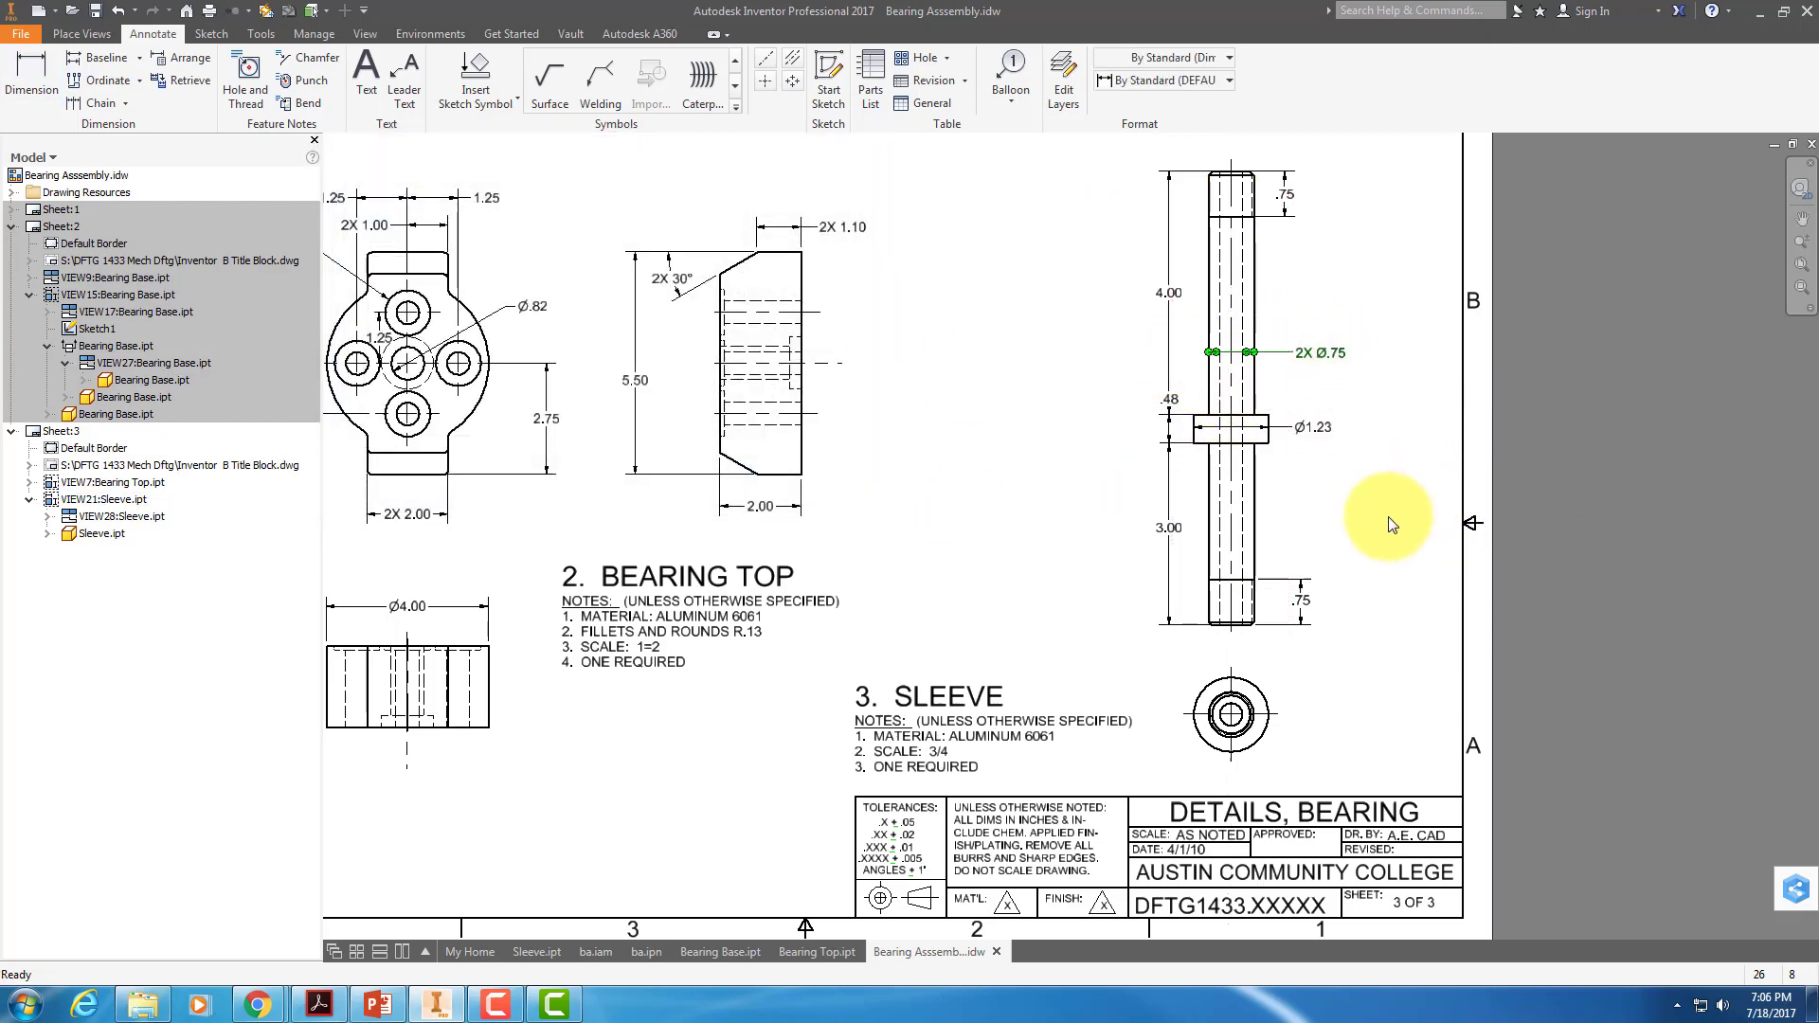
right_click(1327, 352)
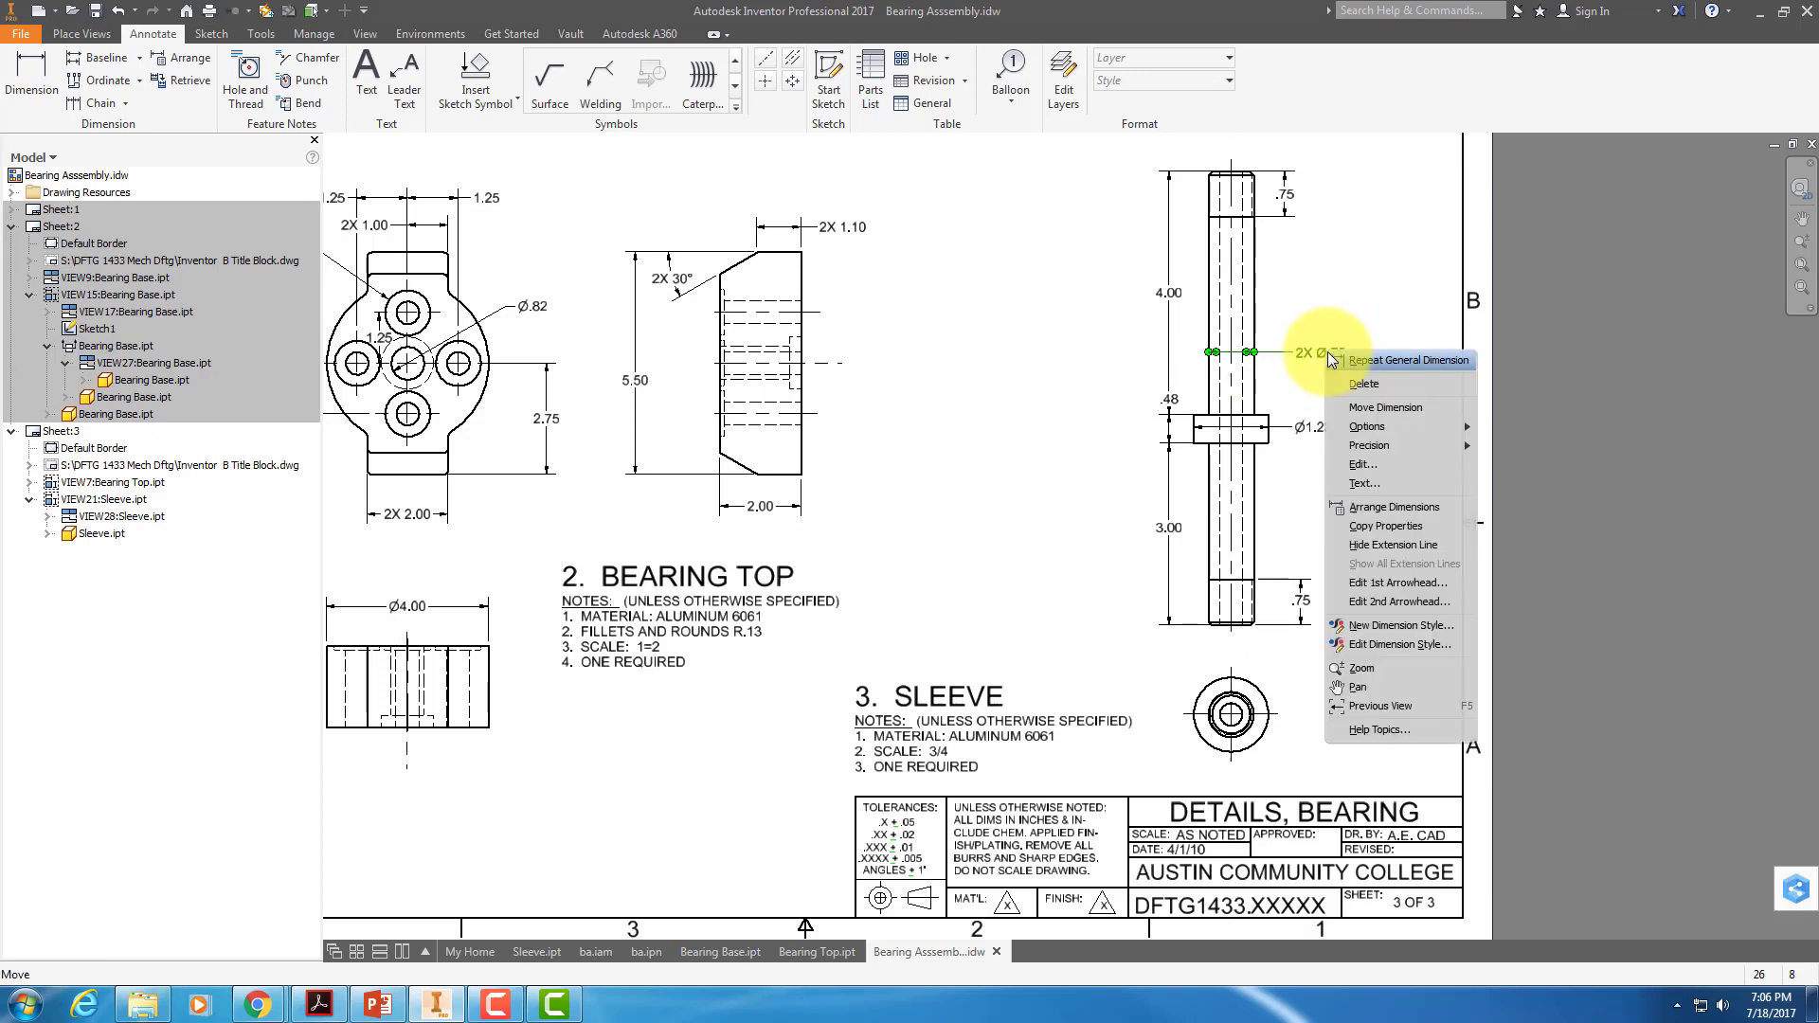
mouse_move(1398, 428)
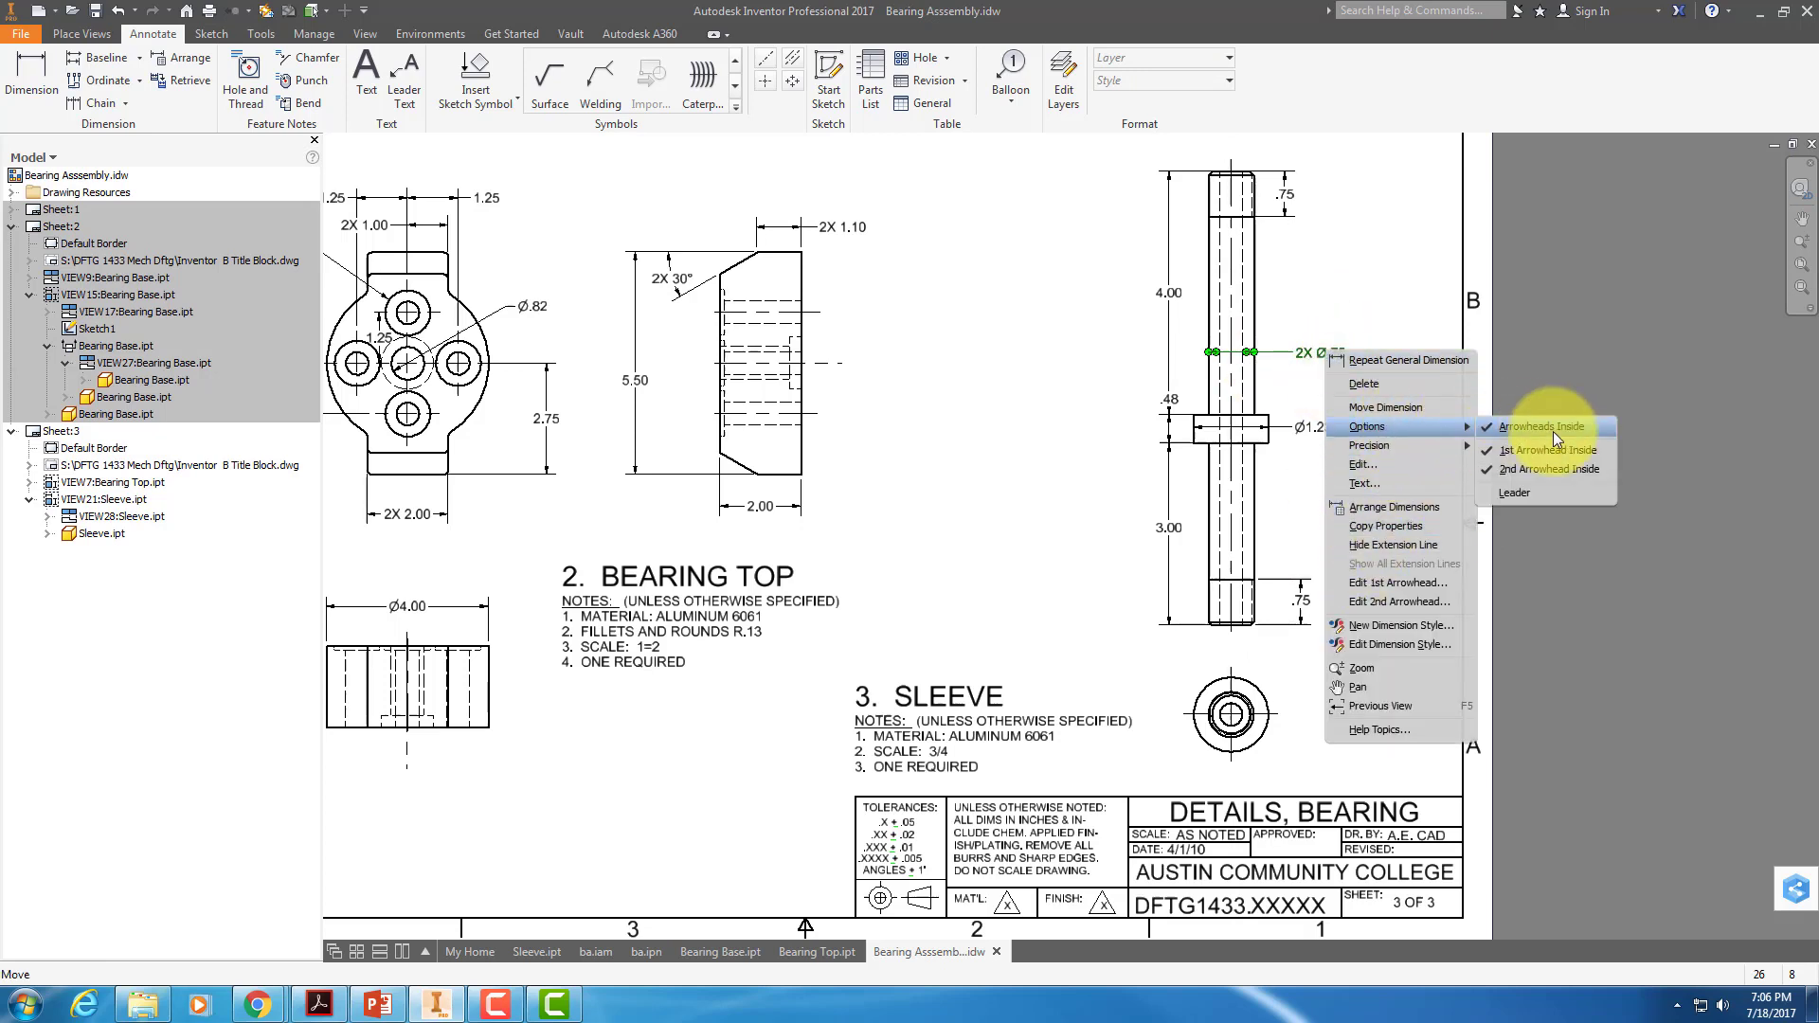
left_click(1553, 430)
left_click(1350, 274)
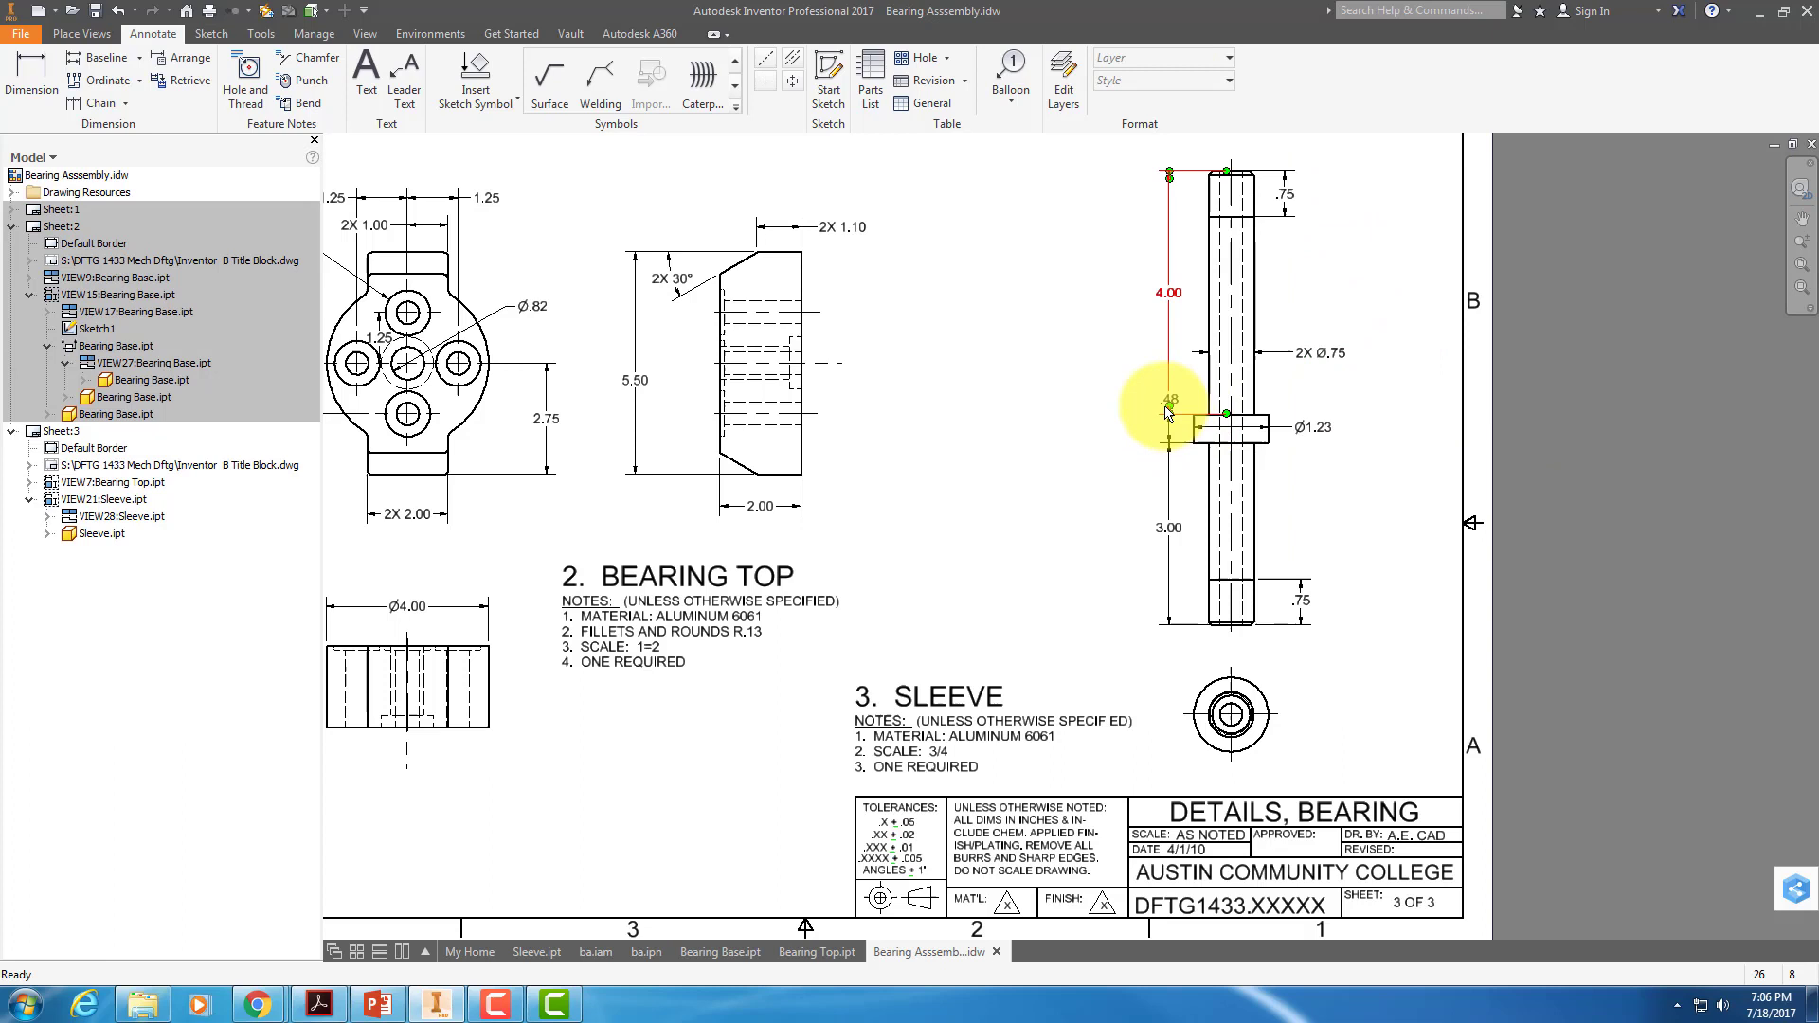
Change arrowhead placement on the .48 and Ø1.23 dimensions.
right_click(1175, 406)
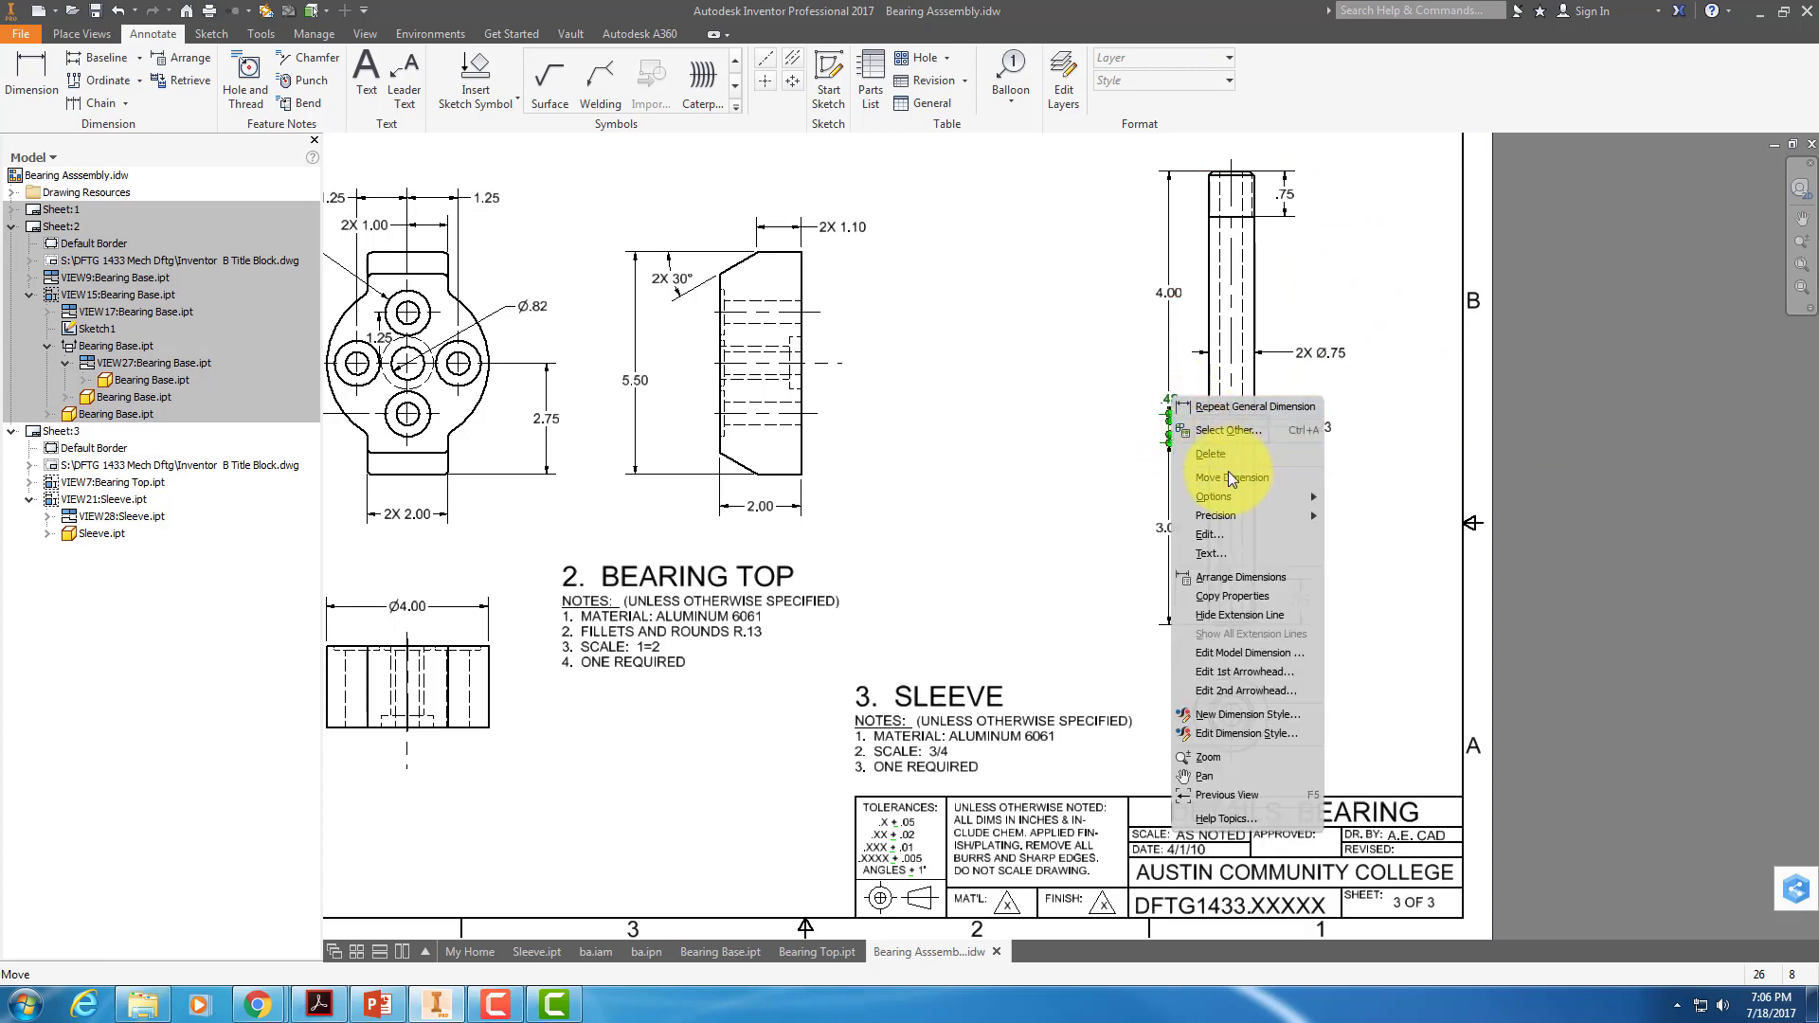
mouse_move(1225, 491)
left_click(1367, 497)
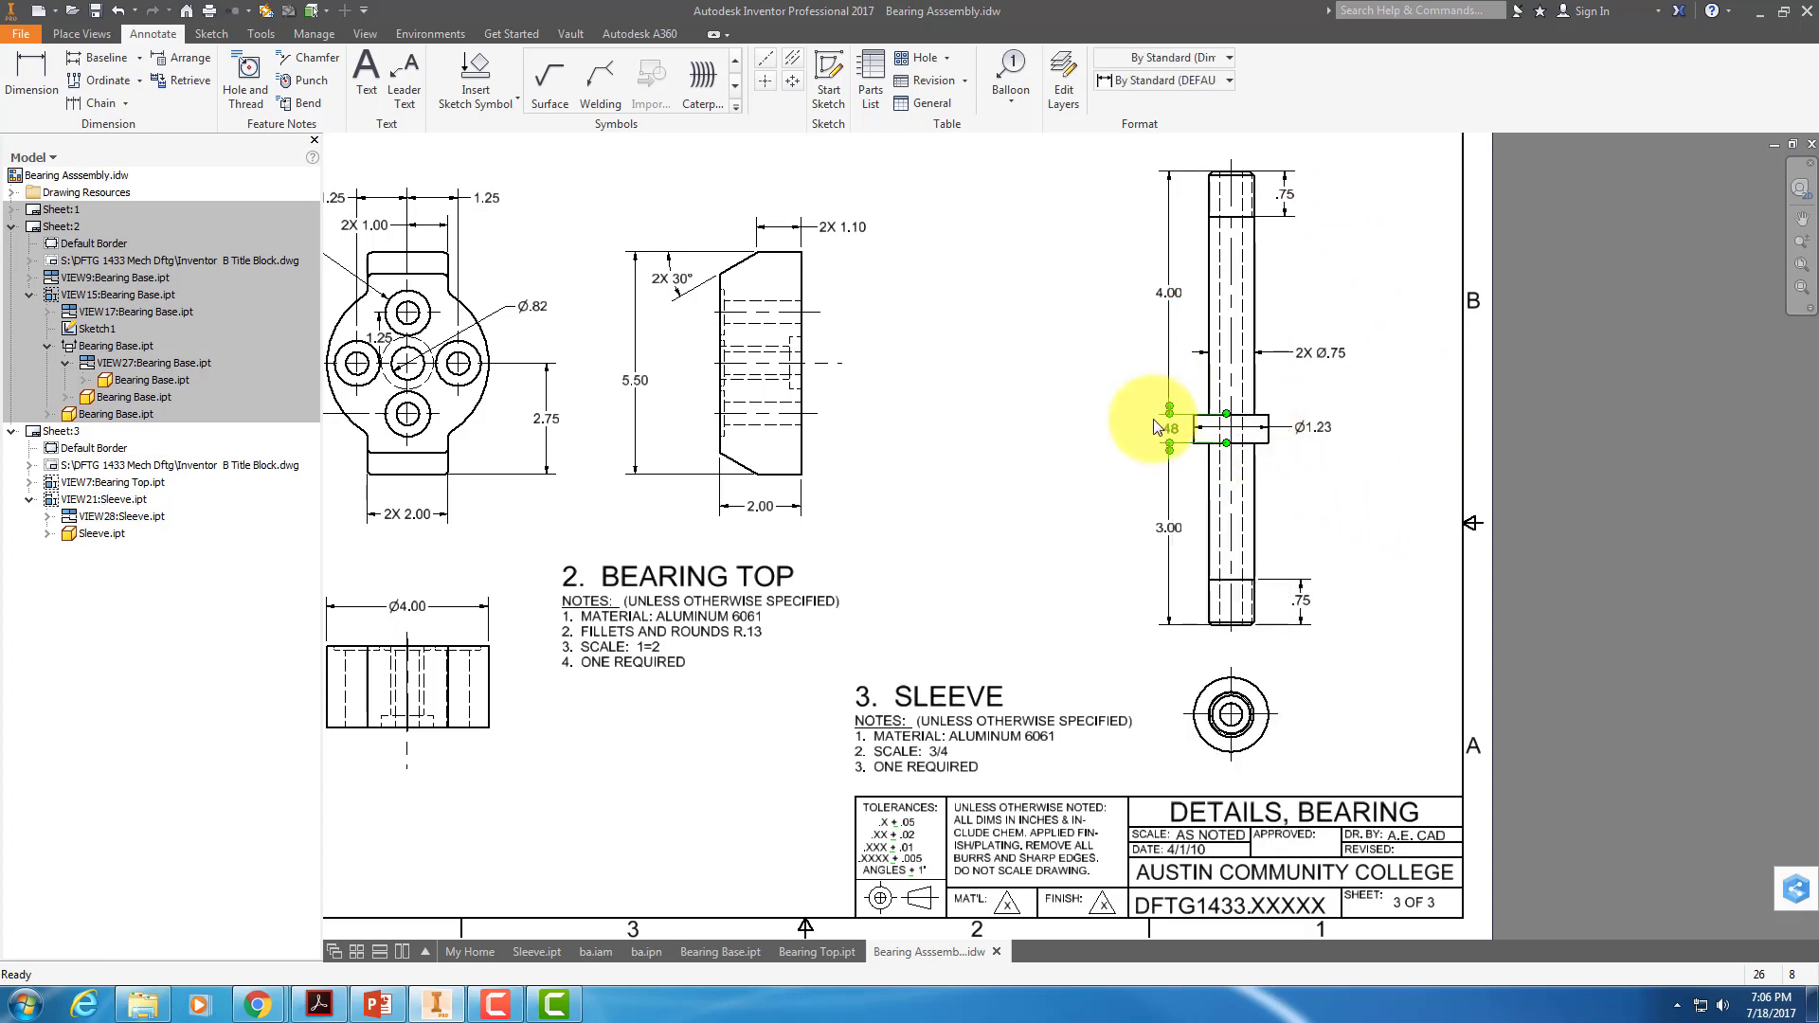
scroll(1173, 441, "up", 3)
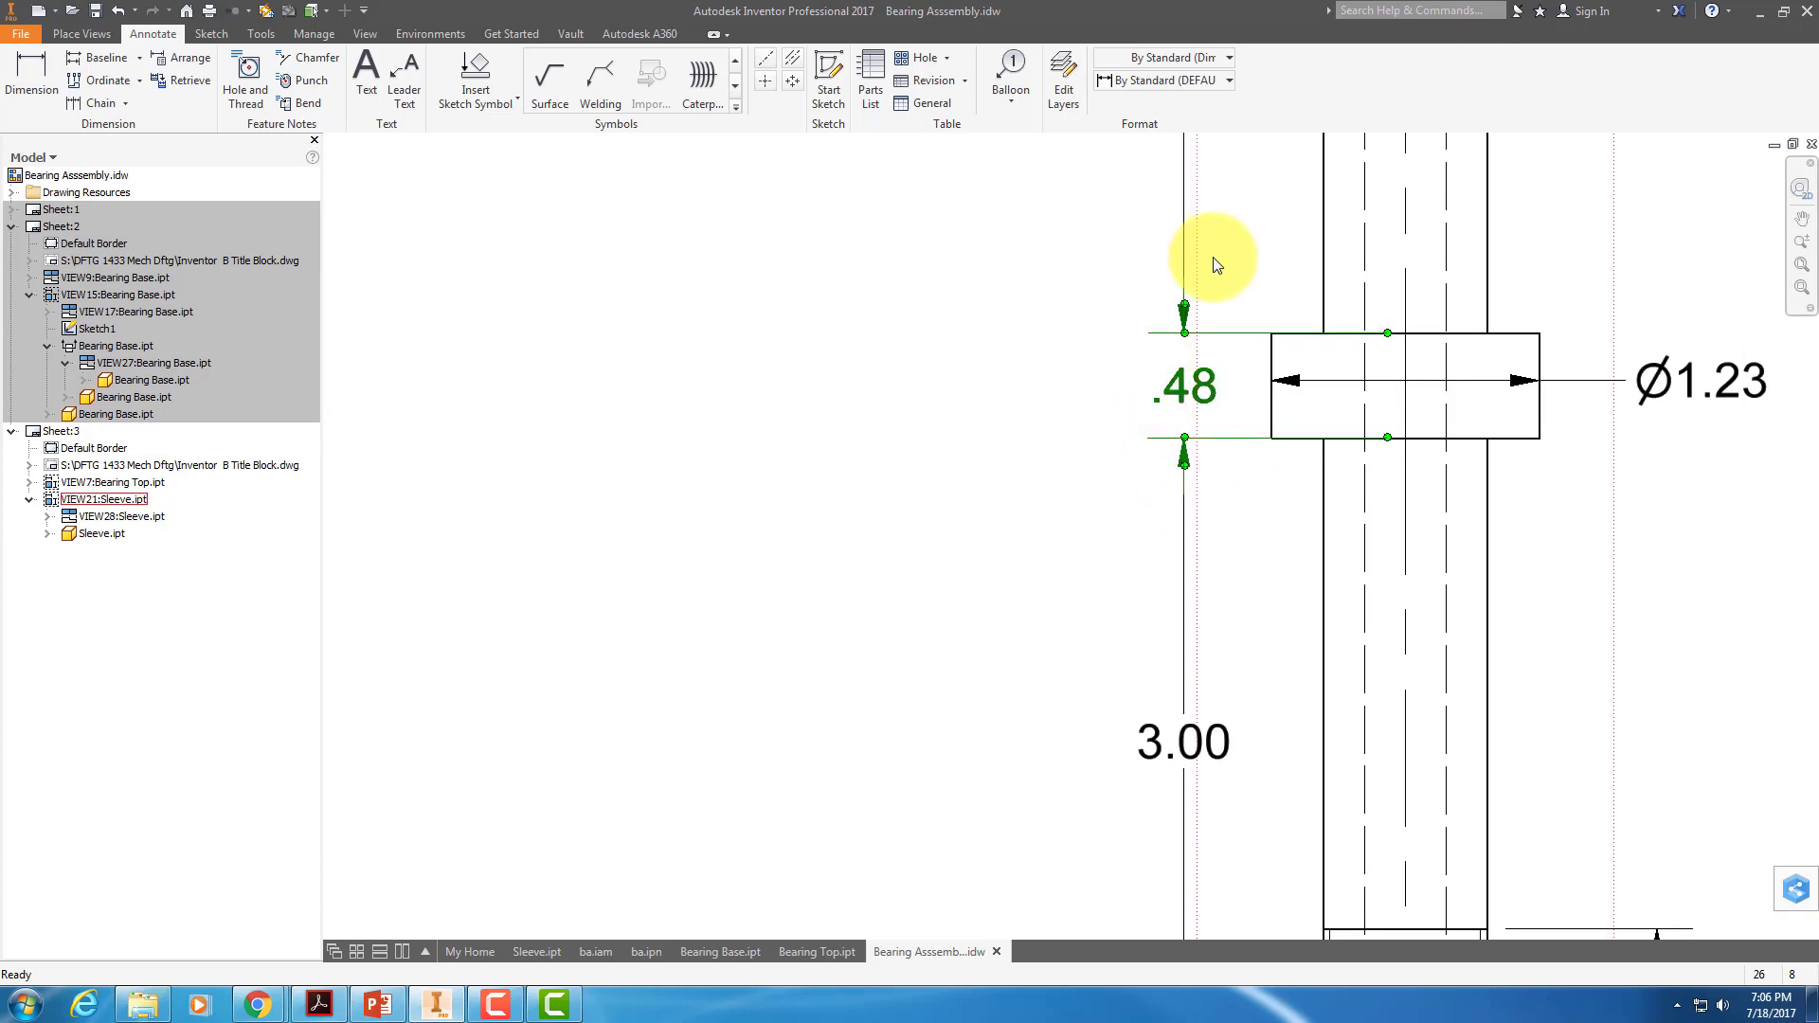
scroll(1101, 711, "down", 2)
scroll(1099, 709, "down", 2)
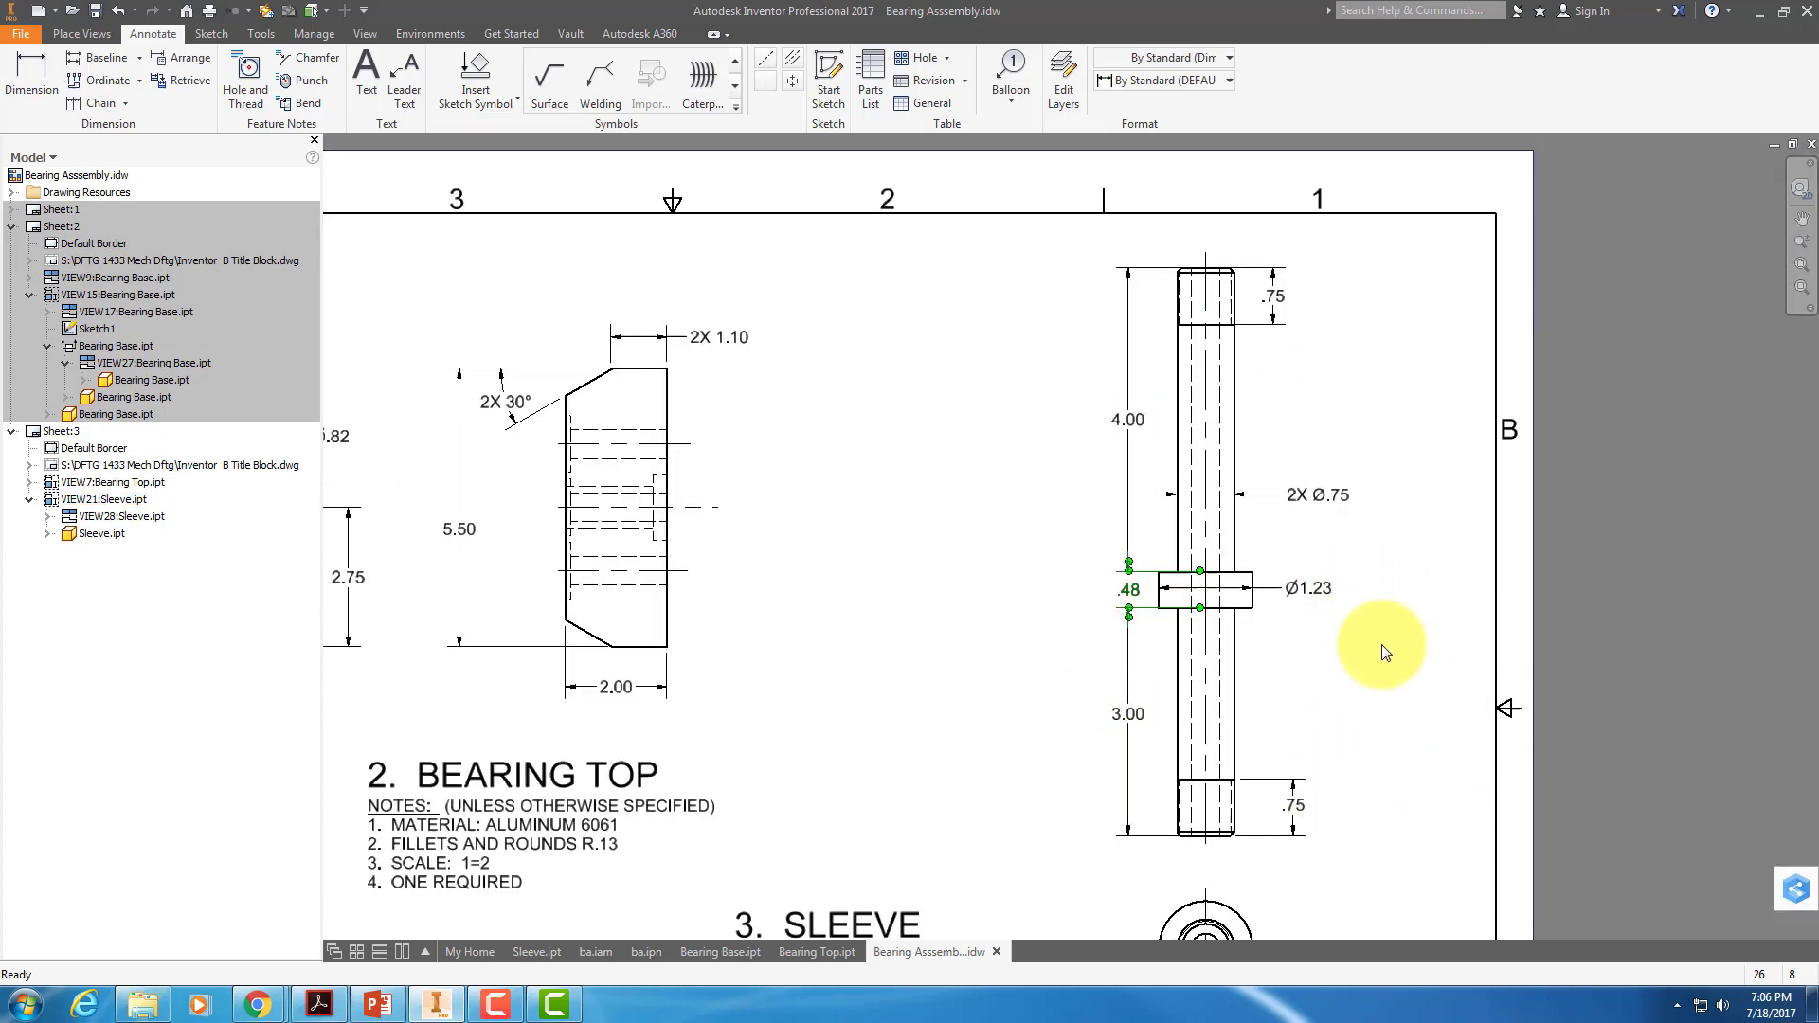
key("Escape")
right_click(1298, 590)
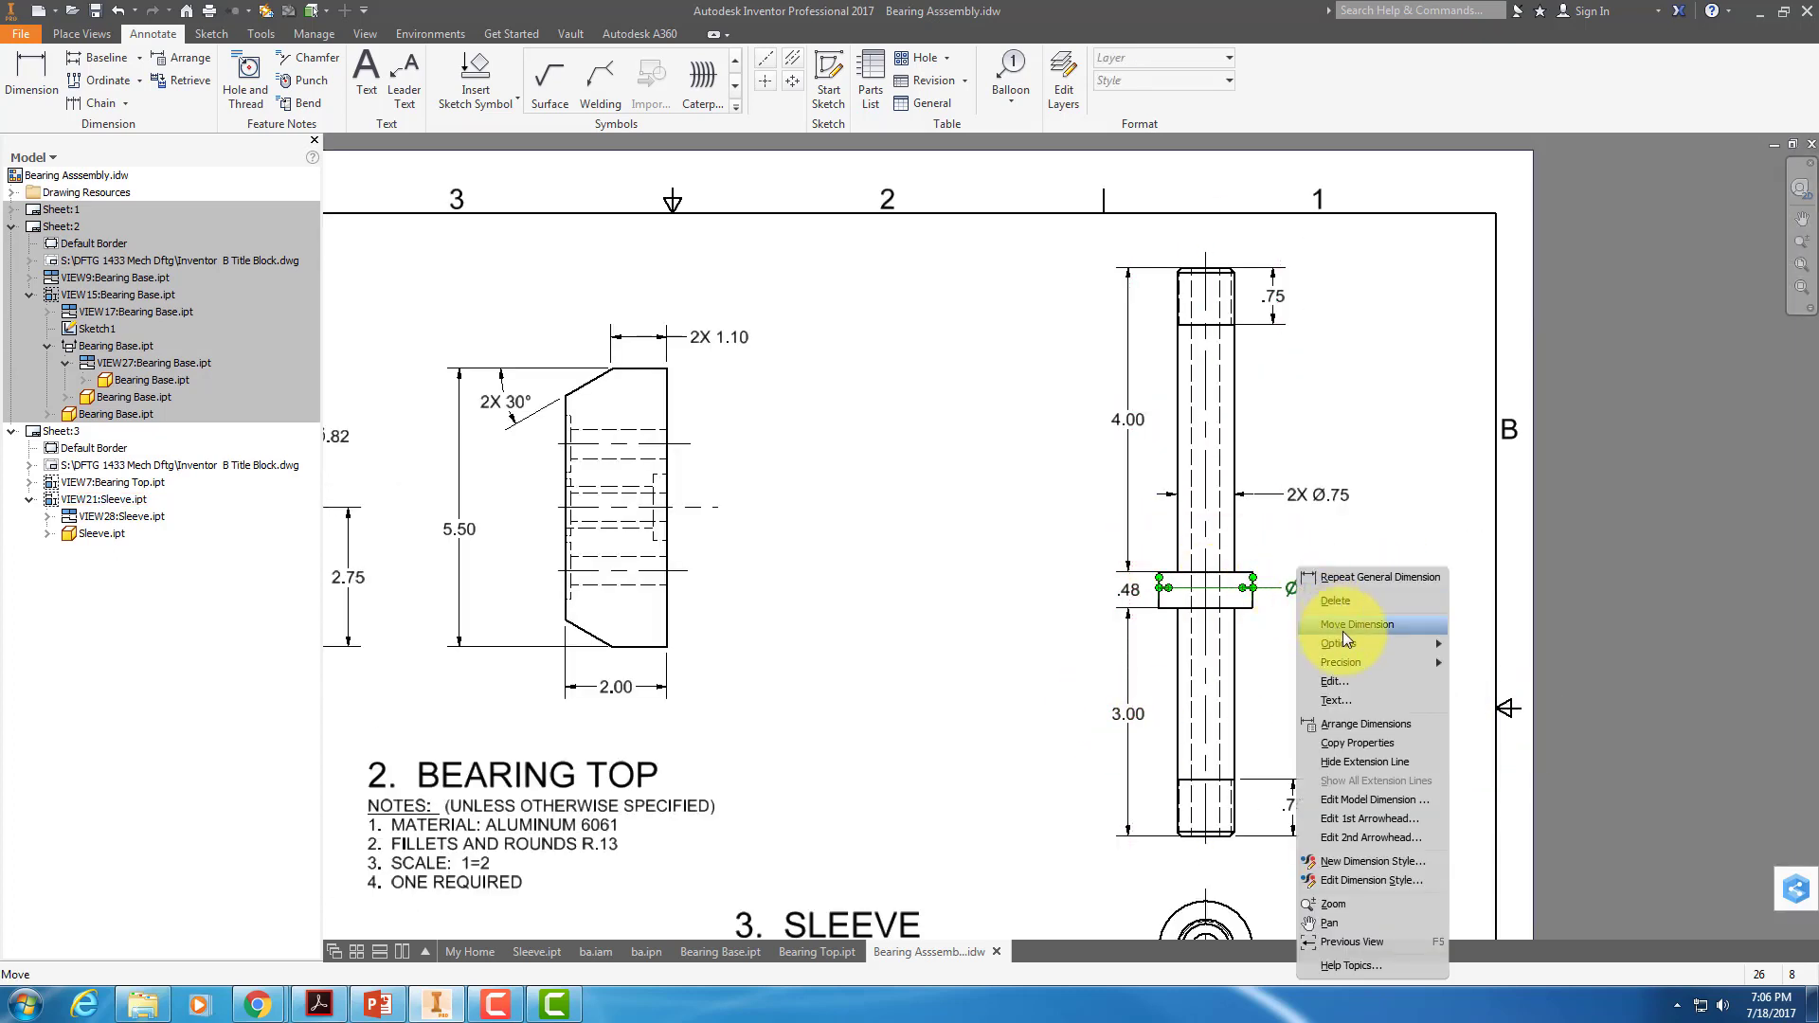
mouse_move(1378, 643)
left_click(1499, 639)
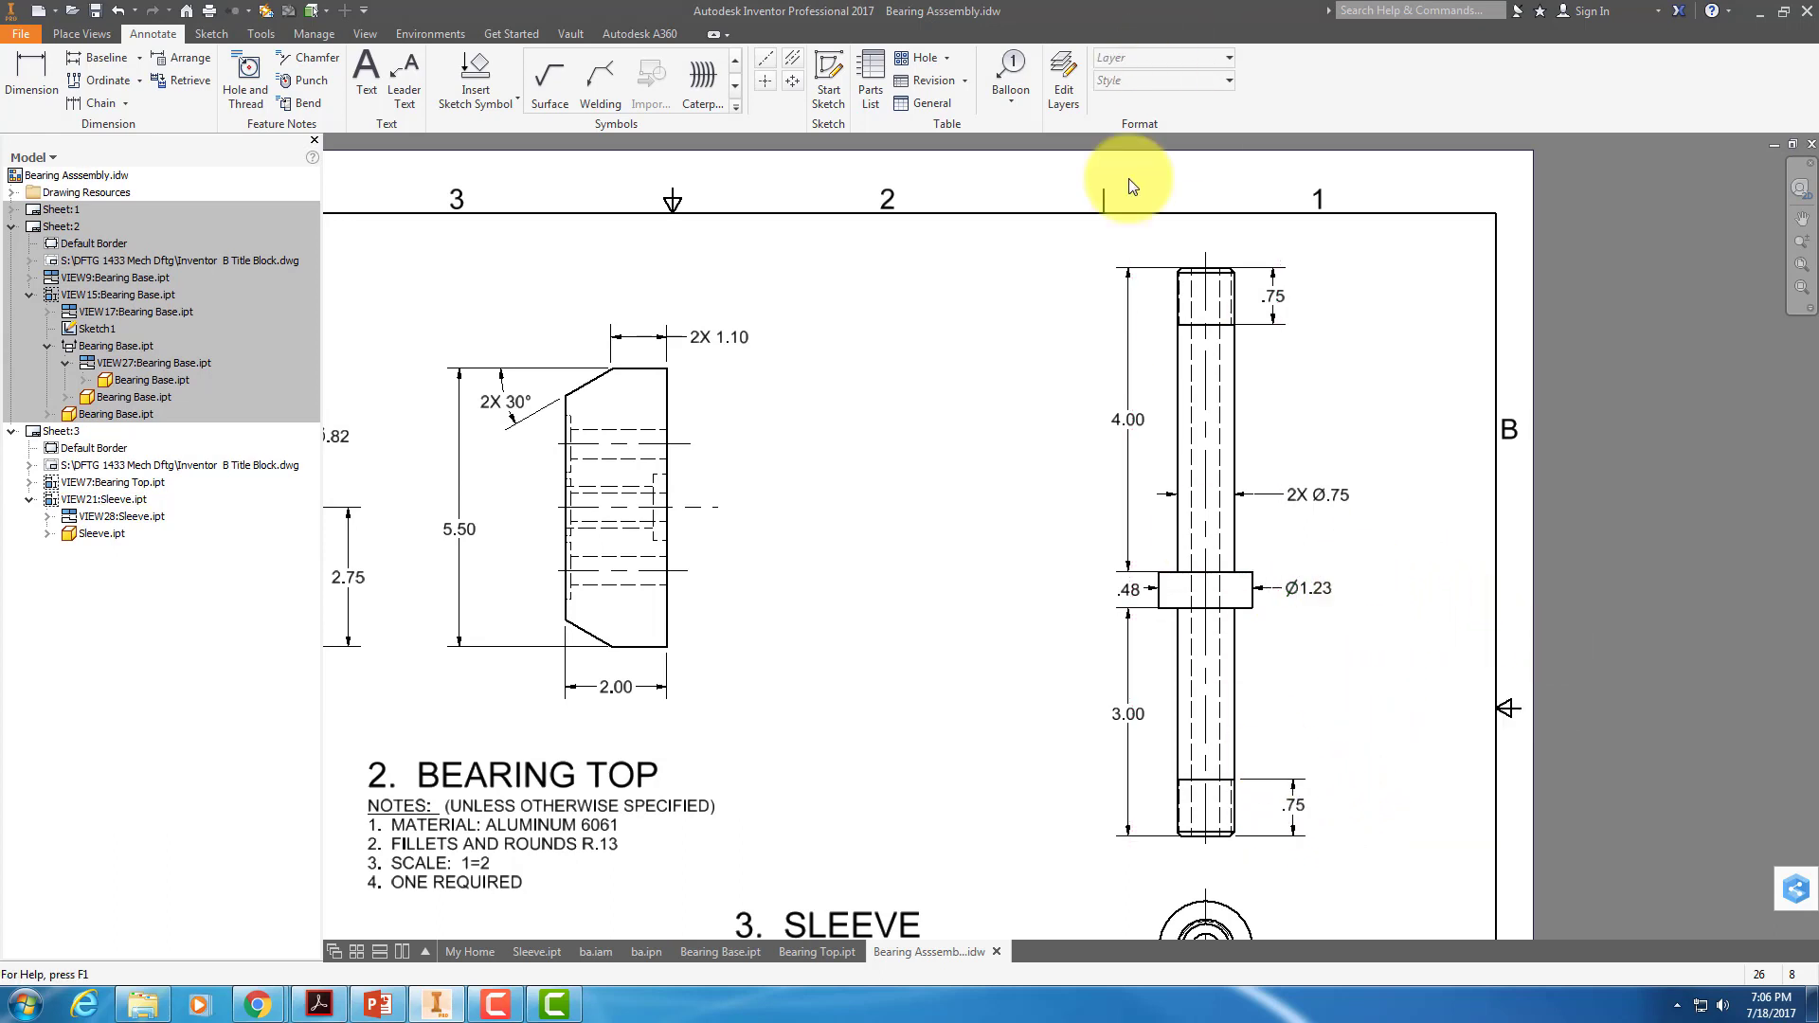
mouse_move(1427, 477)
middle_mouse_down()
mouse_move(1421, 637)
mouse_move(1413, 540)
mouse_move(1416, 555)
middle_mouse_up()
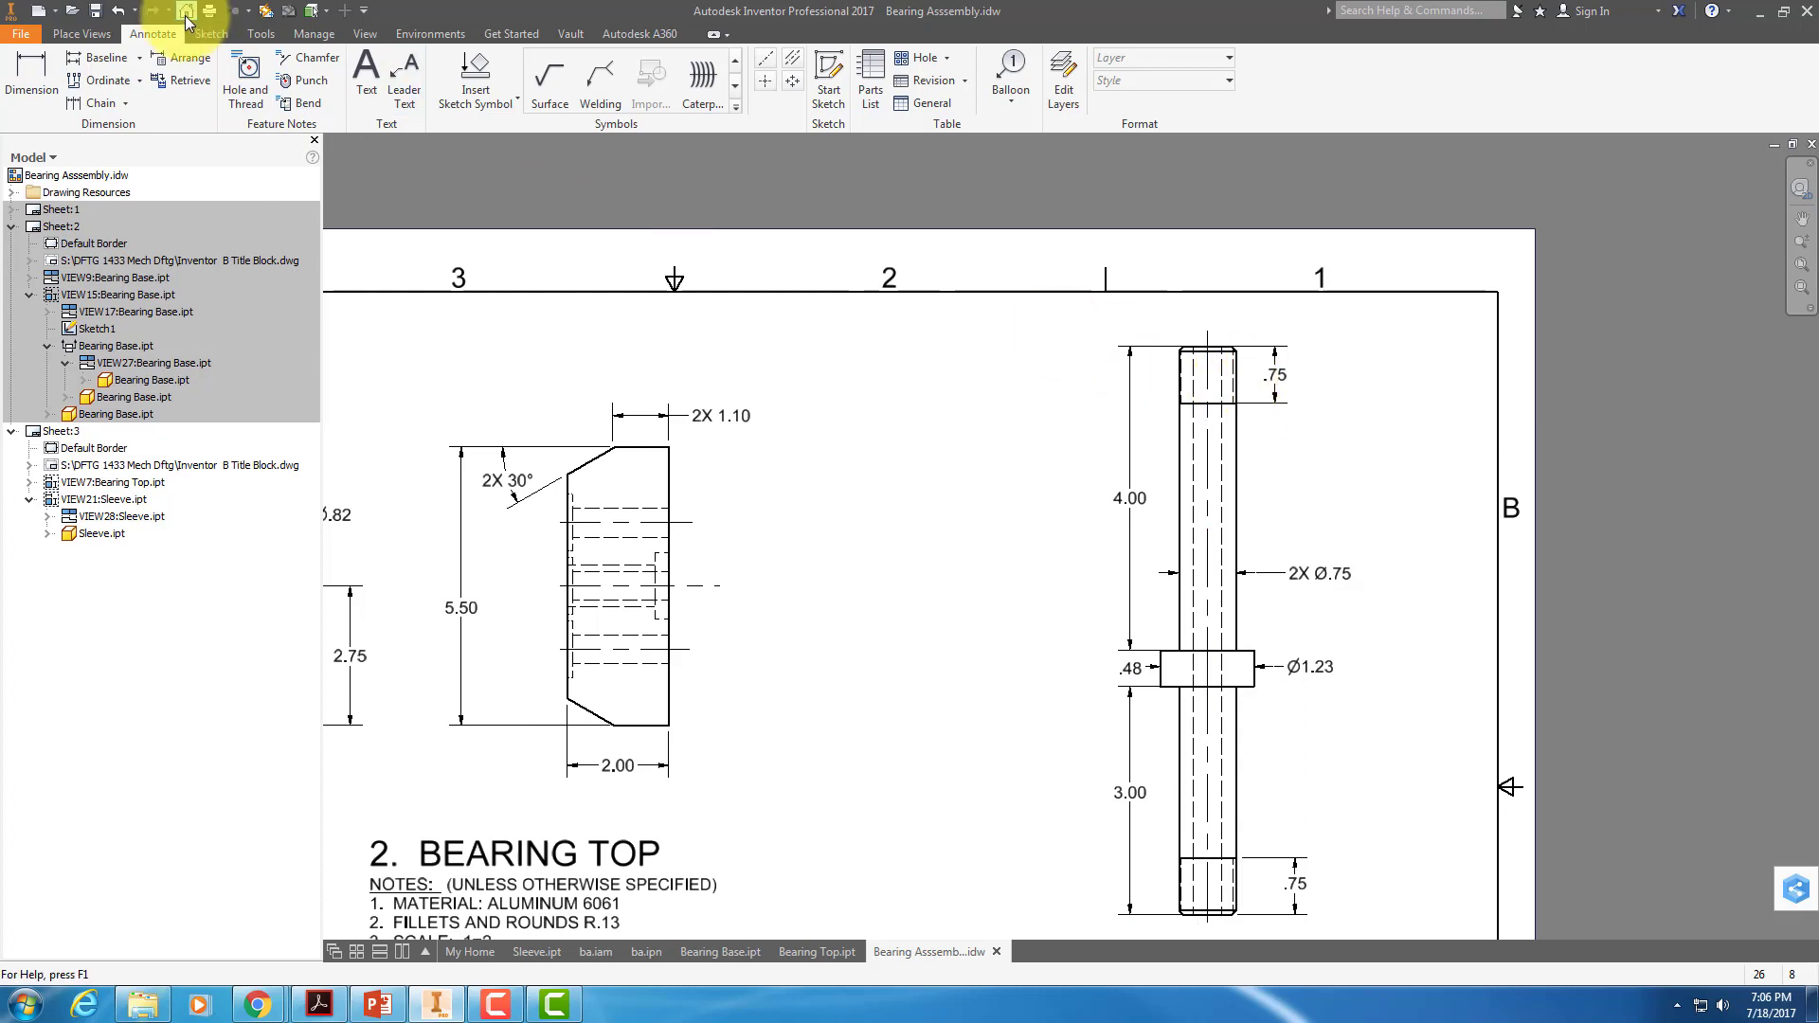
Place a 3/4-20 UNEF - 2A thread note above the shaft's threaded end.
left_click(252, 95)
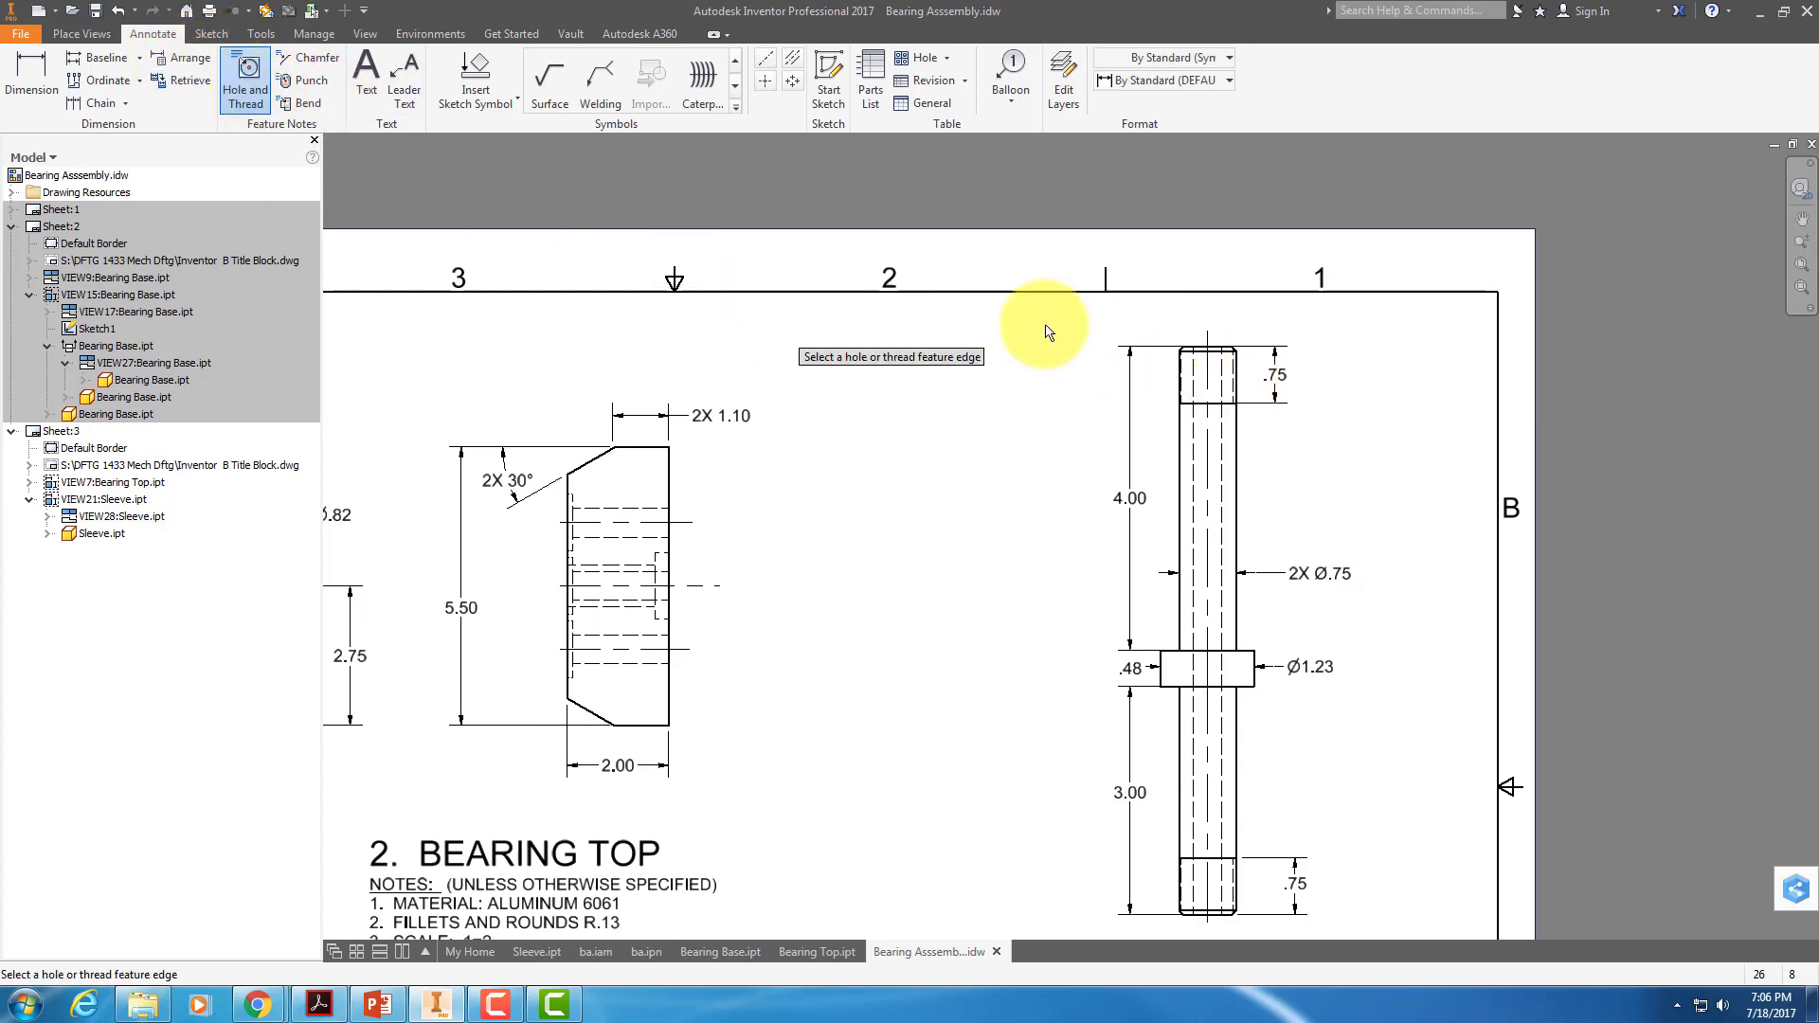
left_click(1176, 376)
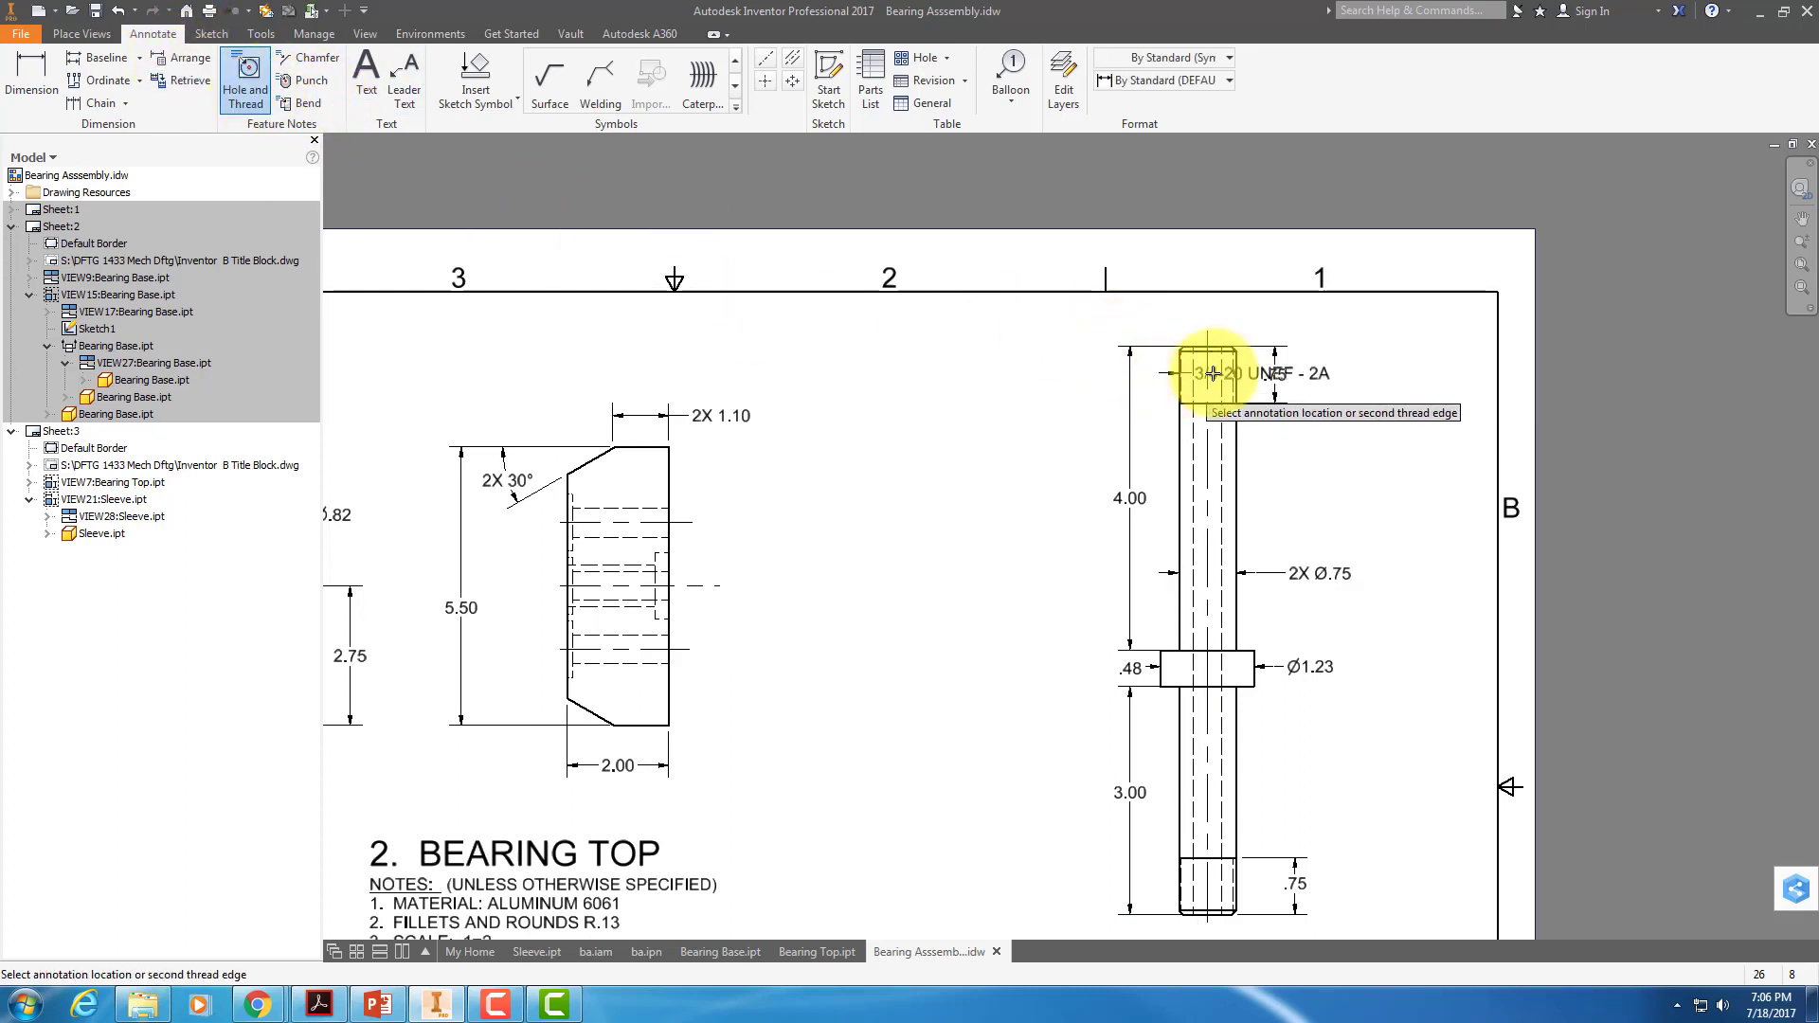
left_click(1252, 323)
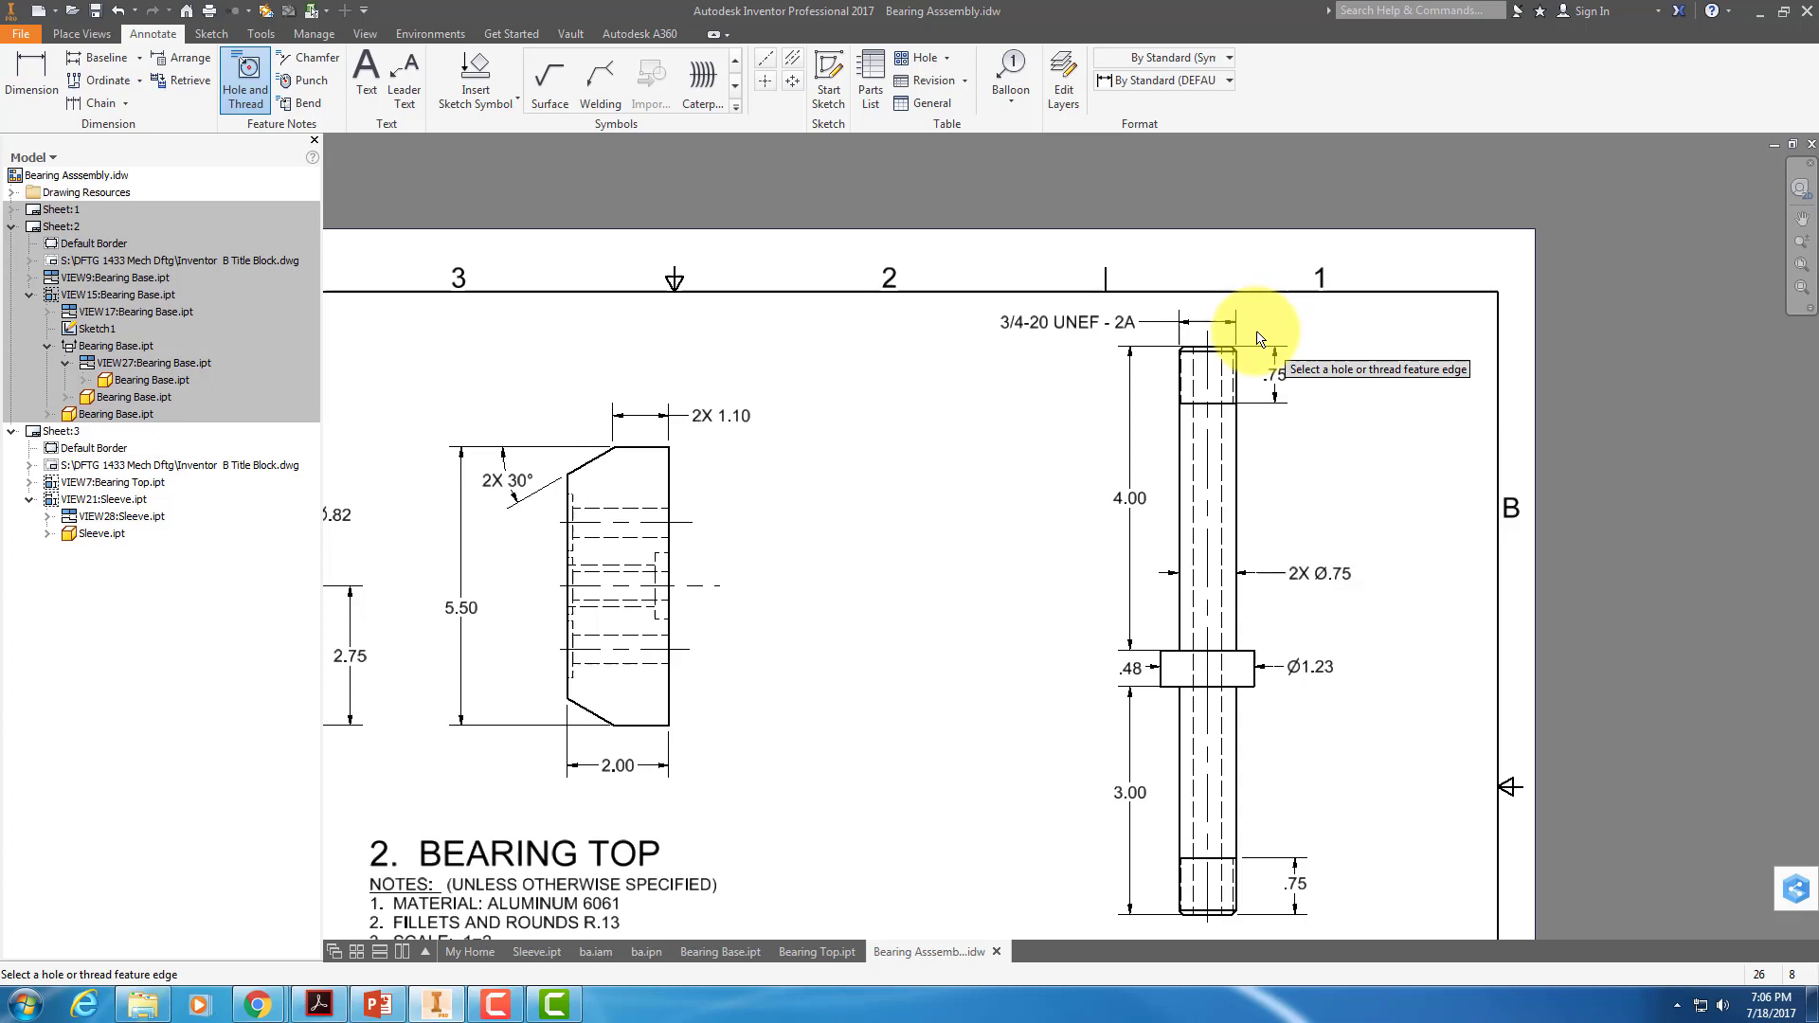
key("Escape")
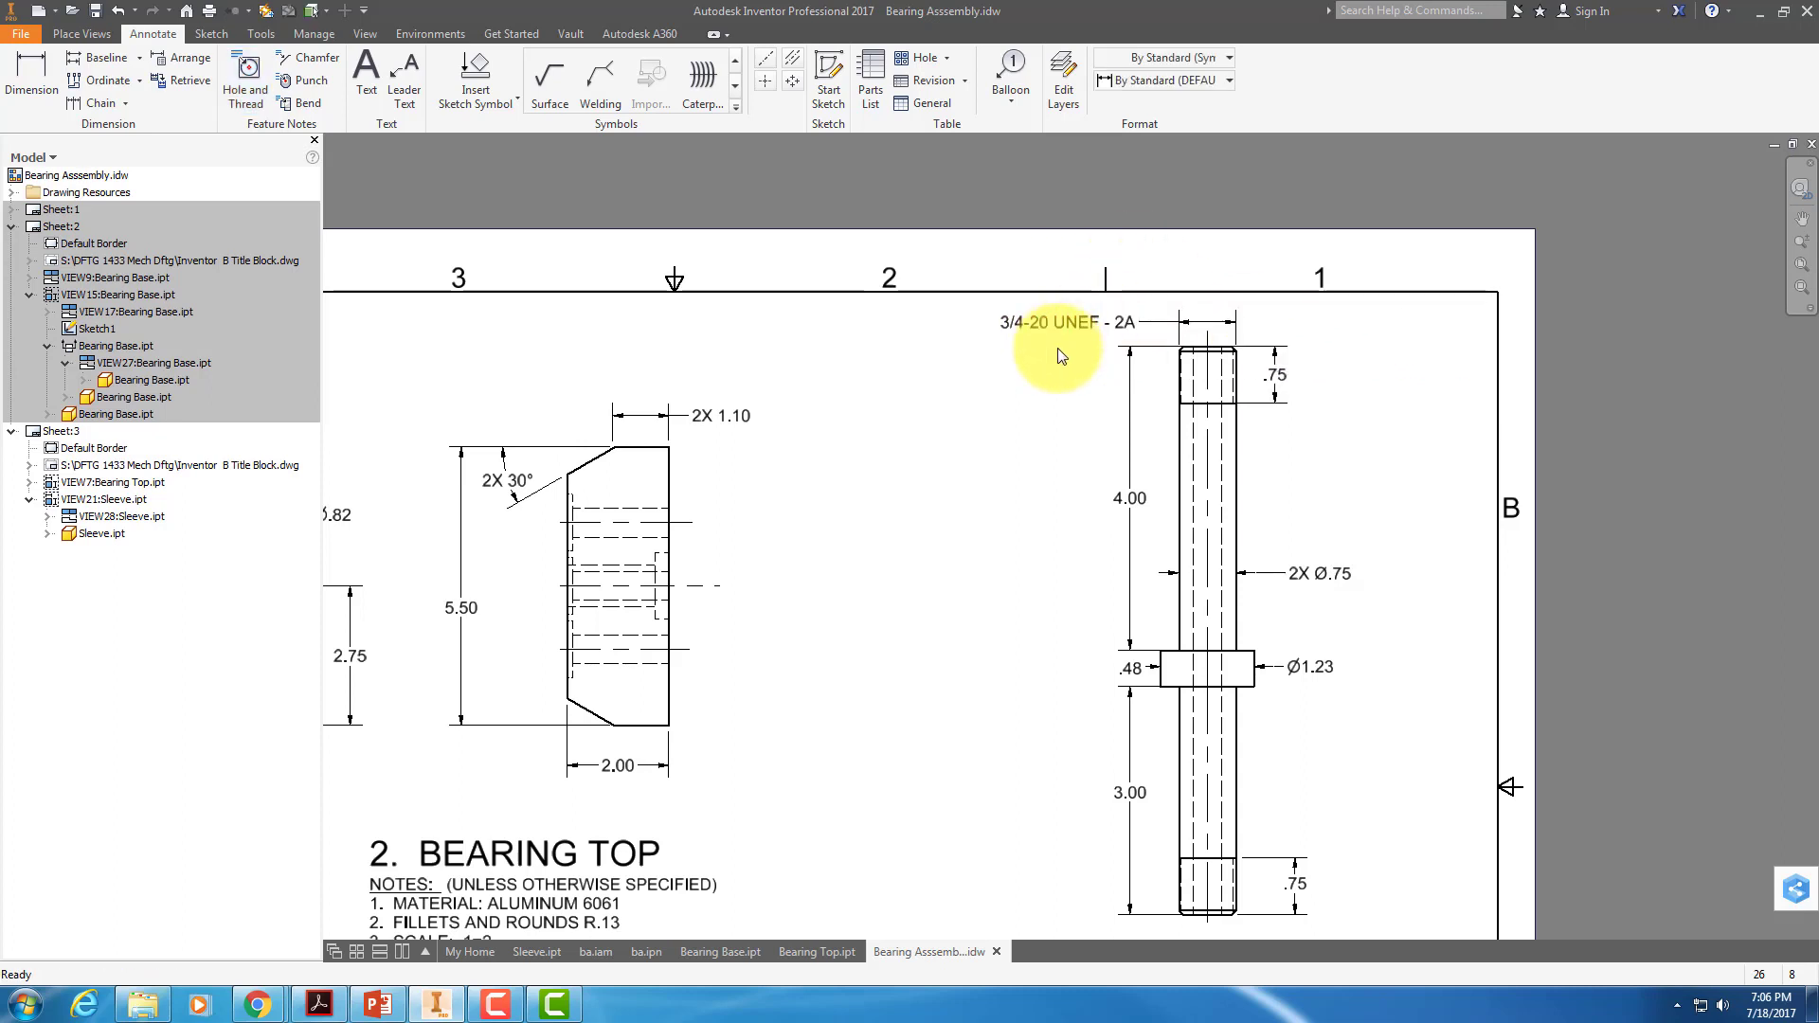
key("Escape")
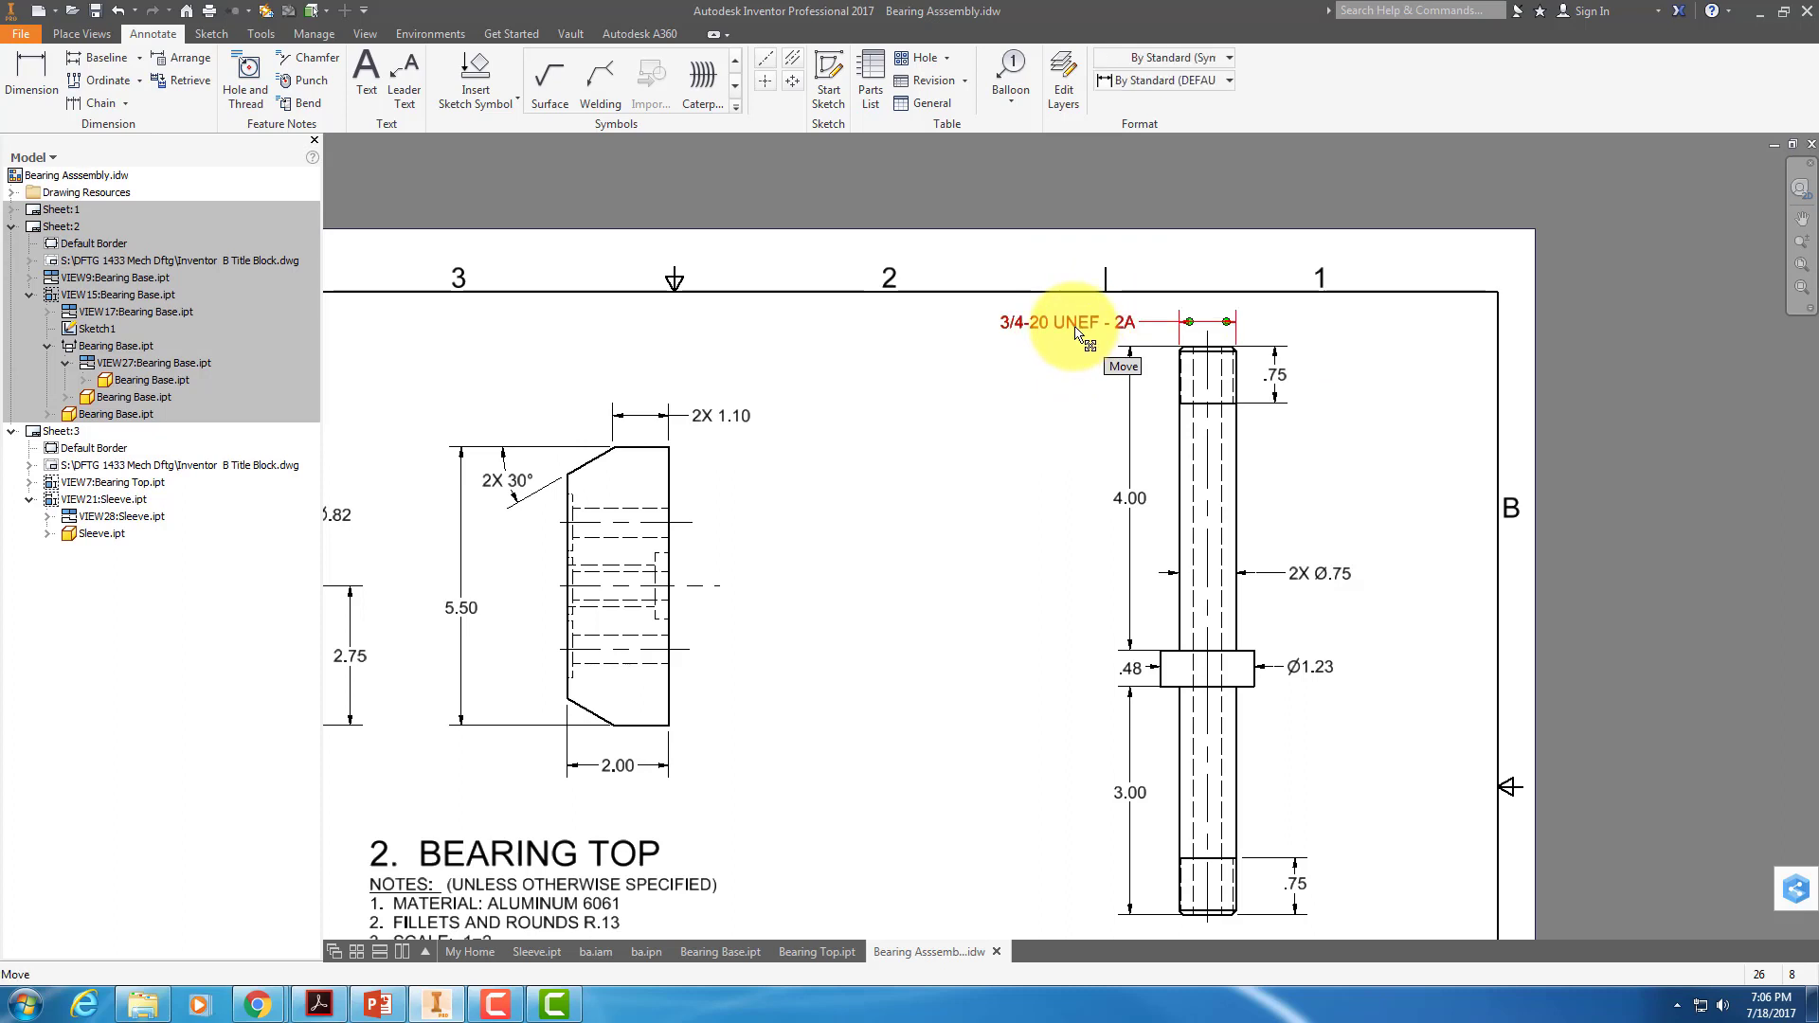
Edit the thread note text to read 2X 3/4-20 UNEF - 2A.
right_click(1077, 335)
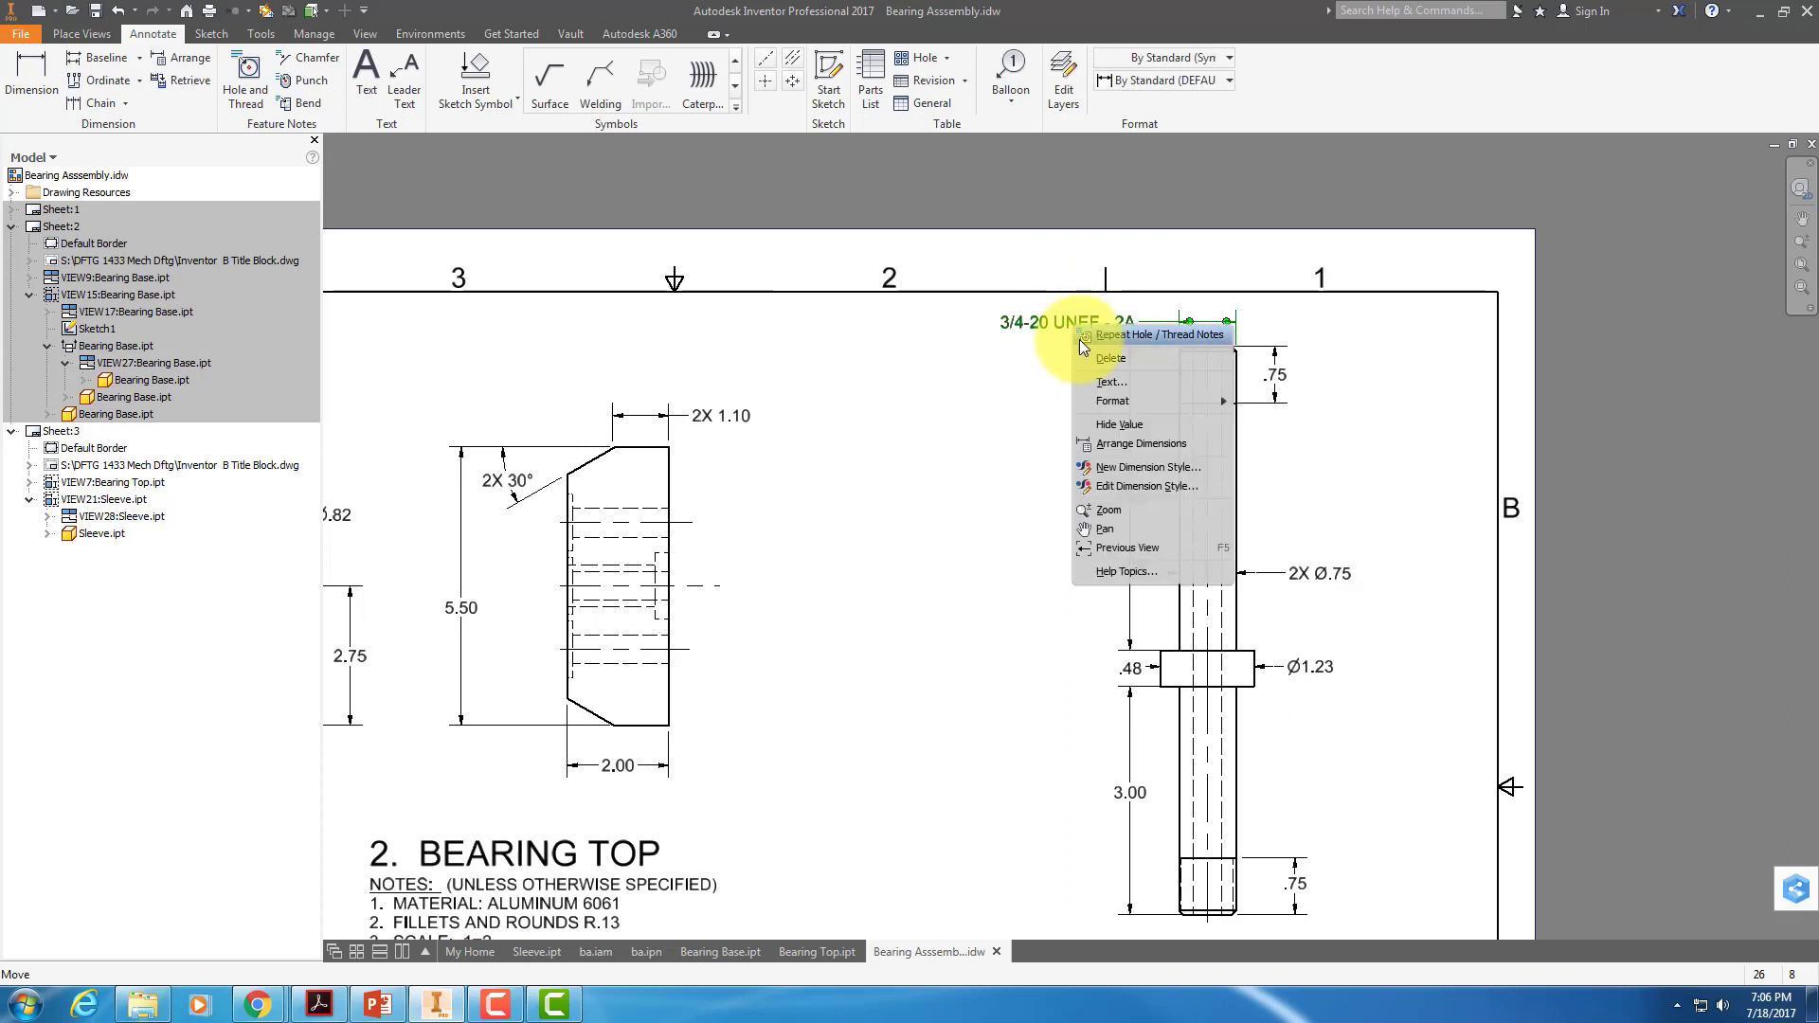
left_click(1118, 380)
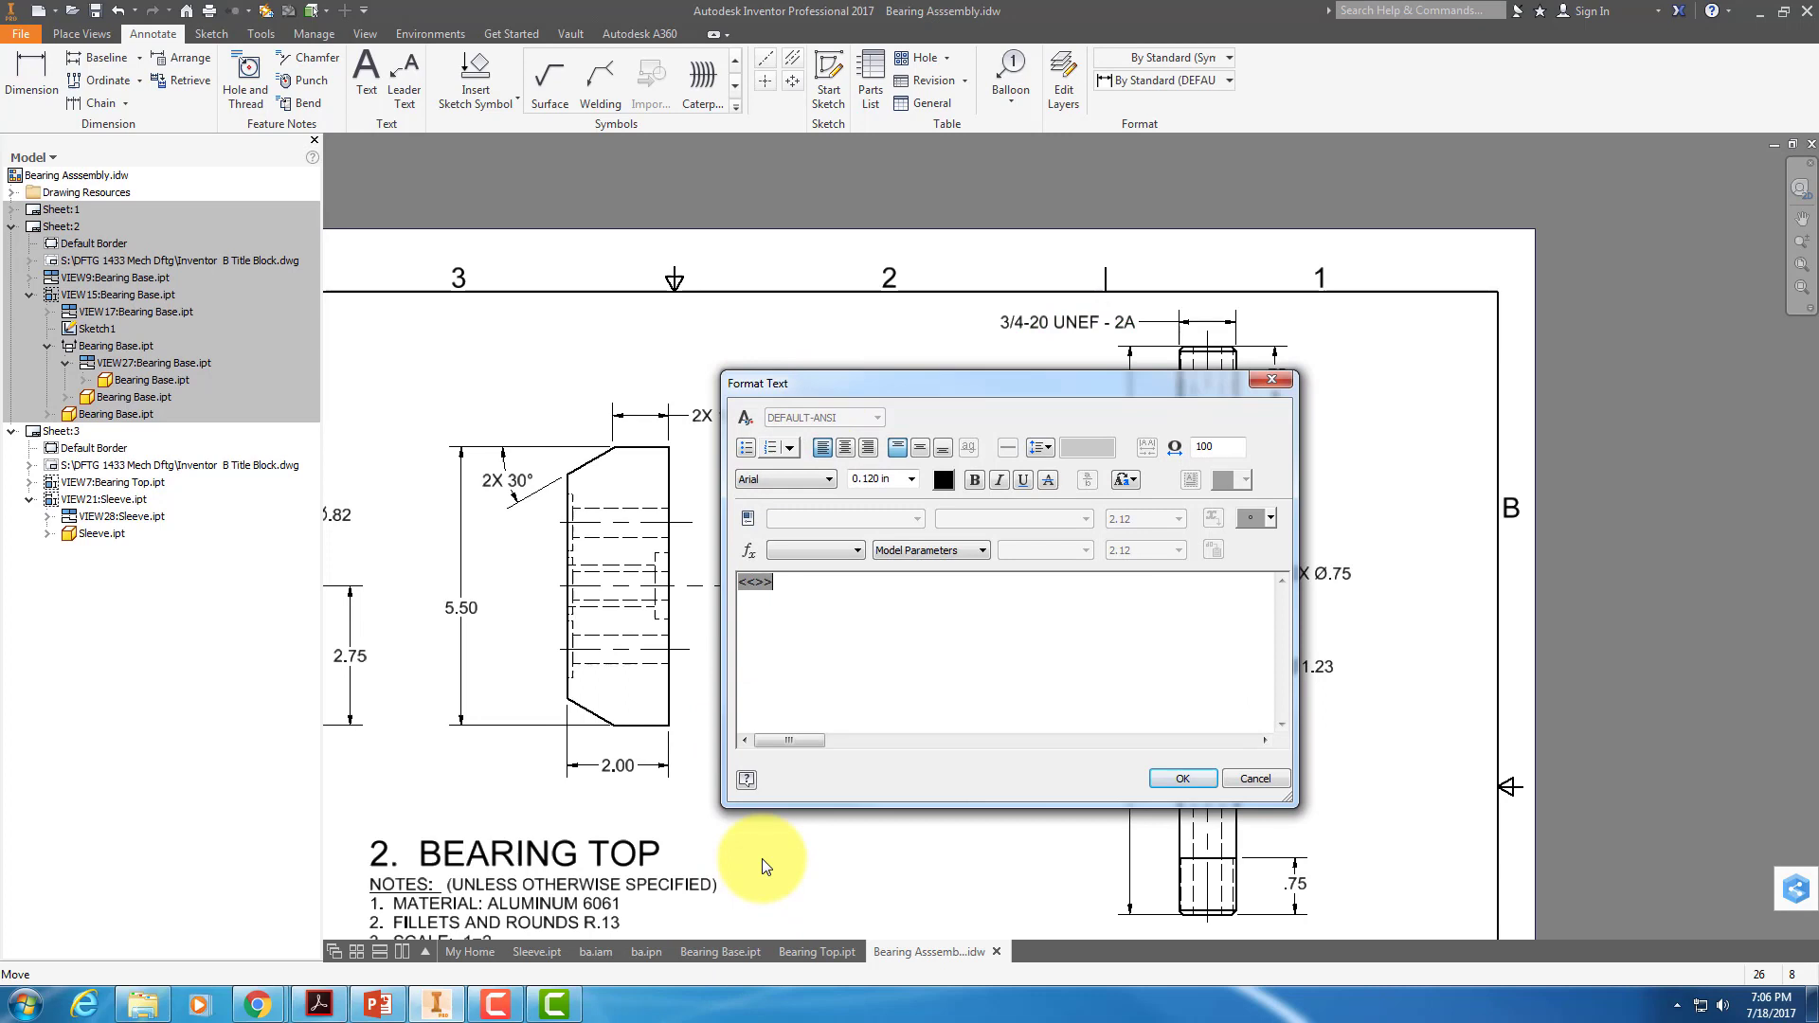
type("2X")
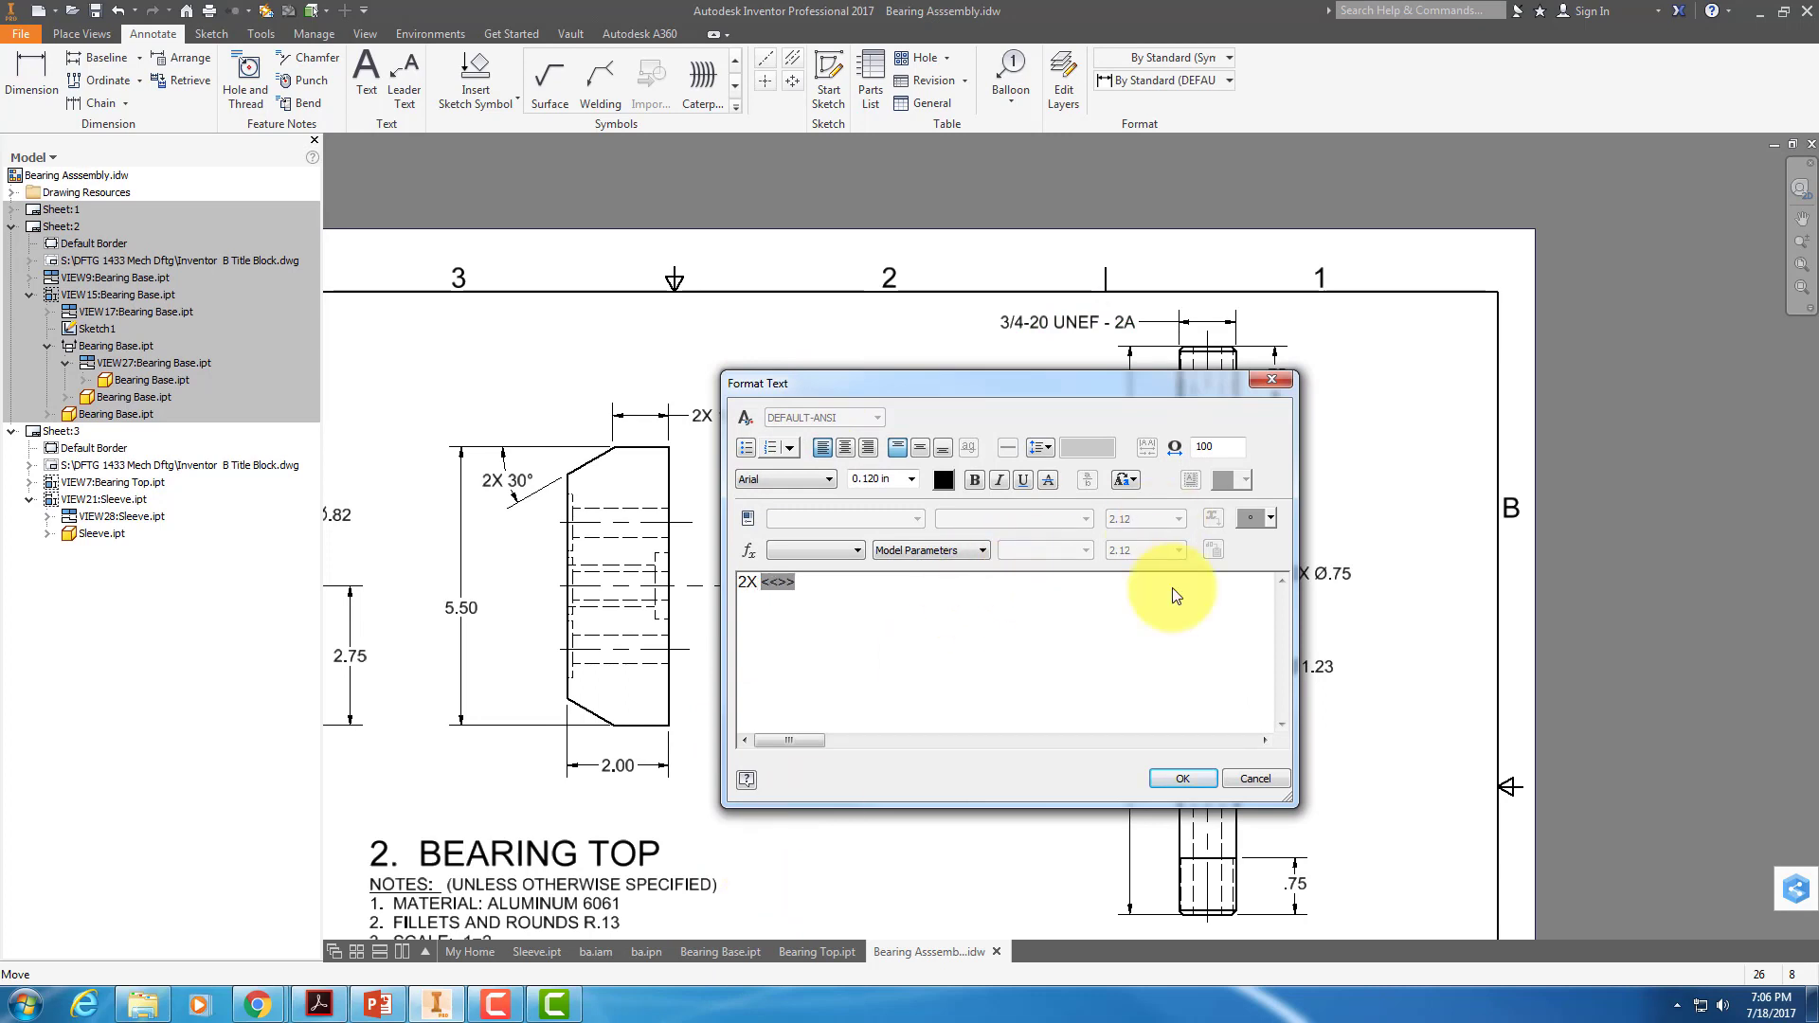
left_click(1200, 781)
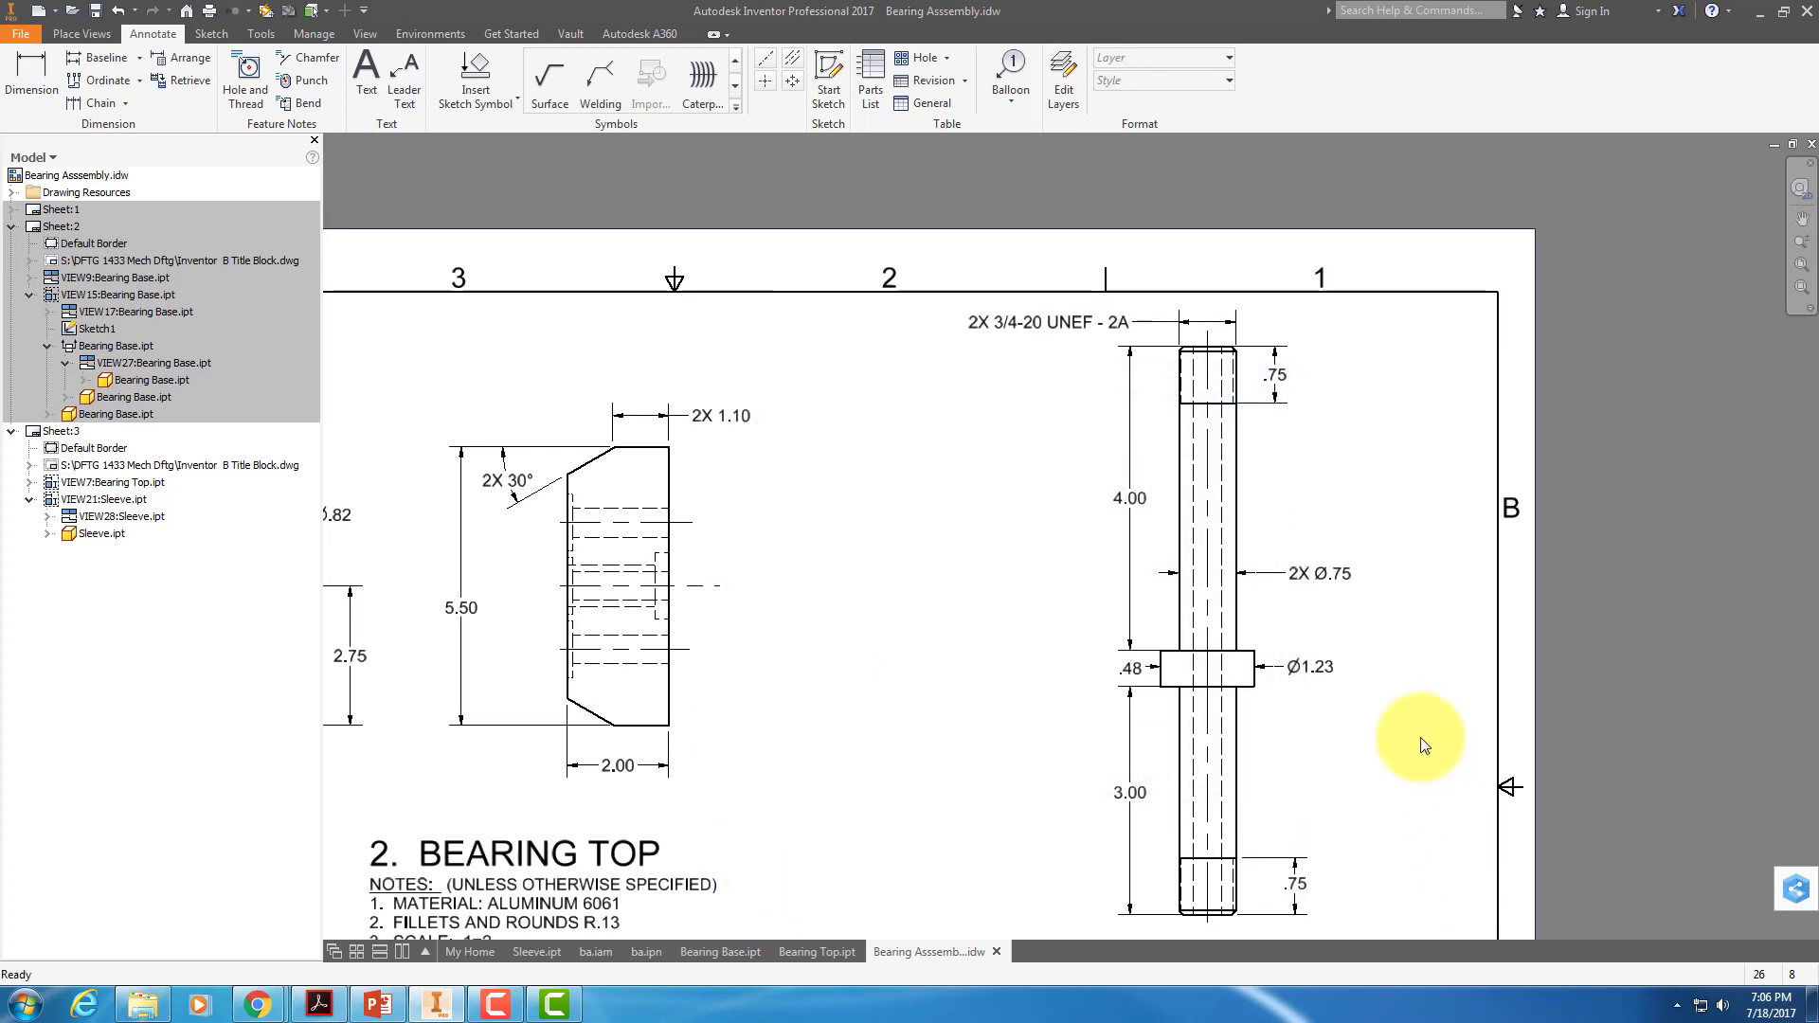
scroll(1360, 783, "down", 3)
Dimension the sleeve end view's inner bore as Ø.38.
middle_click_drag(1308, 743, 1257, 573)
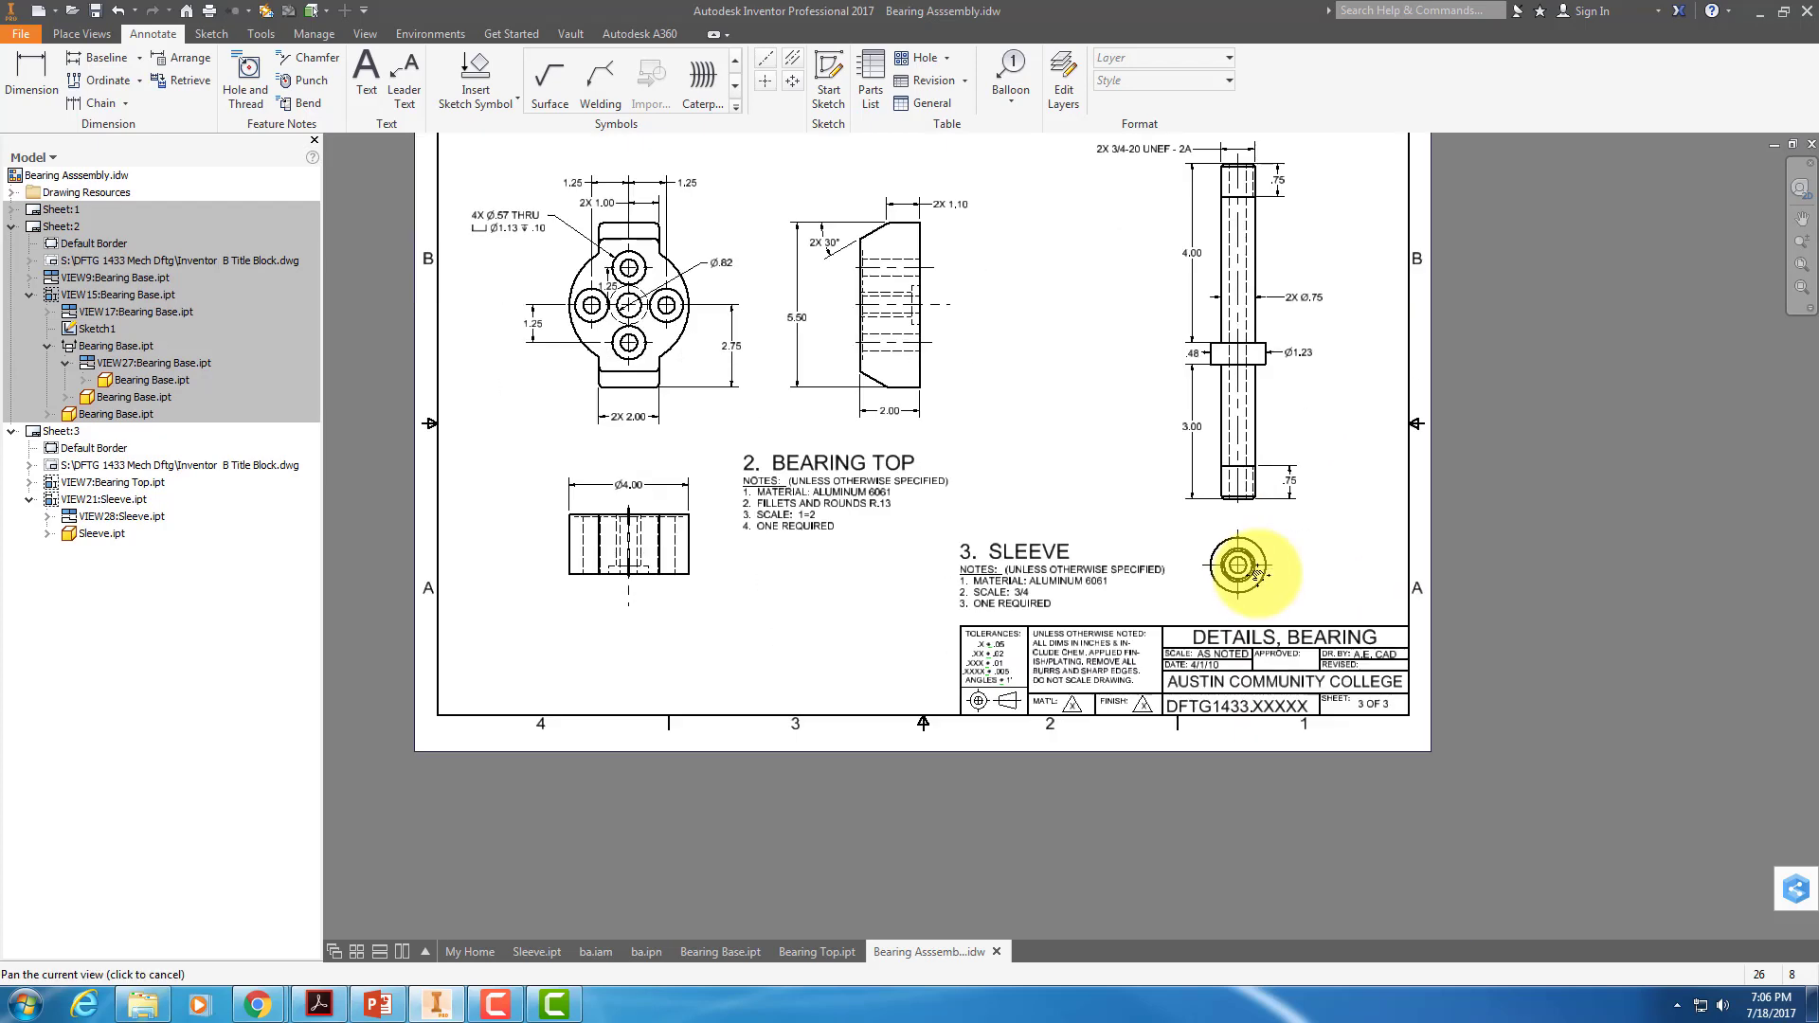
scroll(1250, 572, "up", 5)
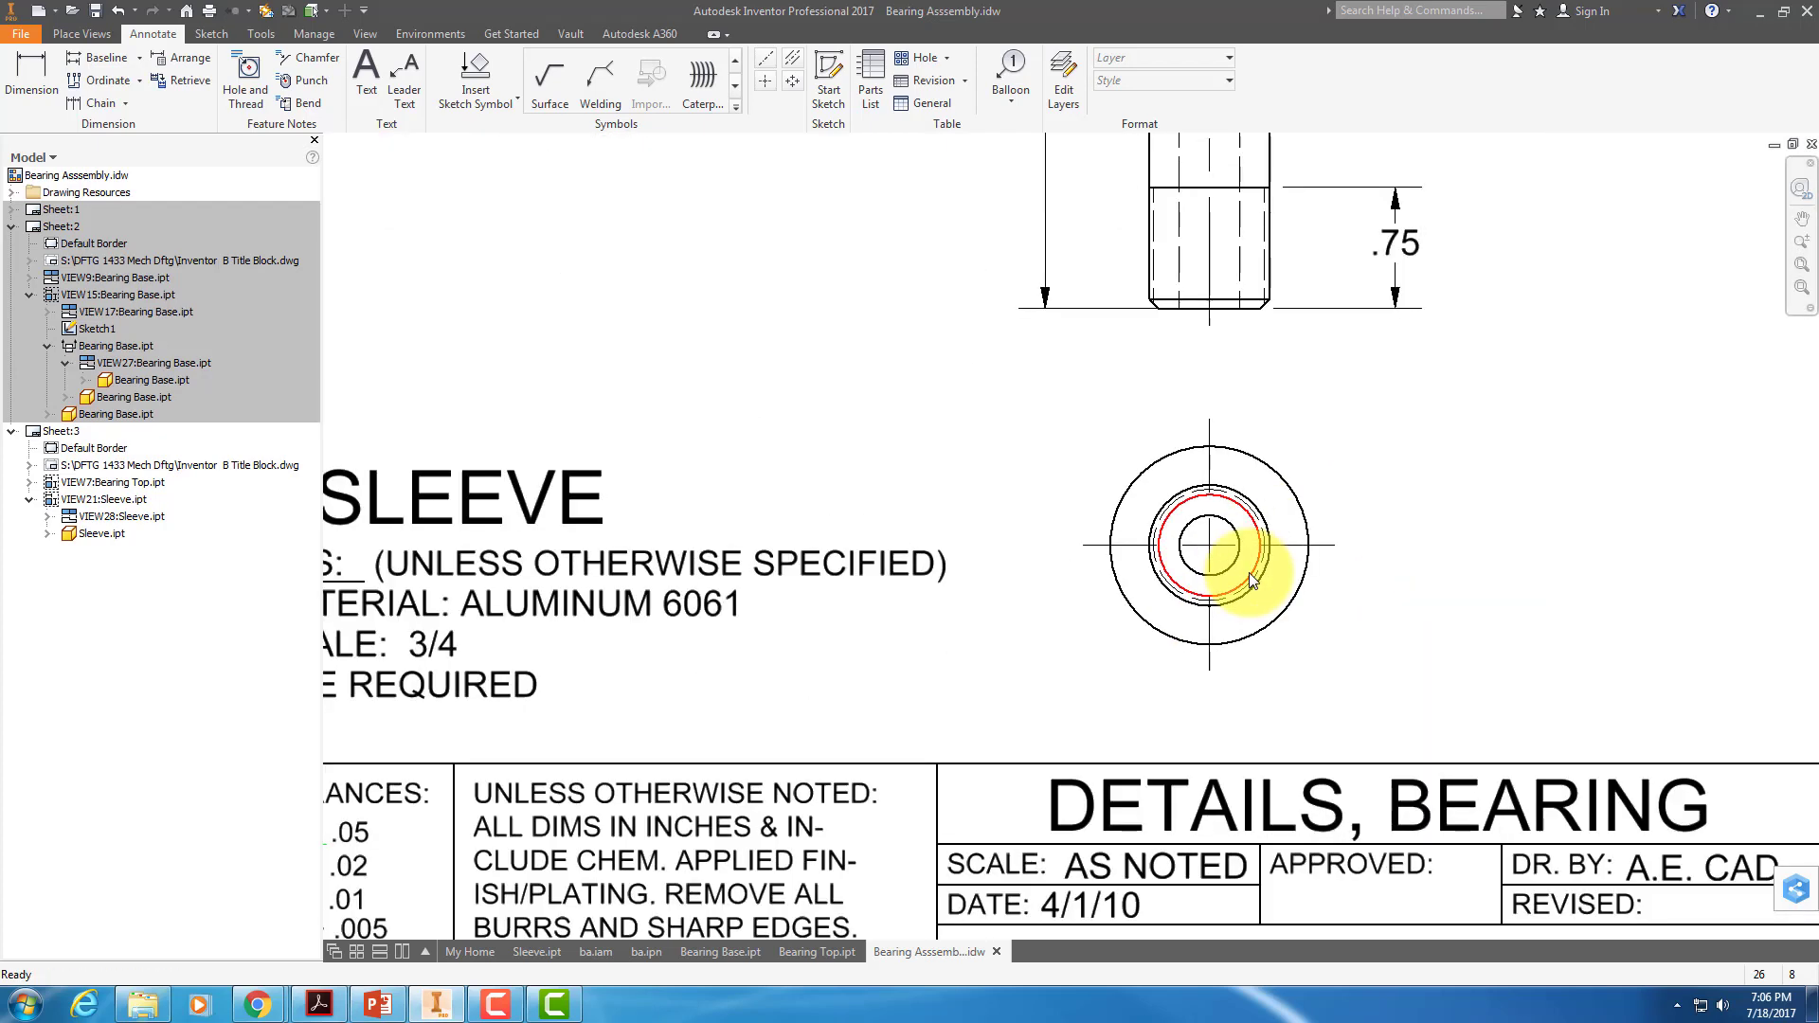
left_click(31, 72)
left_click(1227, 523)
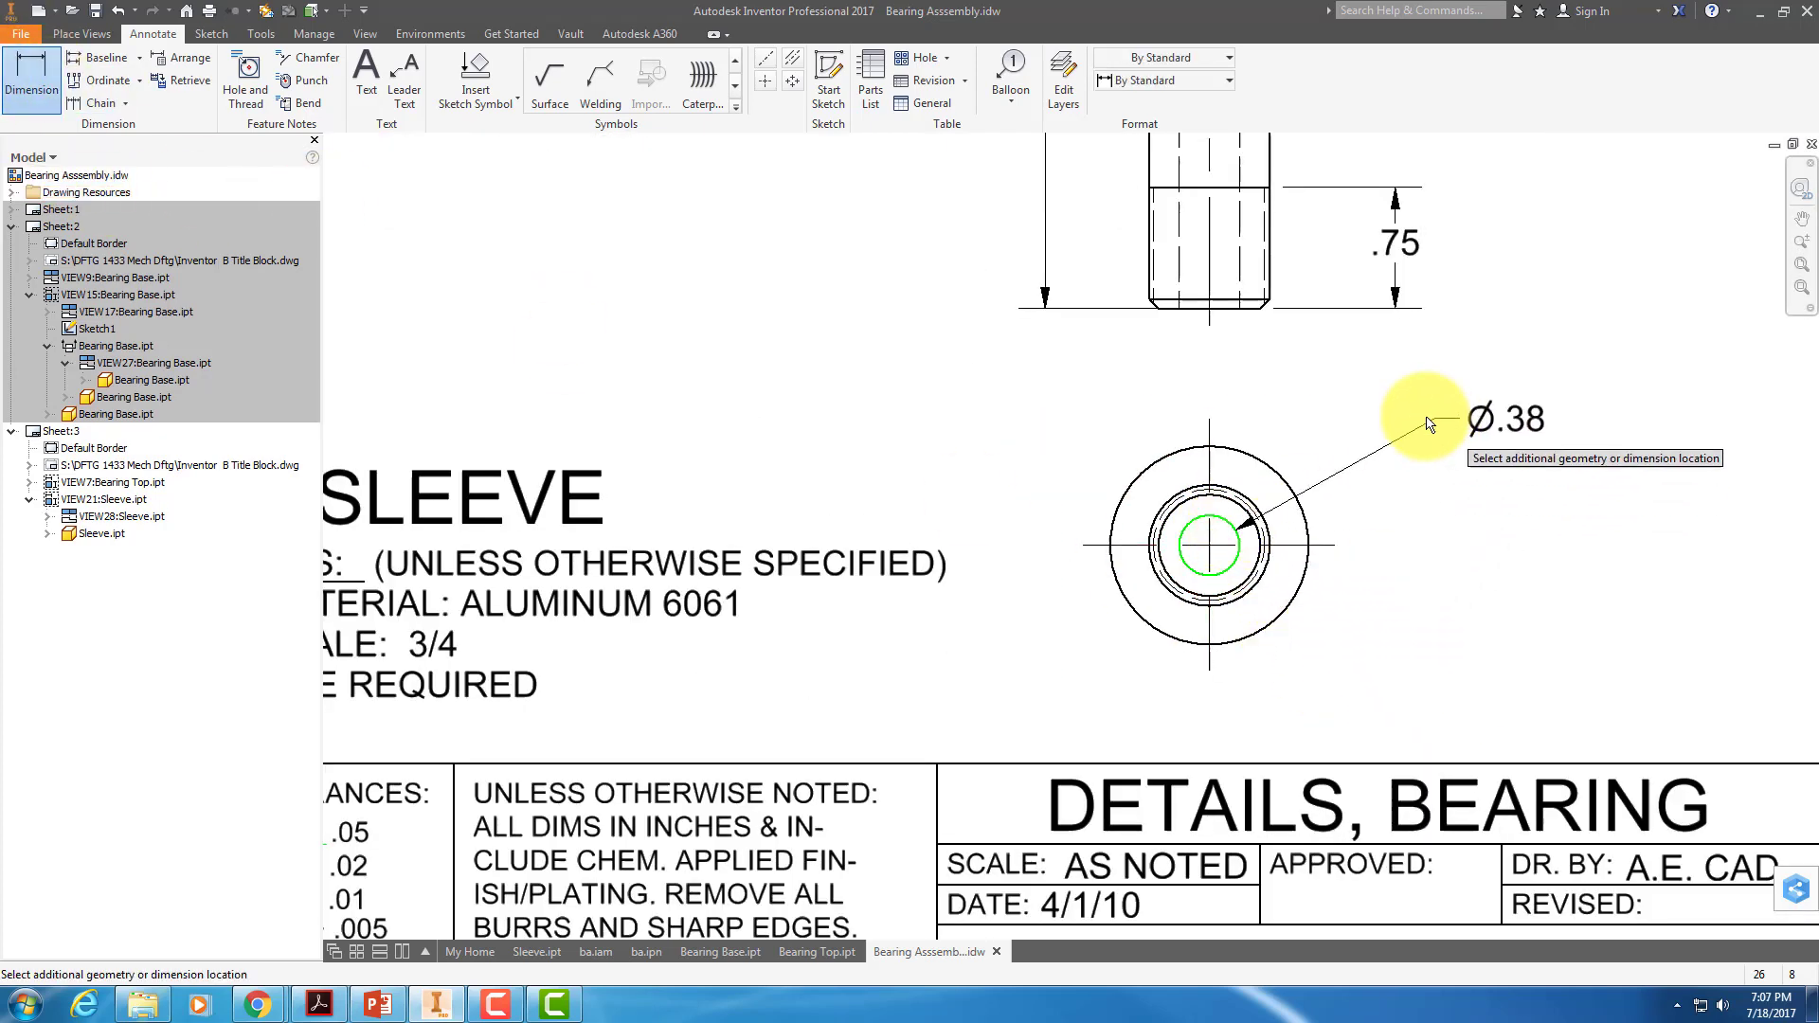
left_click(1395, 419)
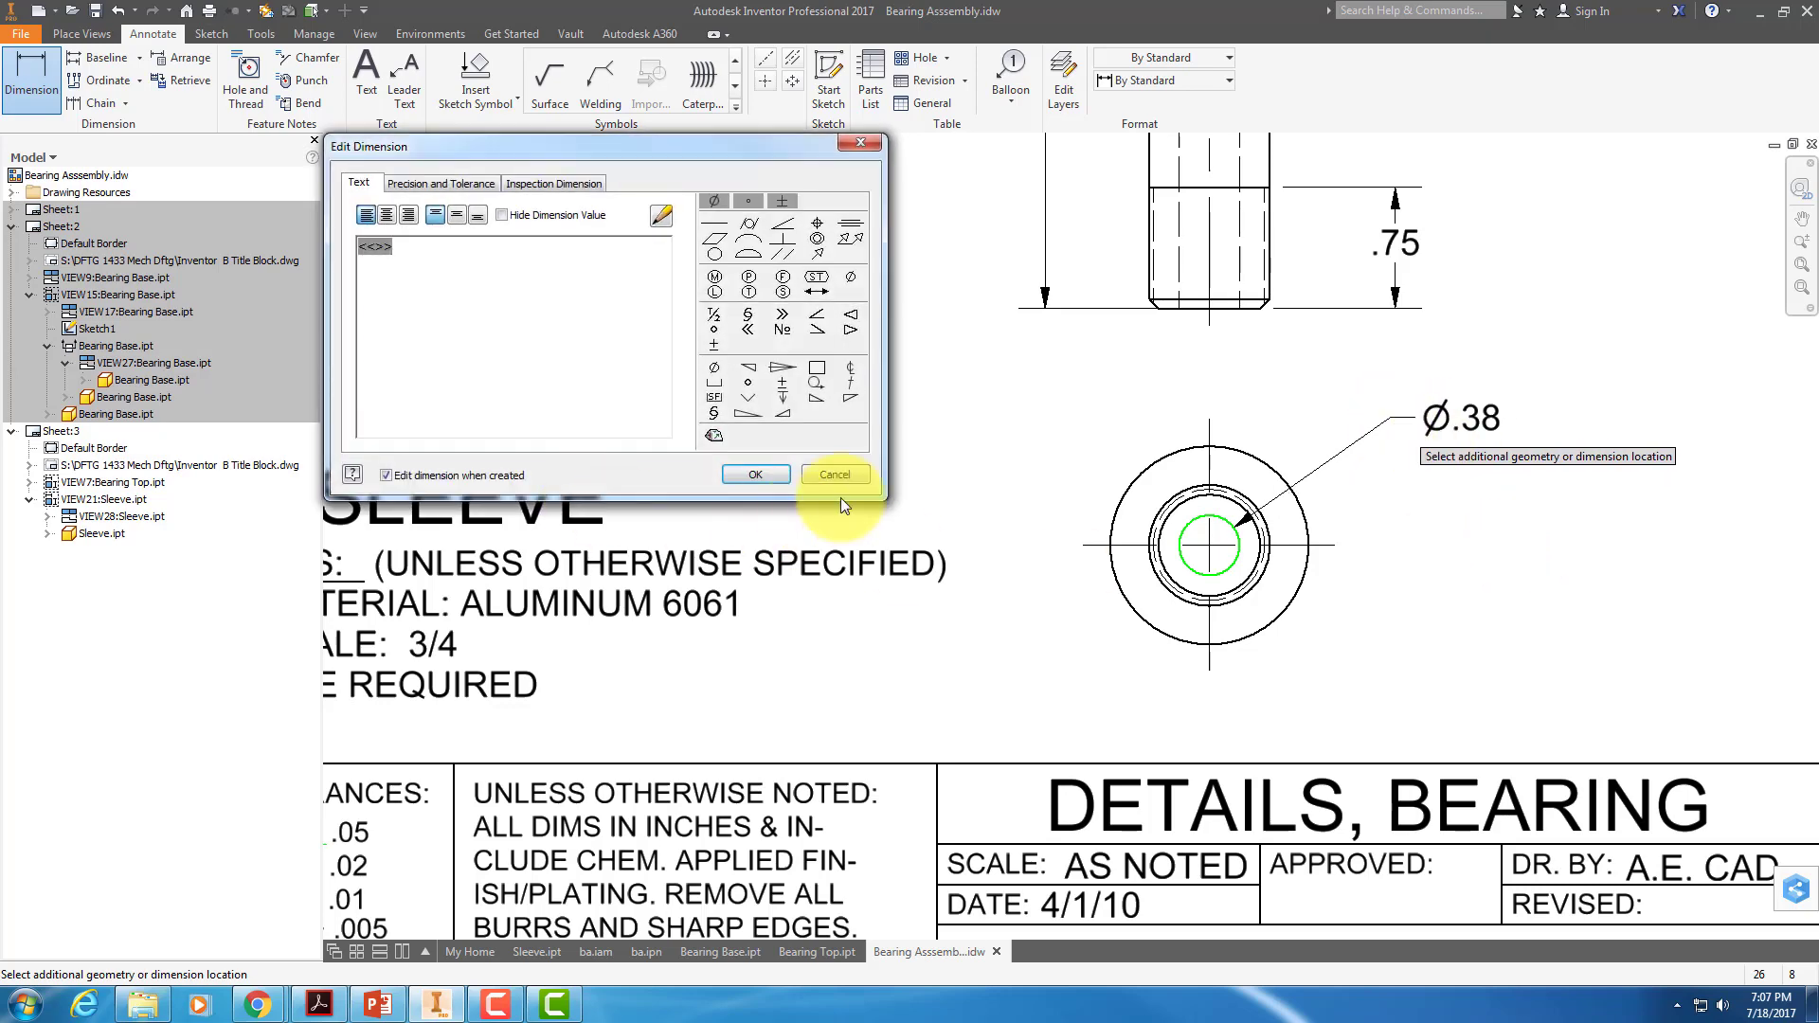
left_click(755, 474)
scroll(1425, 619, "down", 5)
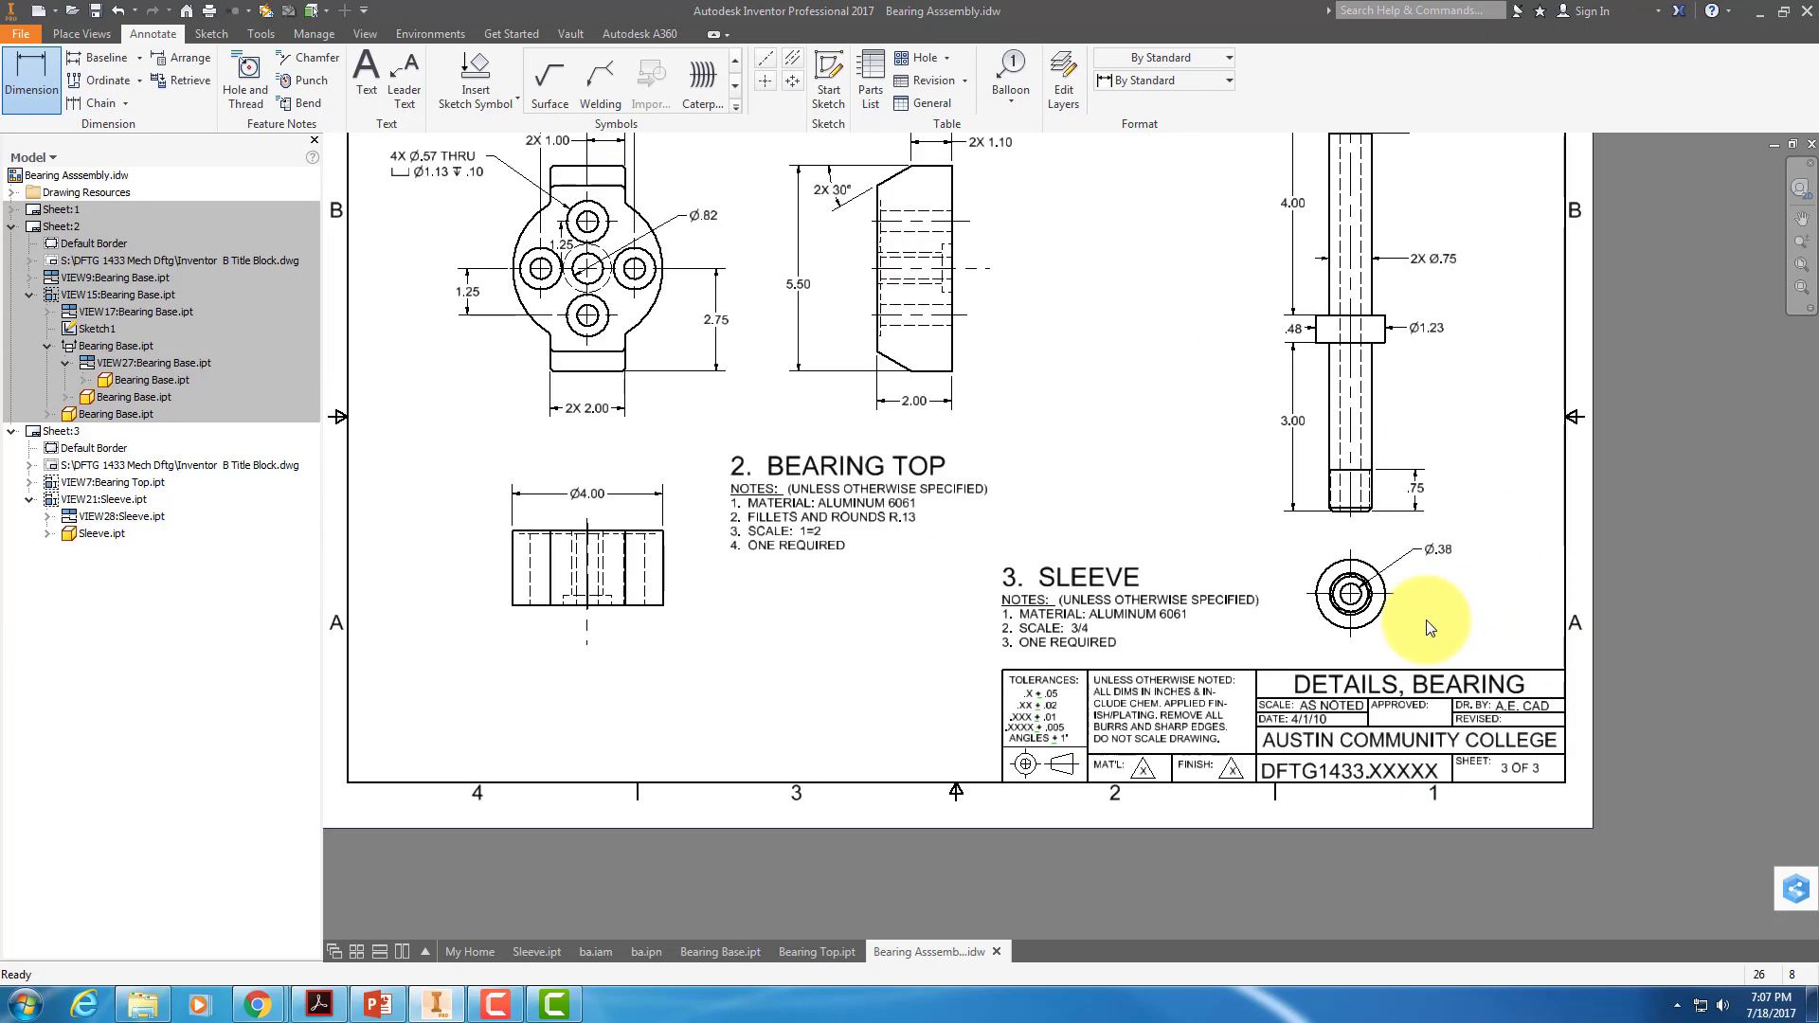
key("Escape")
Drag the bearing base's Ø.82 dimension inward toward the centre bolt circle.
middle_click_drag(1400, 446, 1454, 548)
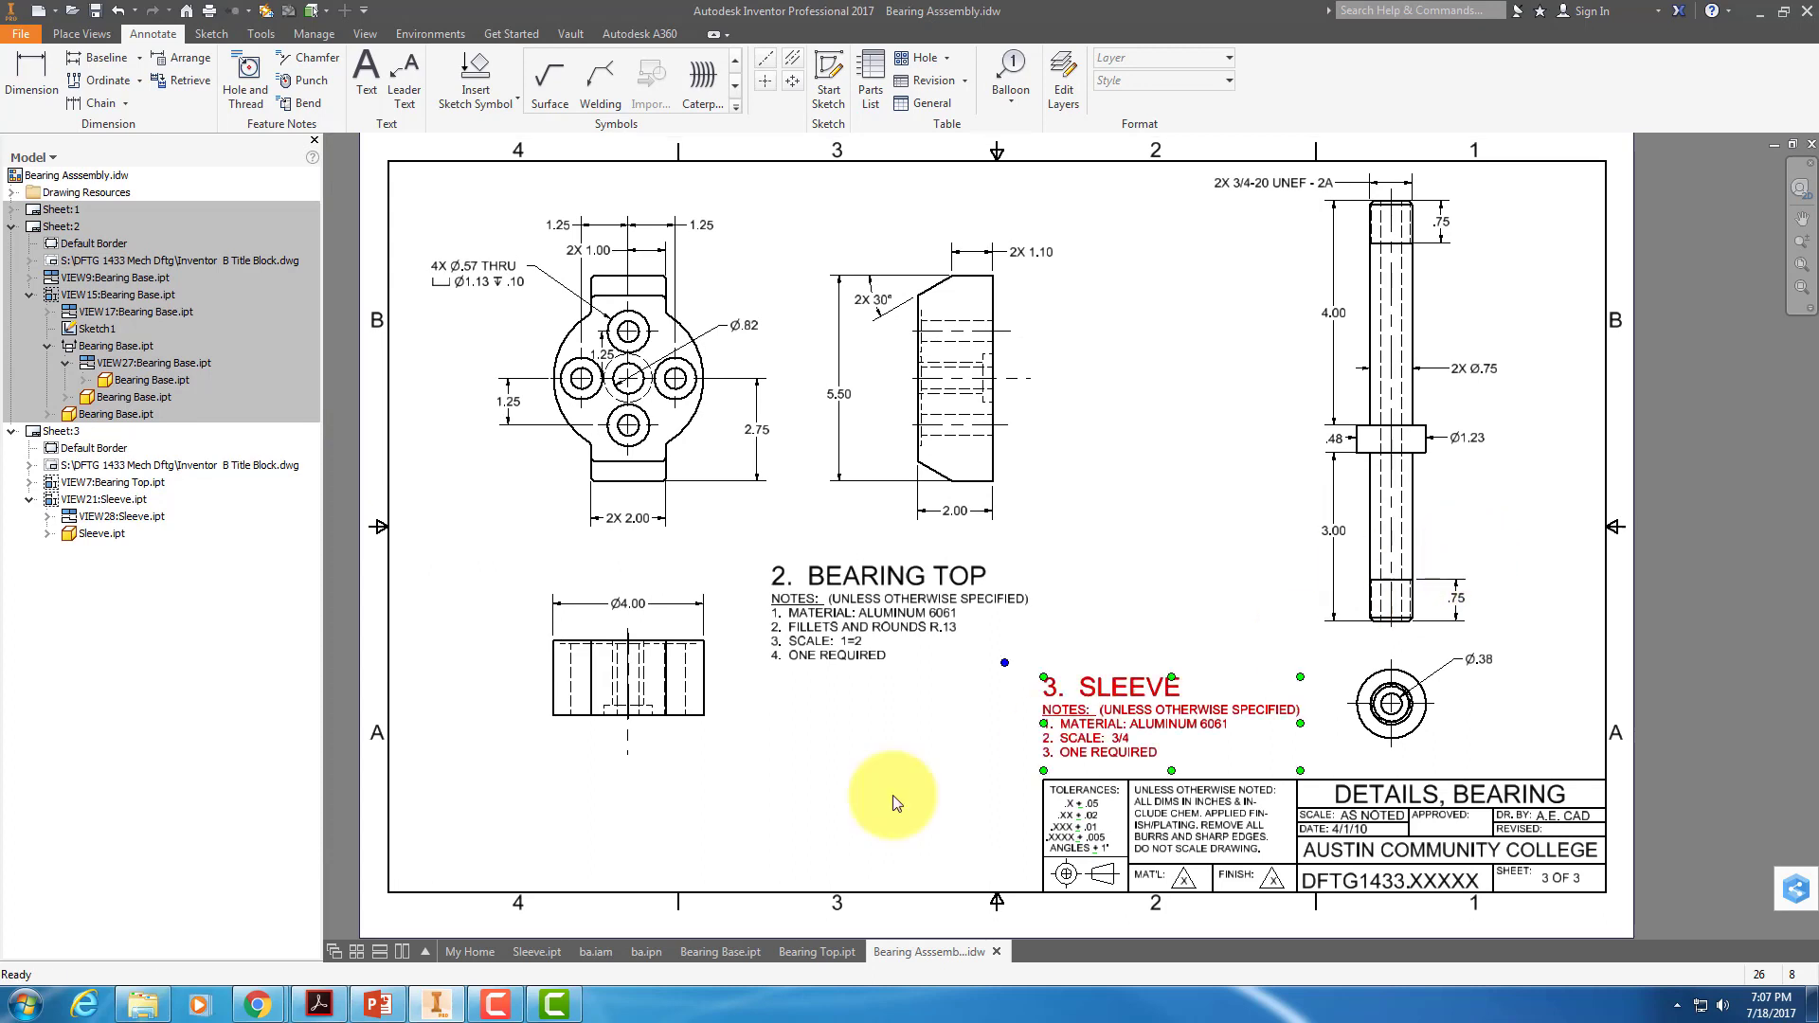
left_click(1146, 771)
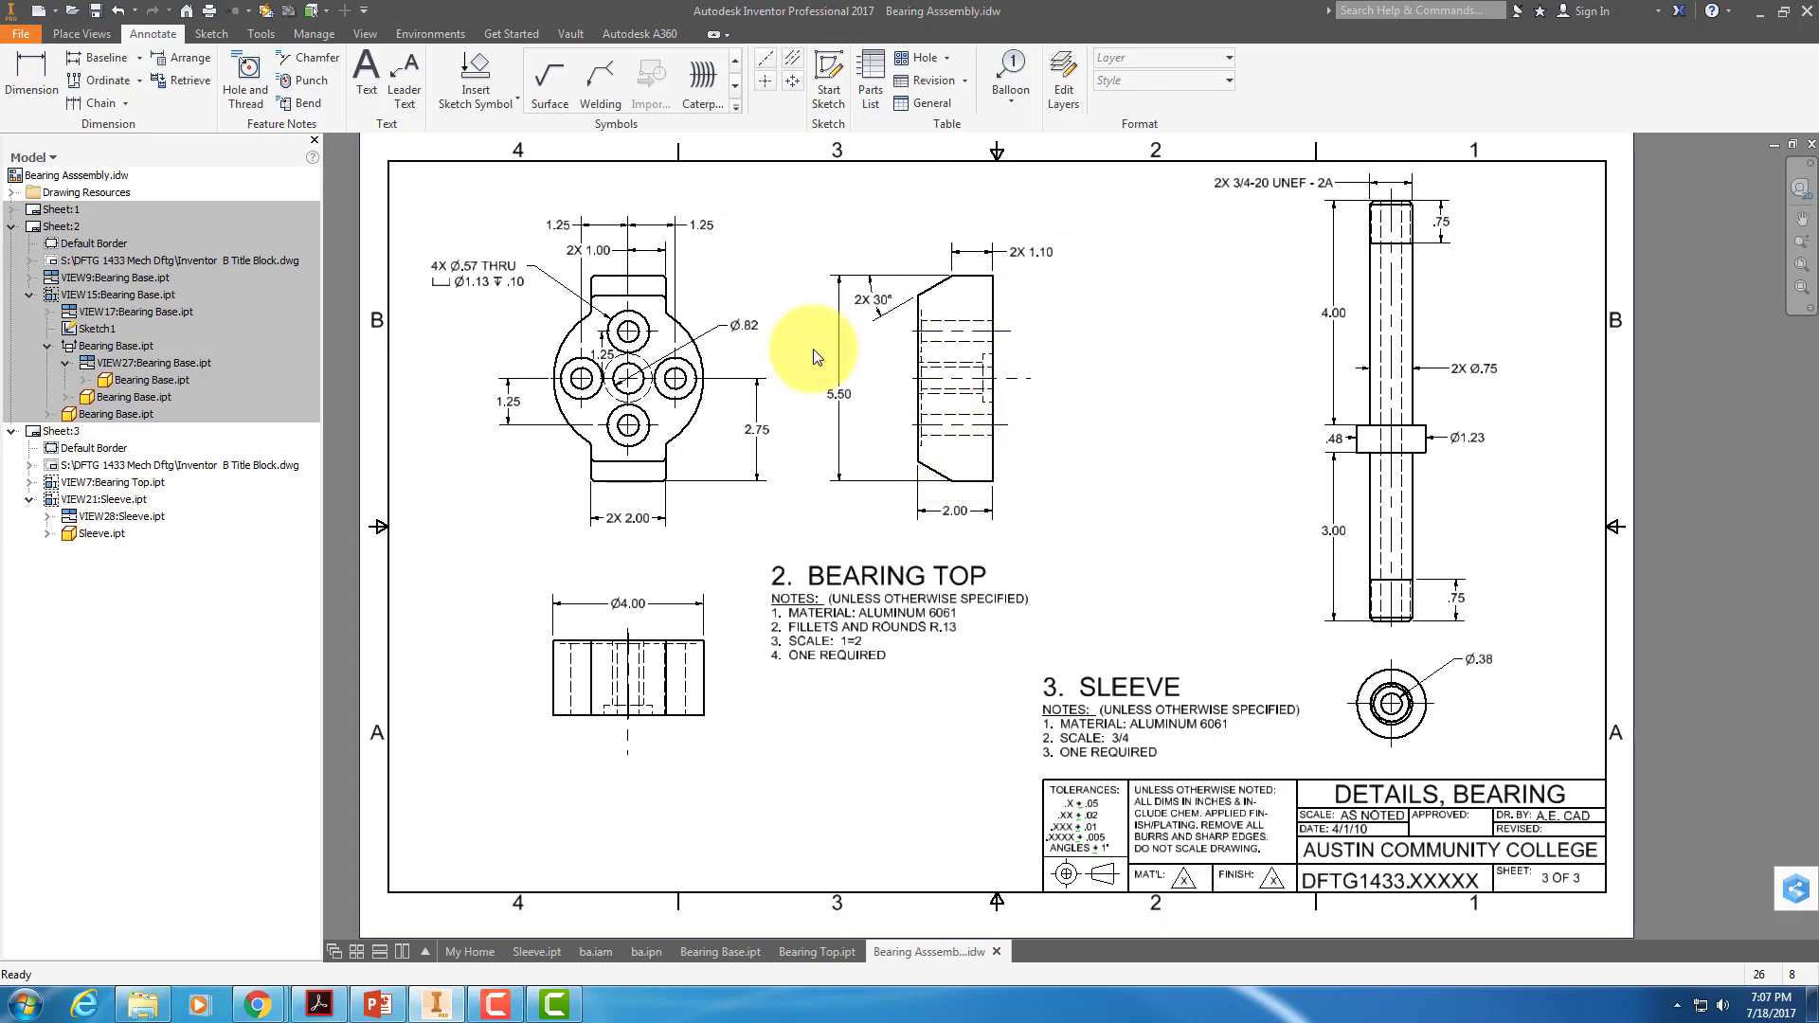
left_click(625, 389)
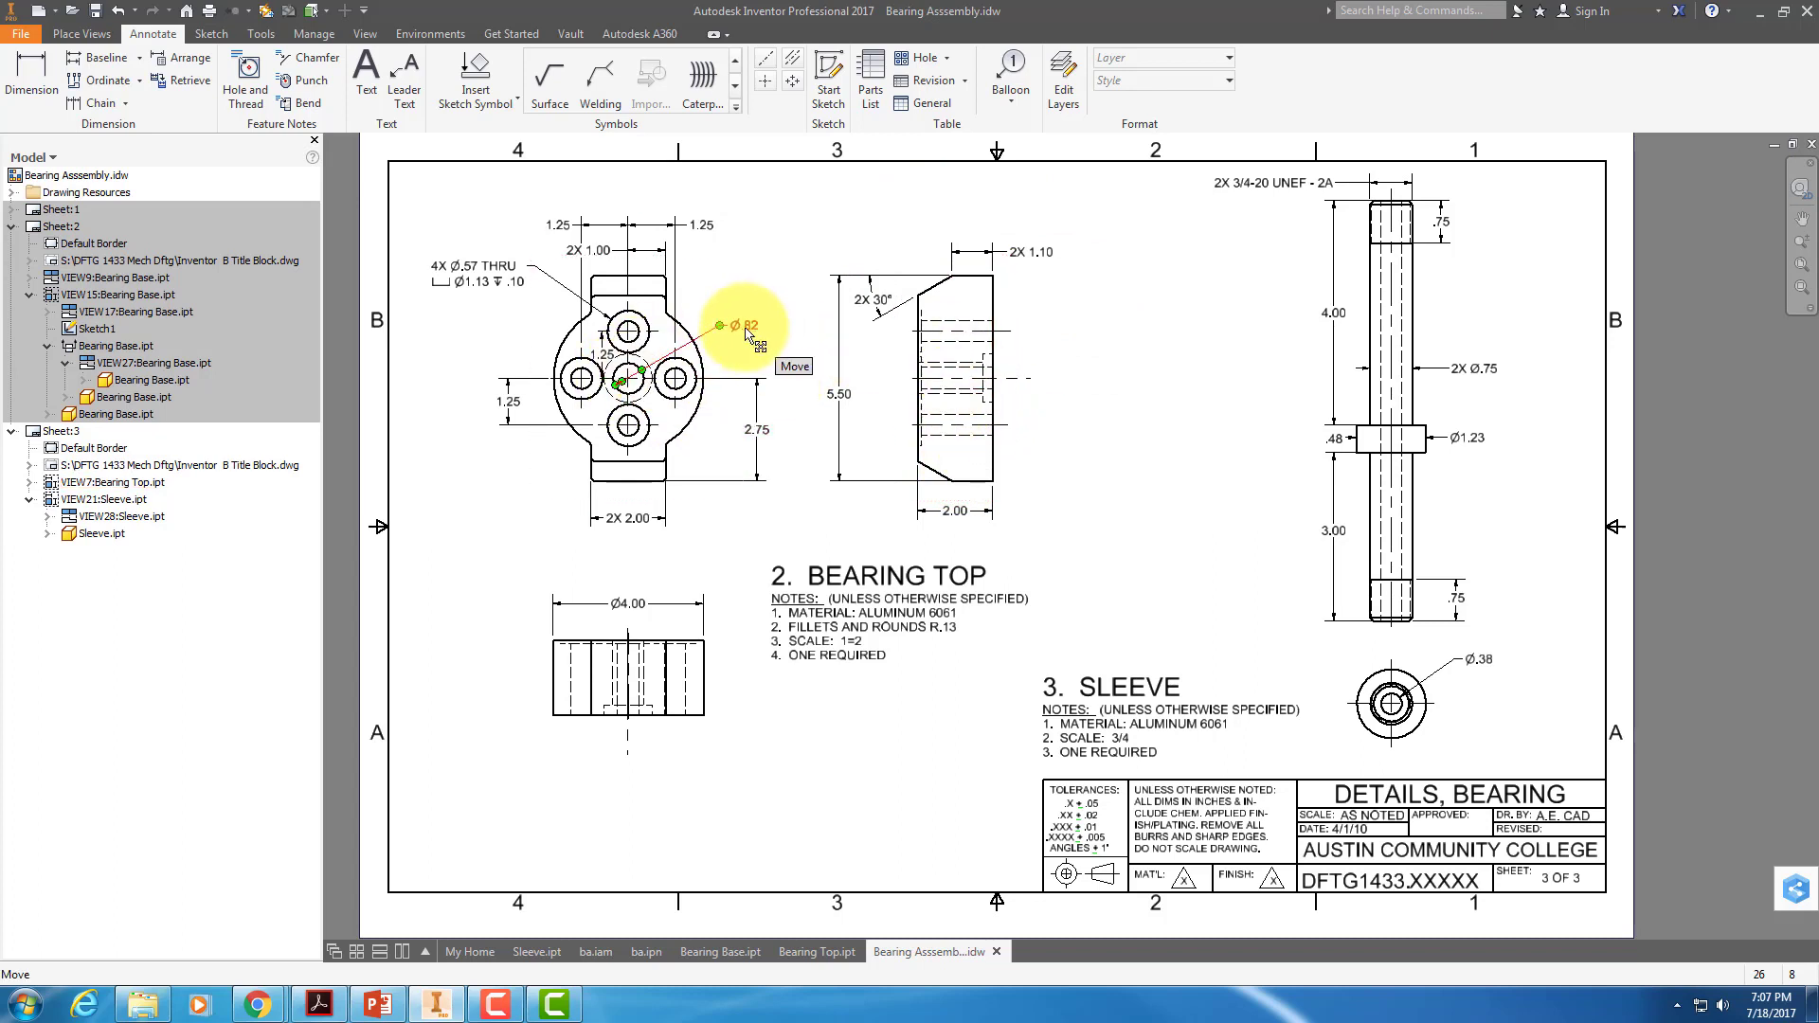
left_click_drag(746, 334, 512, 364)
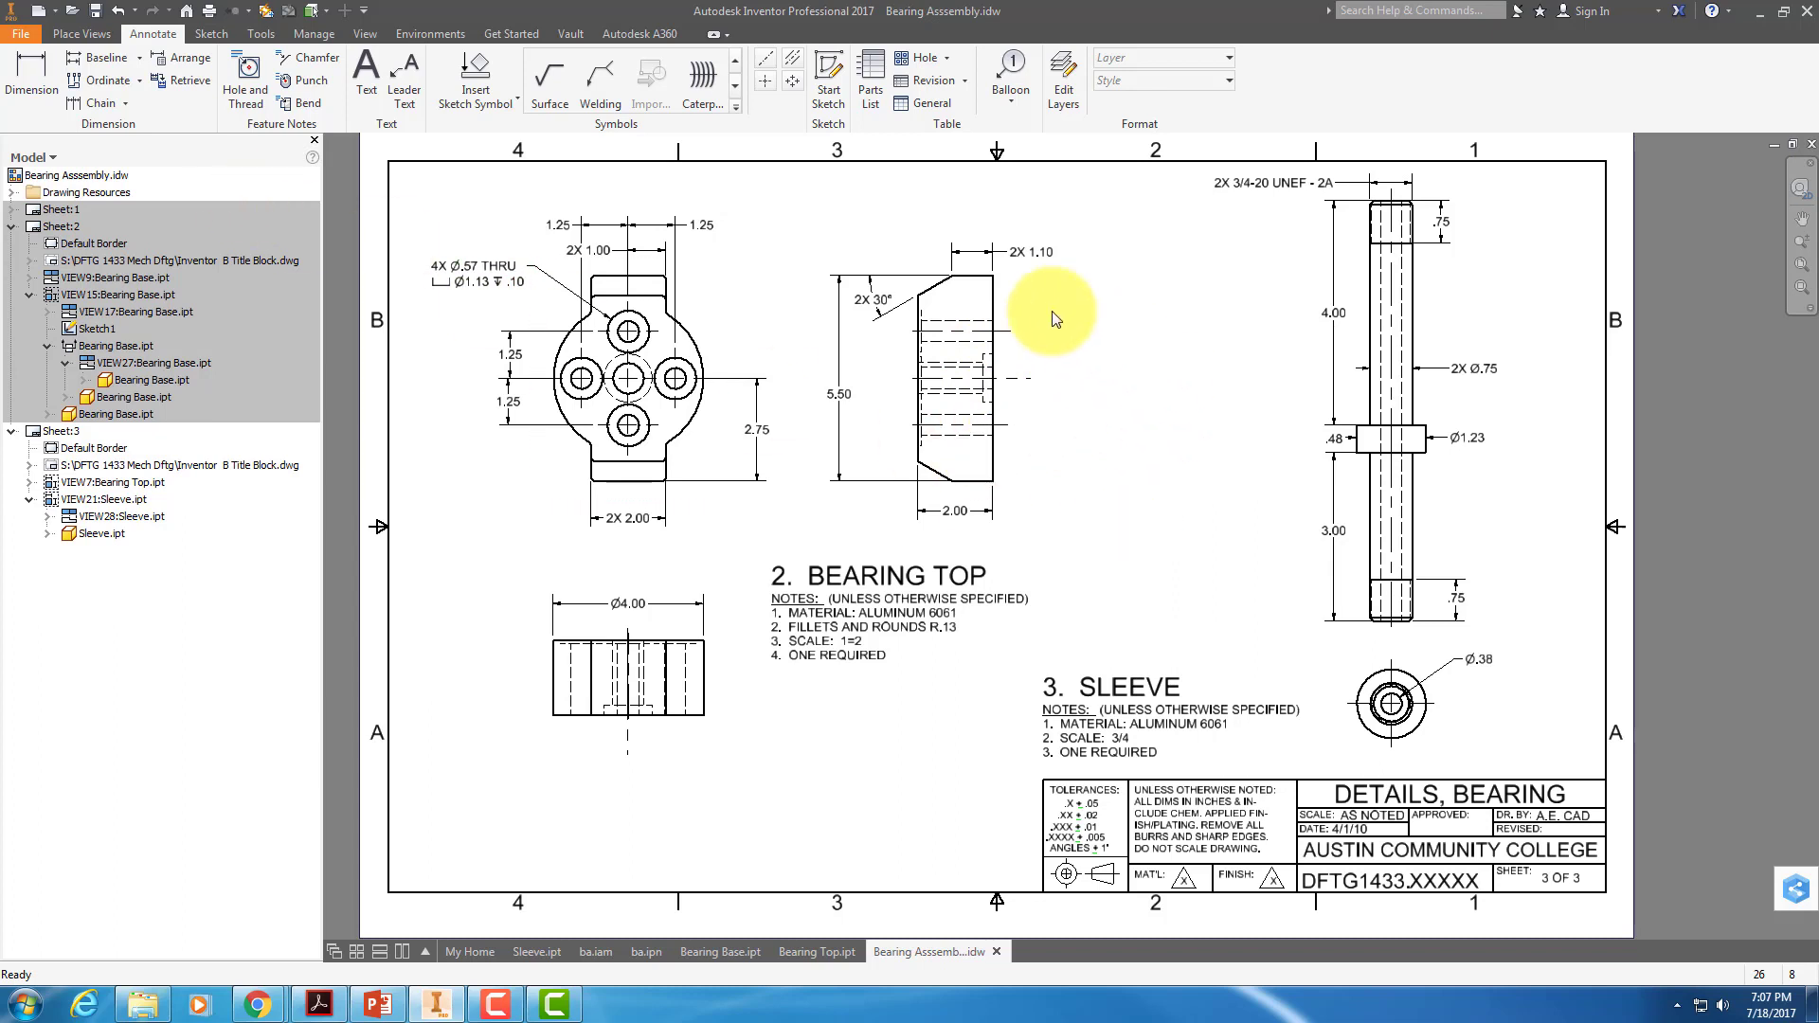
Create a projected view of the Bearing Top view to the right of its side view.
right_click(1014, 285)
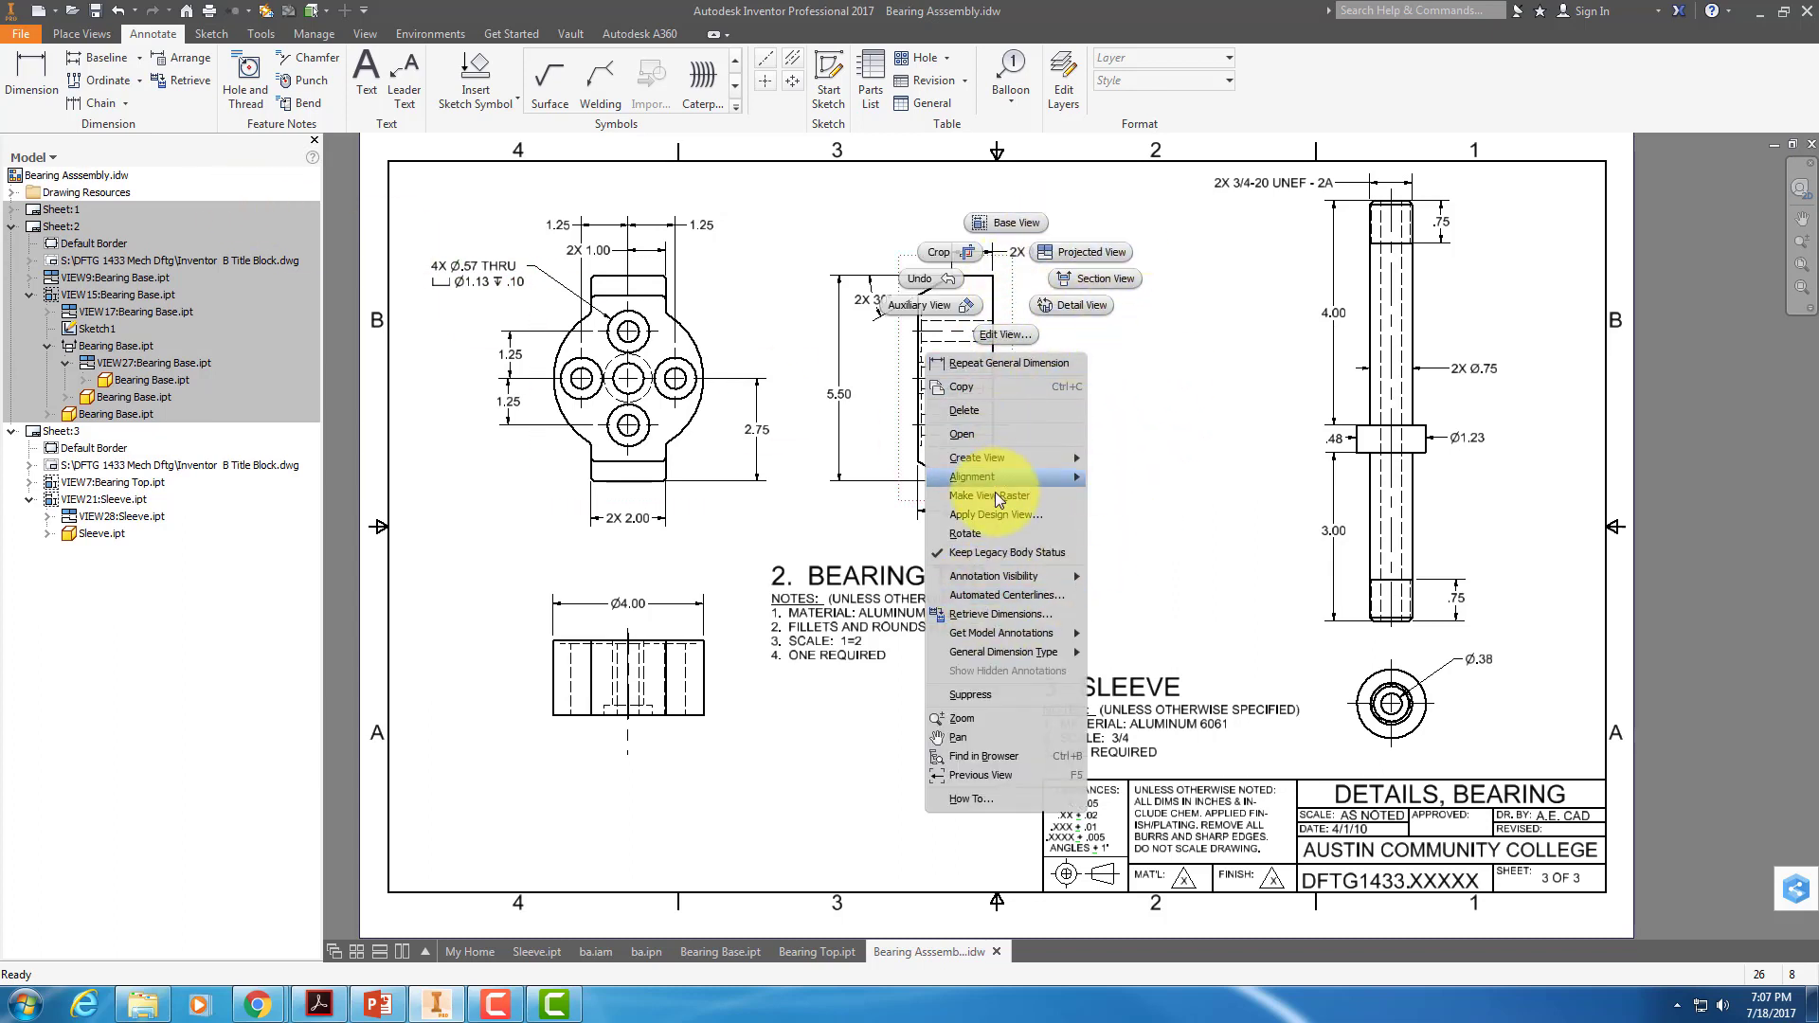
left_click(1087, 254)
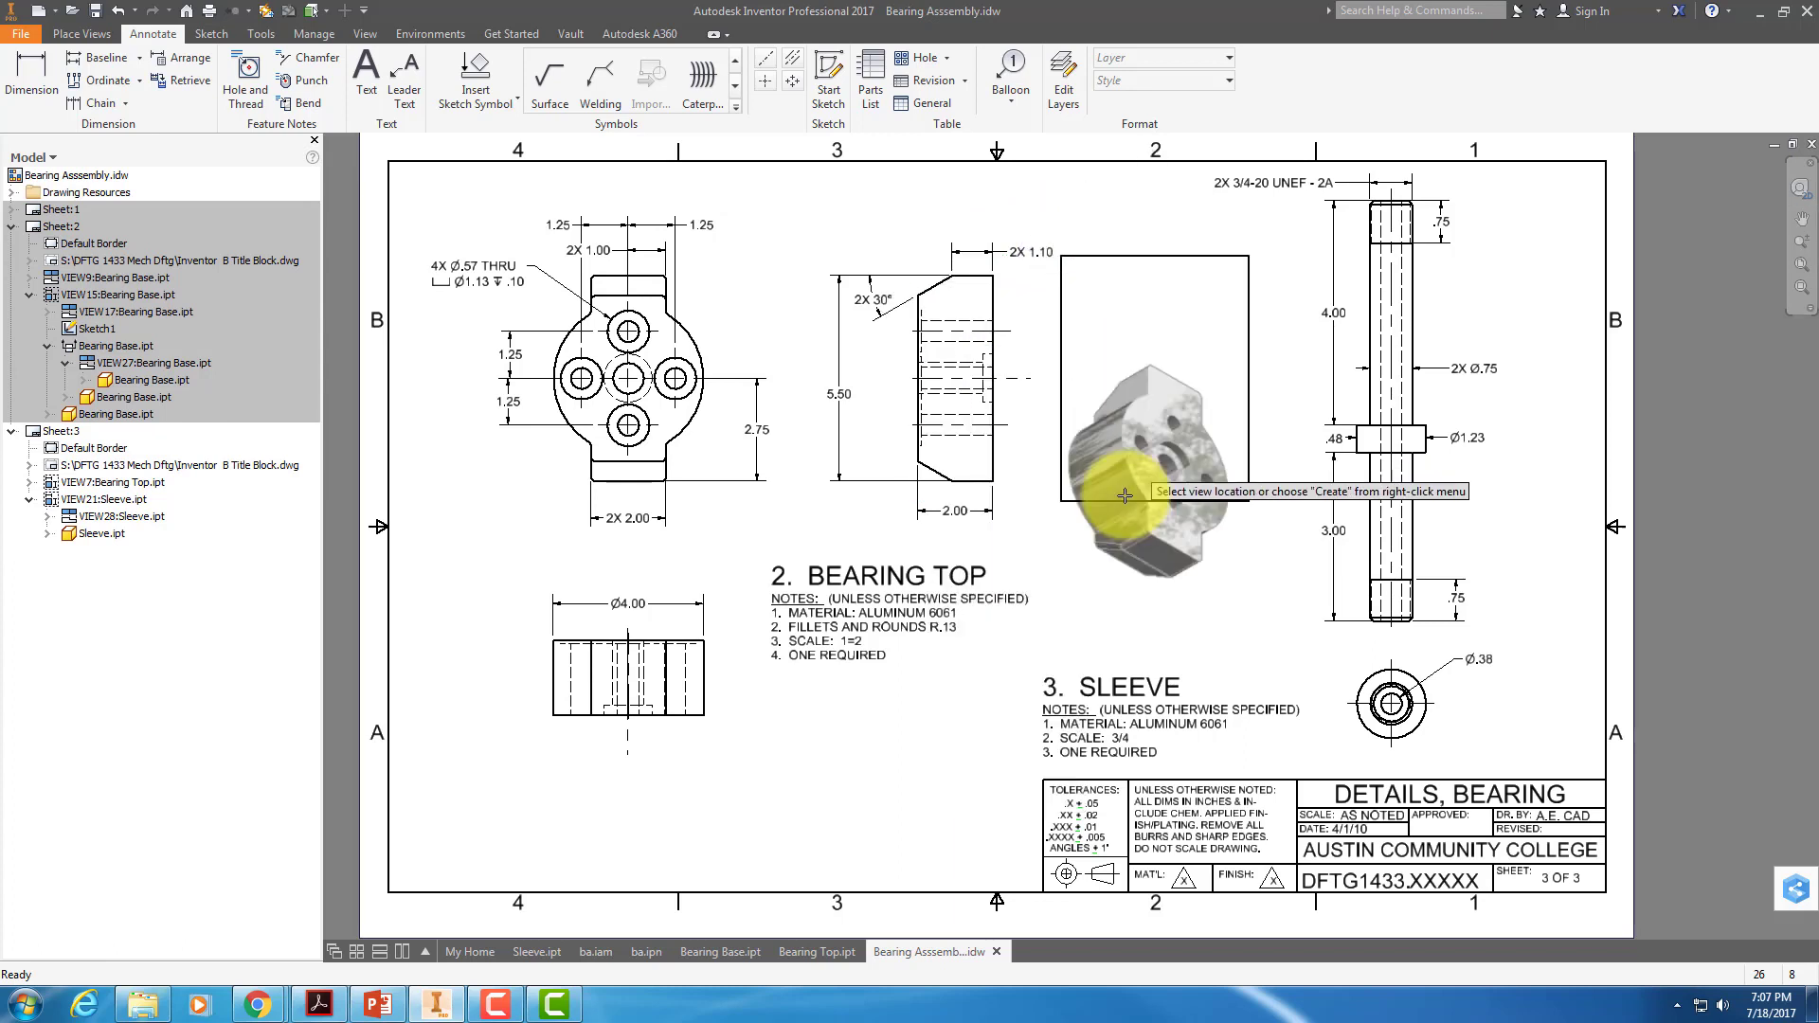
right_click(1127, 377)
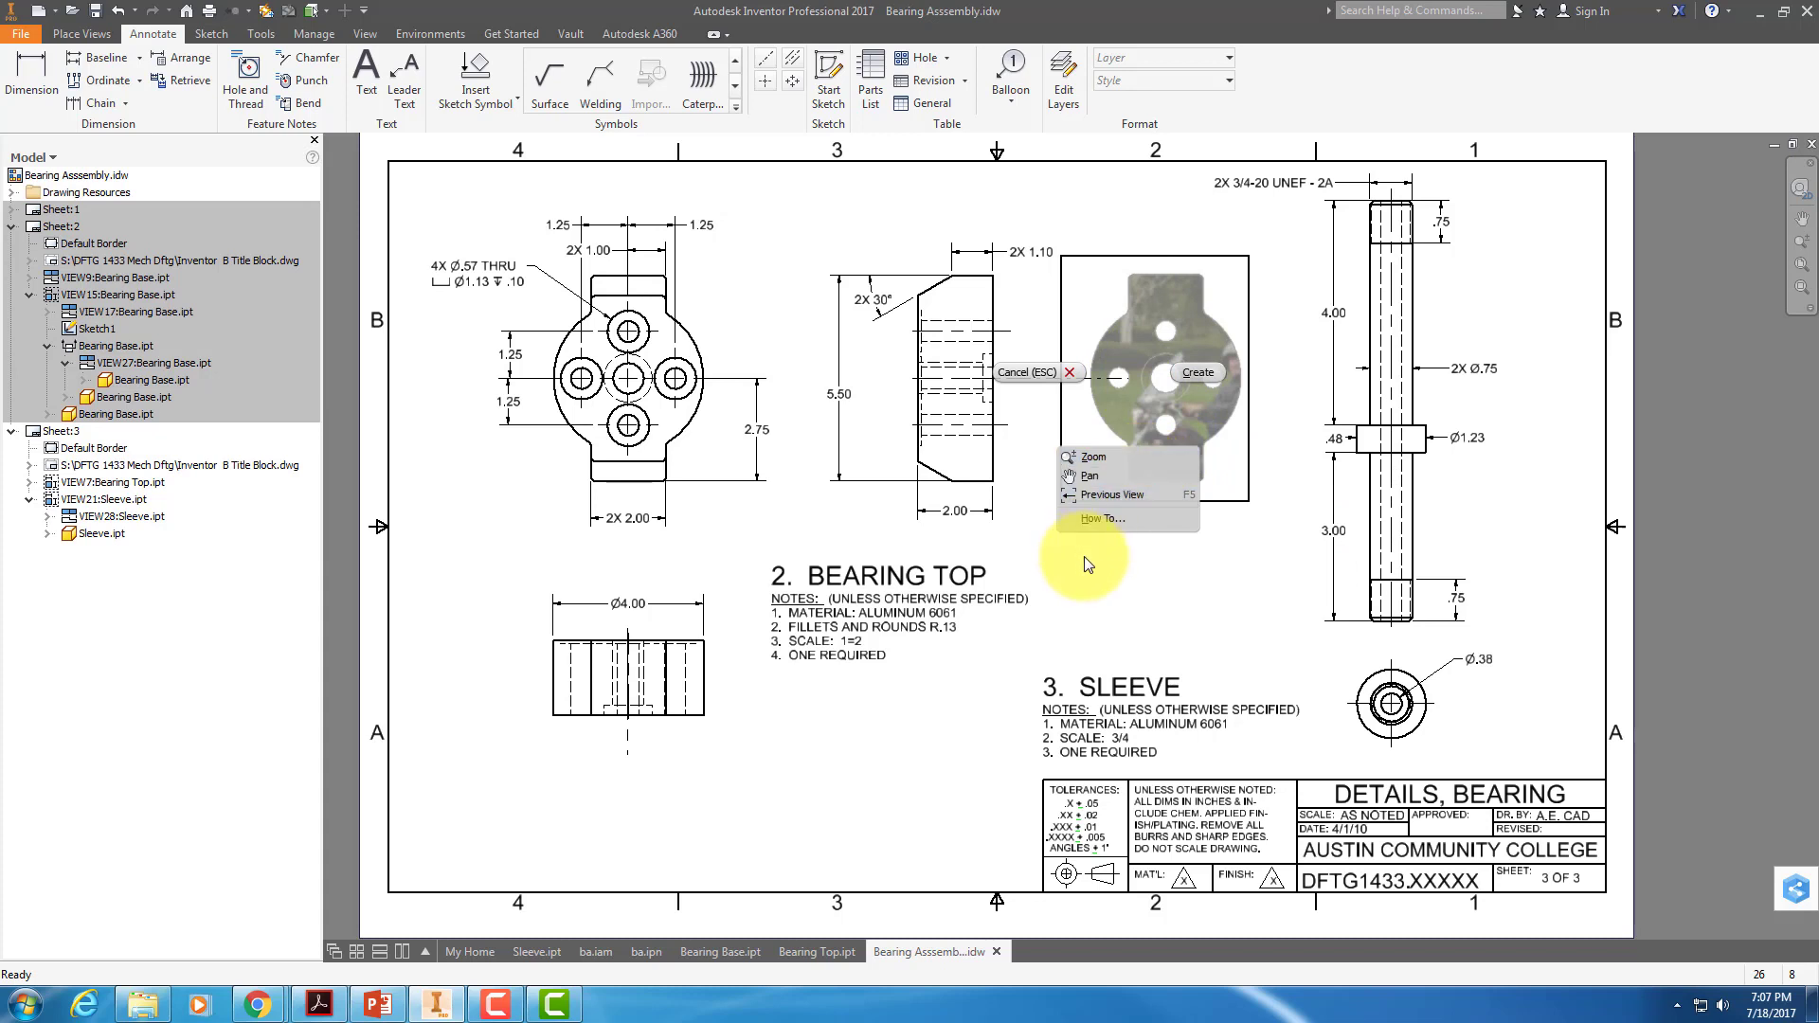
left_click(1194, 373)
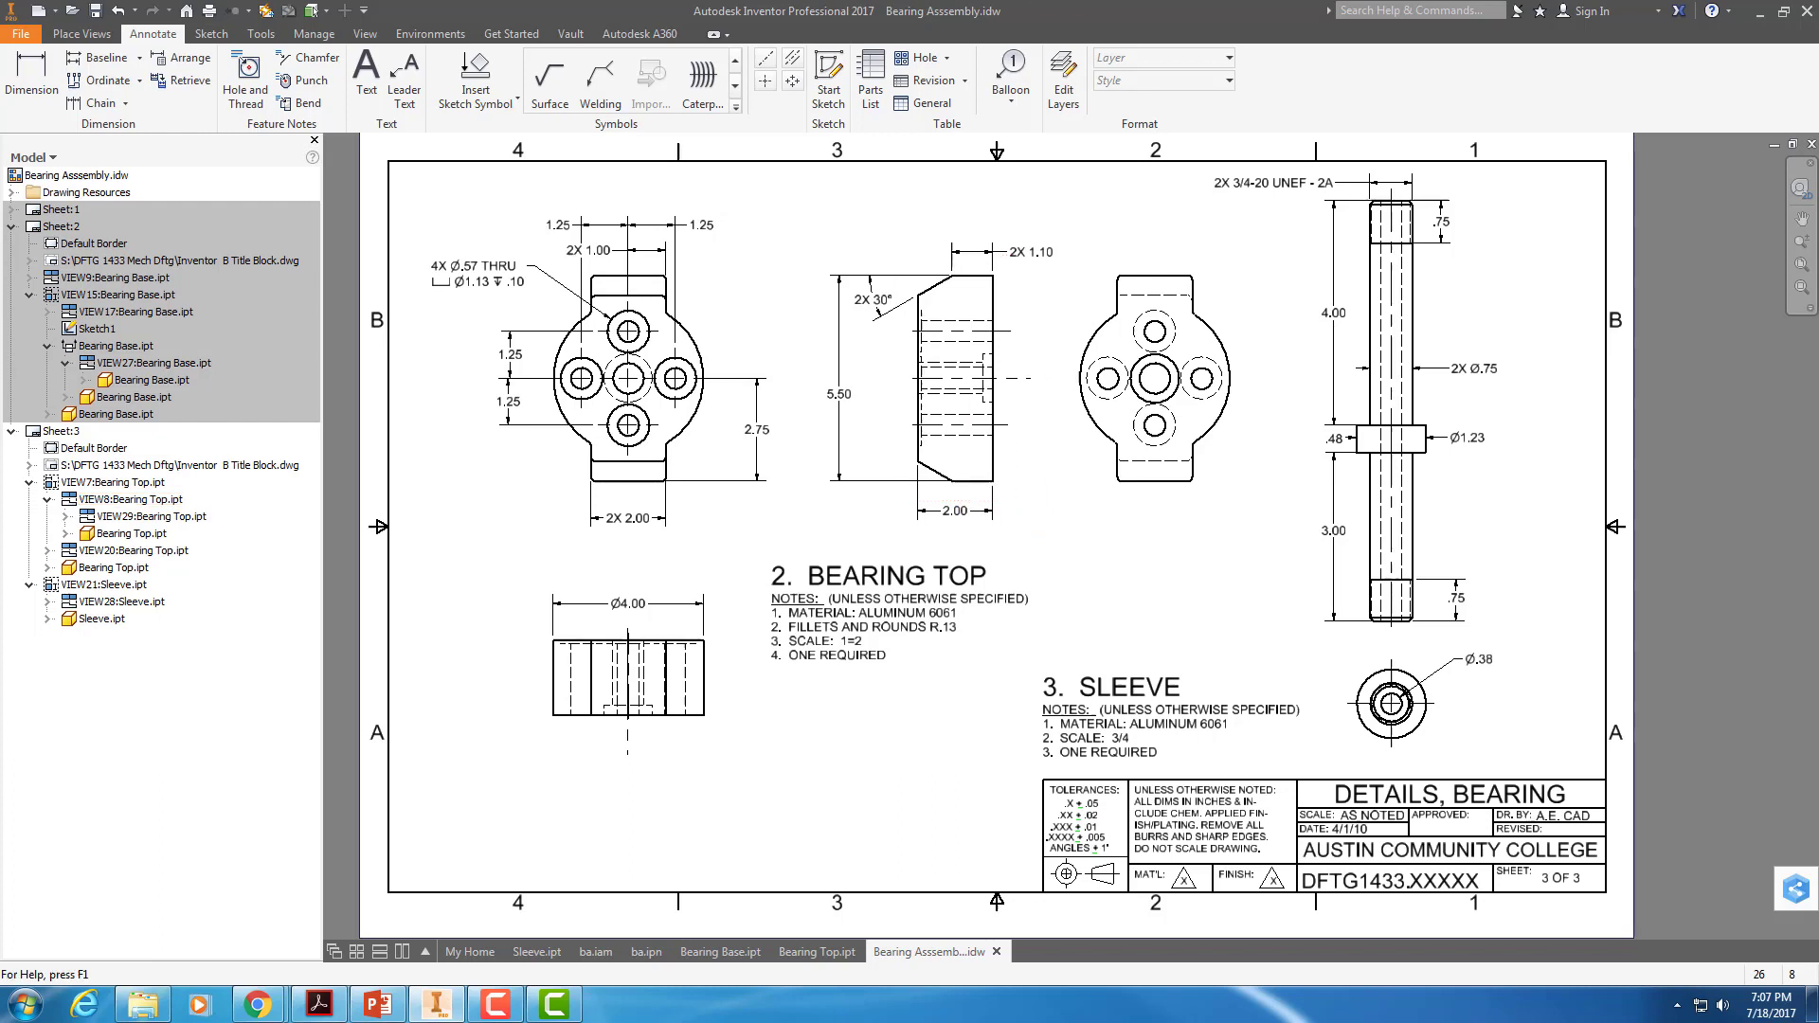
Apply automated centerlines to the holes and central bore of the new VIEW29.
right_click(1221, 439)
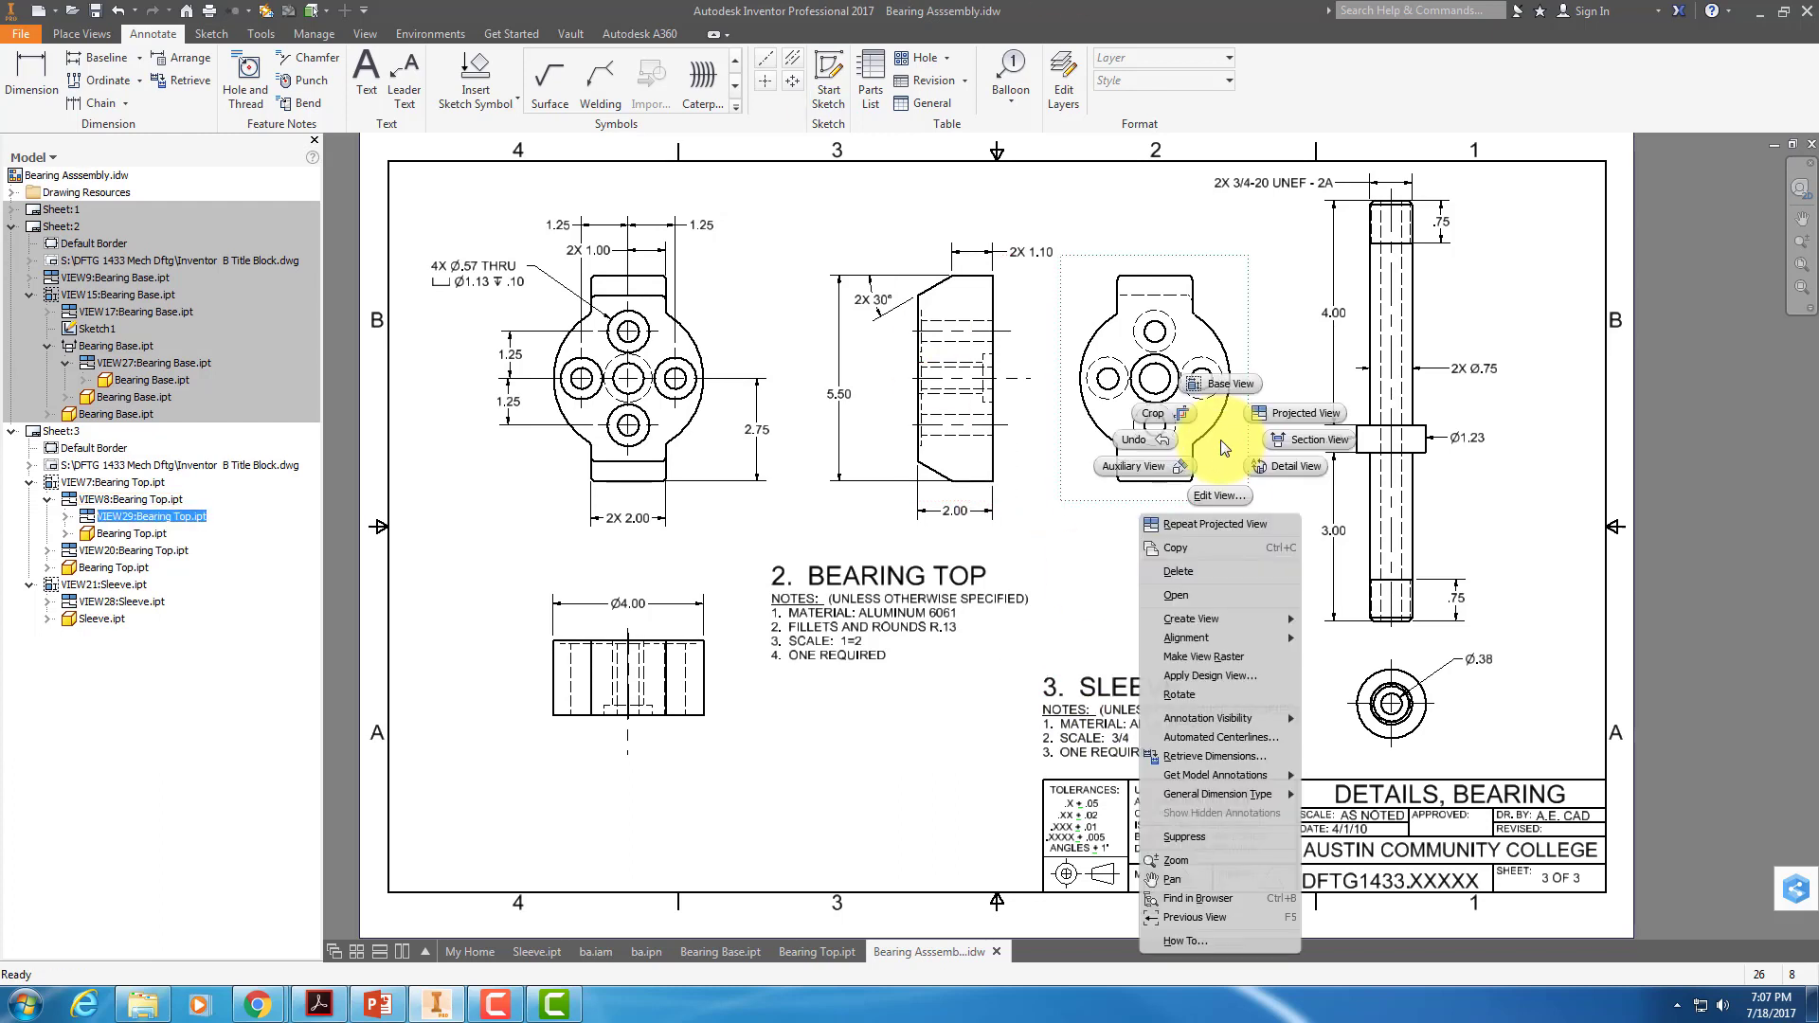
left_click(1231, 736)
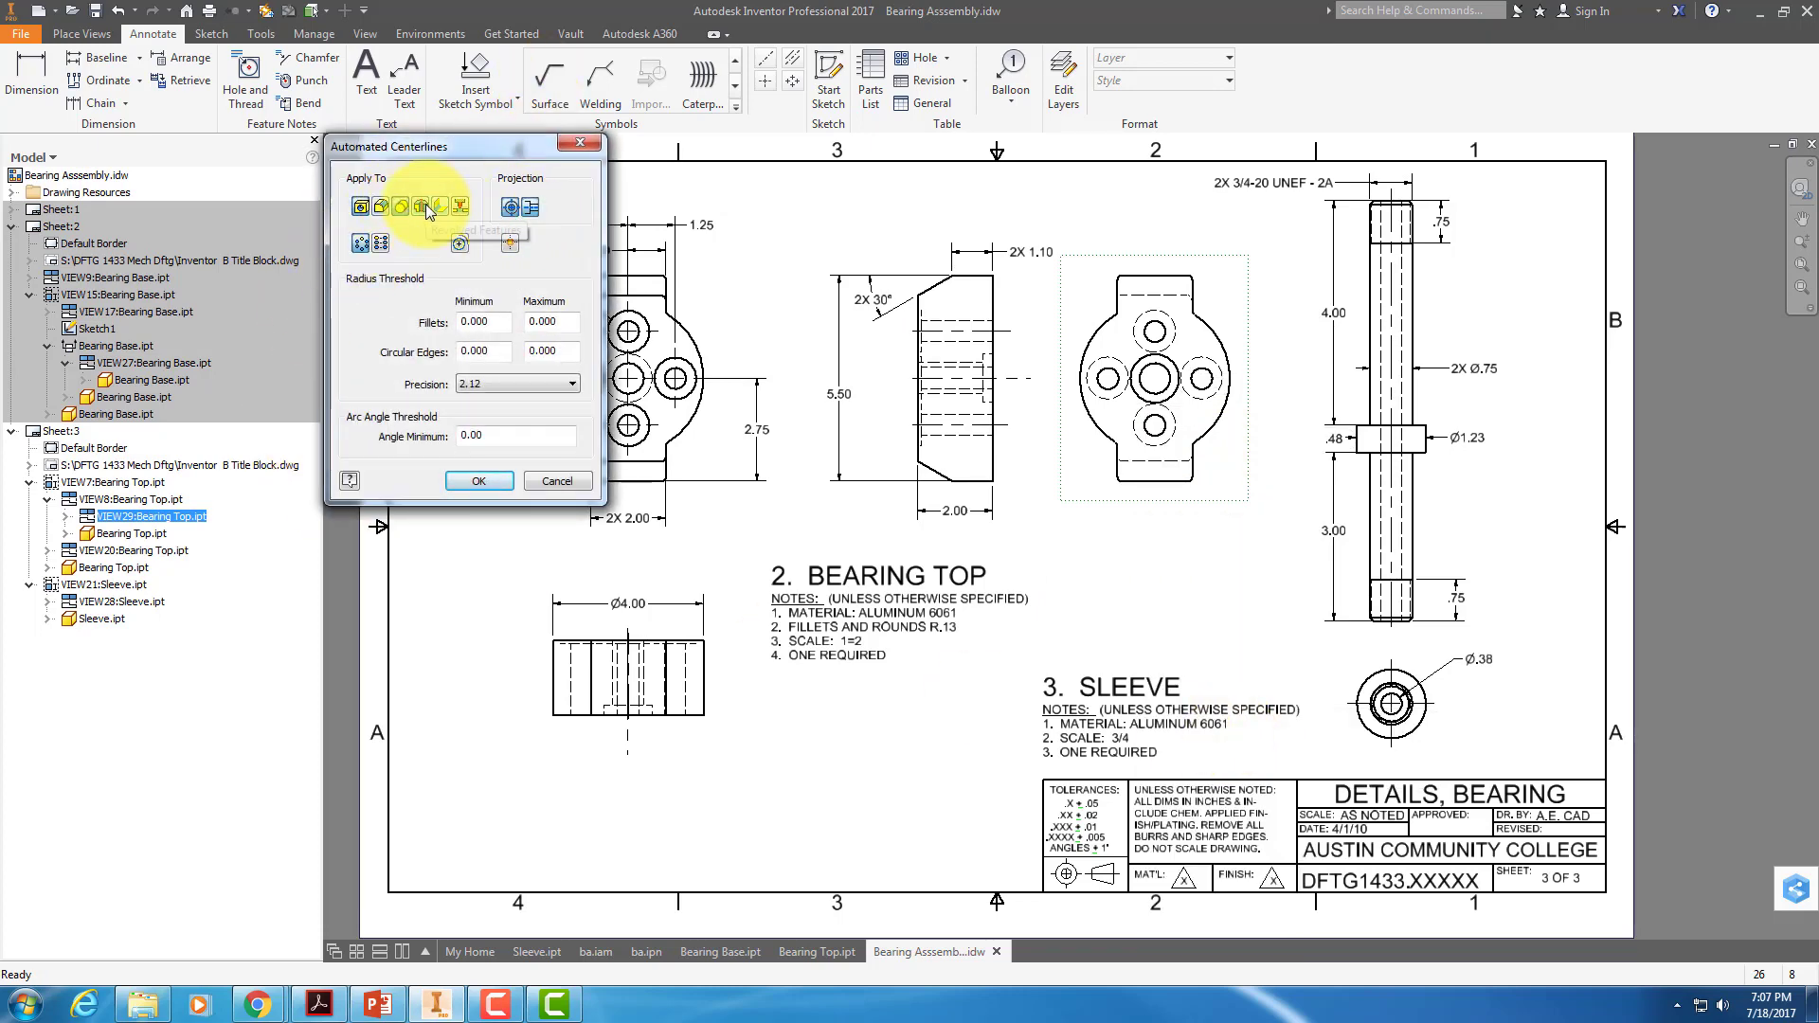
left_click(479, 481)
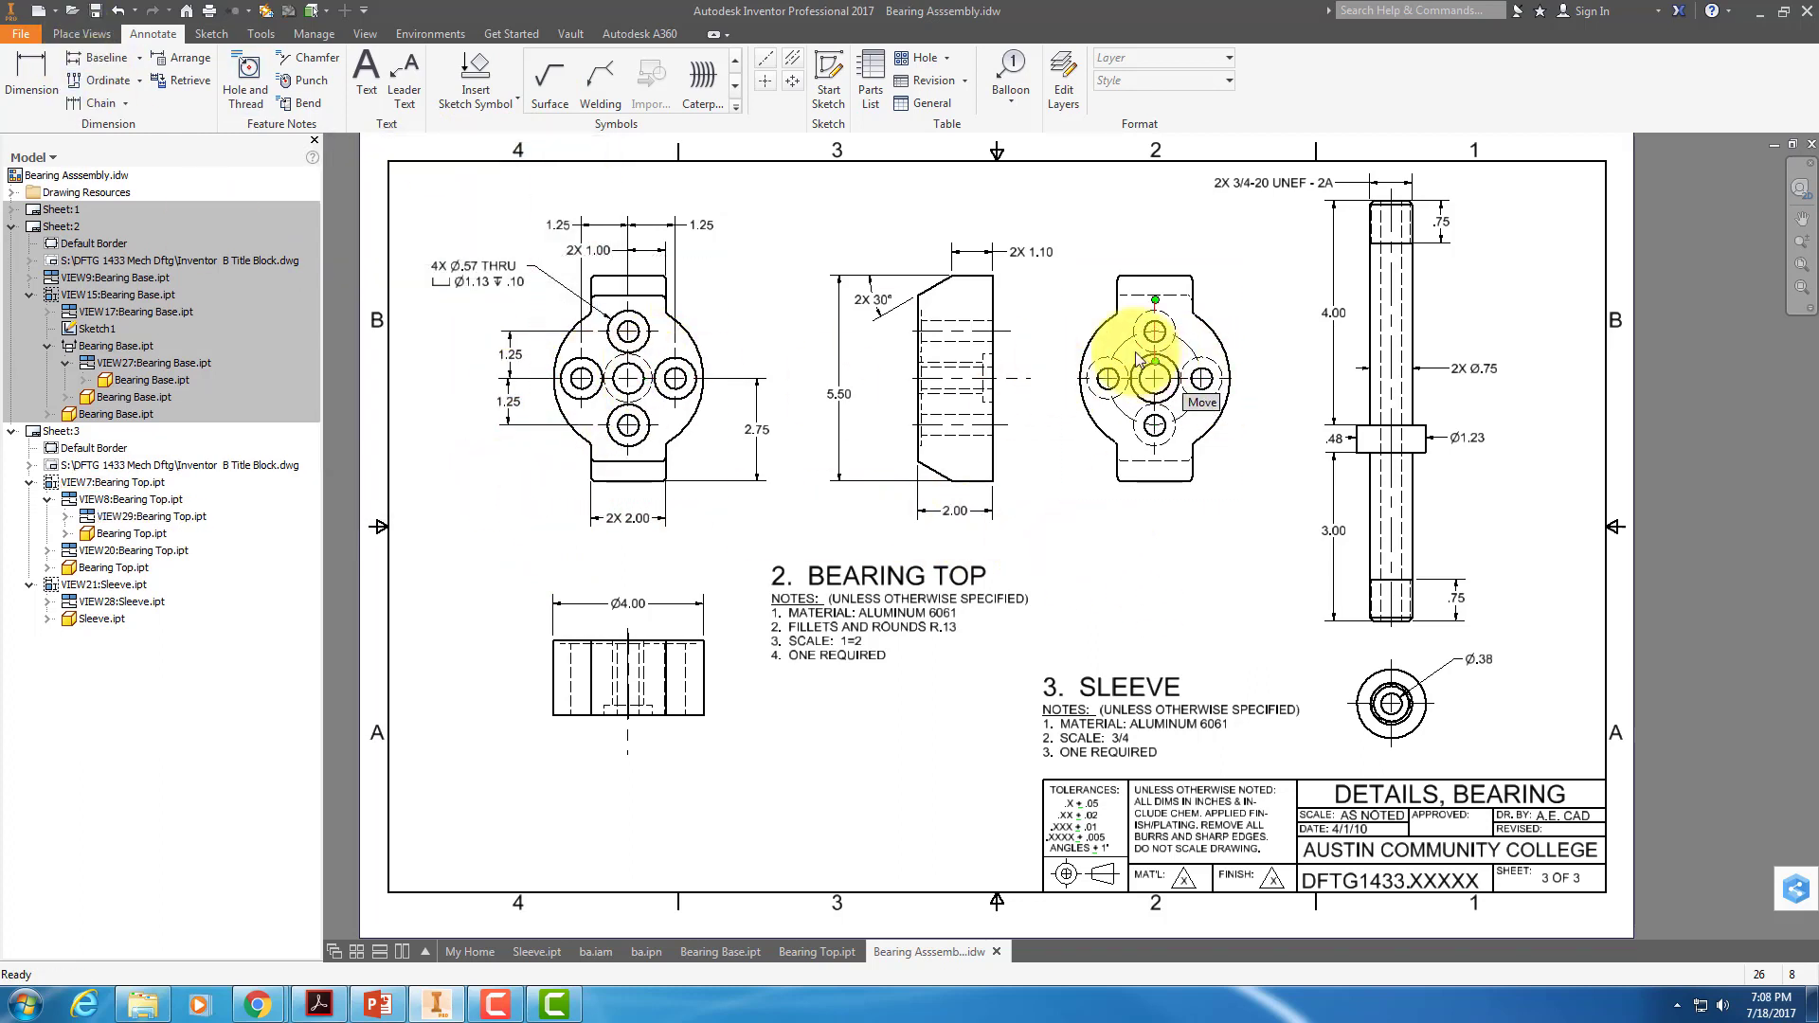
Place a Ø.82 THRU, Ø1.30 deep .27 counterbore hole note on the new view's centre hole.
left_click(248, 83)
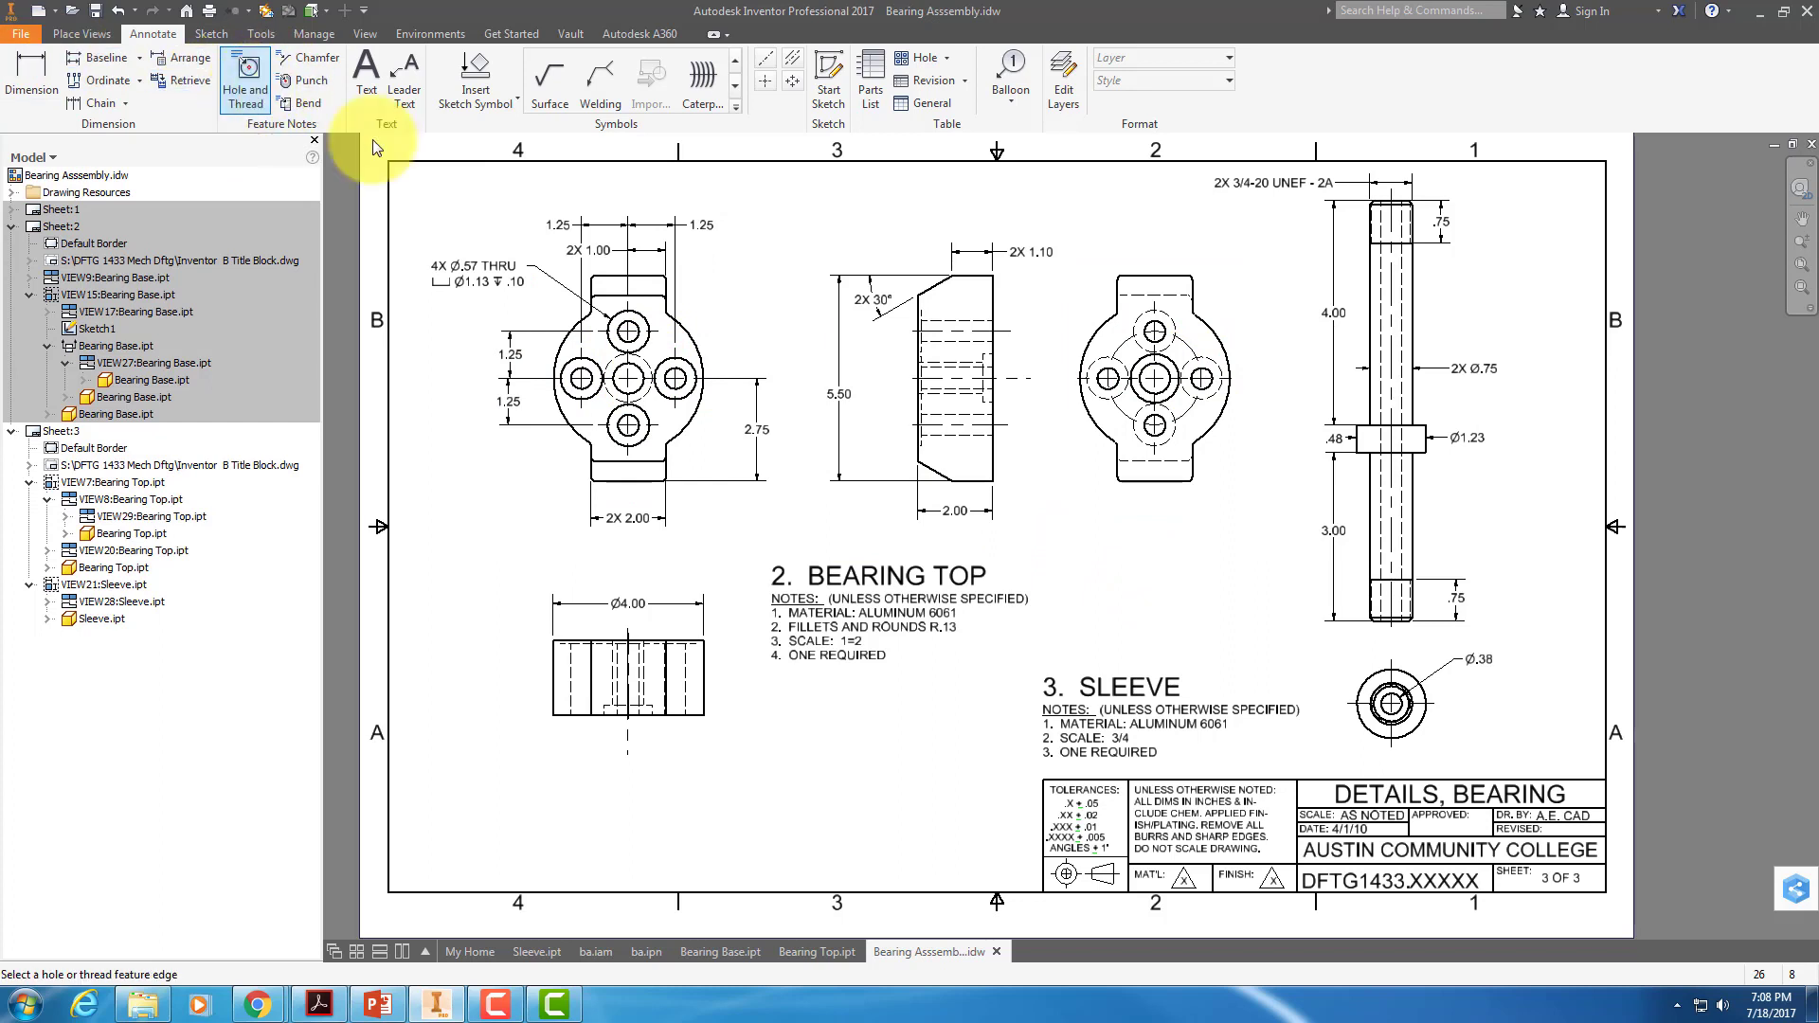
left_click(1154, 377)
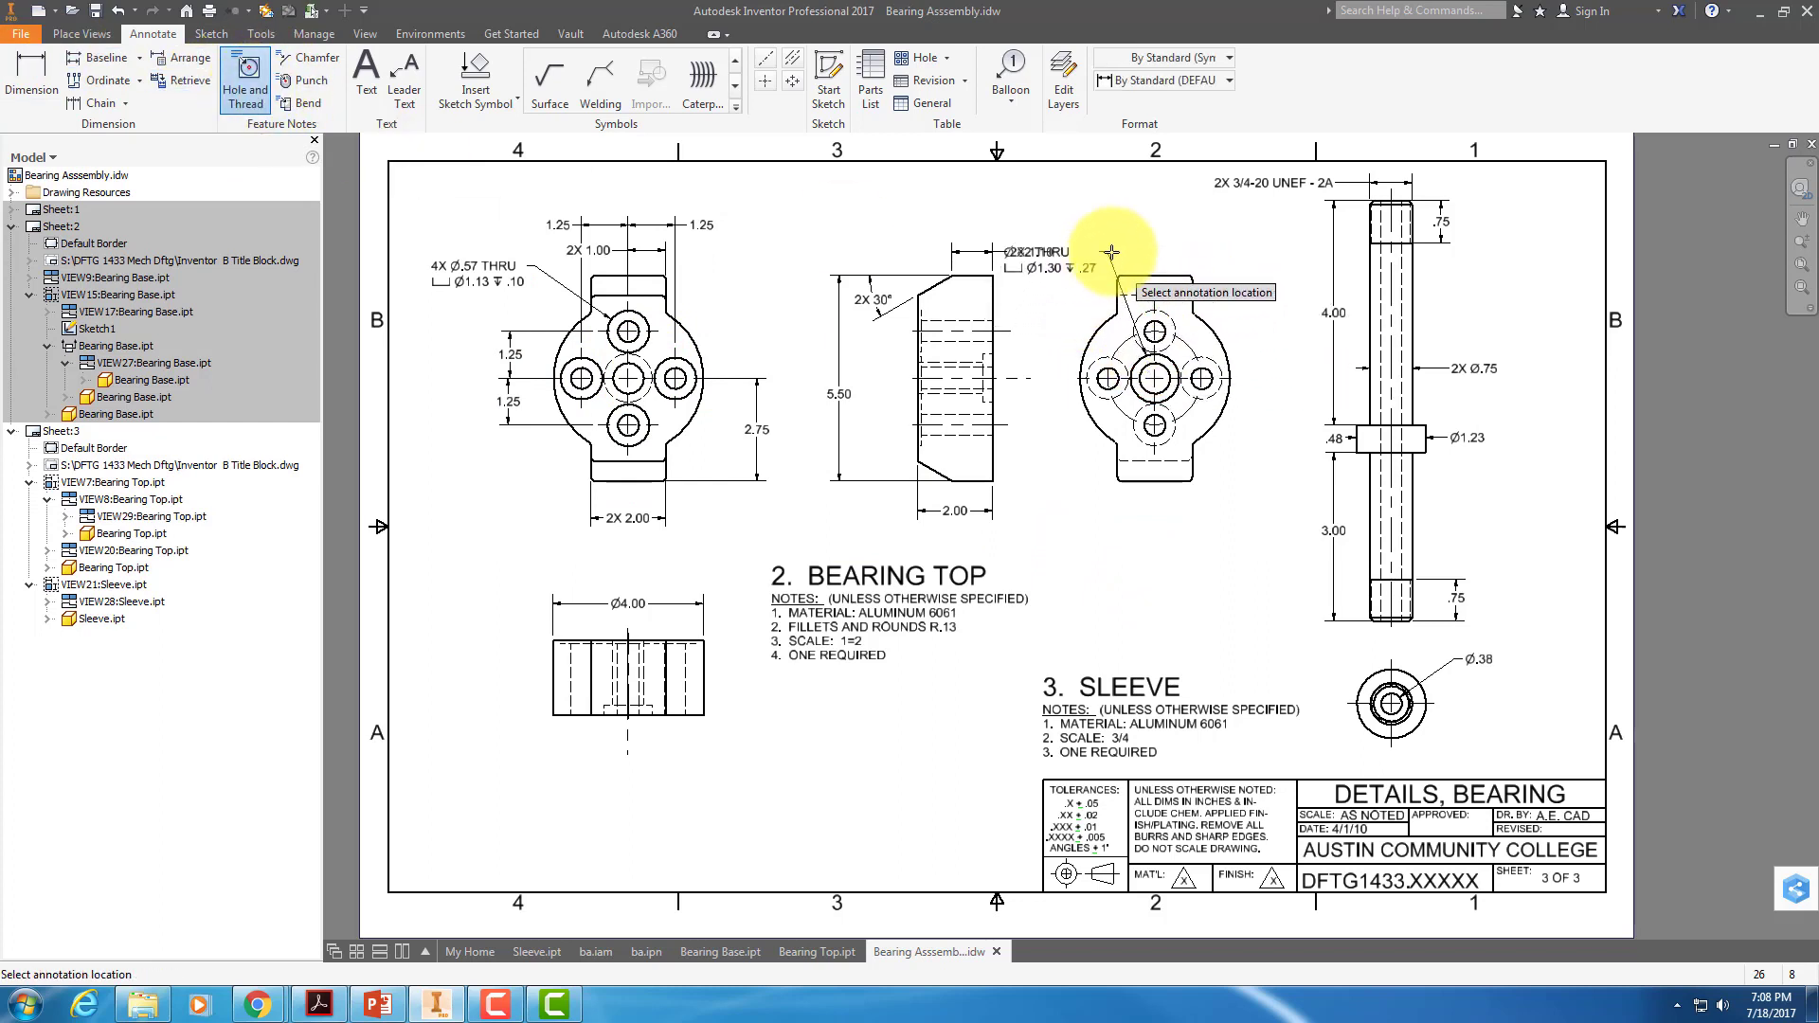
left_click(1187, 243)
key("Escape")
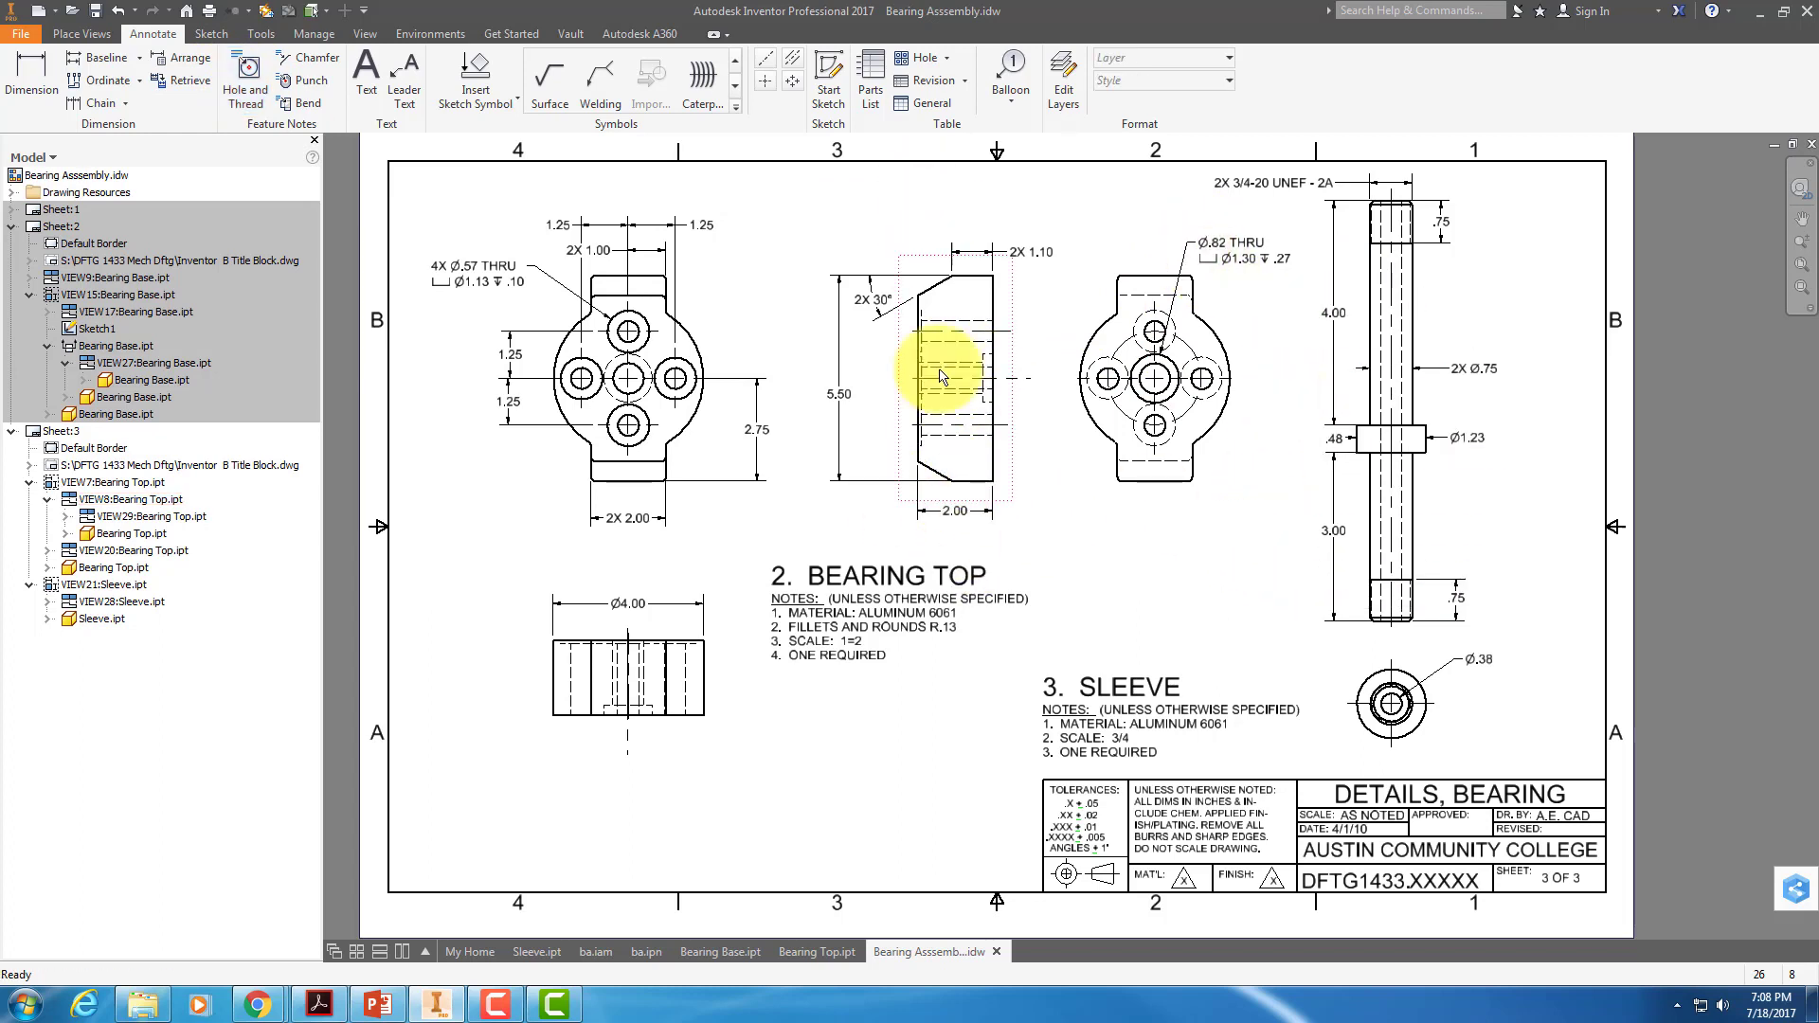
left_click(737, 418)
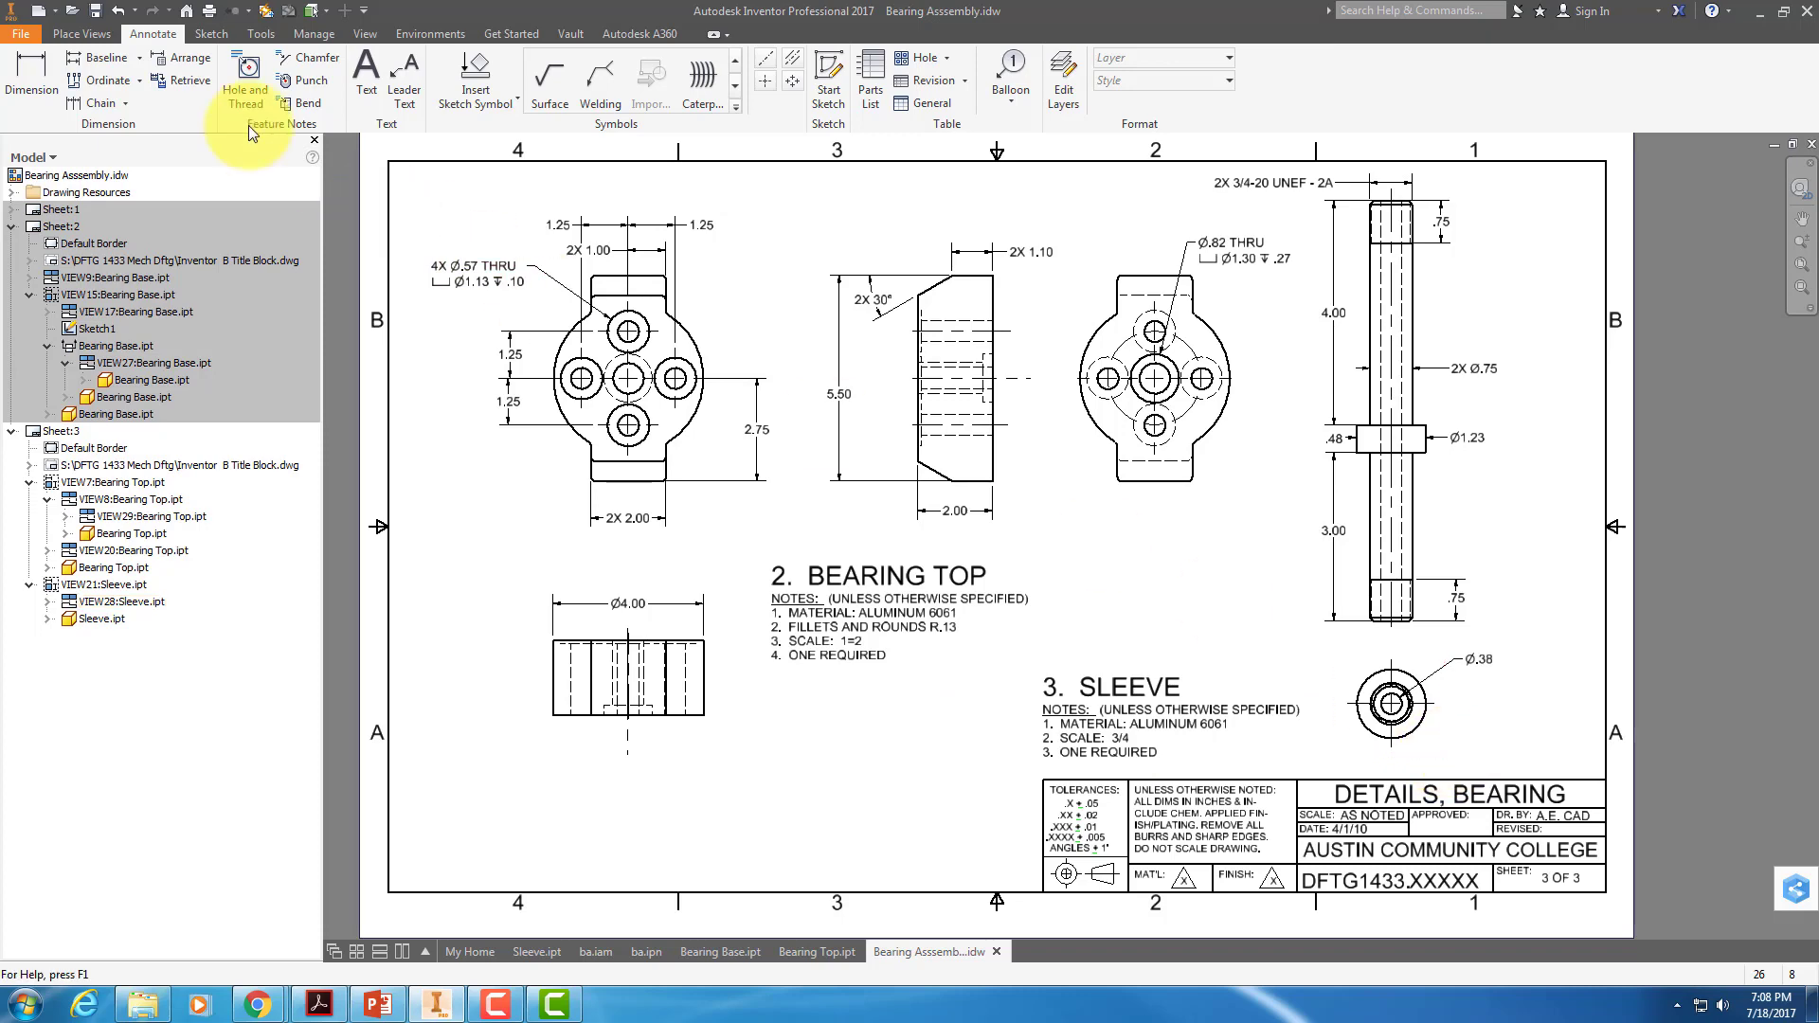
Save Bearing Assembly.idw together with its dependent files.
left_click(96, 11)
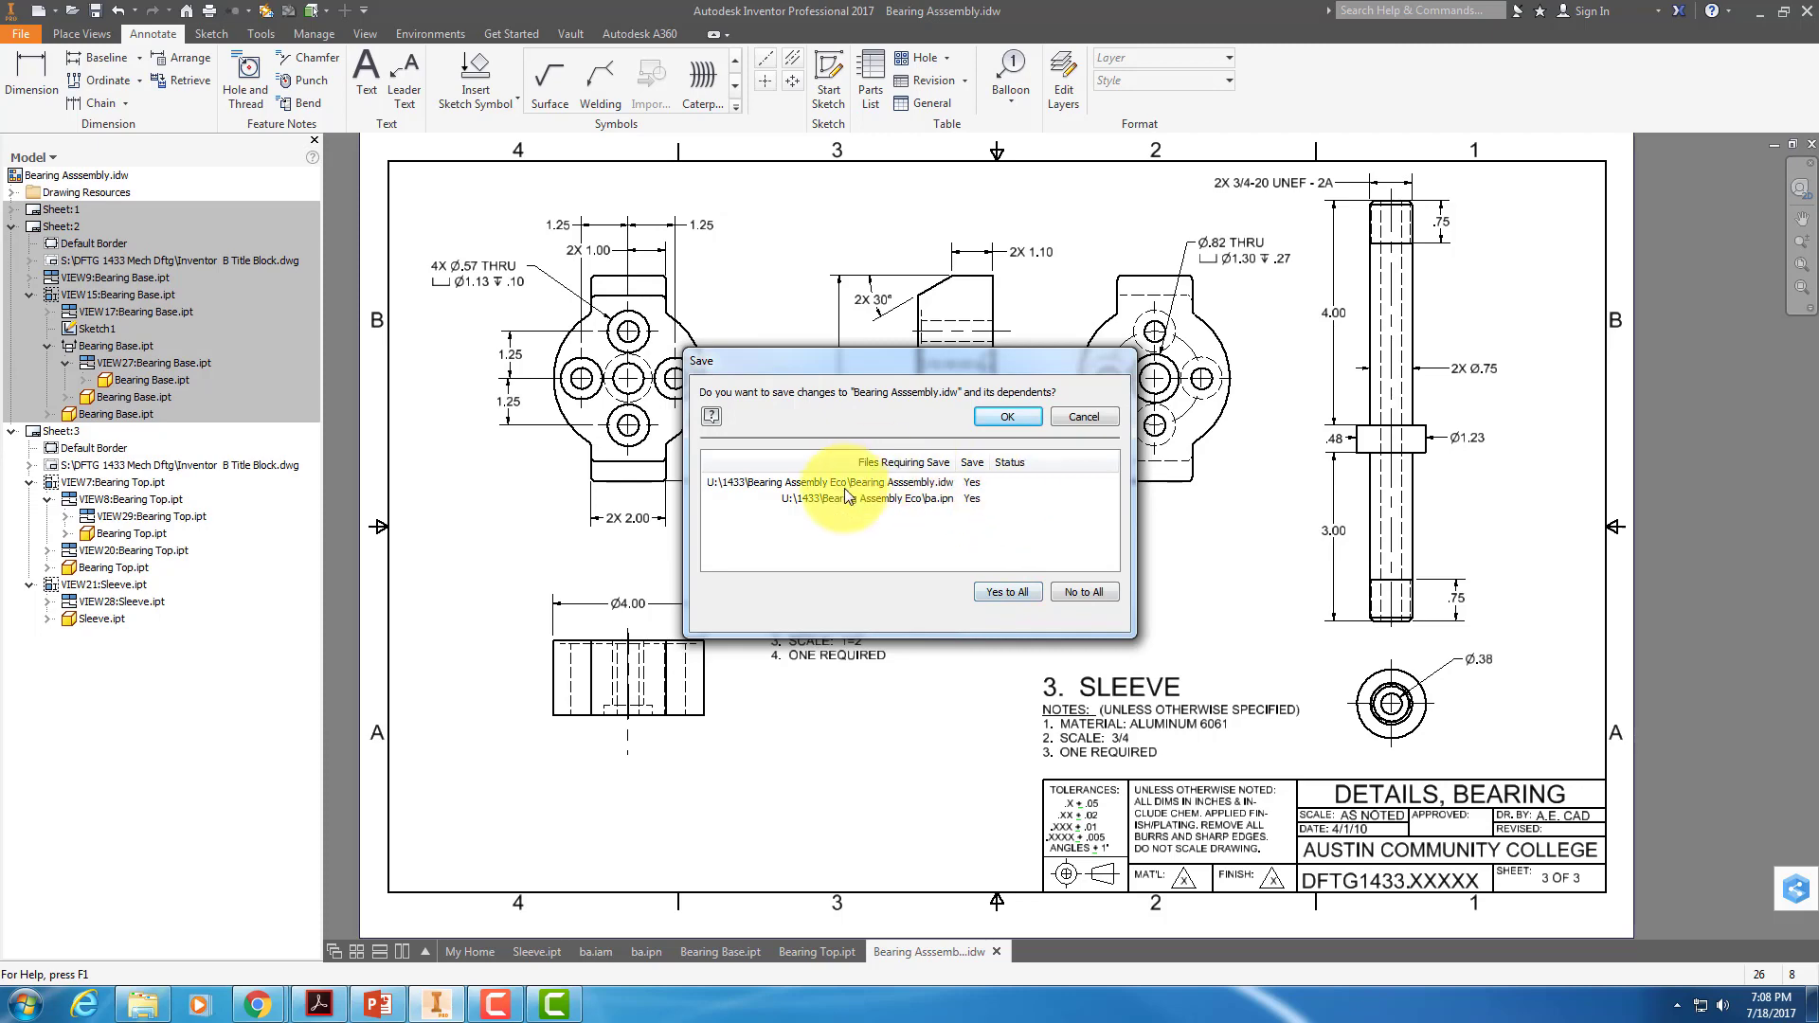
left_click(1033, 415)
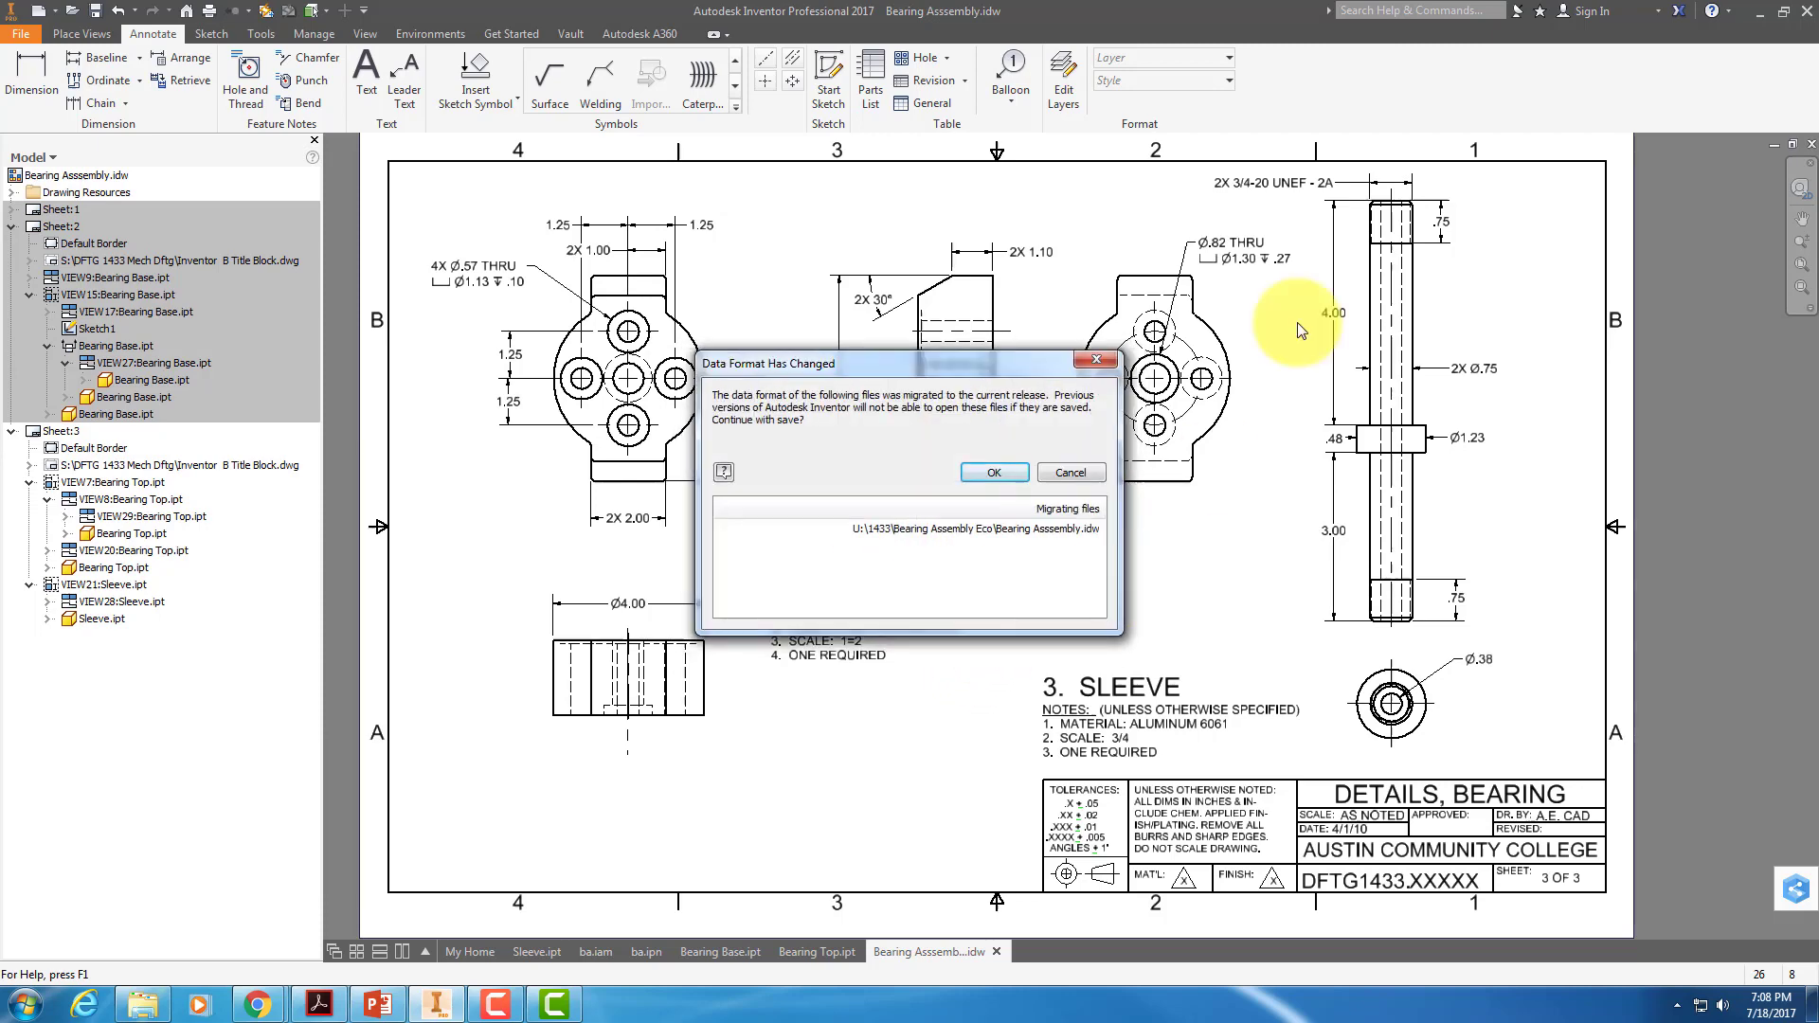